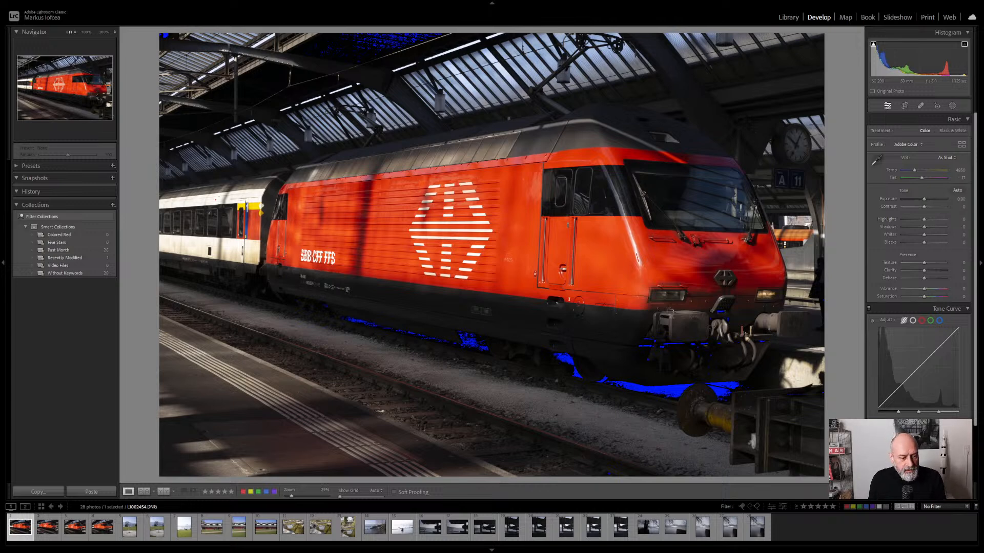
- Give the first two red train photos the Red label and the third train photo the Green label
key(6)
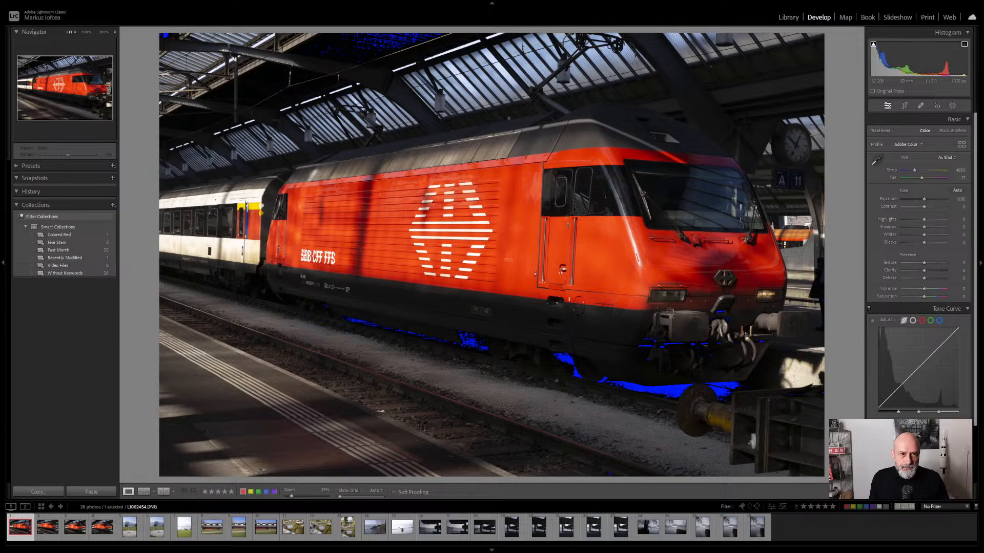
key(Right)
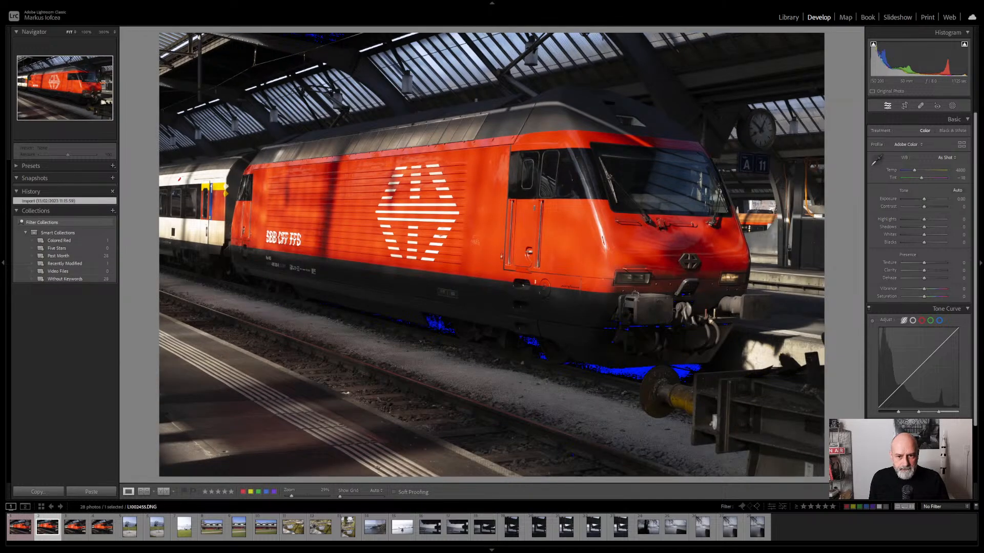
key(Right)
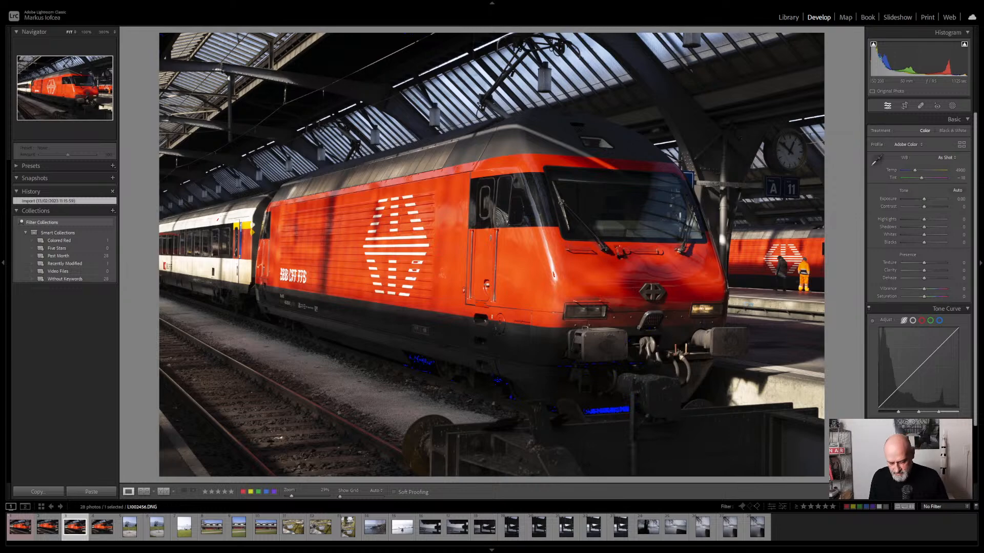
key(8)
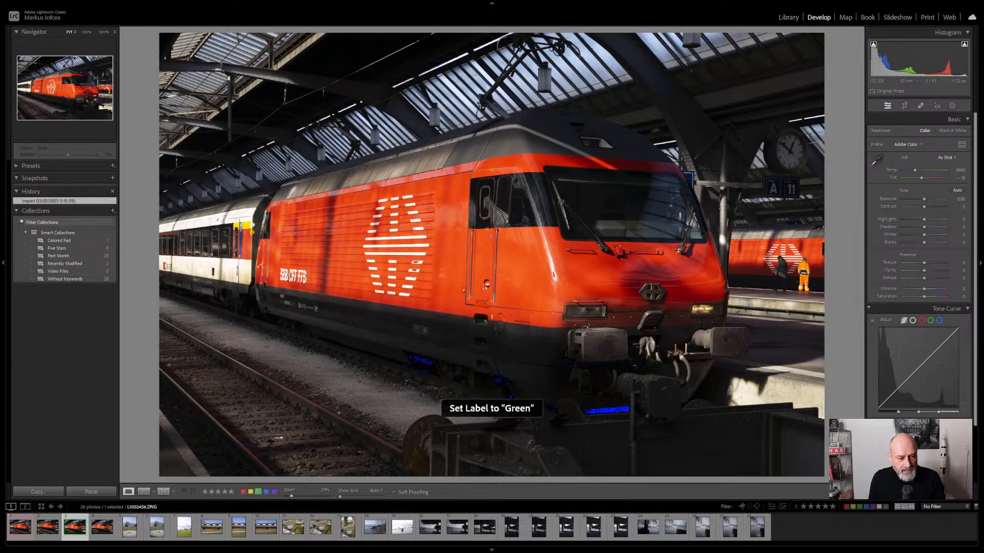
key(Left)
key(6)
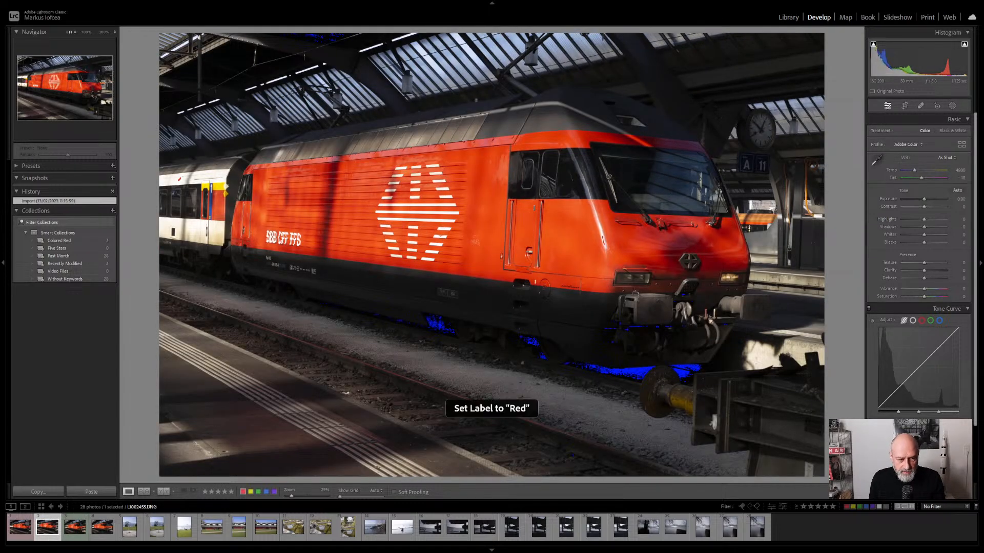
- Compare the last two train photos and label the third one Red and the fourth one Green
key(Right)
key(Right)
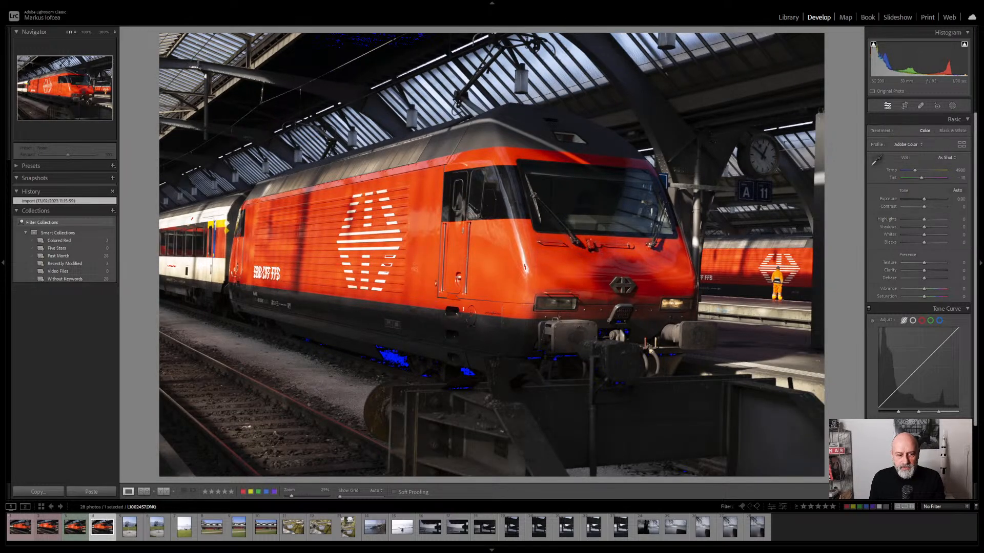
key(8)
key(6)
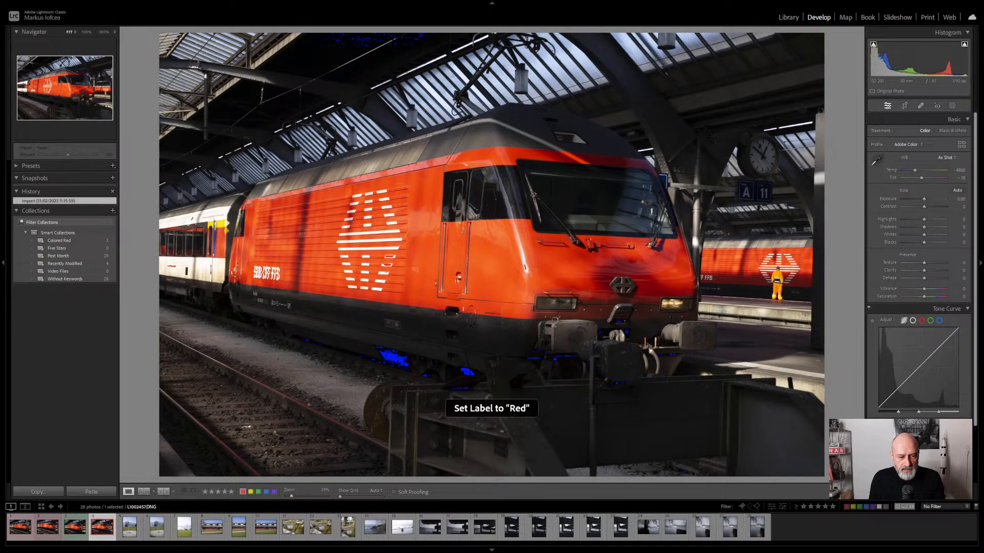
key(6)
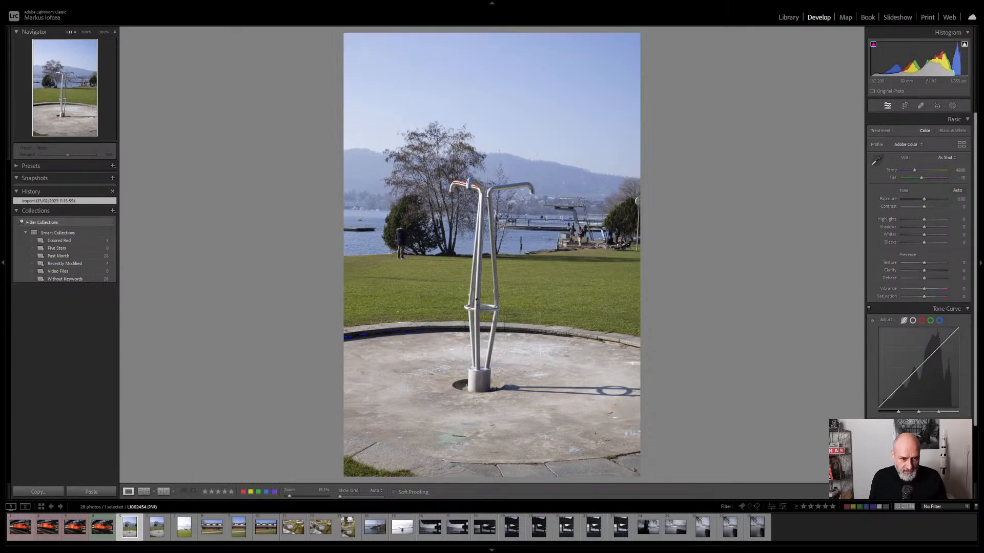
- Label the two outdoor shower photos Red and the lakeside clock photo Green
key(6)
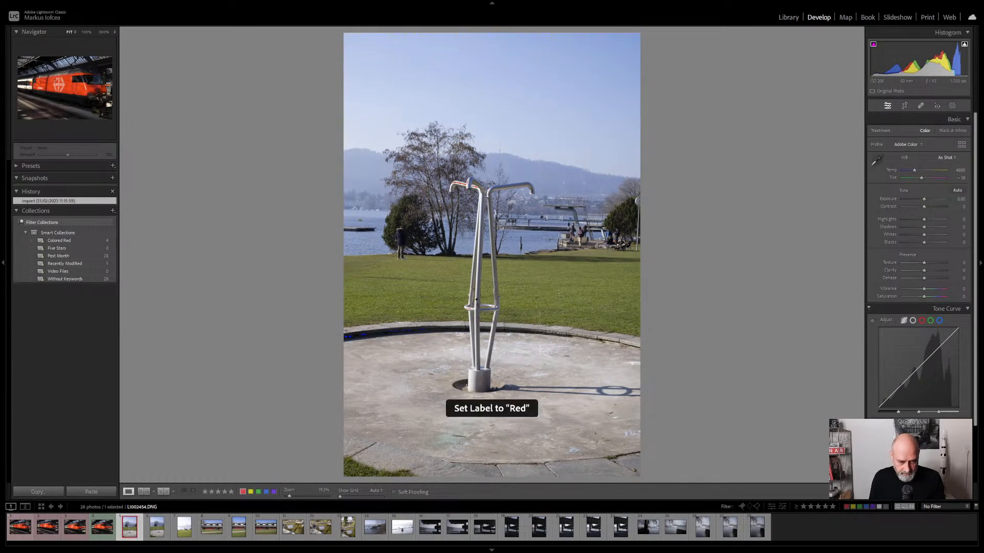
key(Right)
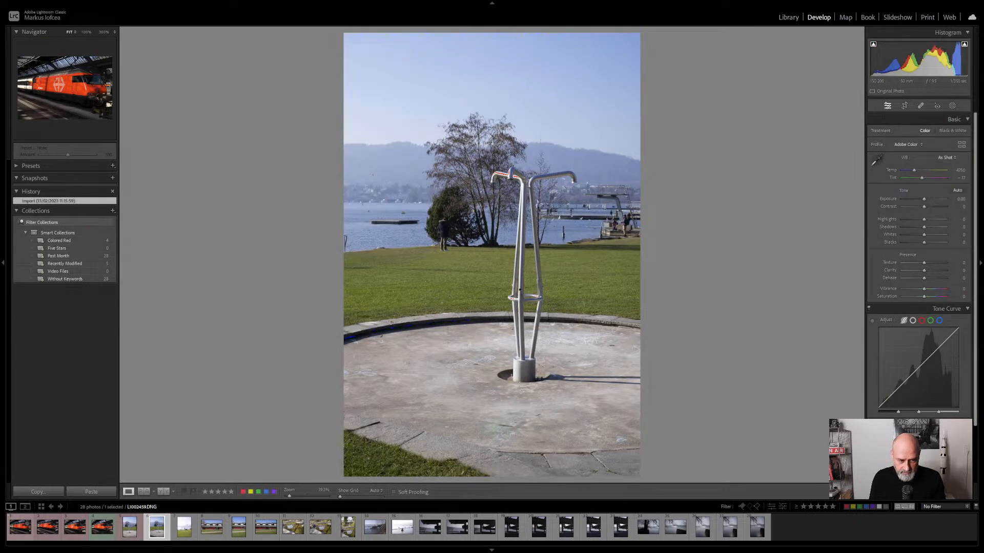
key(6)
key(Right)
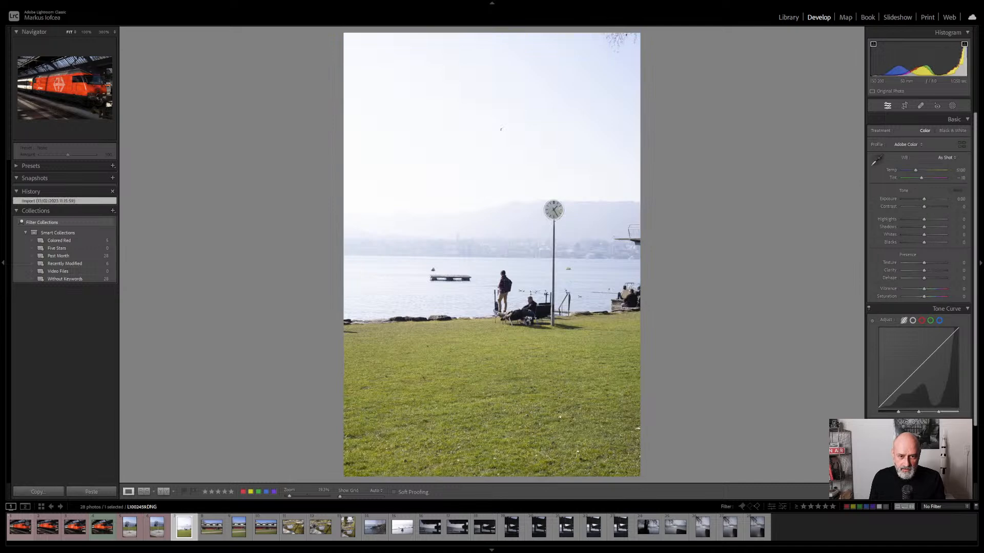
key(8)
- Compare the three photos of the two-storey building with red panels and label all of them Red
key(Right)
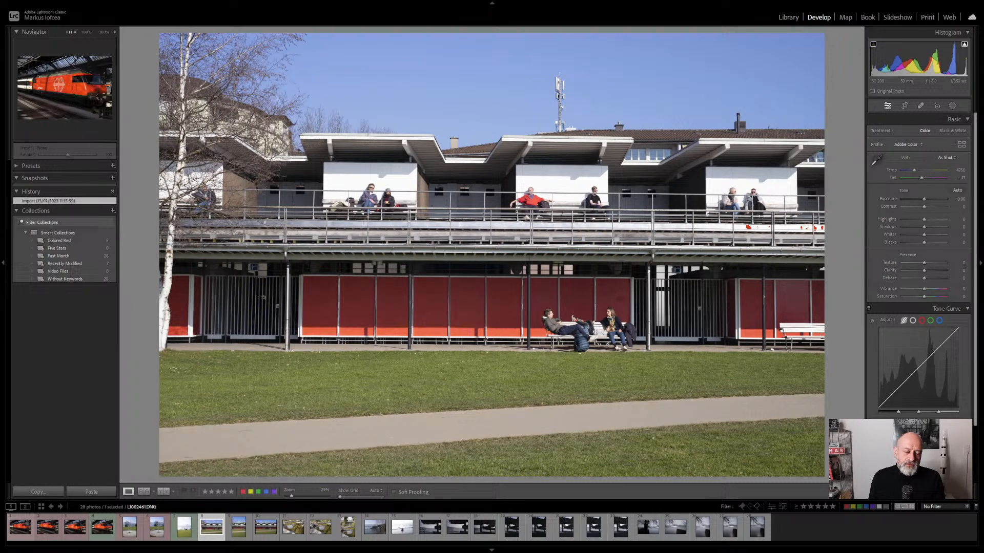
key(Right)
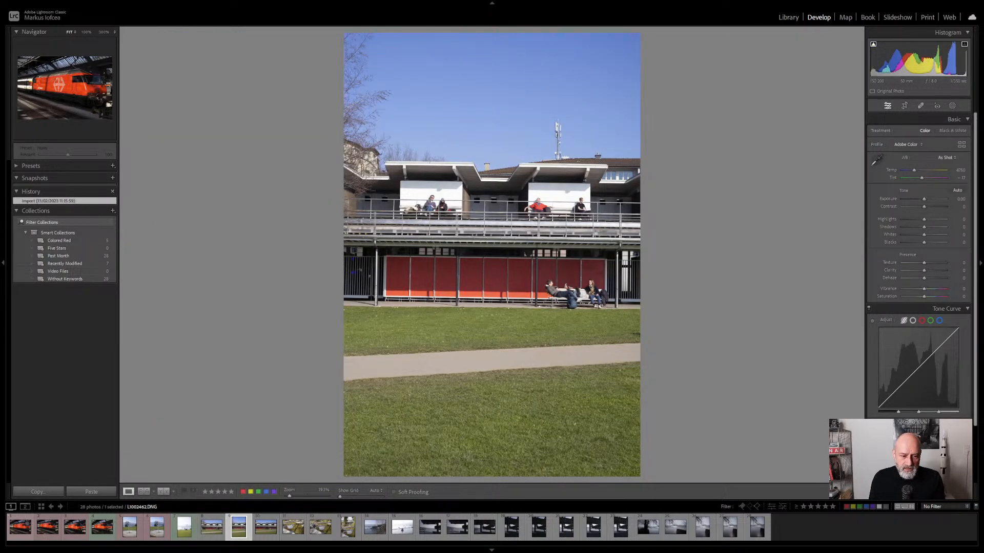
key(Left)
key(6)
key(Right)
key(6)
key(Right)
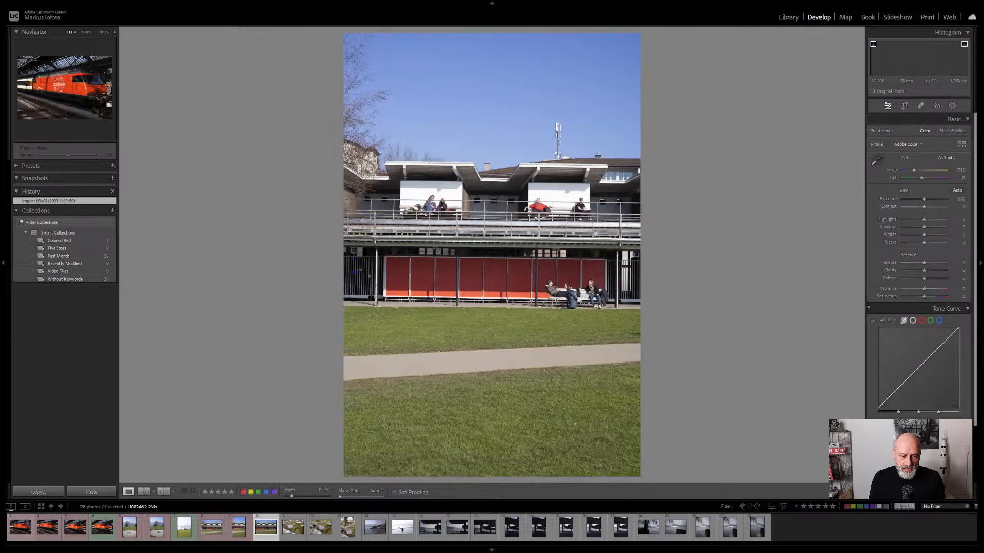
key(6)
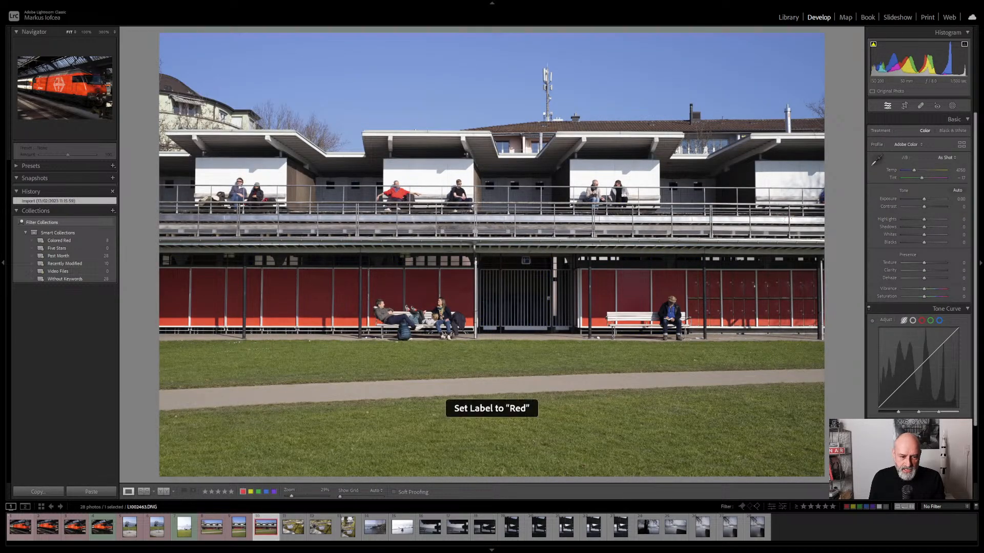
- Label the first two pond photos Red and the upright pond photo with the footbridge Green
key(Right)
key(6)
key(Right)
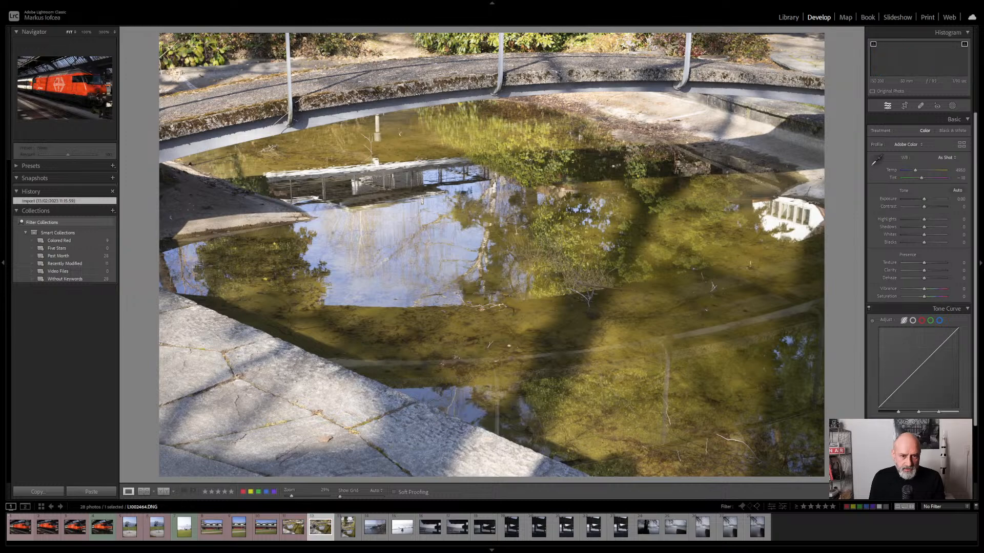
key(6)
key(Right)
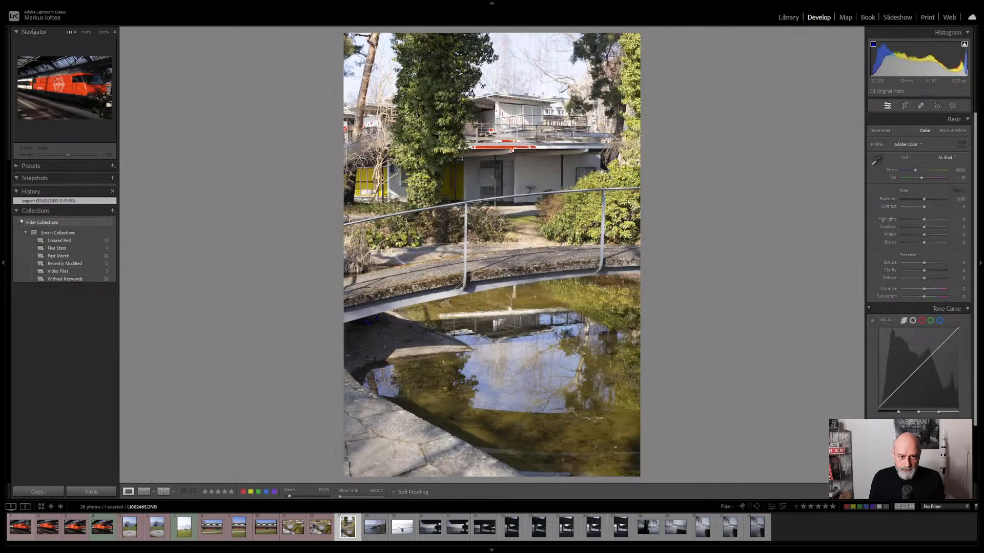
key(8)
- Label the water slide photo Red and the photo of the sculpture in the lake Green
key(Right)
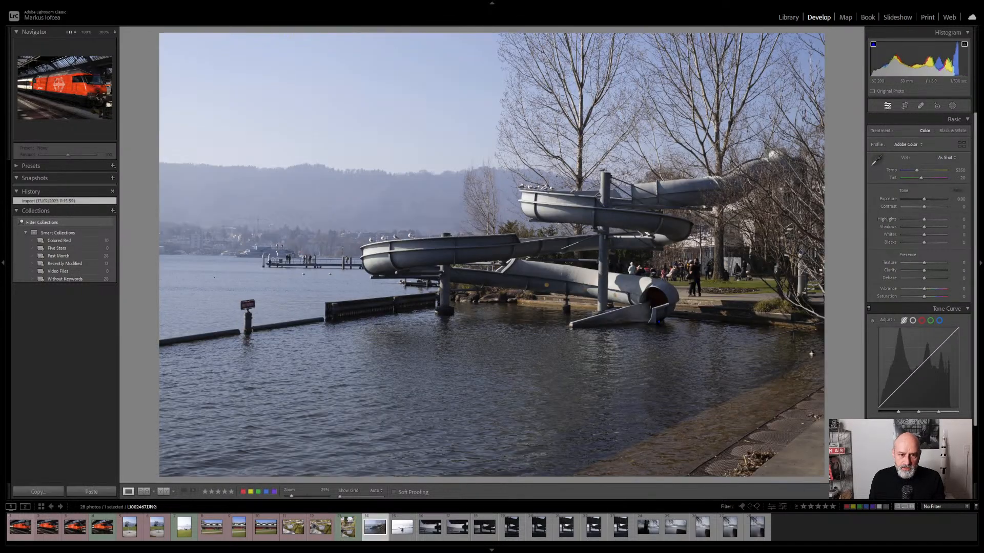
key(6)
key(Right)
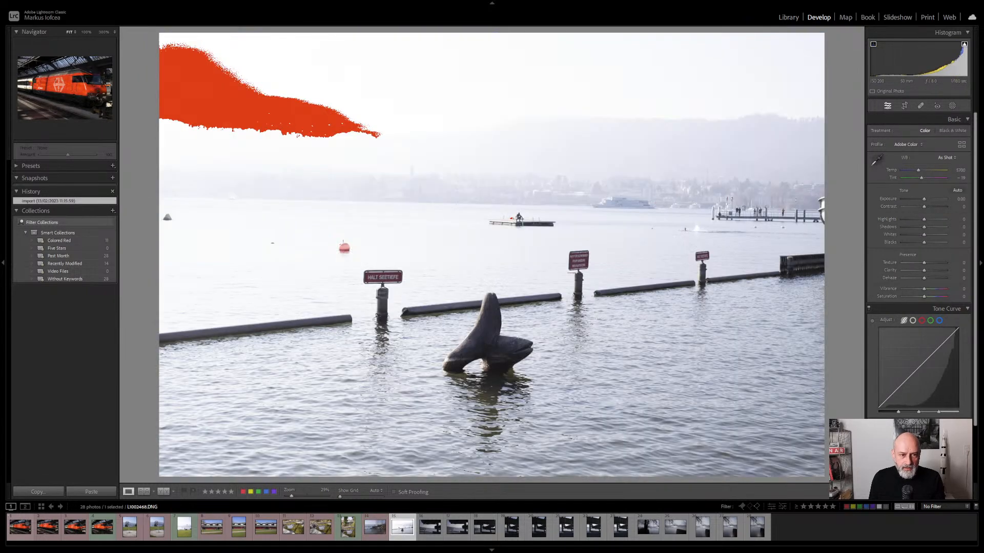
key(8)
- Label the two landscape photos showing the lake framed beneath the water slide Red
key(Right)
key(6)
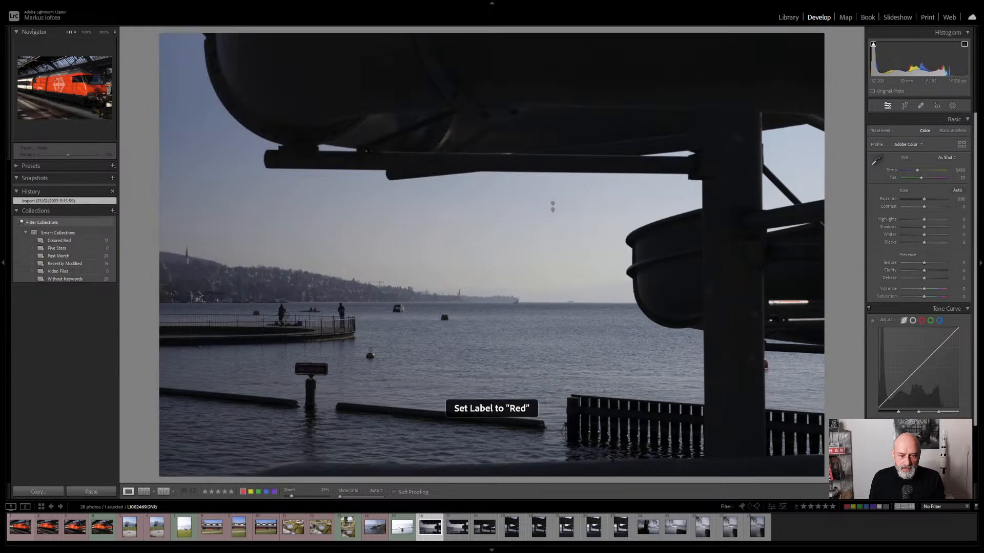
key(Right)
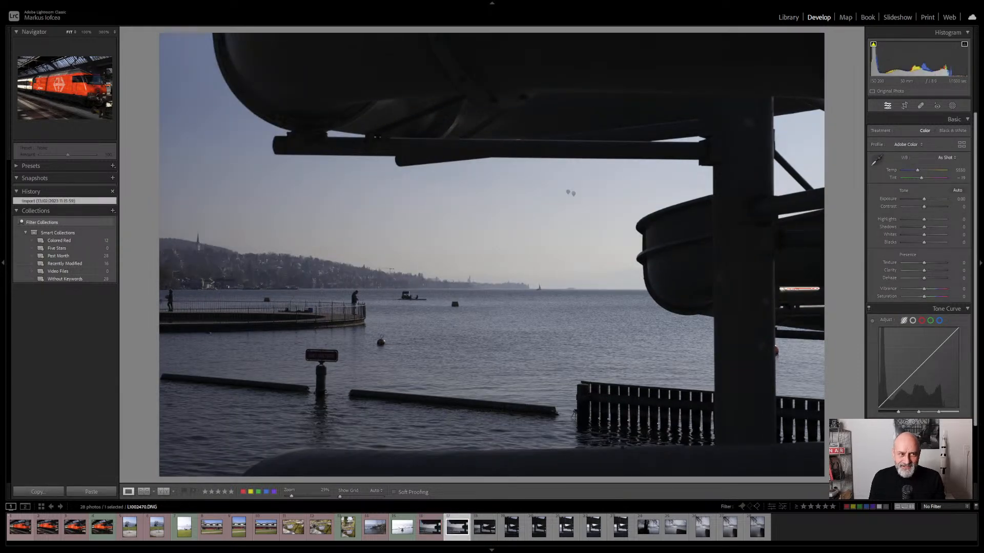
key(6)
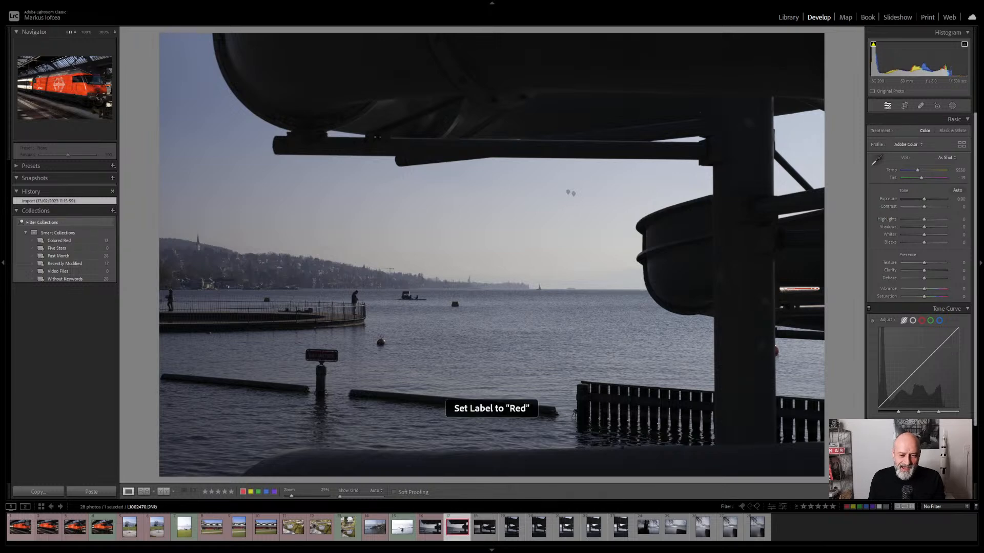
- Label the third landscape photo beneath the water slide Green and compare it with the following upright shot
key(Right)
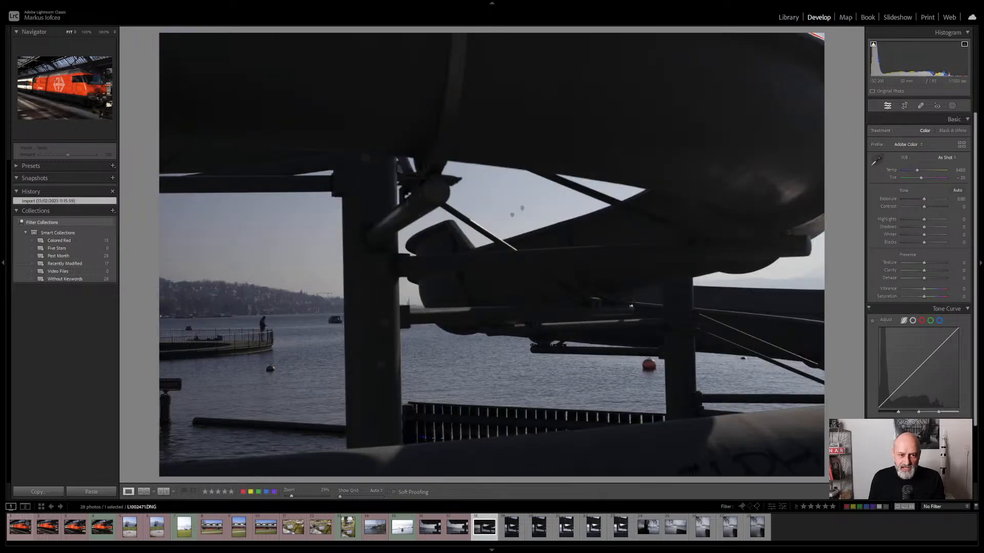
key(8)
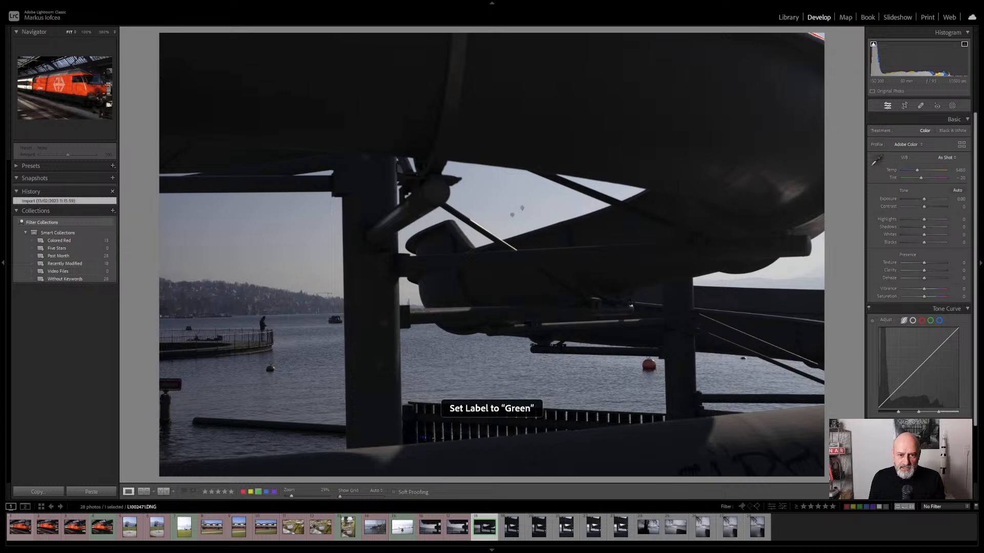
key(Right)
key(Left)
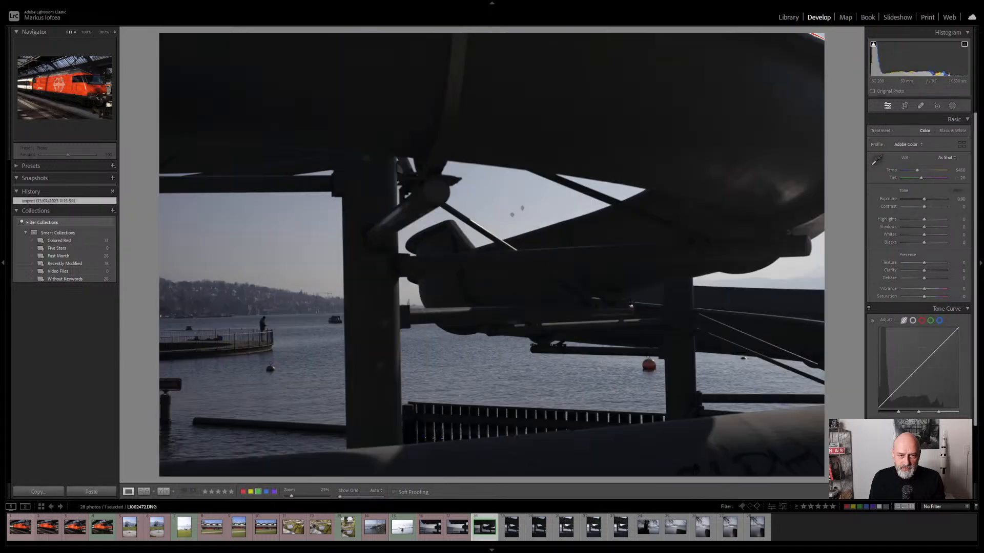
- Label the first three upright photos of the water slide supports Green
key(Right)
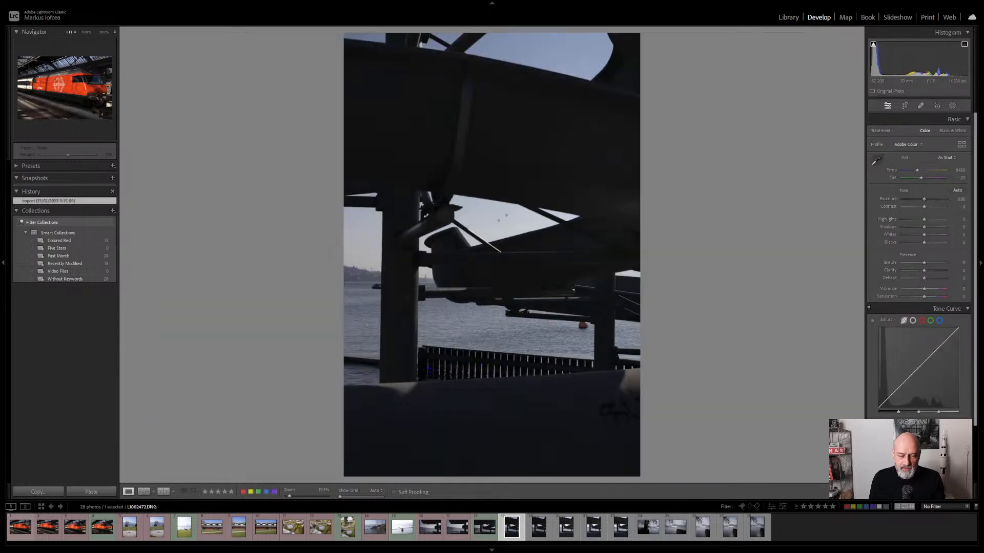
key(8)
key(Right)
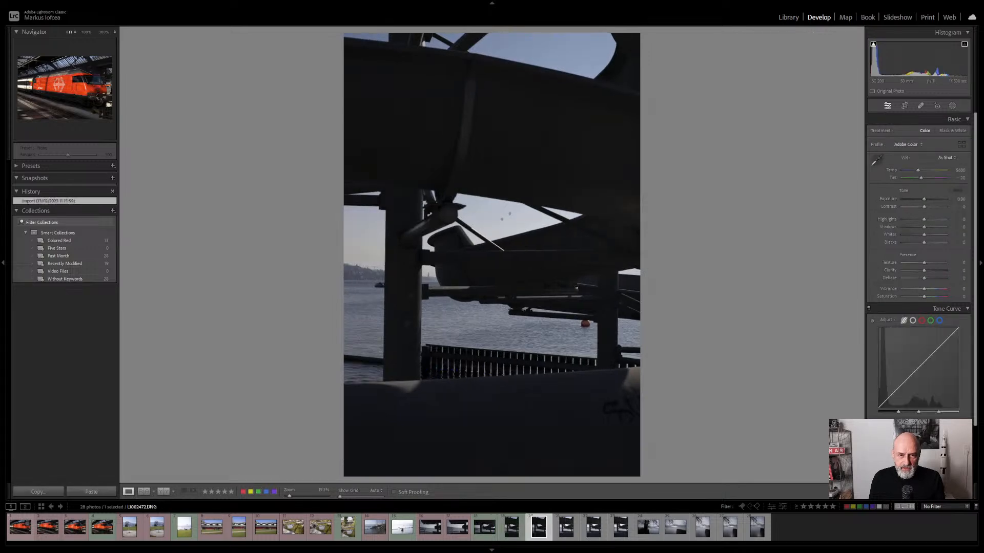
key(8)
key(Right)
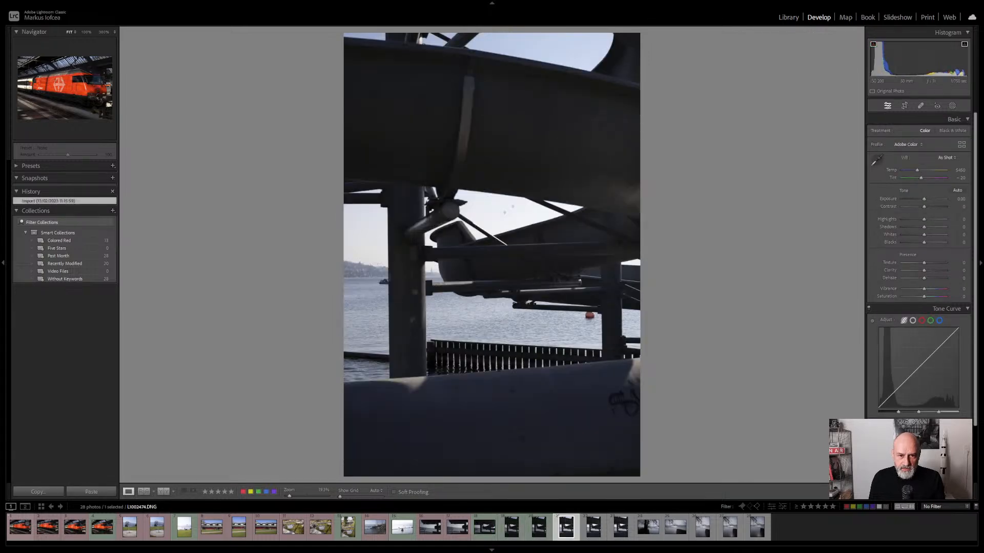
key(6)
key(8)
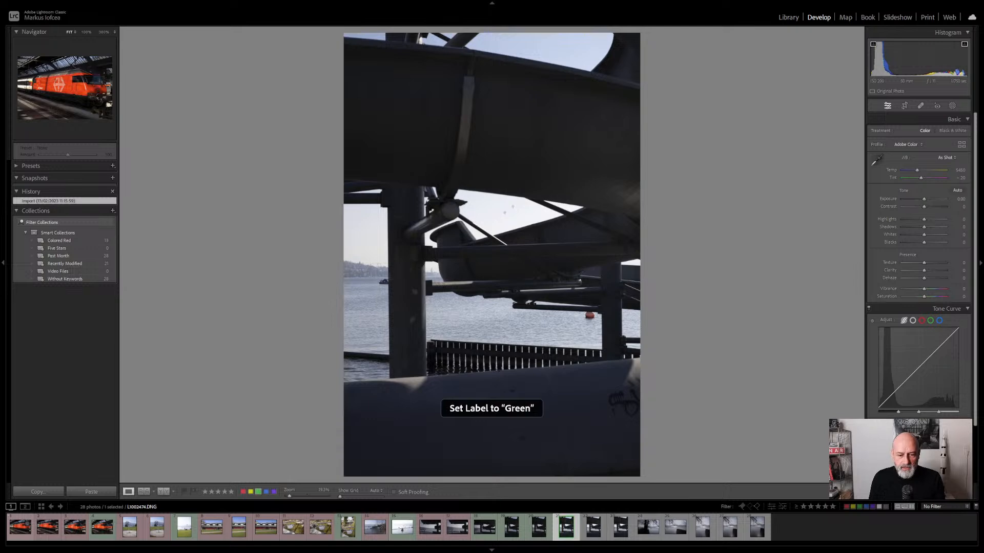
- Relabel the third landscape slide photo and the first two upright slide photos as Red
key(Left)
key(Left)
key(Left)
key(6)
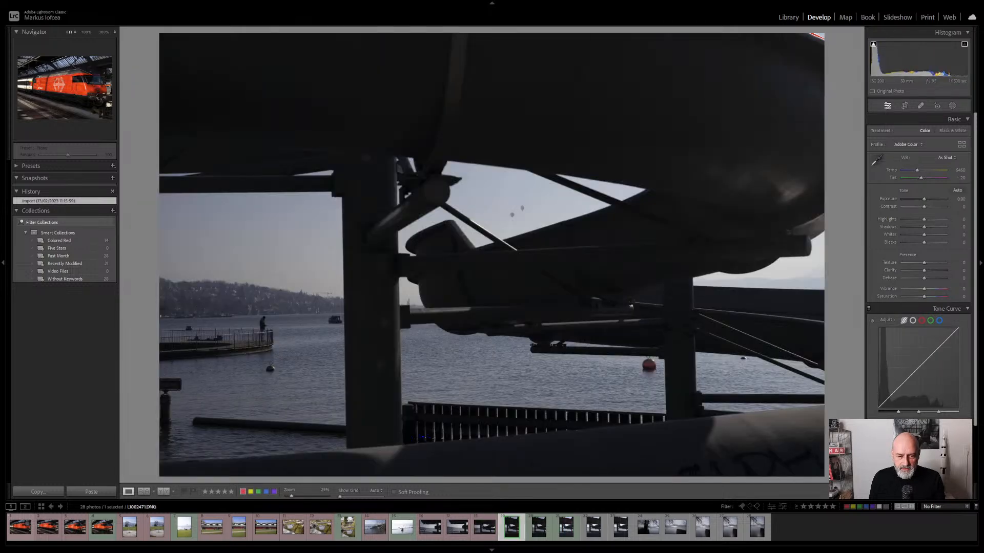
key(Right)
key(6)
key(Right)
key(6)
- Label the fourth upright slide photo Green, and the third and fifth upright slide photos Red
key(Right)
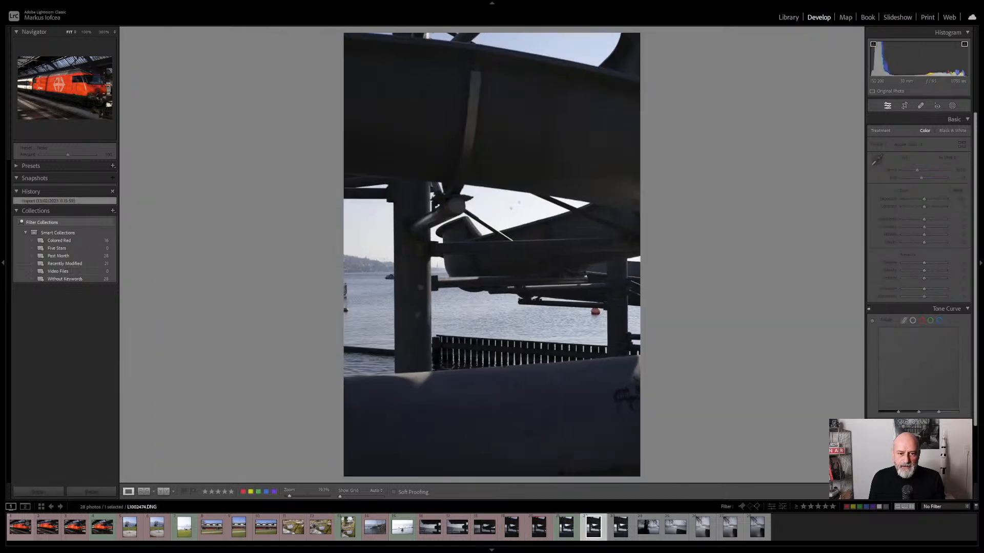
key(8)
key(6)
key(Right)
key(Right)
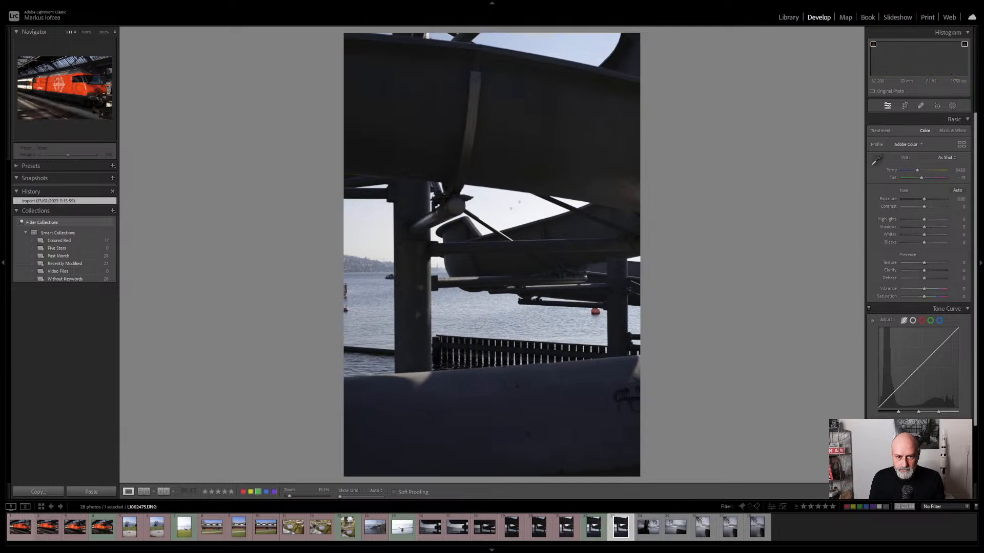
key(6)
- Label the lake photo with the dark tree trunk Green and the landscape photo with the stone wall Red
key(Right)
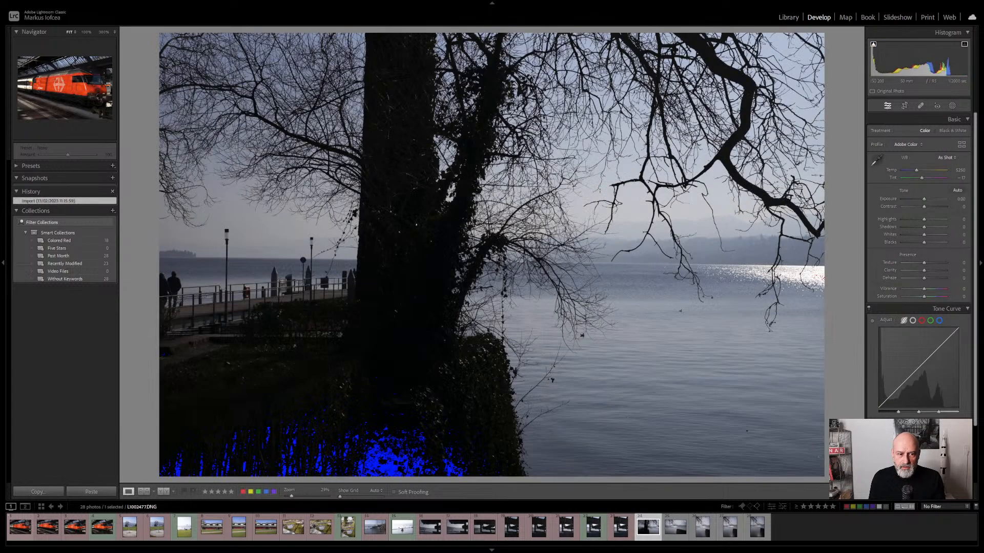
key(8)
key(Right)
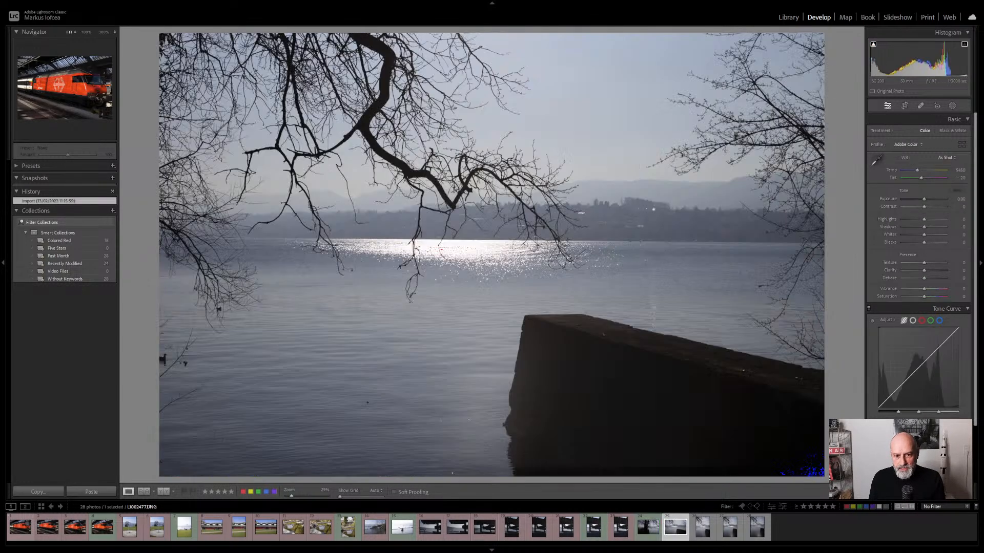
key(6)
key(Right)
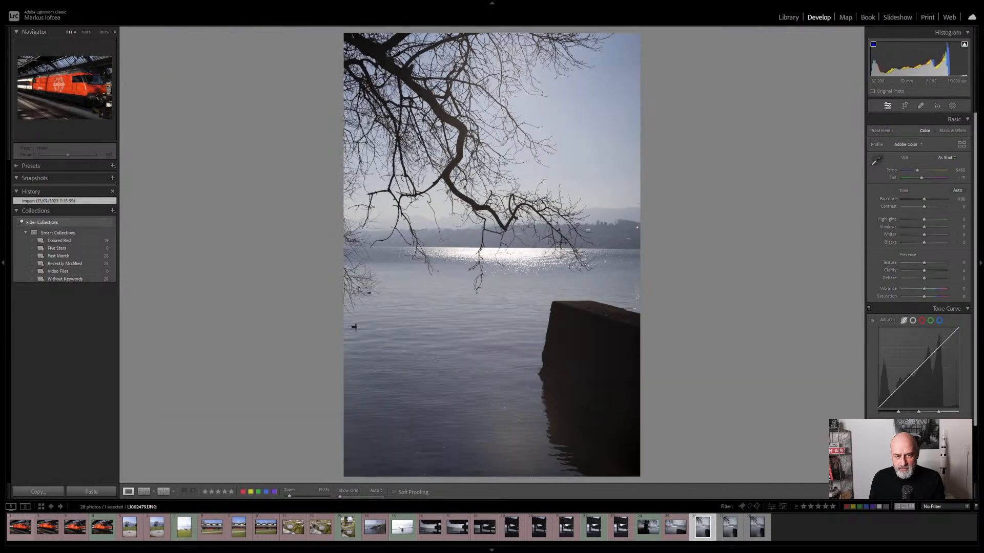
- Label the first two upright photos of the branches over the lake Red and the third one Green
key(6)
key(Right)
key(6)
key(Right)
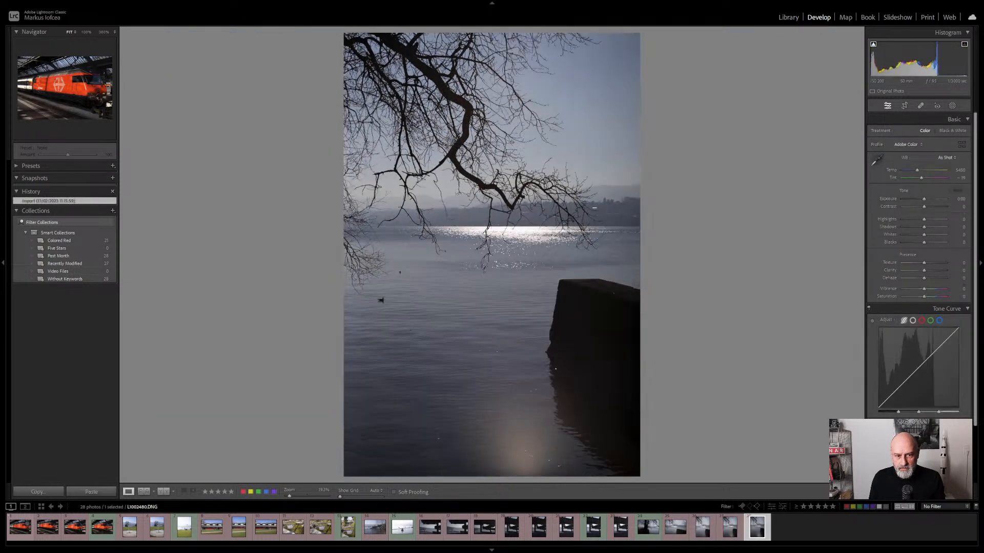
key(8)
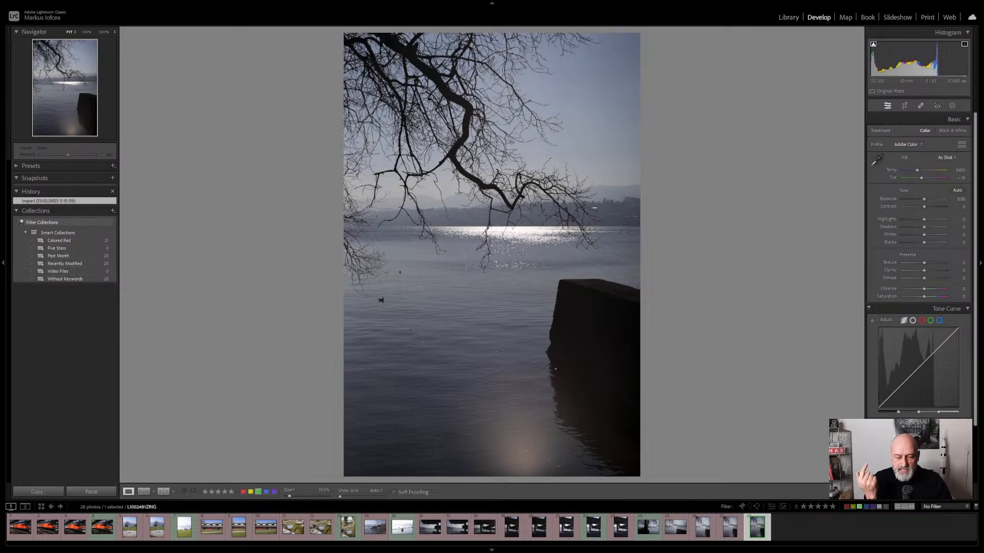
- Filter the filmstrip to the Green-labelled photos and open the red train photo
key(ctrl+l)
key(8)
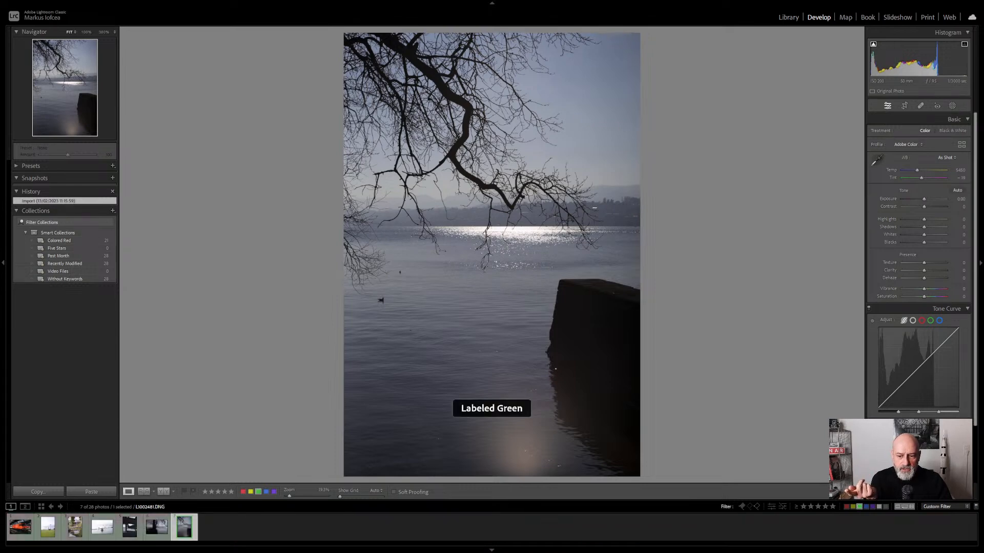
click(20, 527)
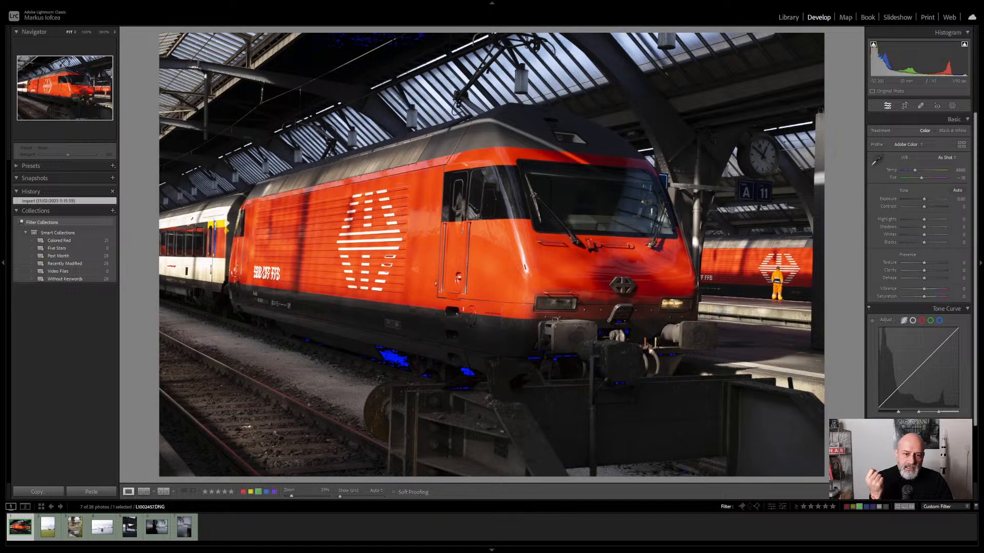
- Inspect the train photo at 100% for clipped shadows and highlights, toggling the shadow clipping display
click(389, 356)
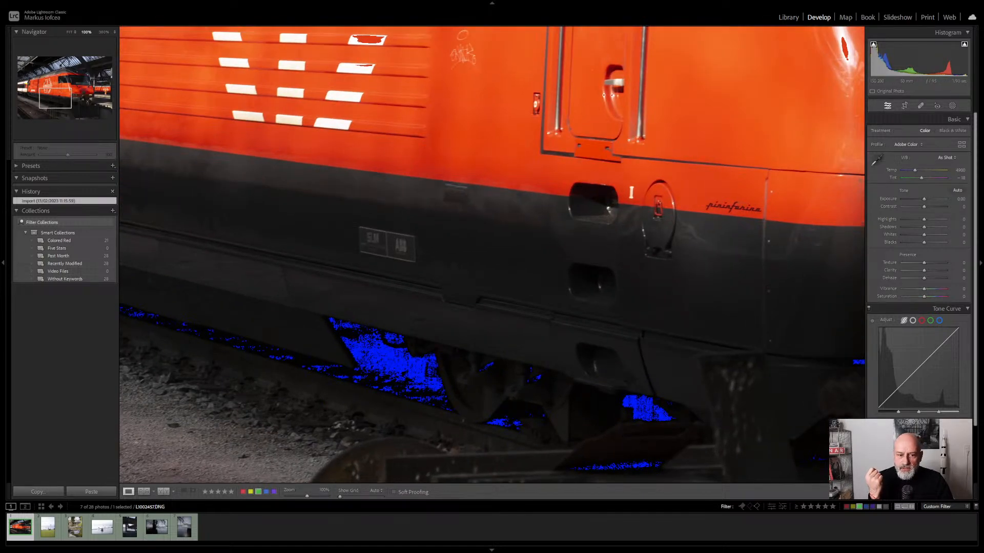
click(873, 44)
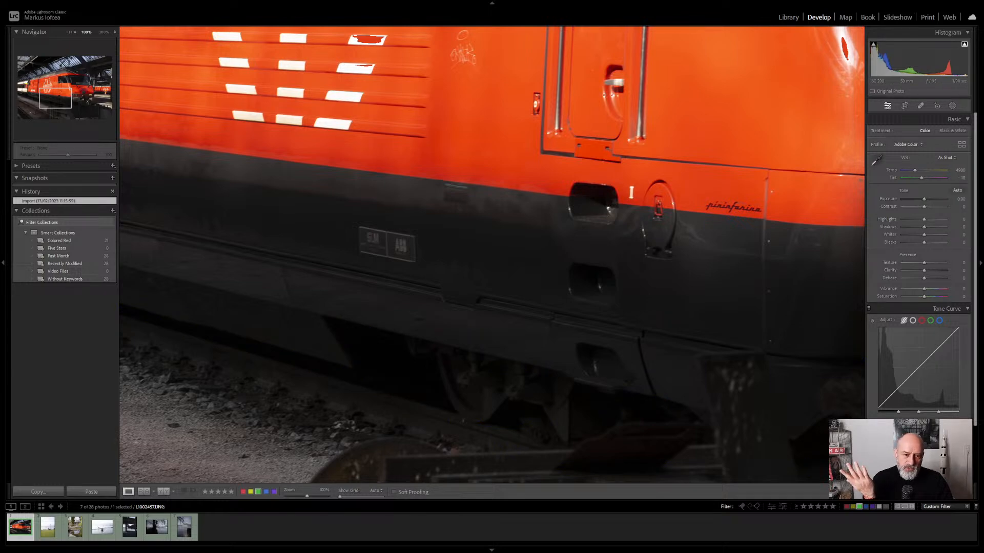
click(873, 44)
drag(717, 128, 406, 346)
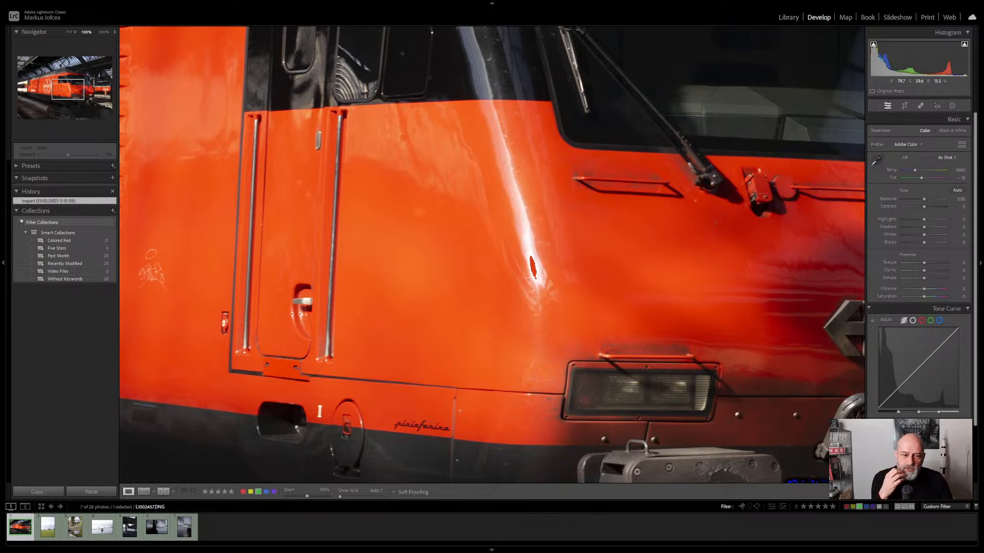
drag(492, 255, 534, 151)
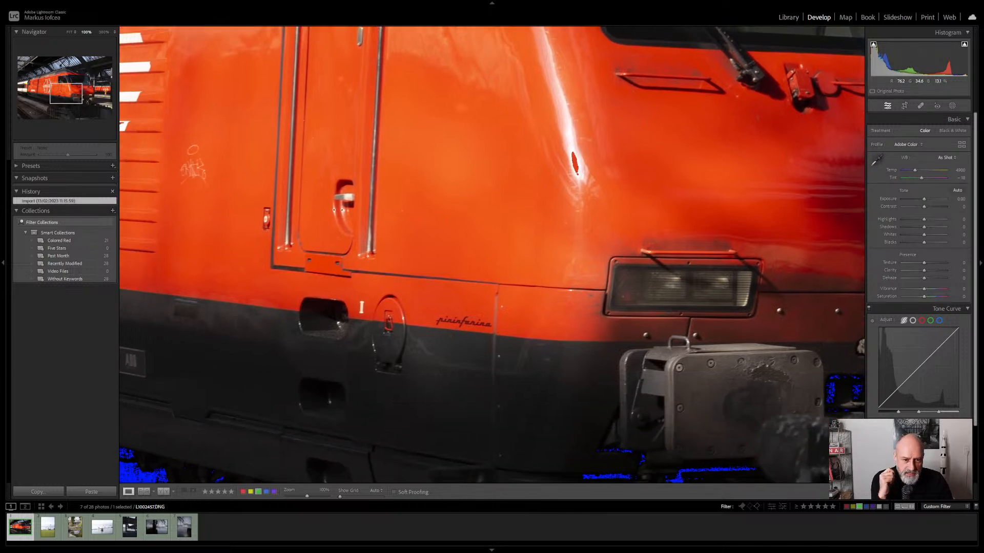
drag(492, 255, 603, 228)
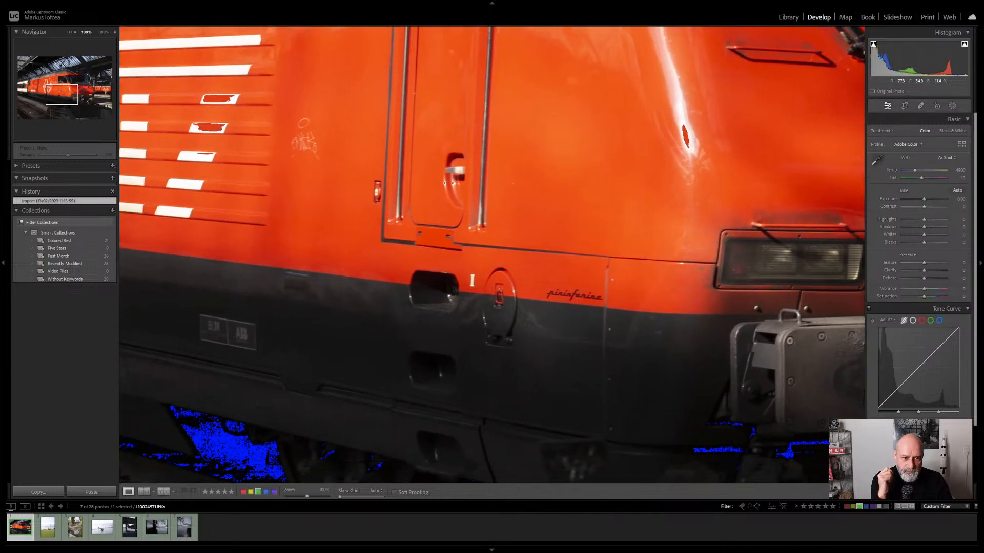
key(z)
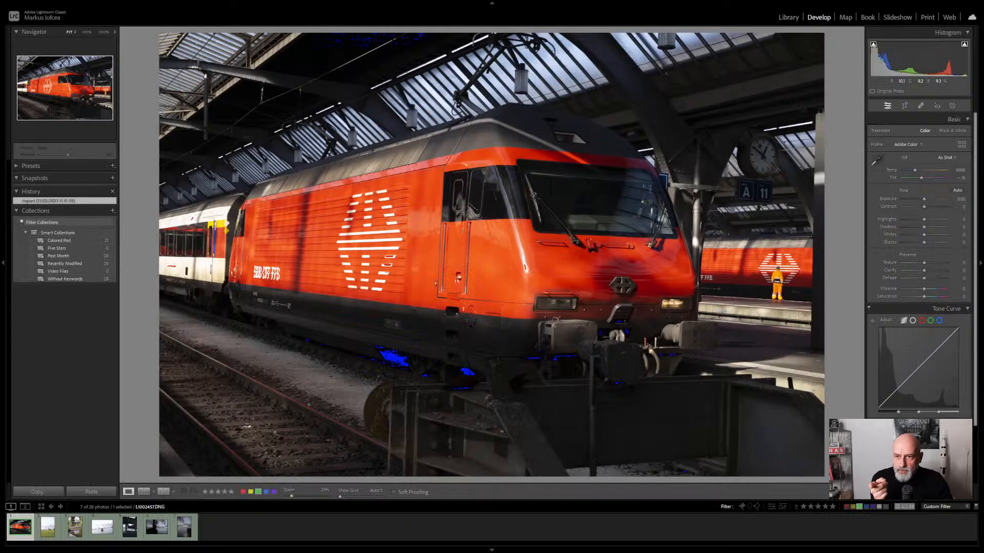
- Collapse the Basic and Tone Curve settings, and expand the per-color adjustments and Color Grading
click(954, 119)
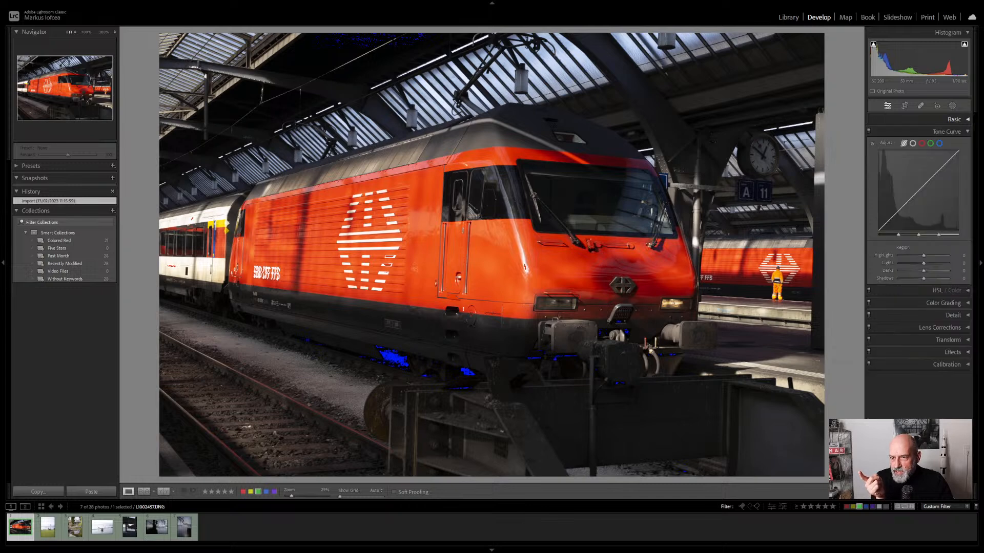
click(946, 131)
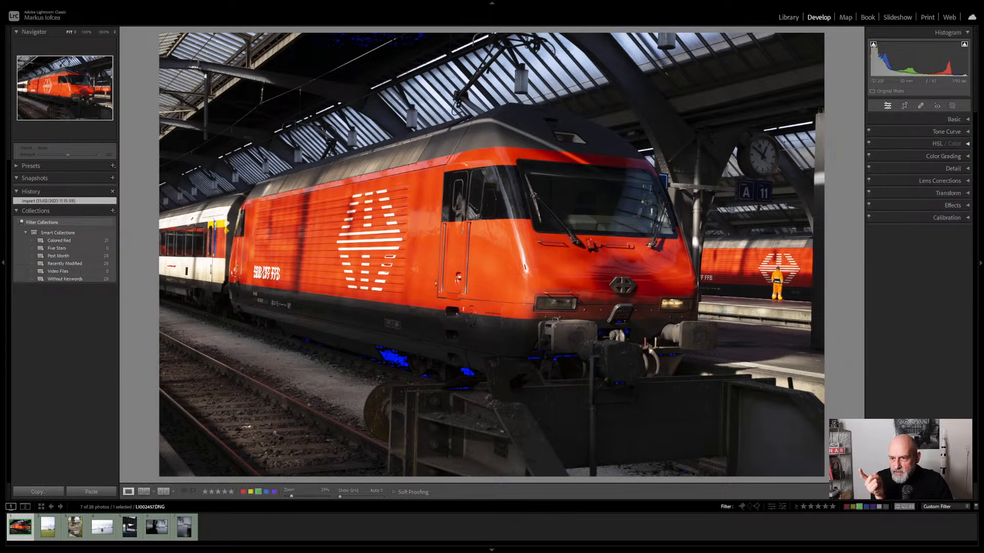
click(945, 143)
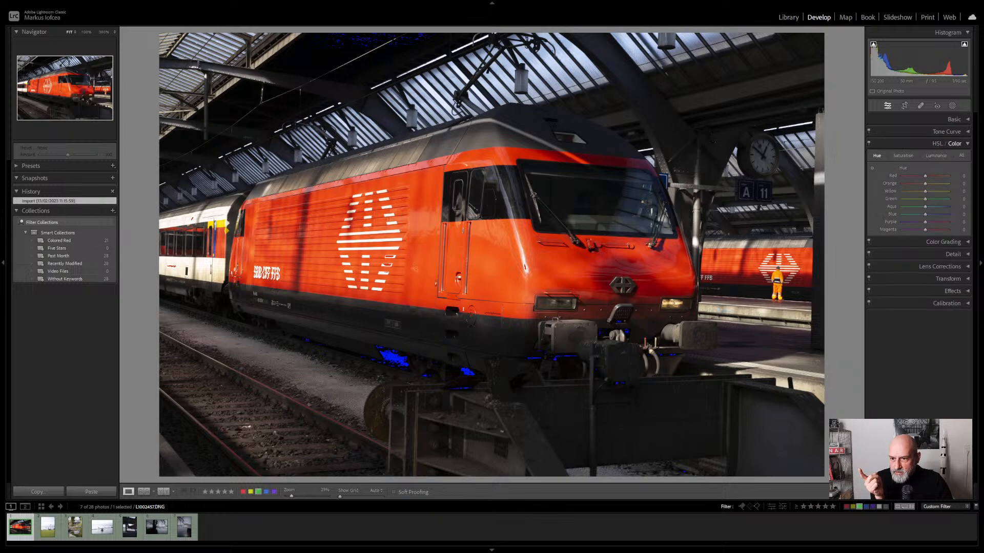
click(955, 143)
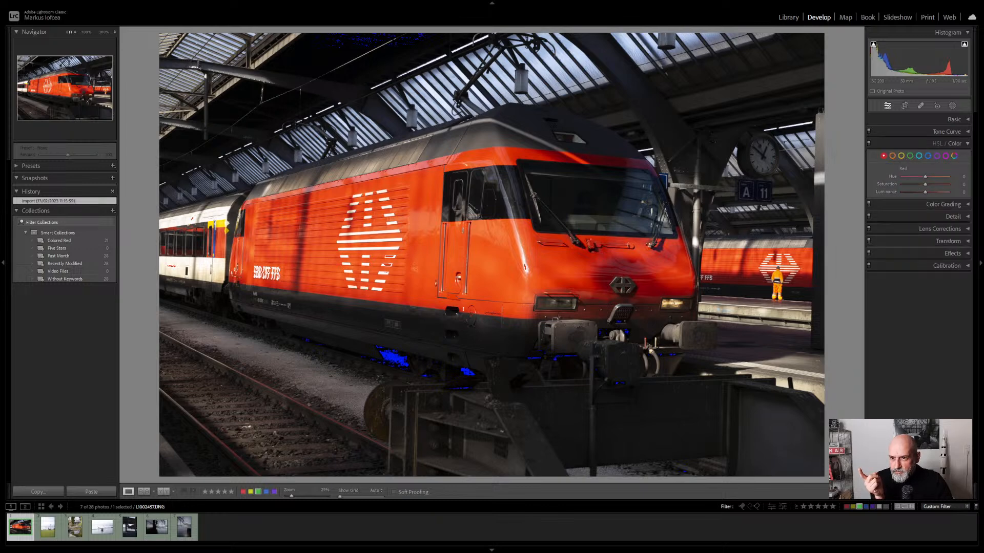
click(945, 204)
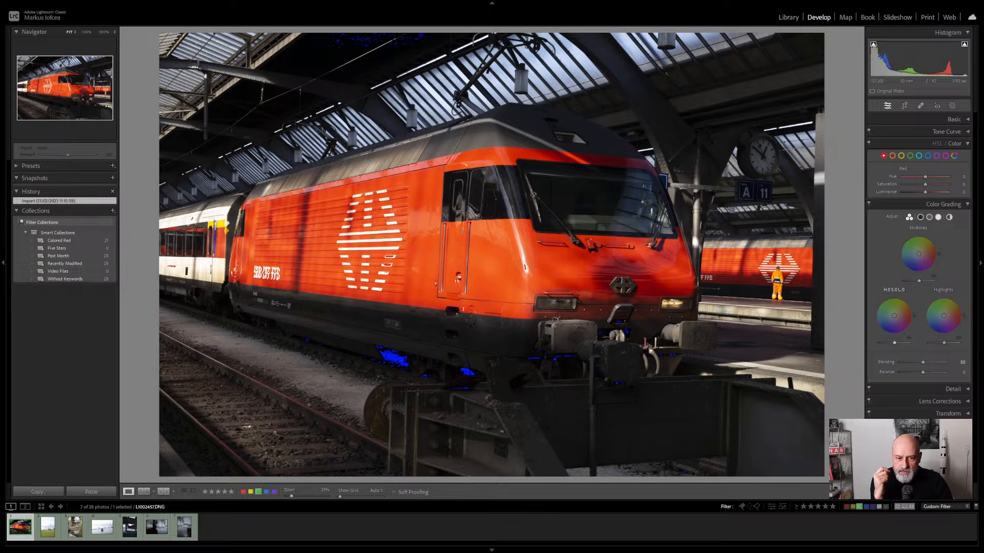
- Raise the Shadows luminance slightly in Color Grading on the train photo to clear the shadow clipping
drag(894, 342, 895, 342)
click(909, 338)
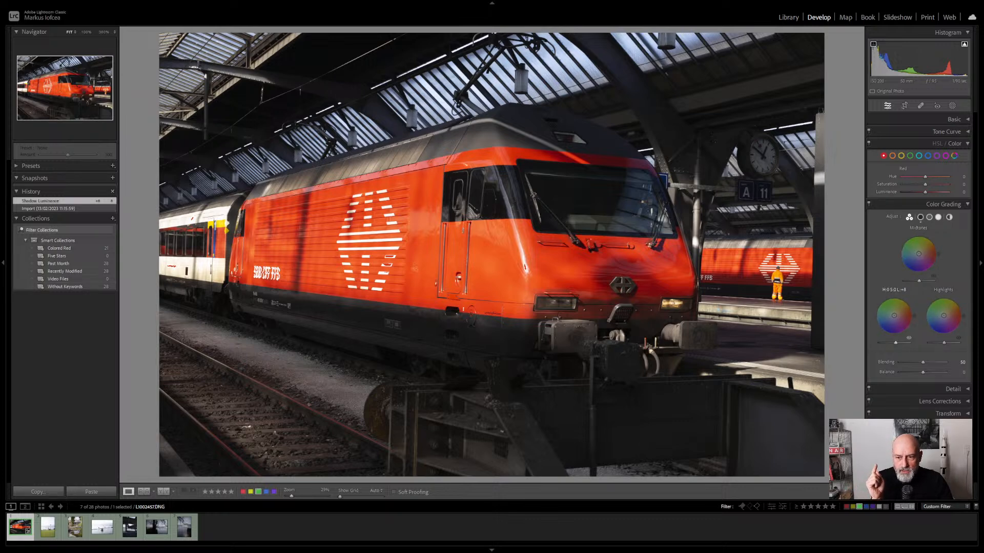
mouse_move(896, 342)
mouse_down()
mouse_move(883, 342)
mouse_move(909, 343)
mouse_move(895, 343)
mouse_up()
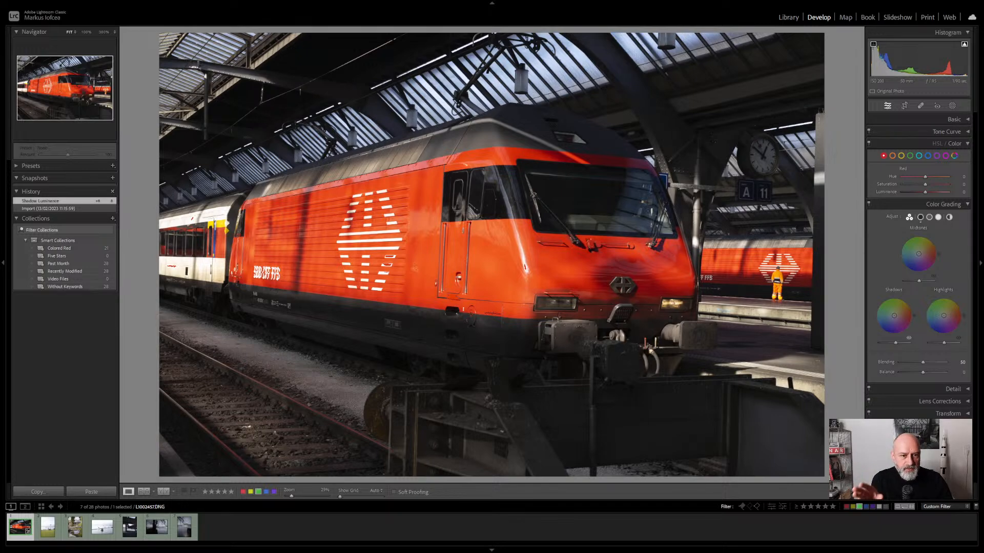
key(alt)
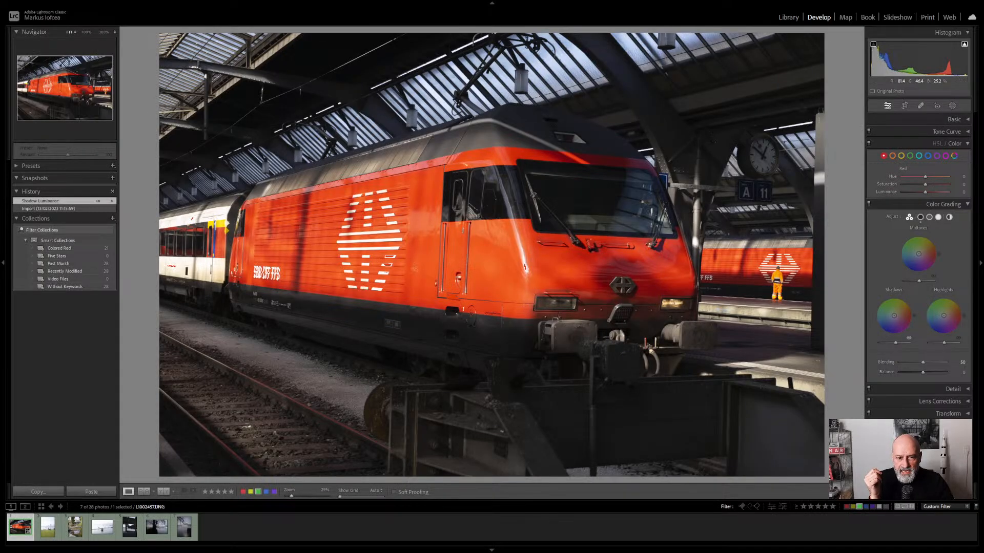
- Lower the Highlights luminance slightly in Color Grading to clear the train's highlight clipping, checking the details at 100%
key(z)
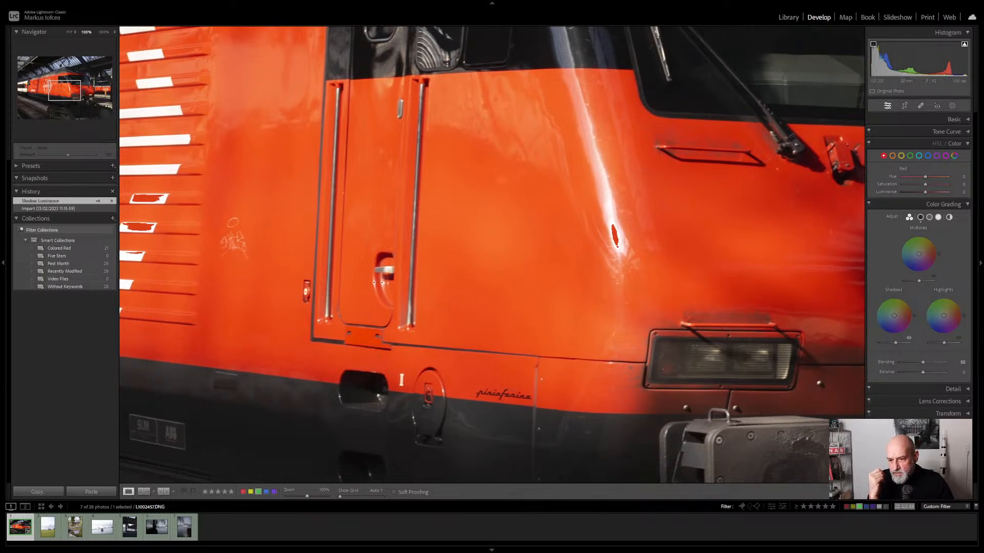
drag(944, 342, 943, 342)
drag(385, 270, 644, 377)
key(z)
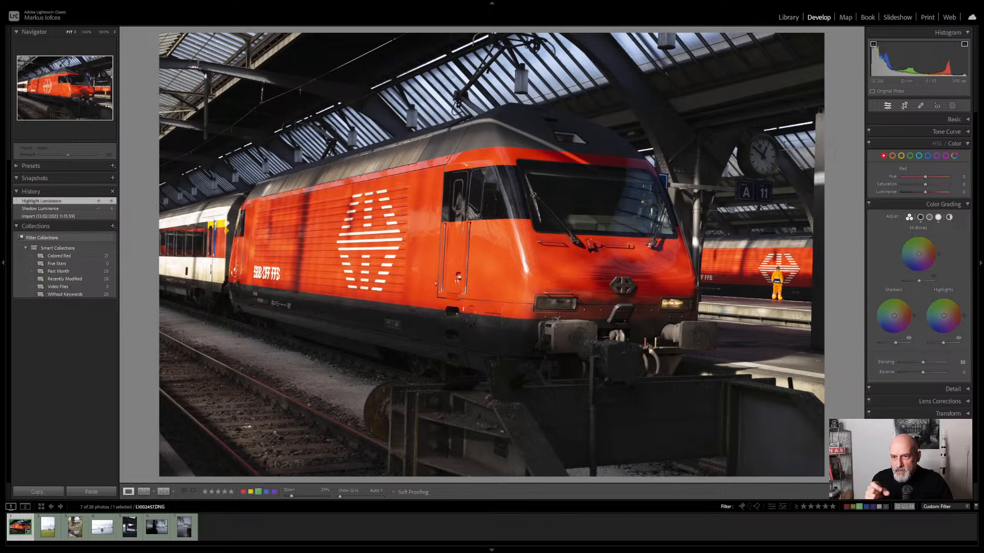
- Start cropping the train photo and cycle through the composition overlays until the rule-of-thirds guide is shown
key(r)
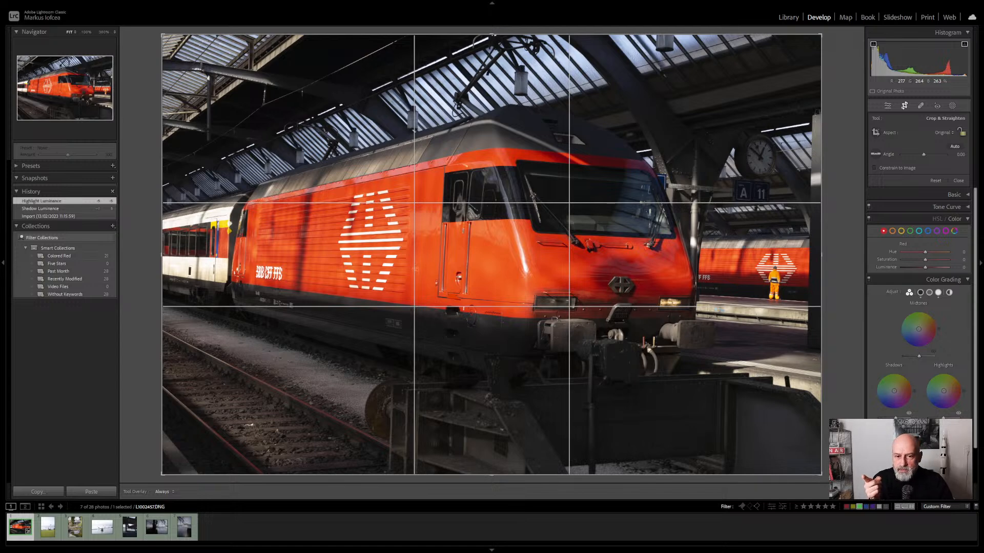
key(o)
key(o)
key(o)
key(o)
key(o)
key(o)
key(shift+o)
key(o)
key(o)
key(o)
key(o)
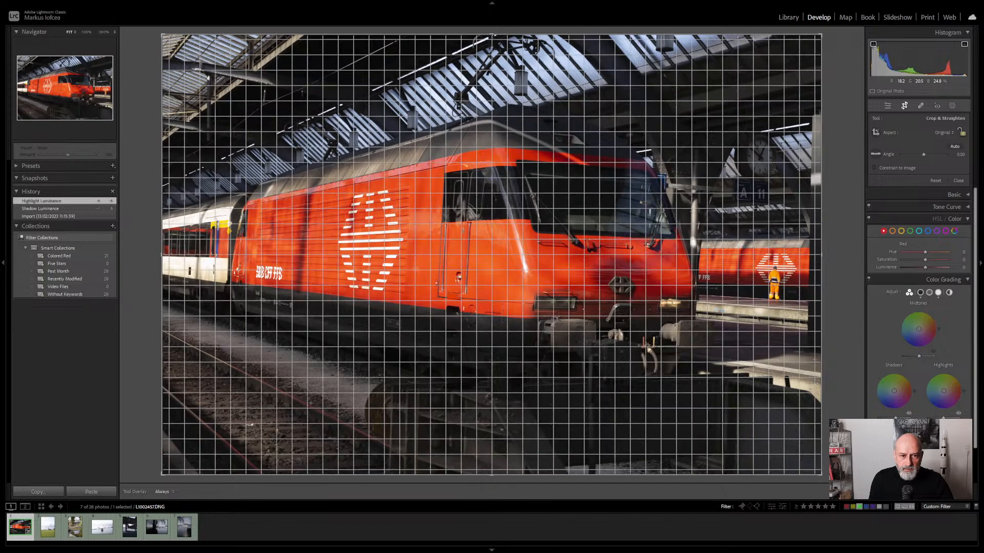
key(o)
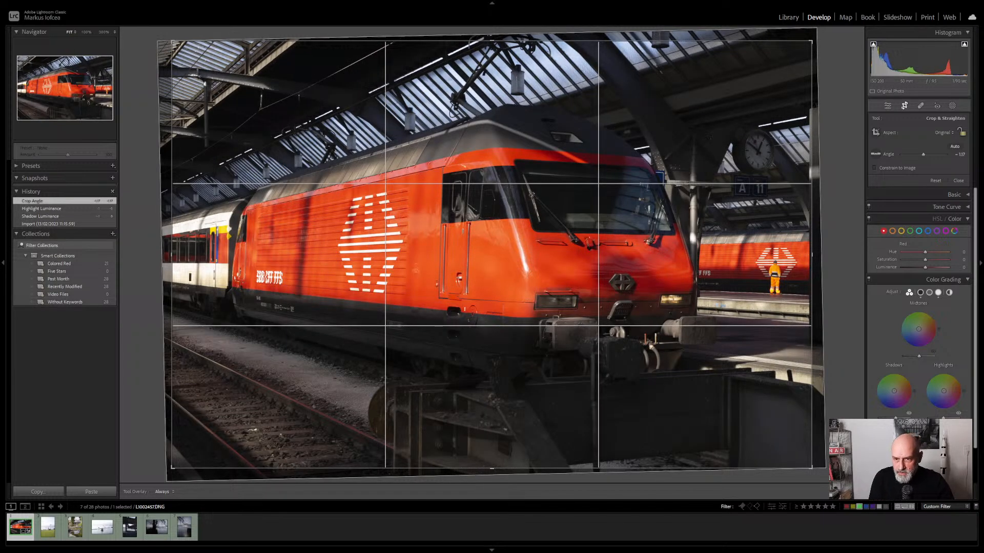
- Undo the manual crop angle, straighten the train photo with Auto and apply the crop
key(ctrl+z)
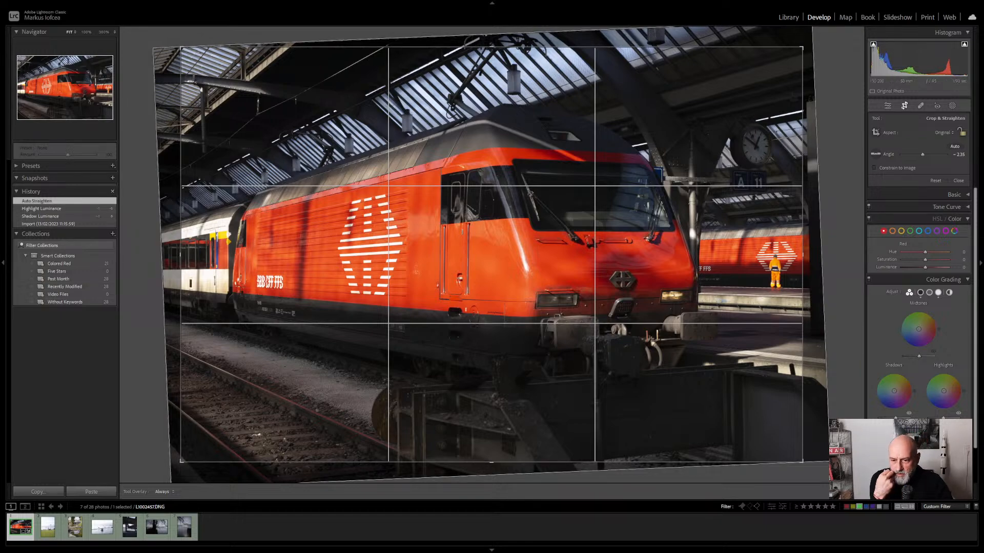
key(Return)
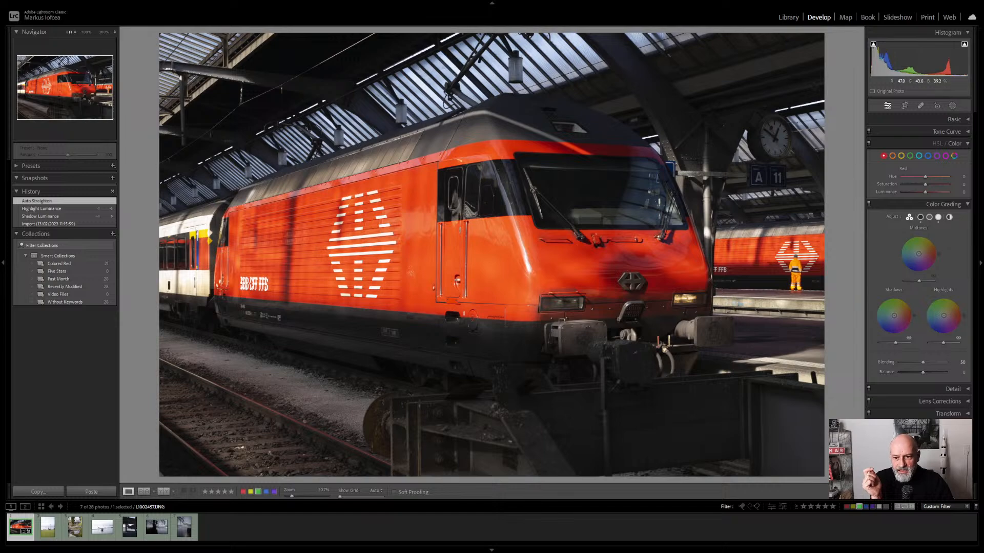
- Examine the worker in orange on the platform at 100% and return to the full view
click(794, 274)
drag(794, 274, 644, 277)
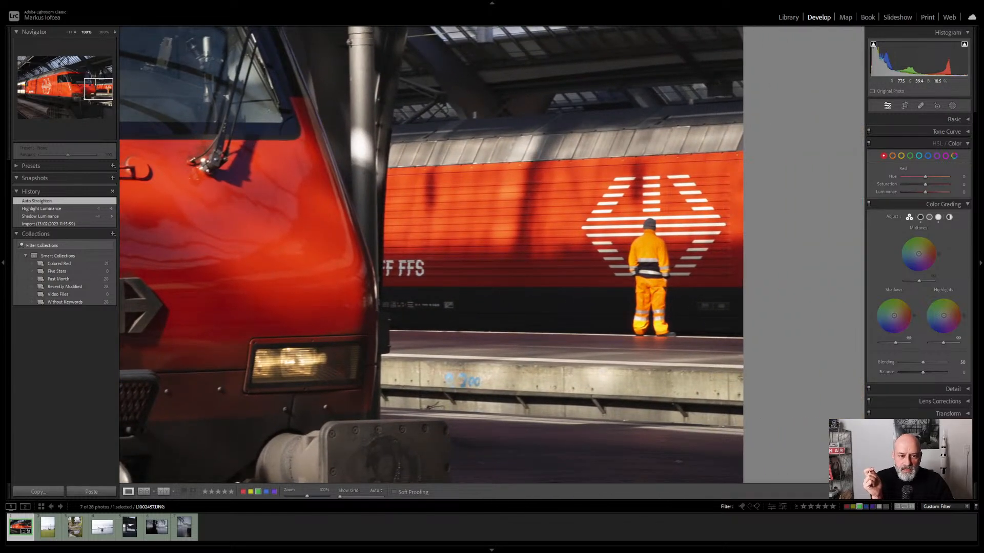
key(z)
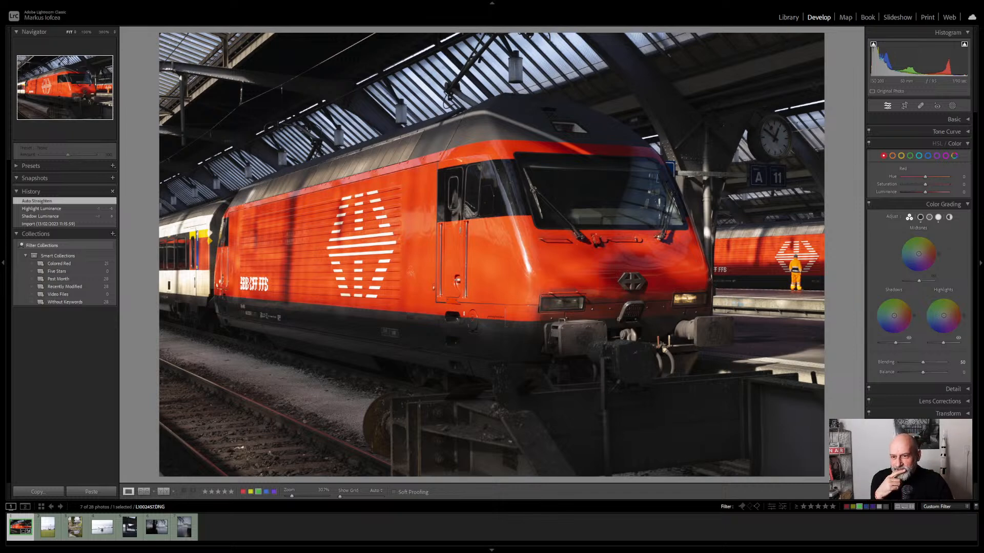
- View the upright lakeside lawn photo with the clock
key(Right)
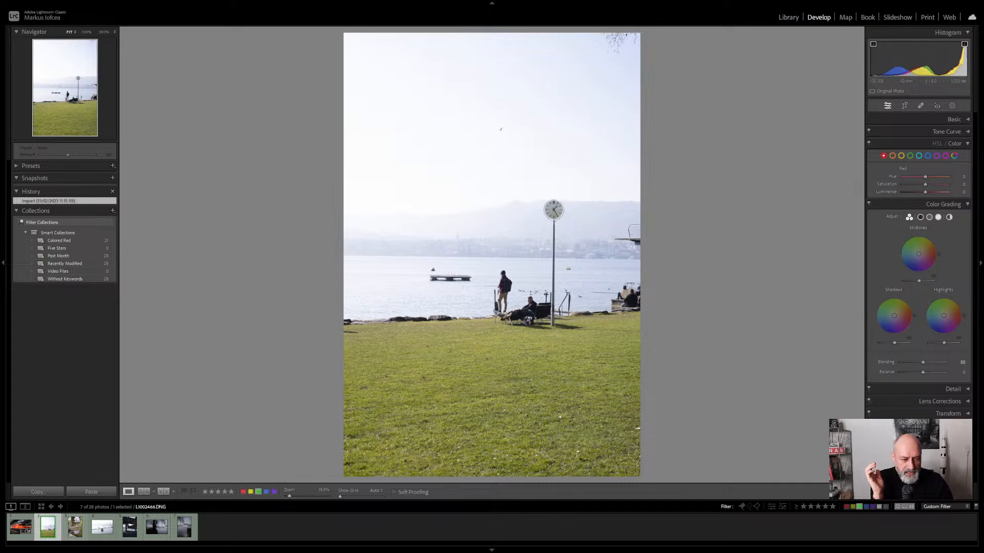
click(75, 527)
click(51, 521)
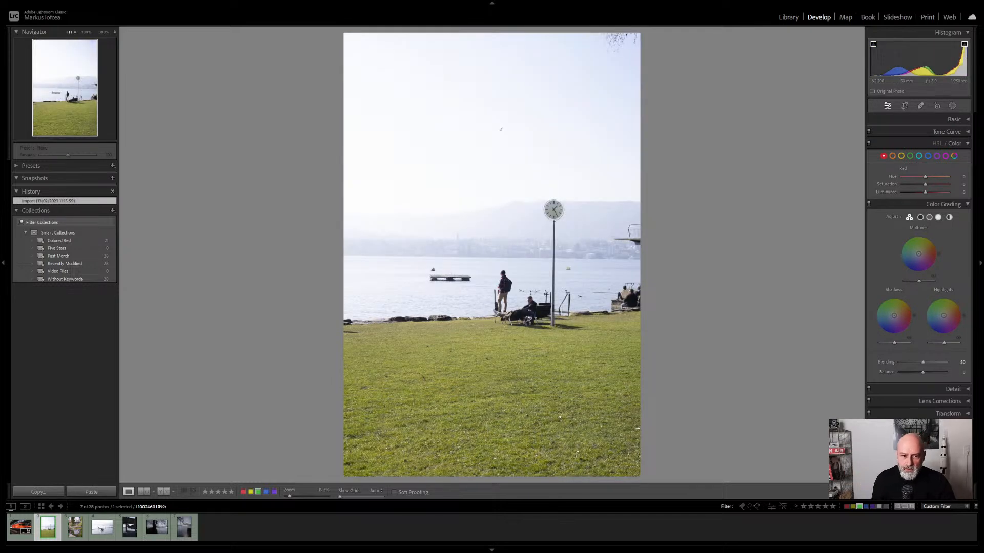
- Open the footbridge and pond photo and lower its Highlights luminance slightly to clear the clipping on the building
key(Right)
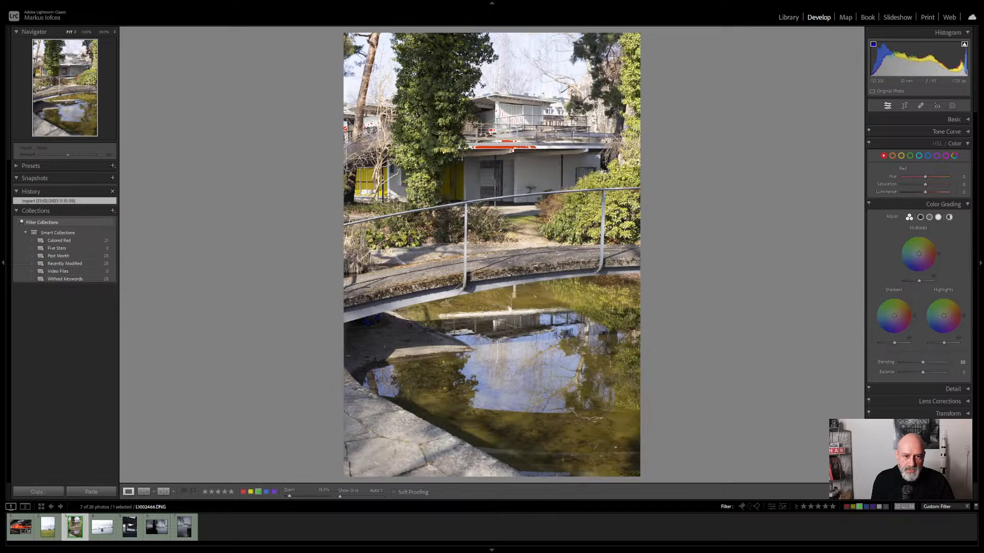
click(521, 168)
drag(522, 168, 576, 275)
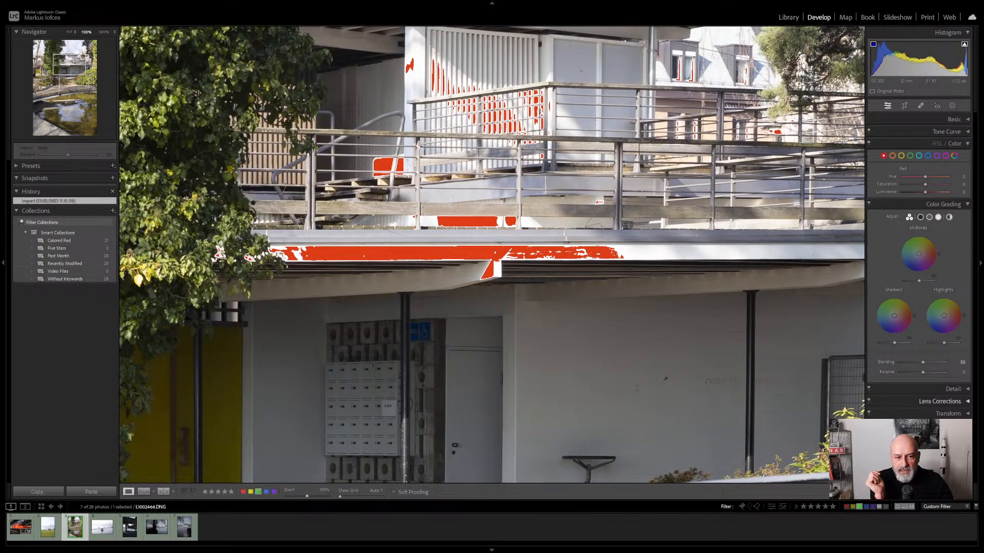
drag(944, 343, 942, 342)
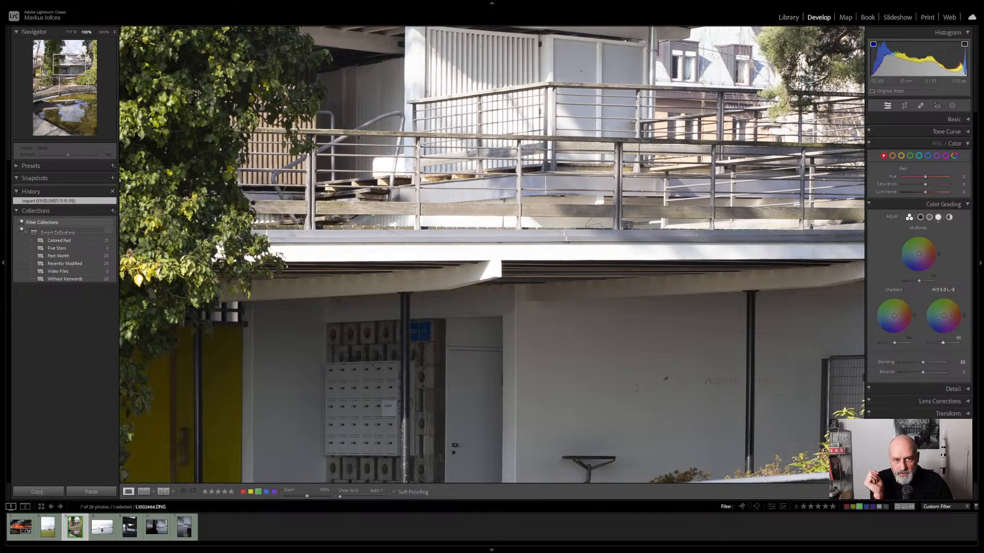
- Check the footbridge and pond at 100%, and open the lake photo with the whale sculpture
drag(564, 410, 475, 95)
drag(482, 410, 584, 209)
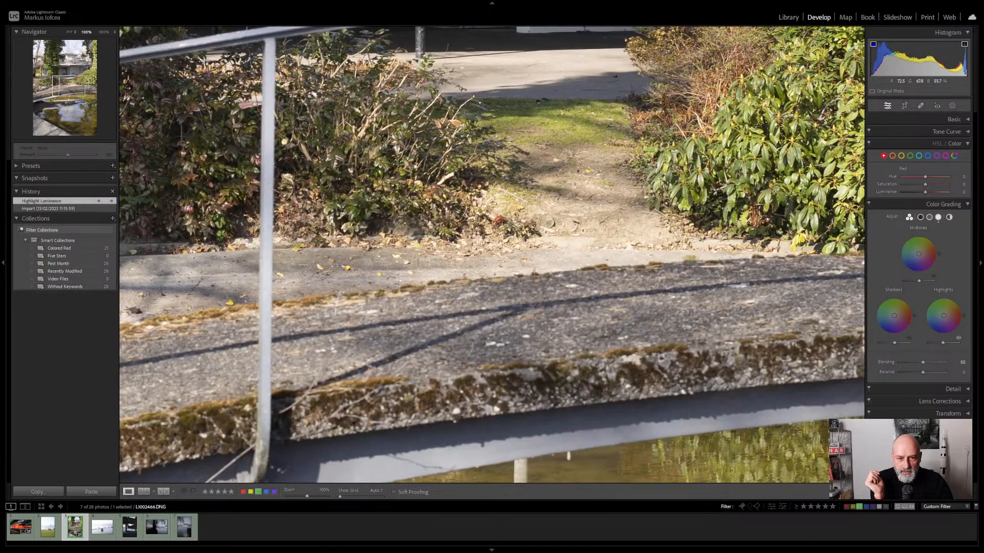
drag(482, 477, 500, 31)
key(z)
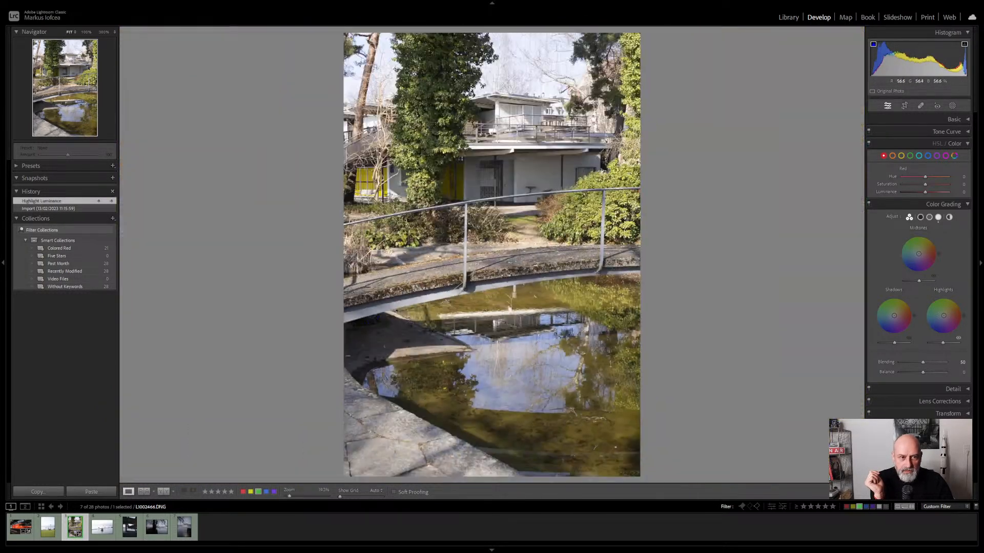
key(Right)
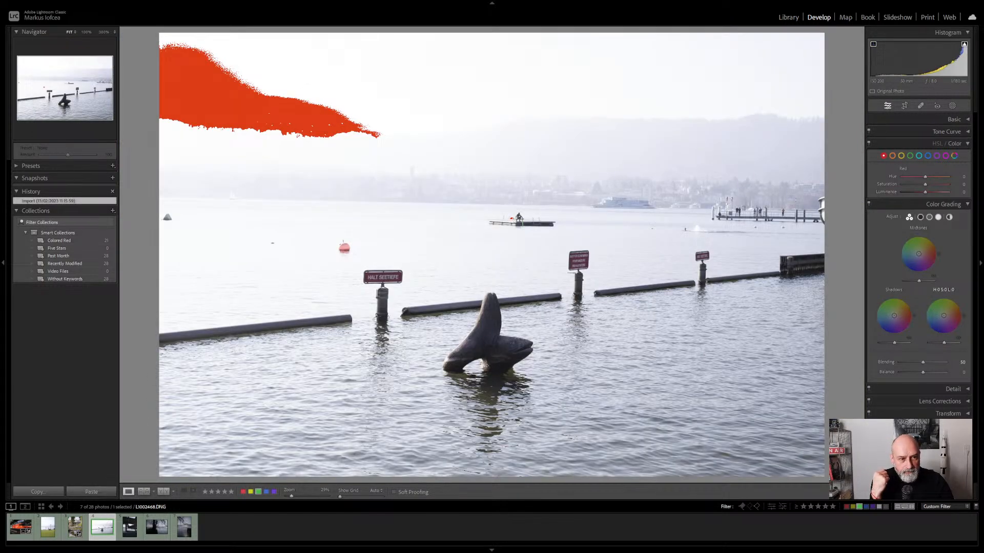
- Slightly lower the Highlights luminance on the whale sculpture photo and raise the Shadows luminance on the ivy-covered tree photo to clear their clipping
drag(944, 342, 943, 342)
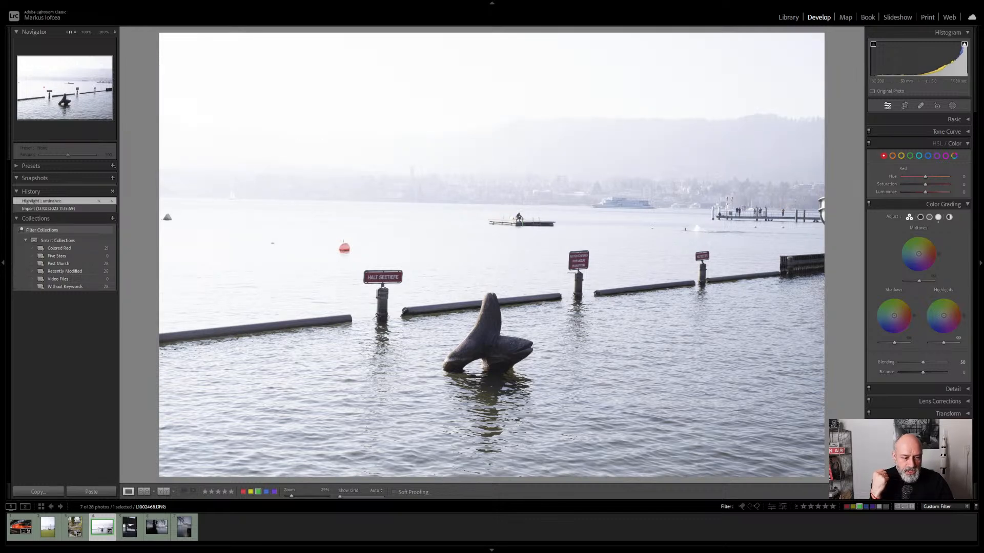
click(129, 527)
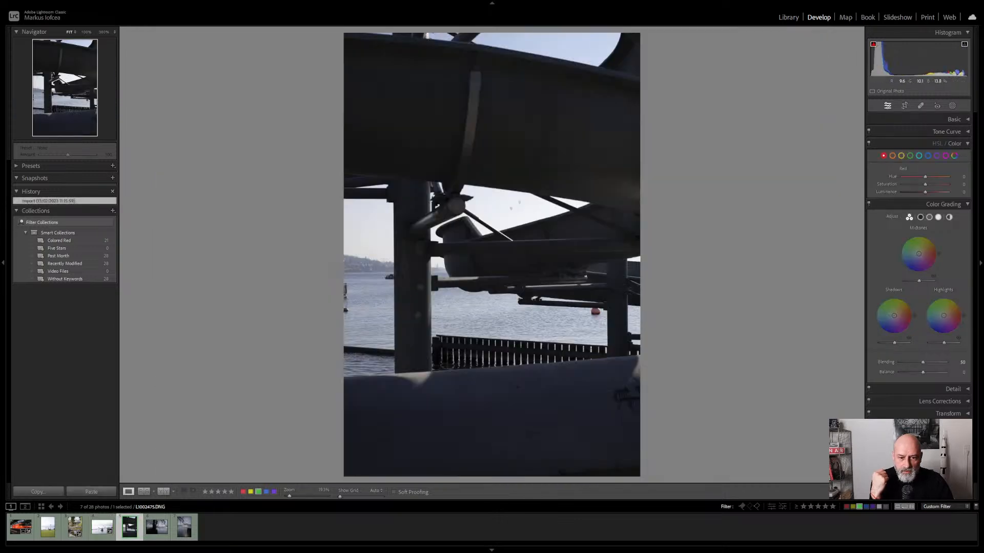
click(156, 527)
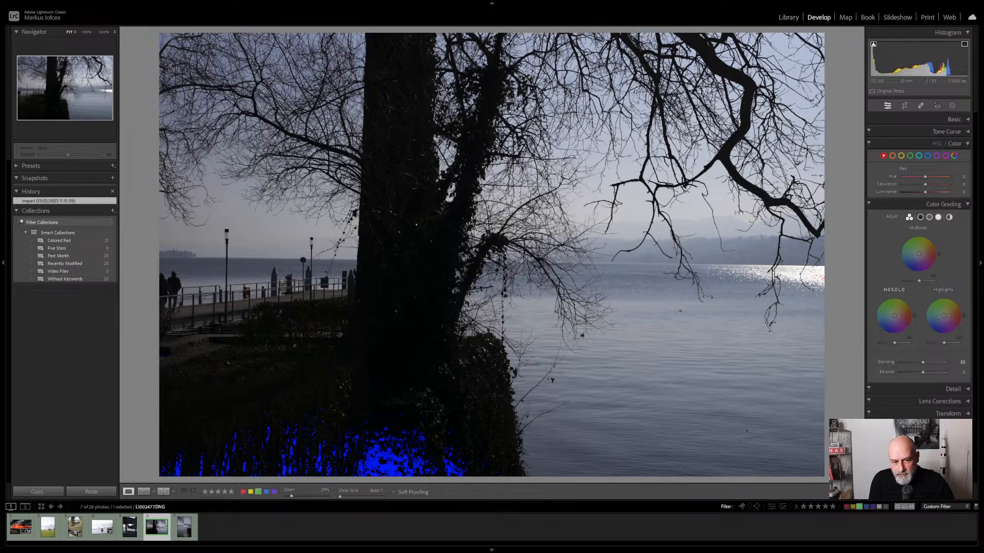
drag(894, 343, 895, 342)
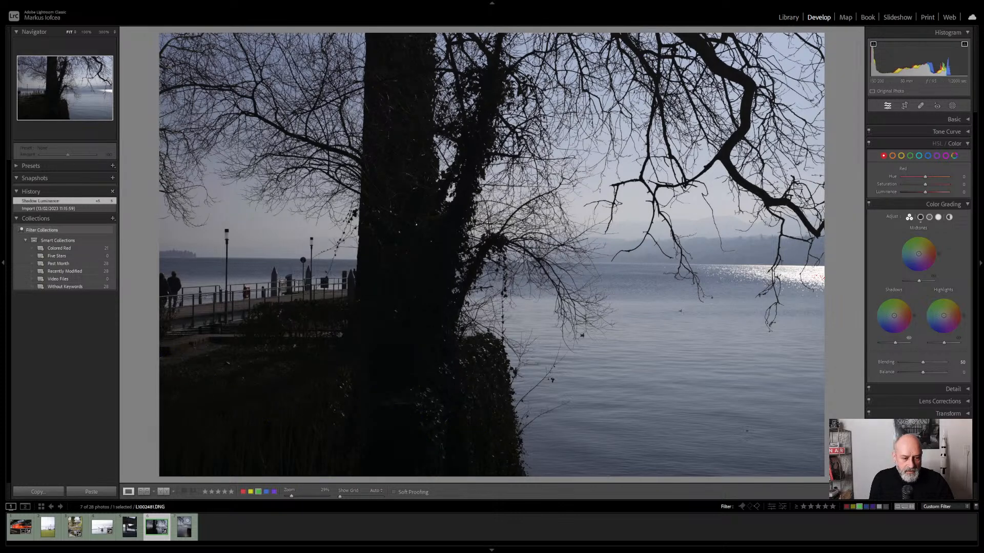
- Convert the upright lakeside lawn photo with the clock to black and white
click(184, 526)
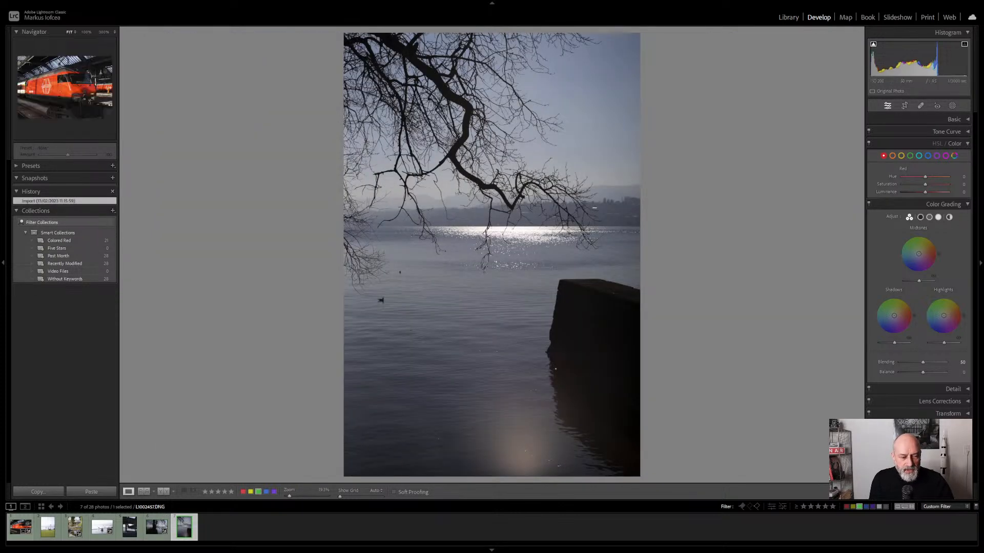
click(20, 527)
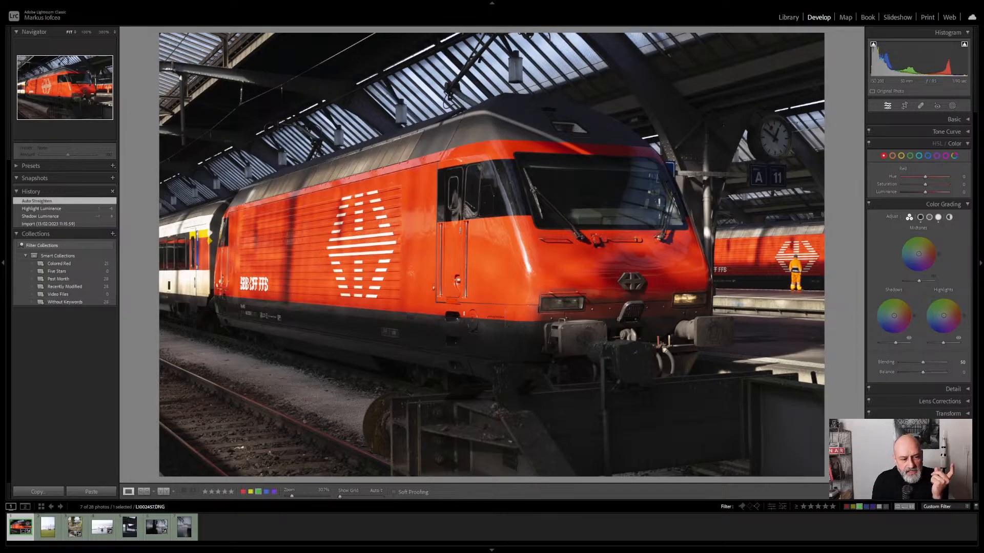
click(47, 528)
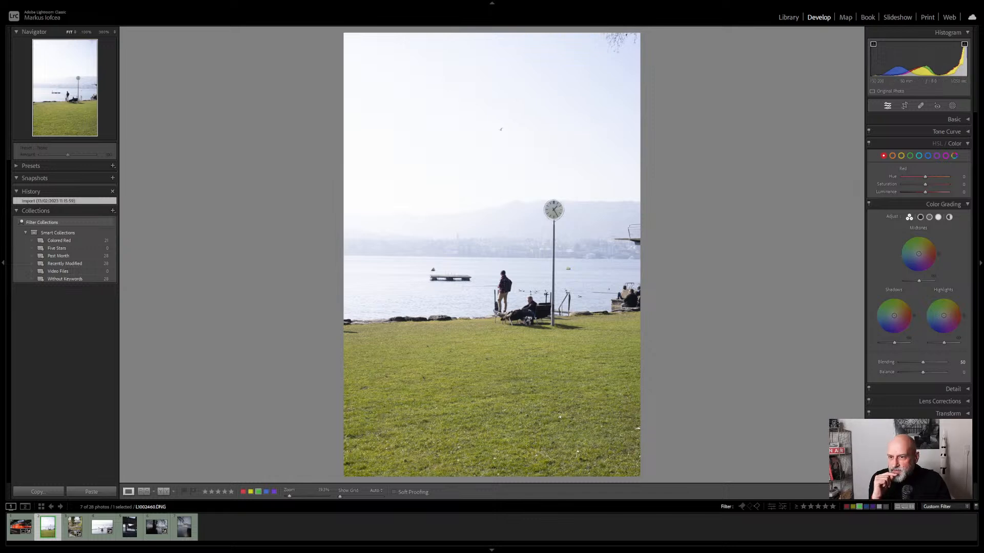
click(946, 131)
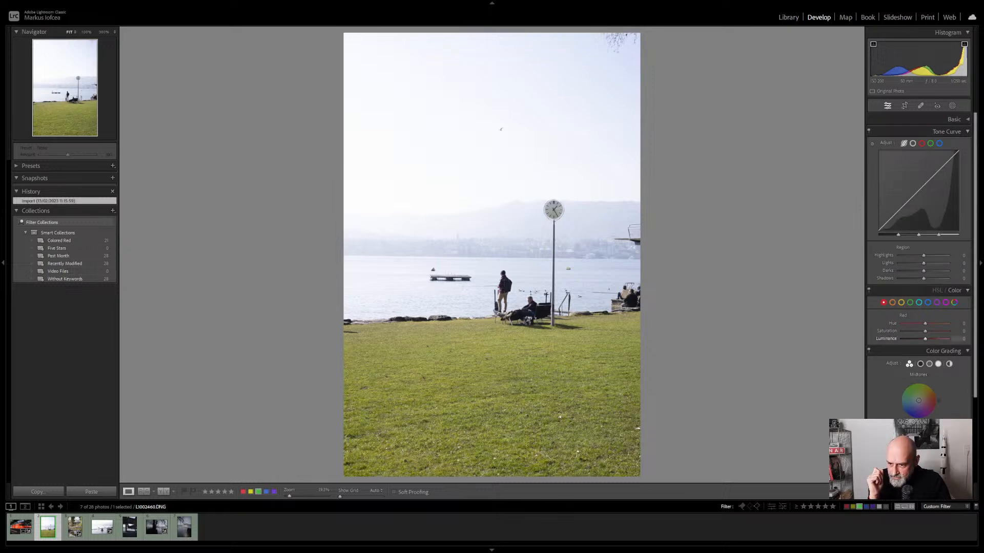
click(943, 351)
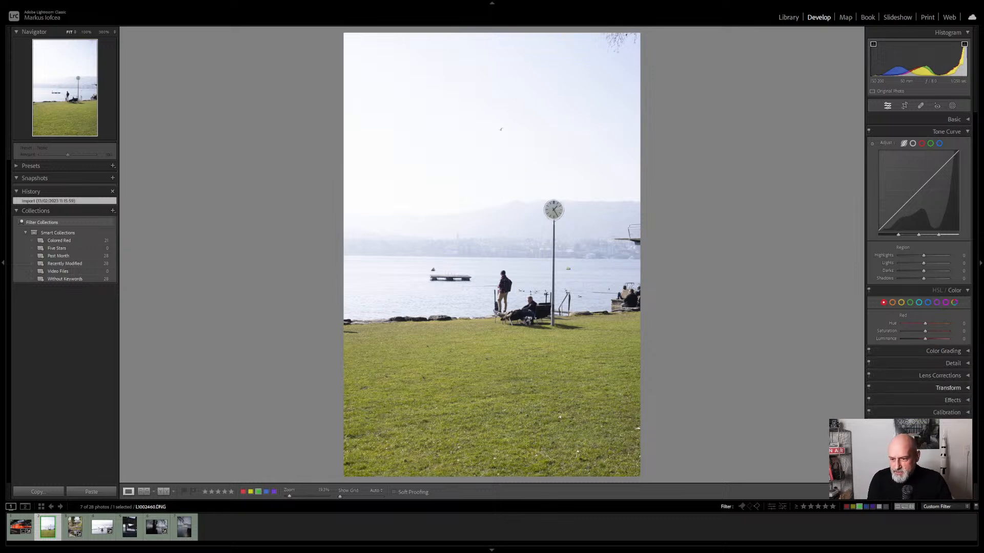
click(948, 388)
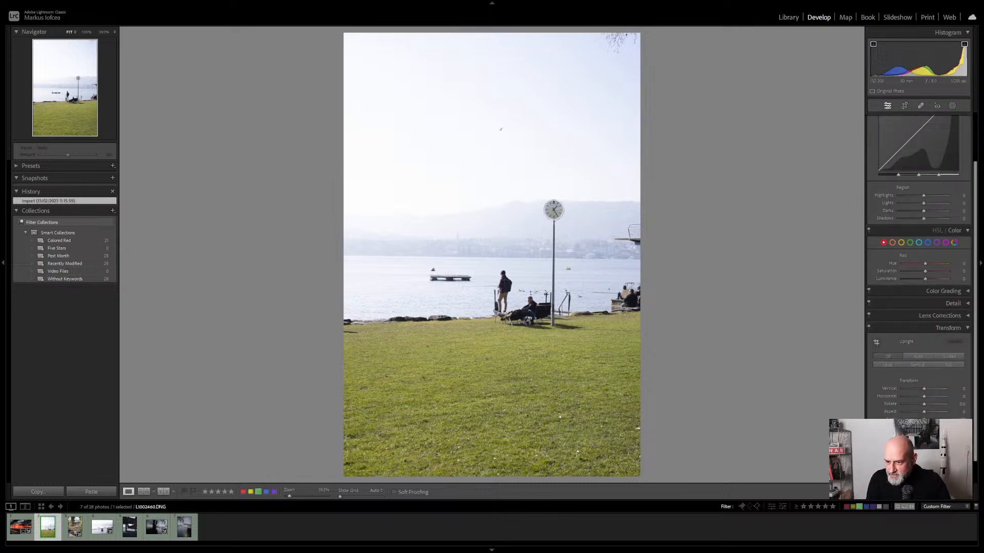
click(947, 328)
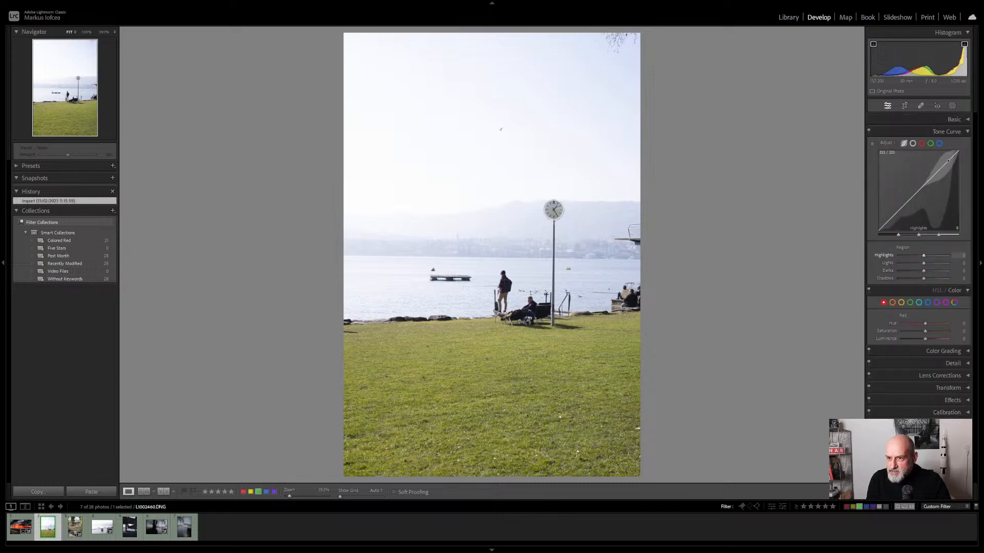
click(954, 119)
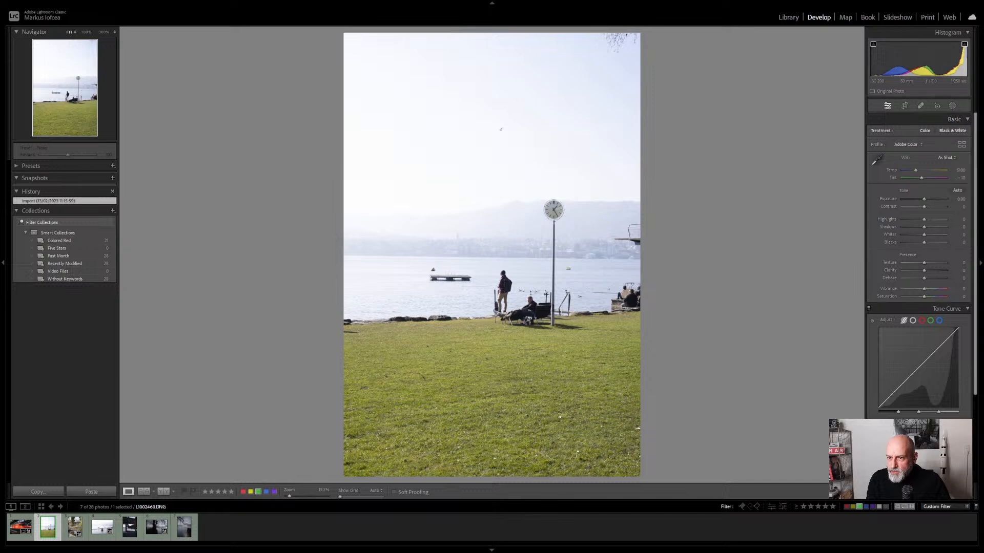
click(952, 130)
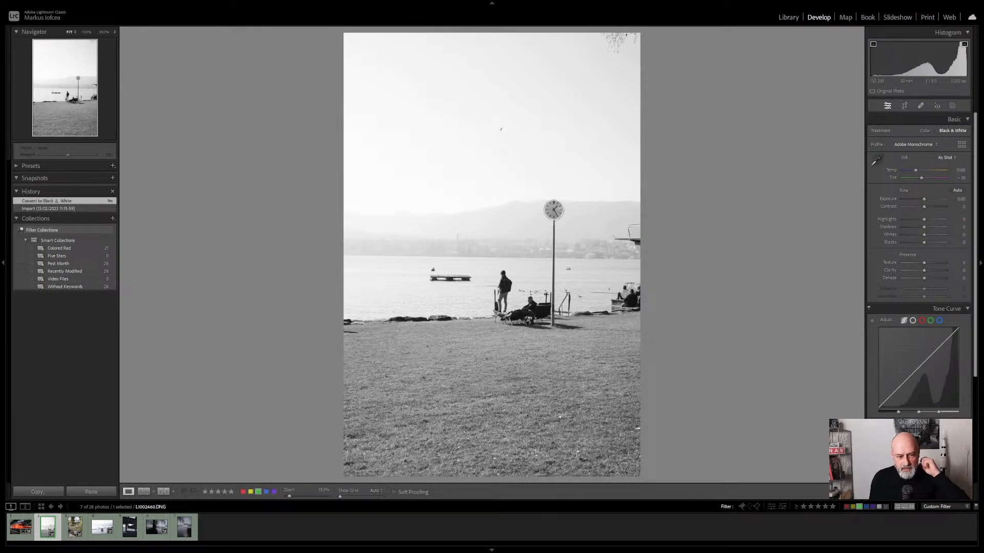
- Give the footbridge and pond photo the Red label to drop it from the Green keepers
key(Right)
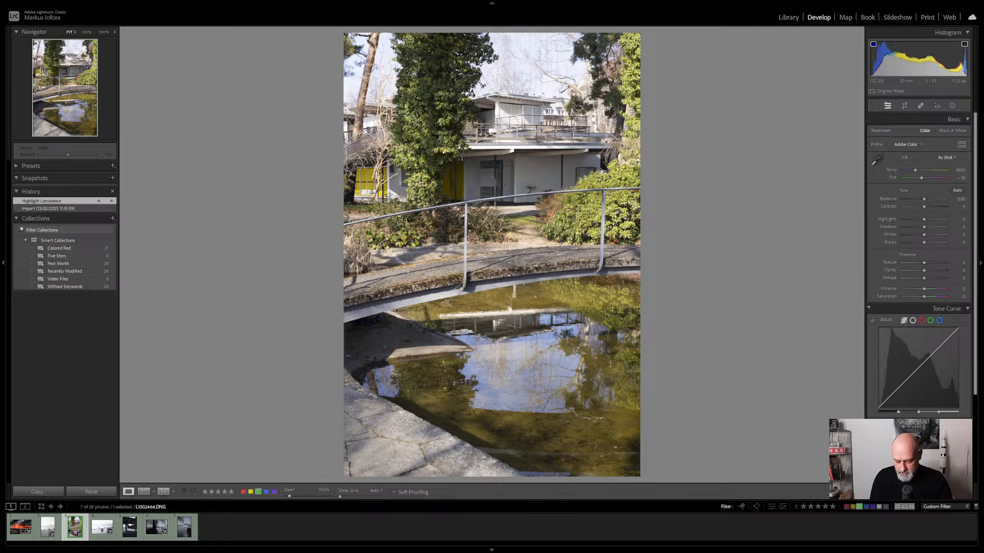
key(6)
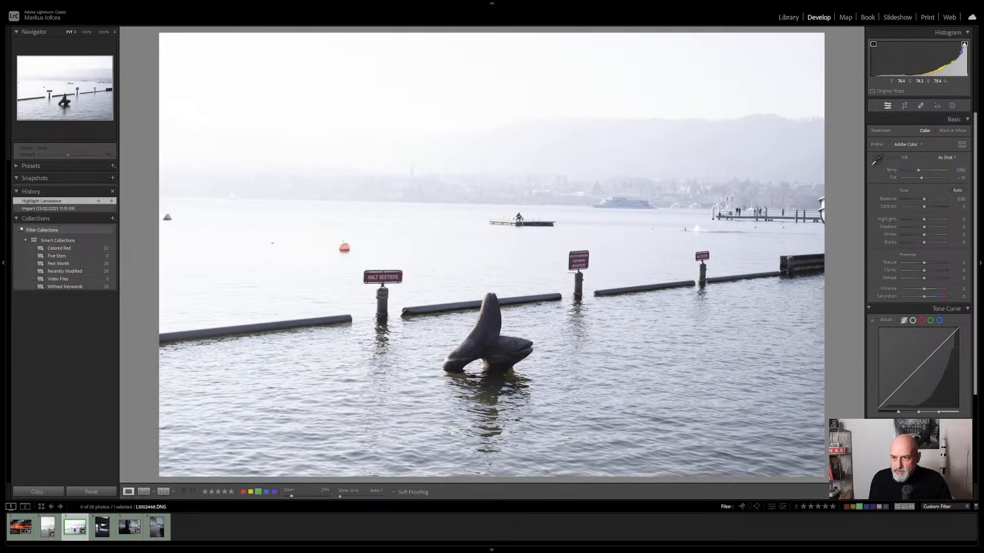
- Convert the whale sculpture photo to black and white and auto-straighten its horizon
key(v)
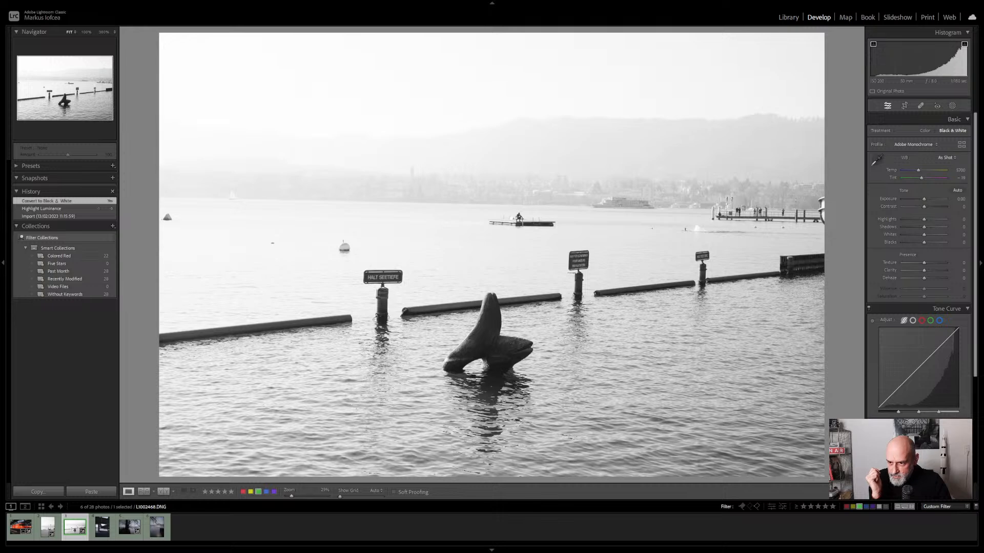
key(ctrl+2)
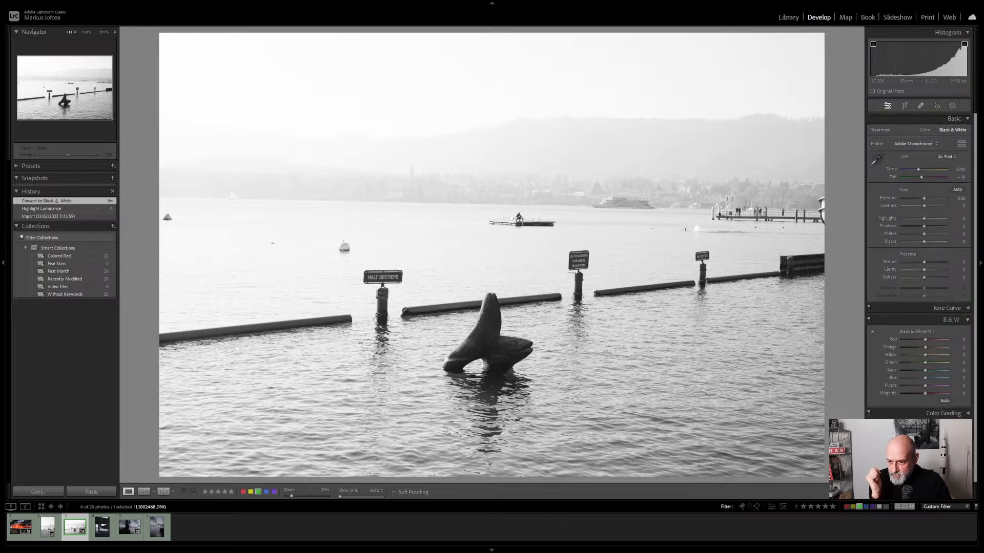
key(r)
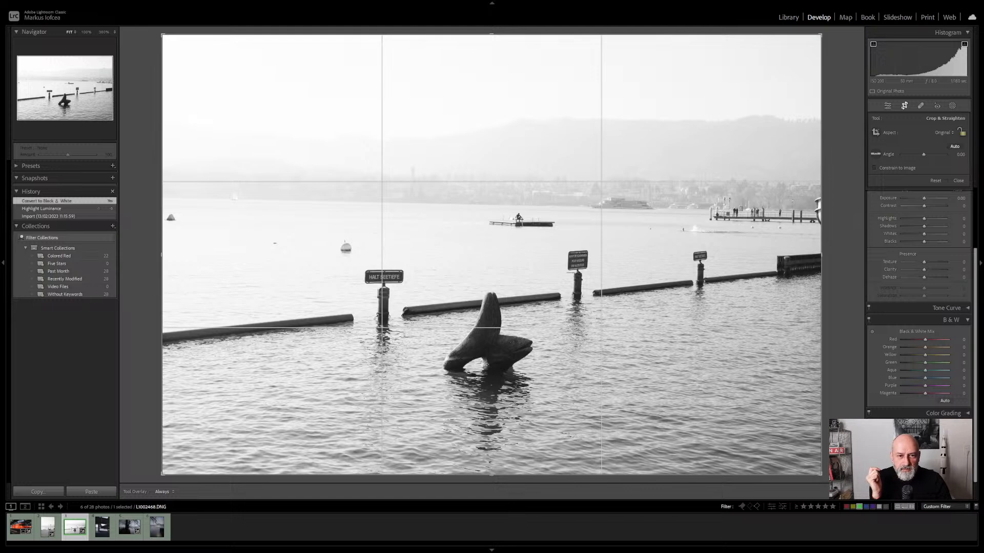
click(954, 146)
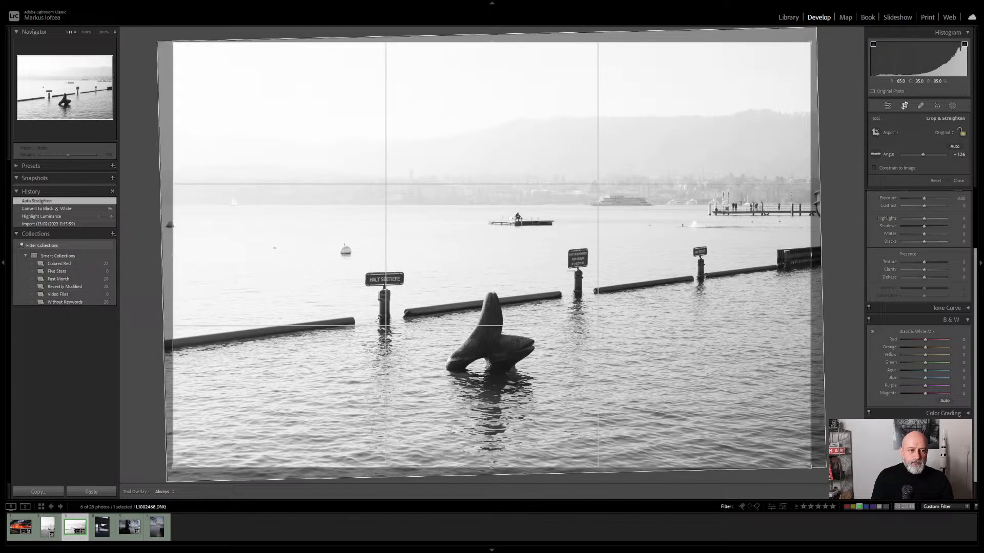
key(Return)
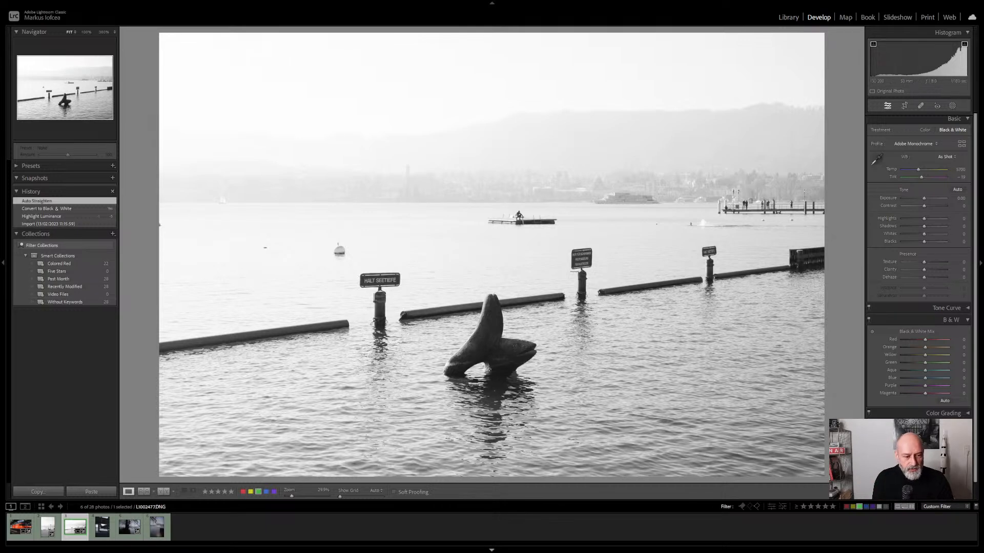
- Convert the dark lakeside structure, ivy-covered tree and overhanging branch photos to black and white
click(110, 522)
key(v)
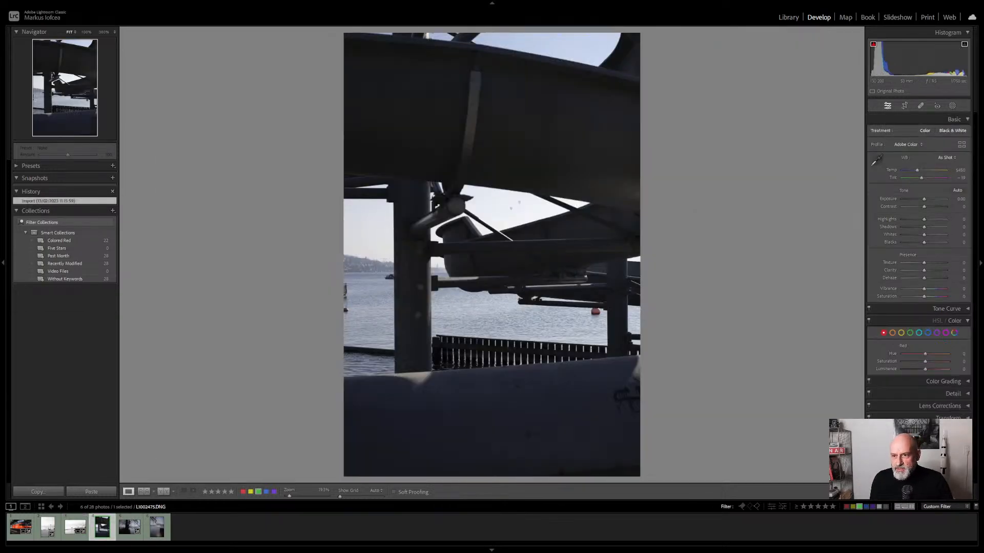
key(Right)
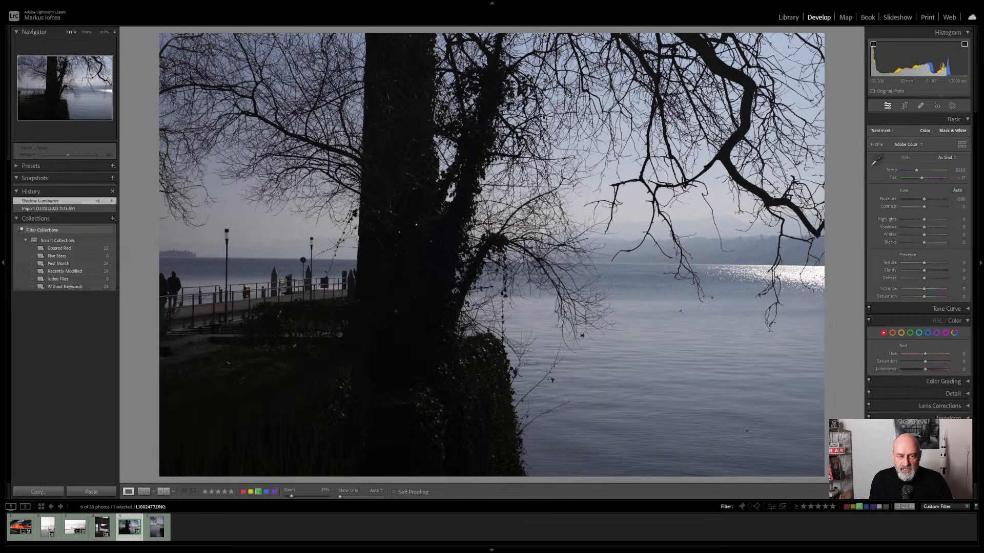
key(v)
key(Right)
key(v)
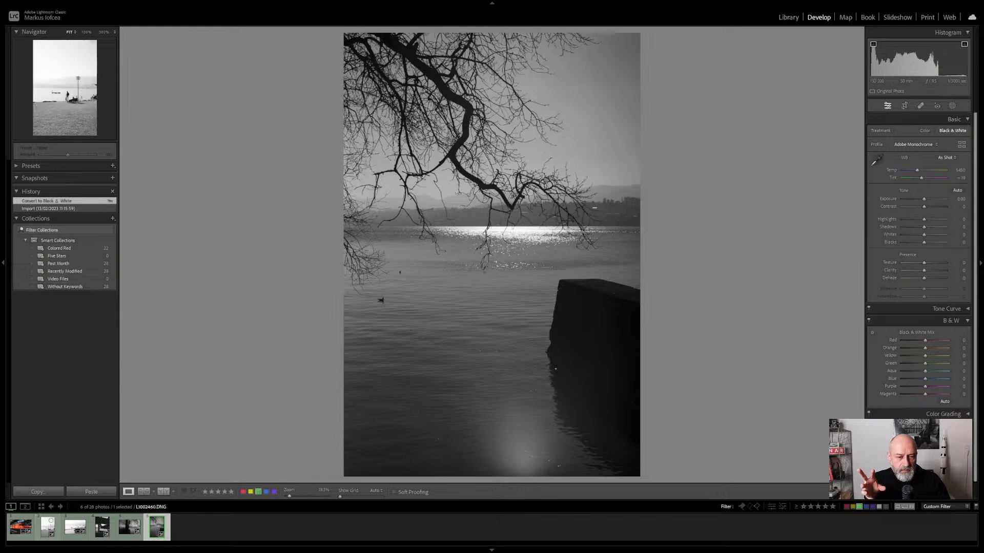
- Darken the grass in the lakeside lawn photo by lowering Green in its Black & White Mix
click(48, 526)
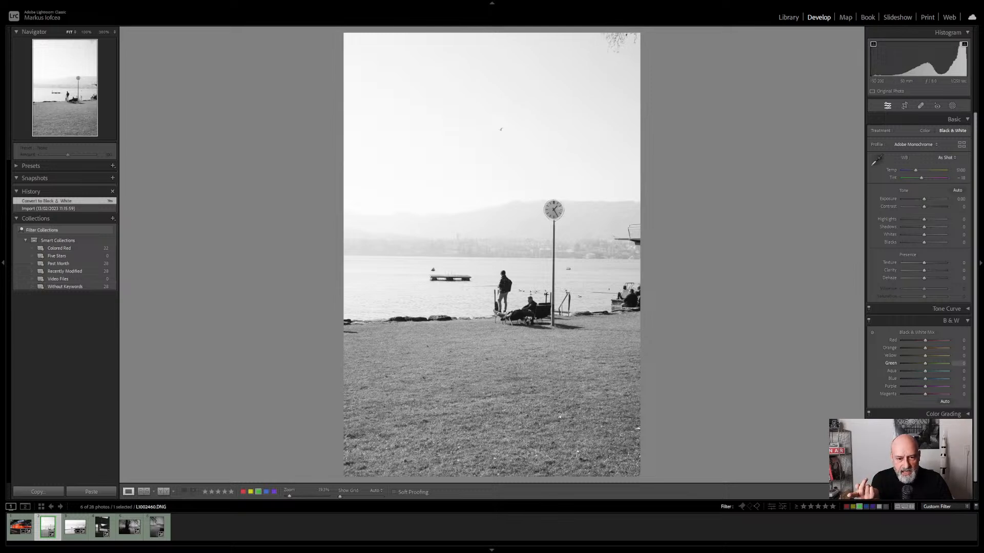
mouse_move(926, 363)
mouse_down()
mouse_move(937, 363)
mouse_move(912, 364)
mouse_move(949, 363)
mouse_move(917, 363)
mouse_up()
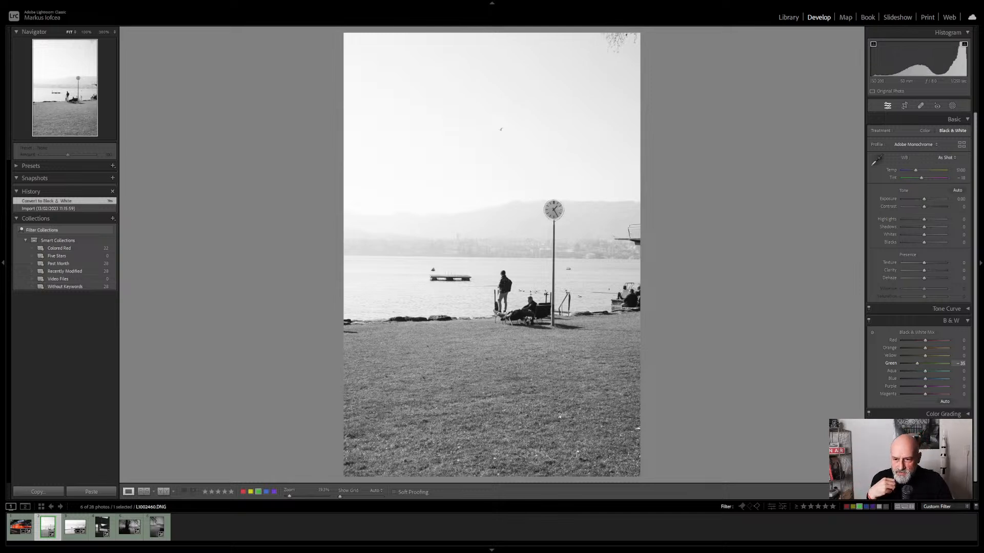
drag(917, 363, 916, 364)
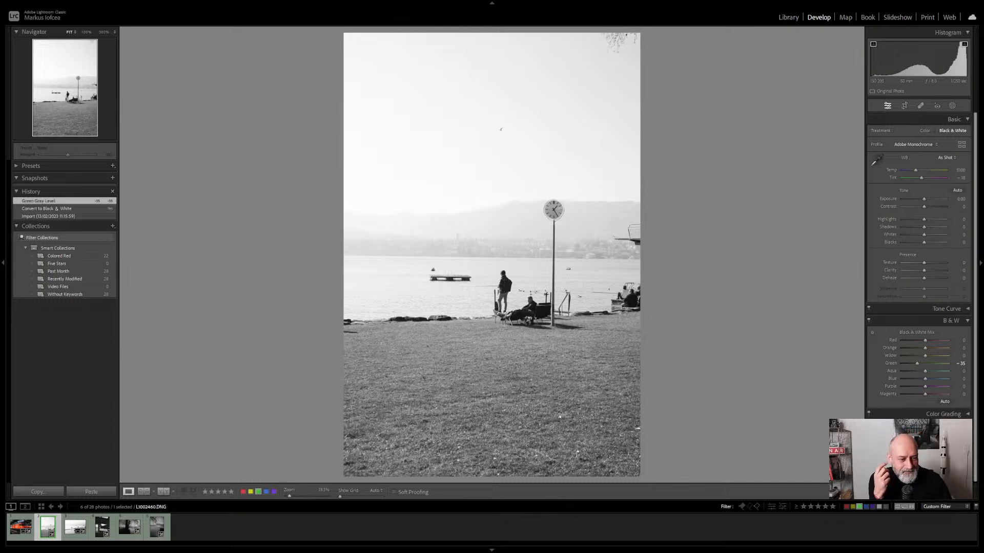
- Raise the Color Grading Shadows luminance slightly on the dark lakeside structure photo to clear its shadow clipping
click(75, 527)
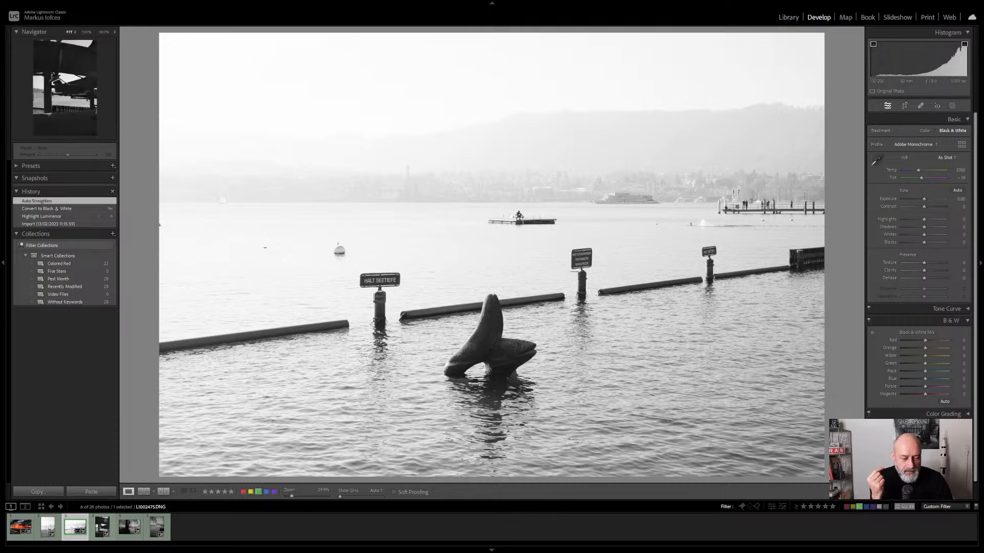
click(102, 527)
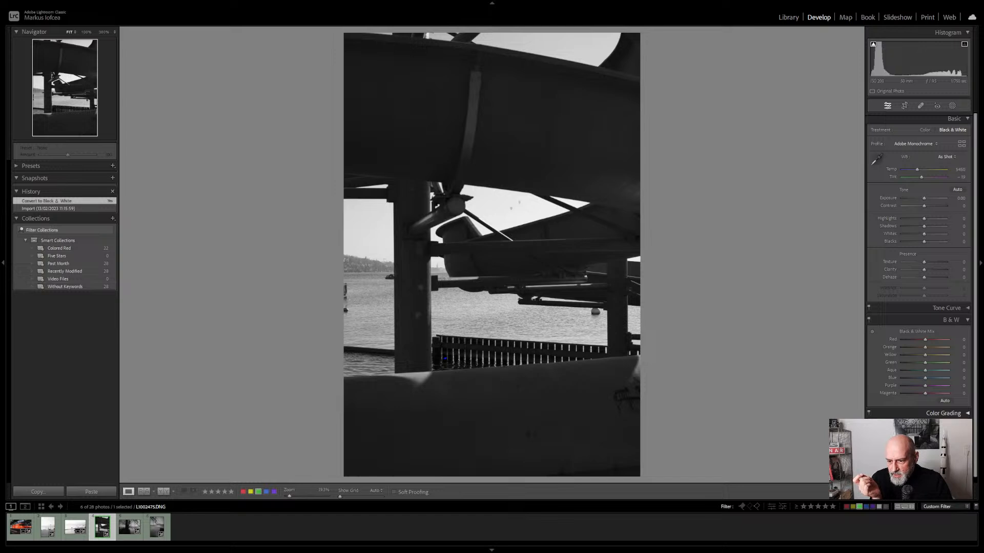
click(943, 413)
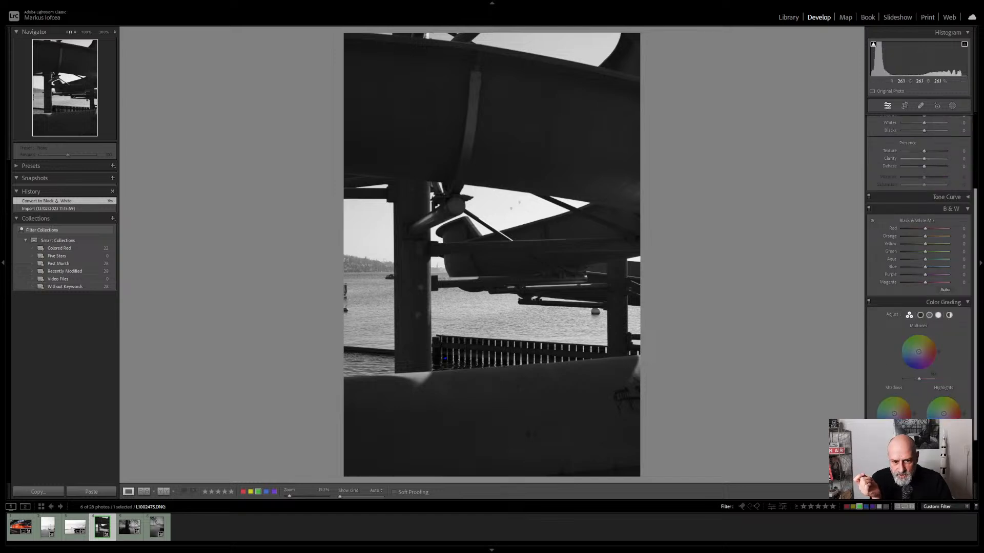
drag(894, 440, 895, 440)
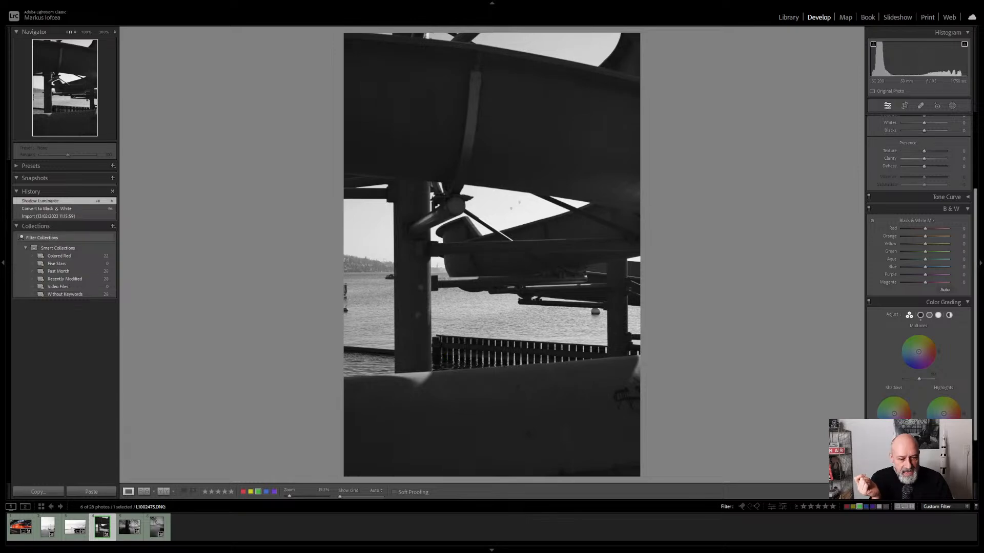
- Review the ivy-covered tree and overhanging branch photos, and auto-straighten the horizon of the ivy-covered tree photo
click(129, 527)
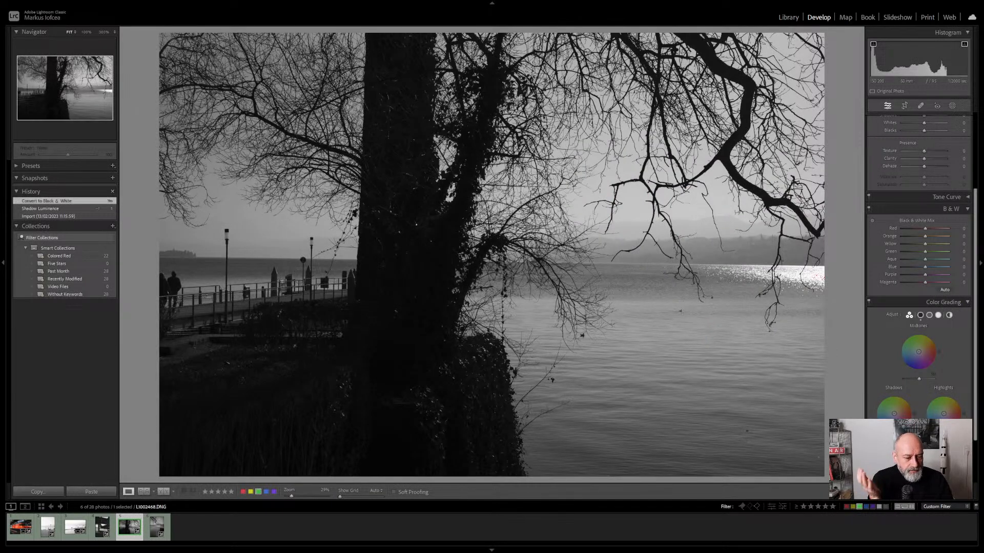
click(157, 527)
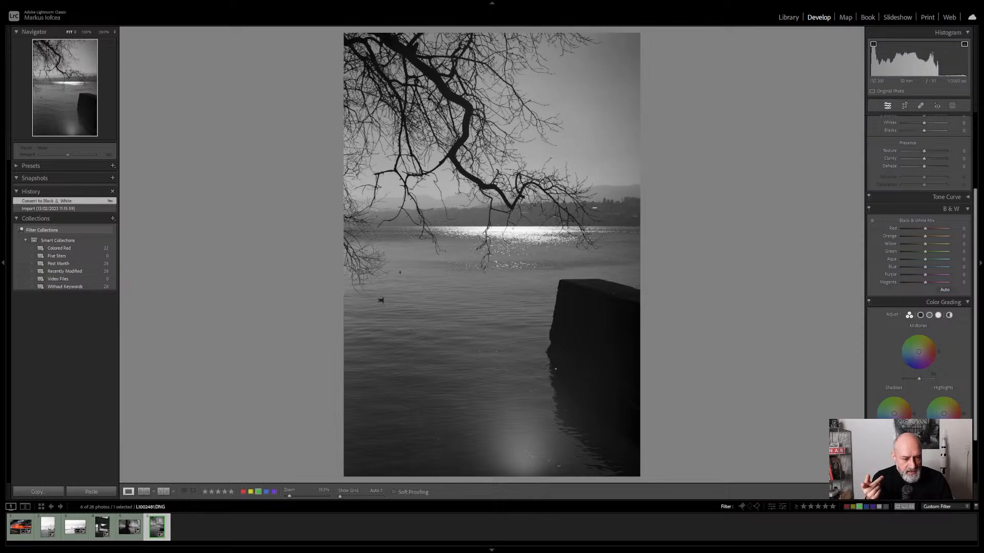
key(Left)
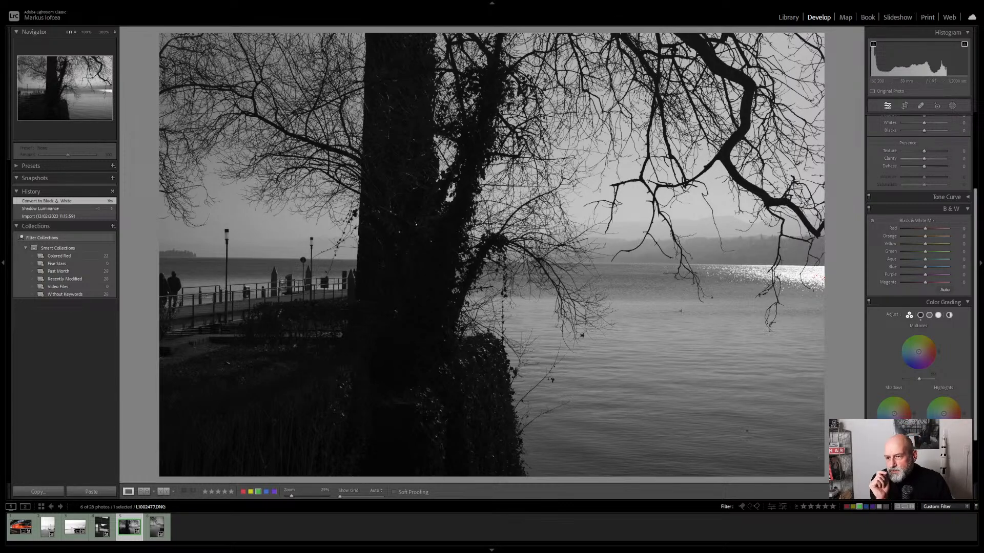
scroll(918, 256, down, 2)
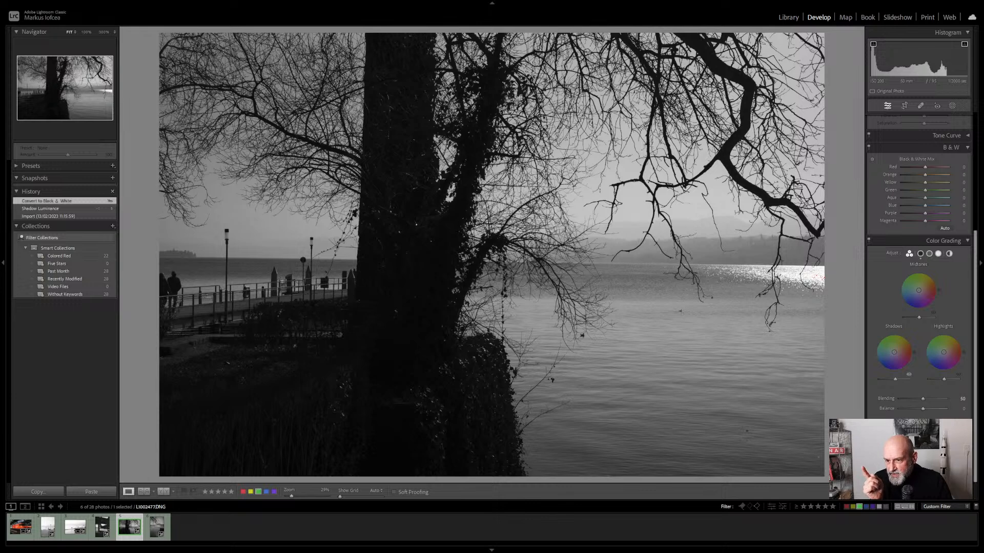
key(r)
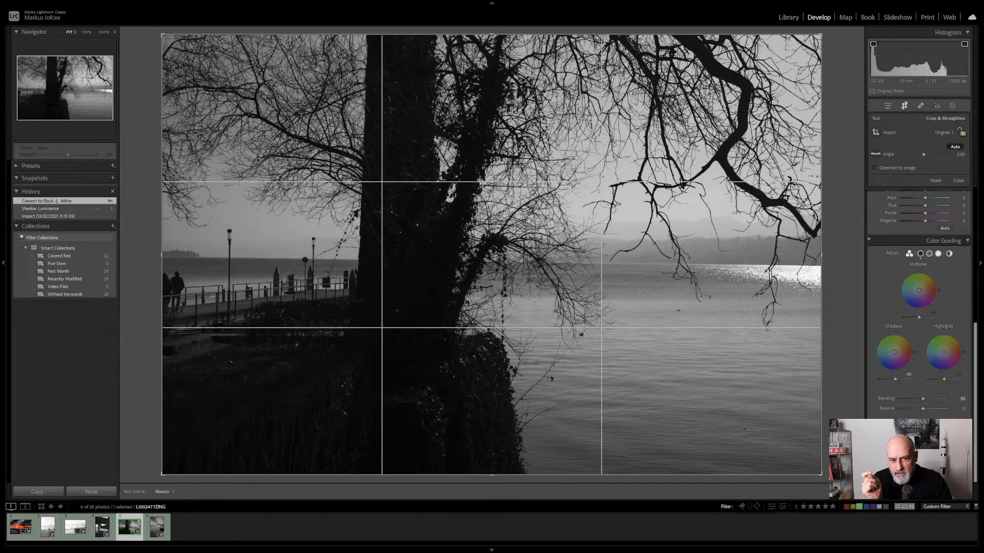
click(954, 146)
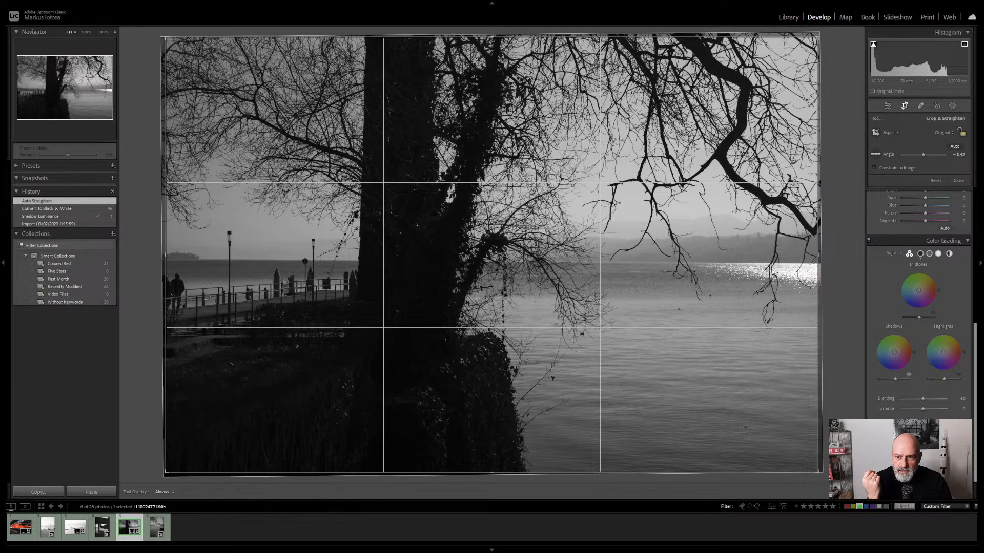
key(r)
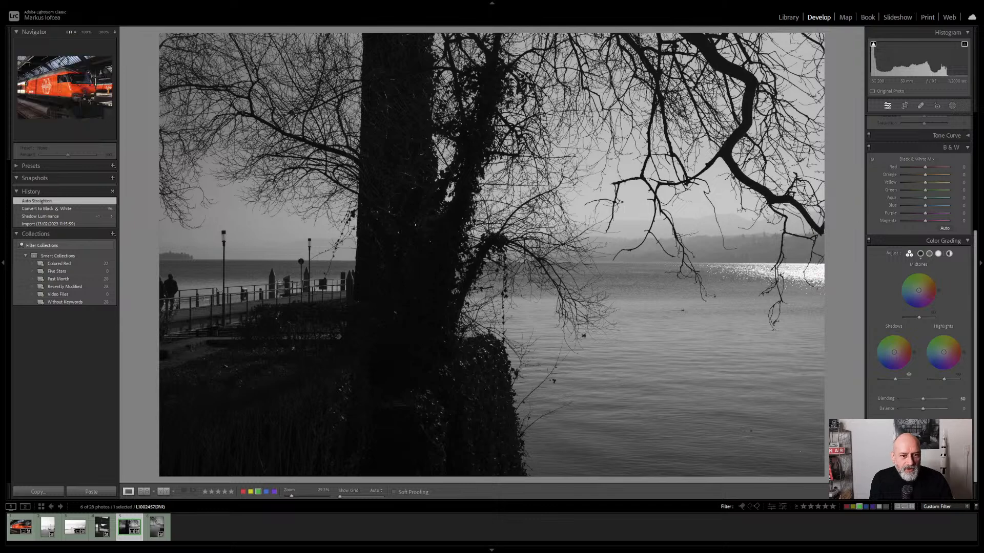
- Crop the red locomotive photo tighter, trimming it inward from the upper-left corner of the frame
click(21, 527)
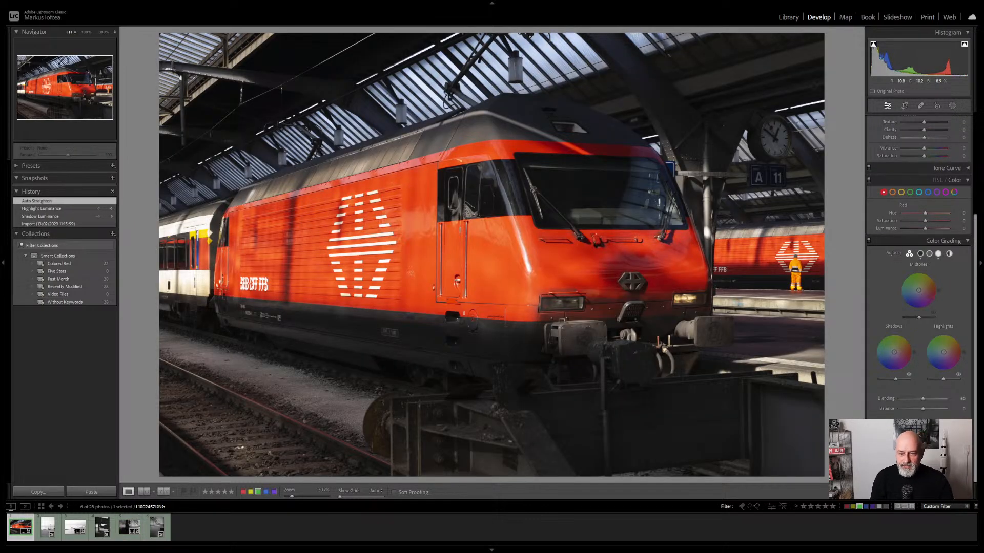
key(c)
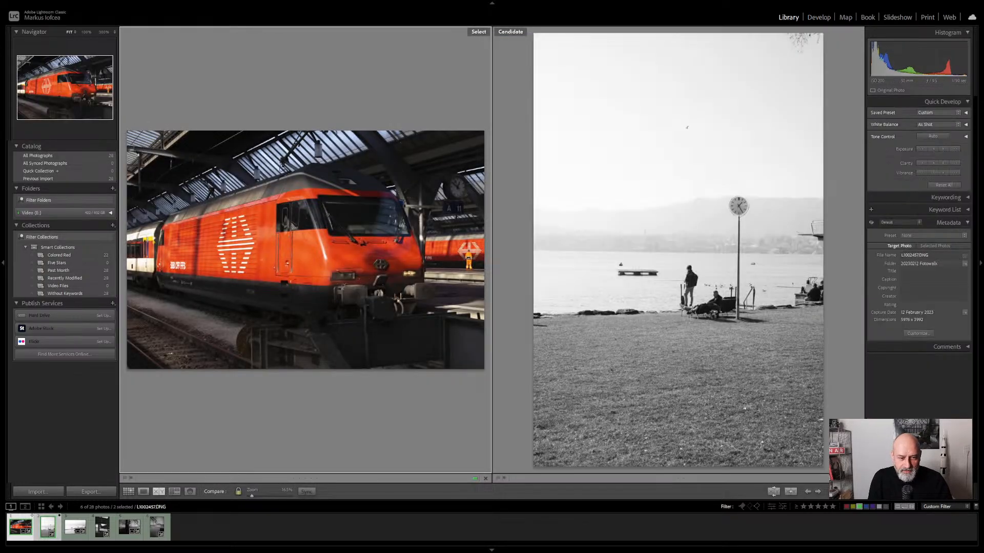
key(e)
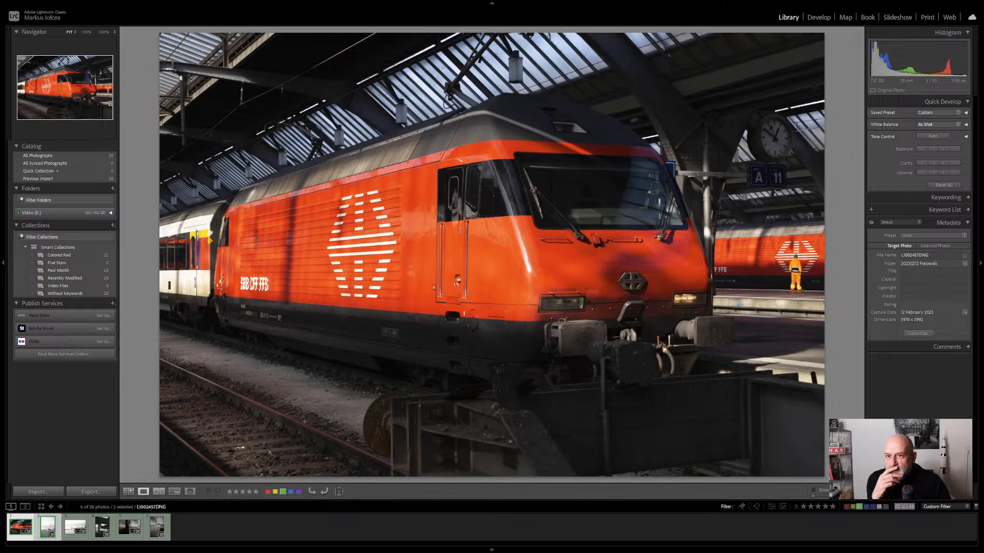
key(d)
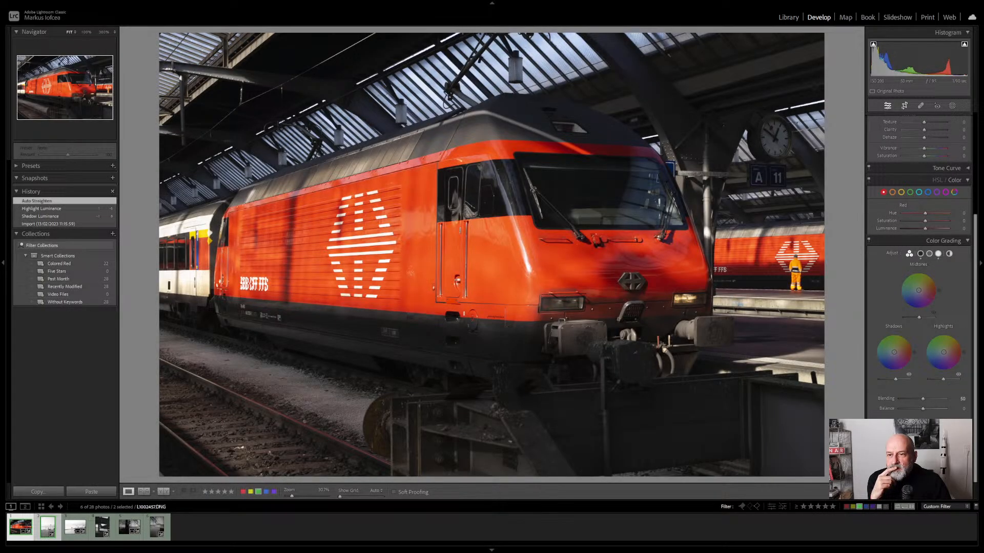
key(r)
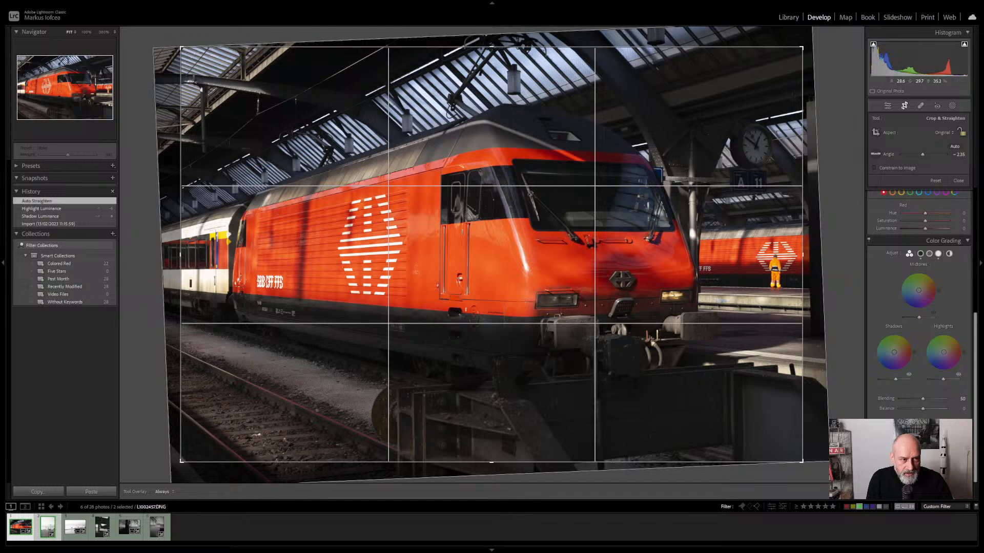
drag(182, 49, 216, 69)
- Cycle the crop guide overlay to the golden ratio grid and fine-tune the locomotive crop against it, applying the result
key(o)
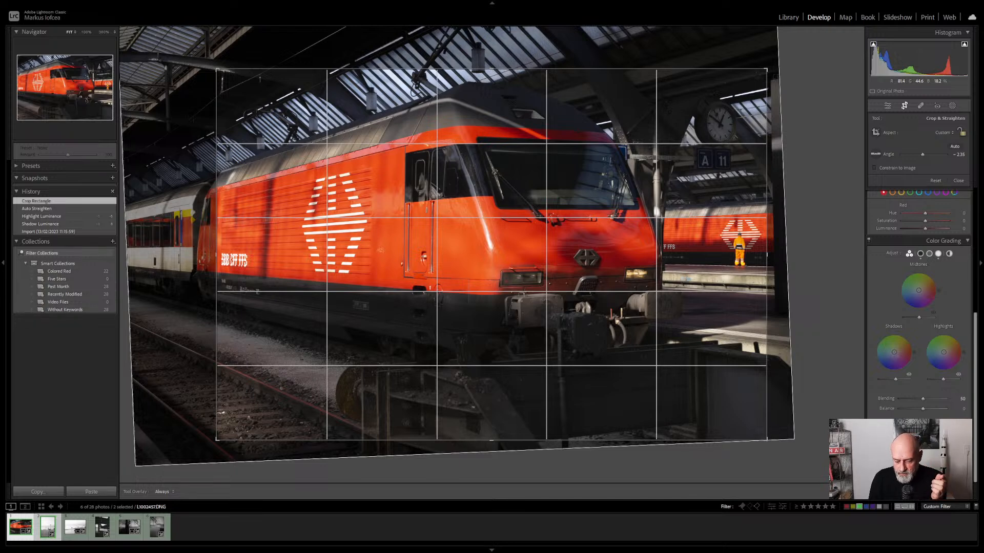
key(o)
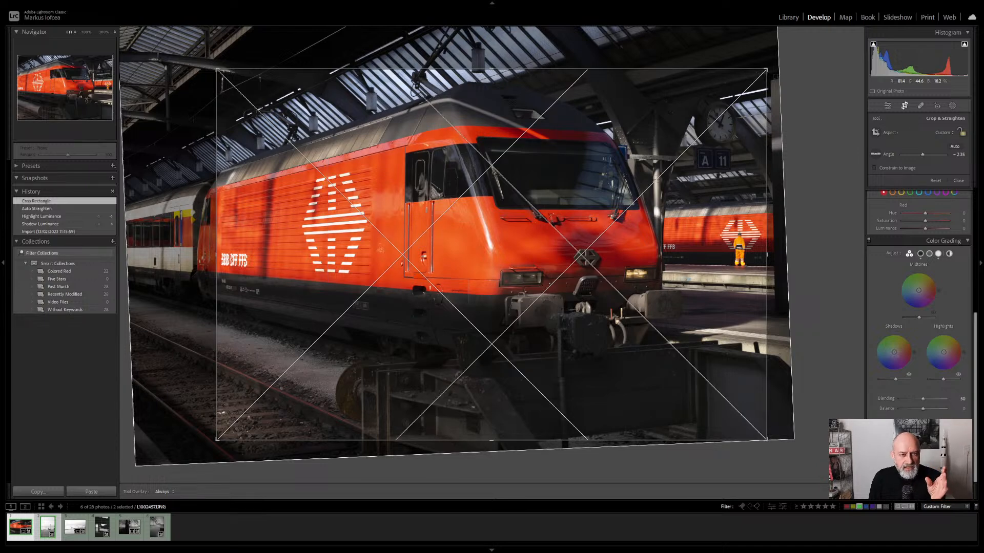
key(o)
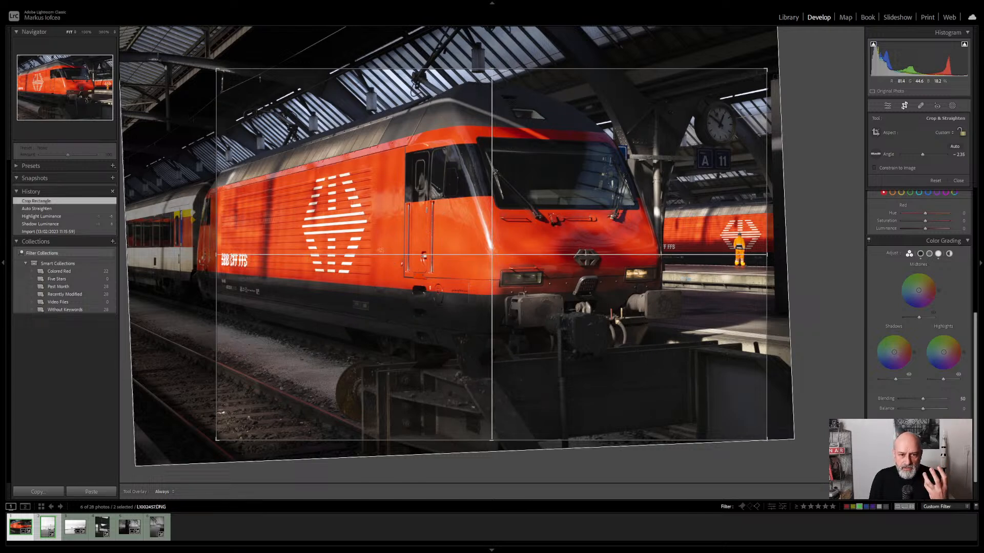
key(o)
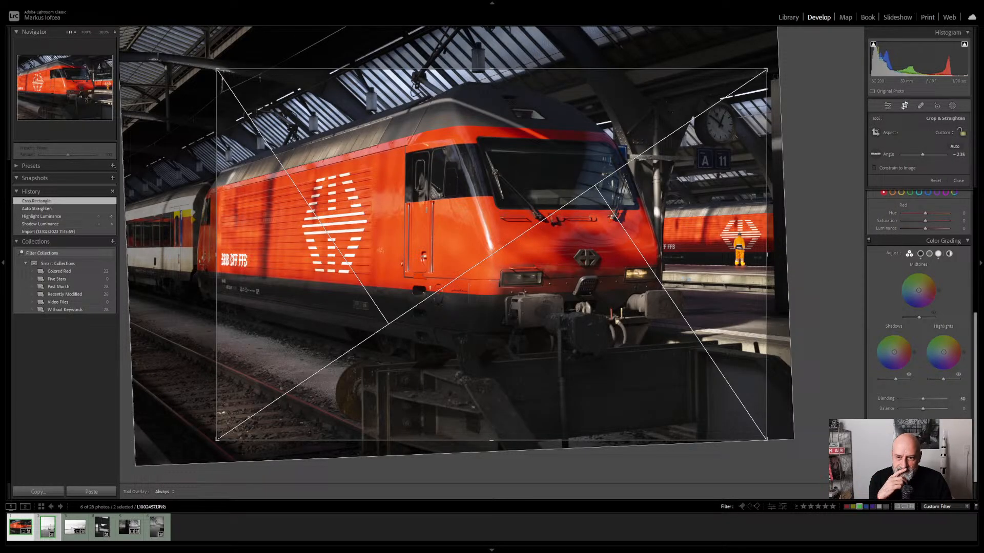
key(o)
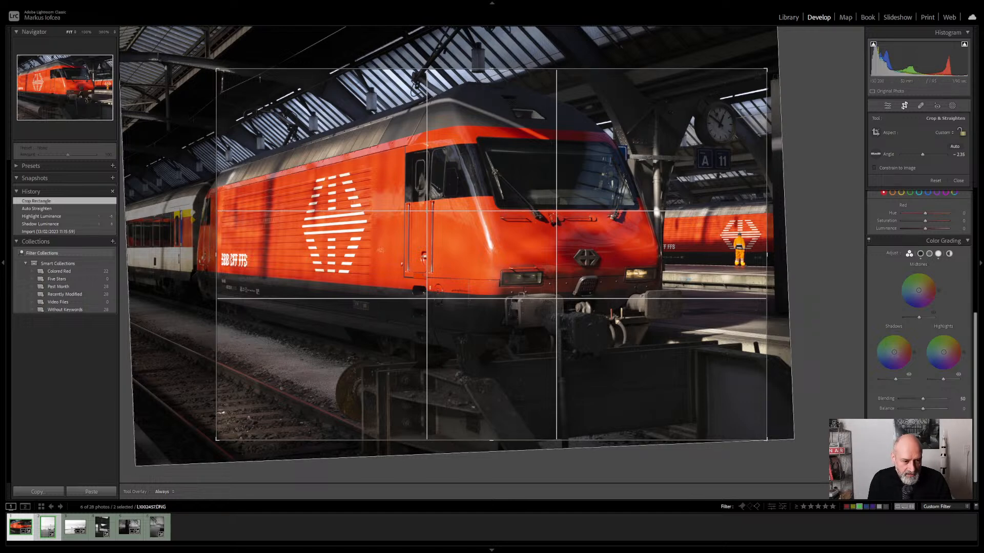
drag(217, 440, 217, 440)
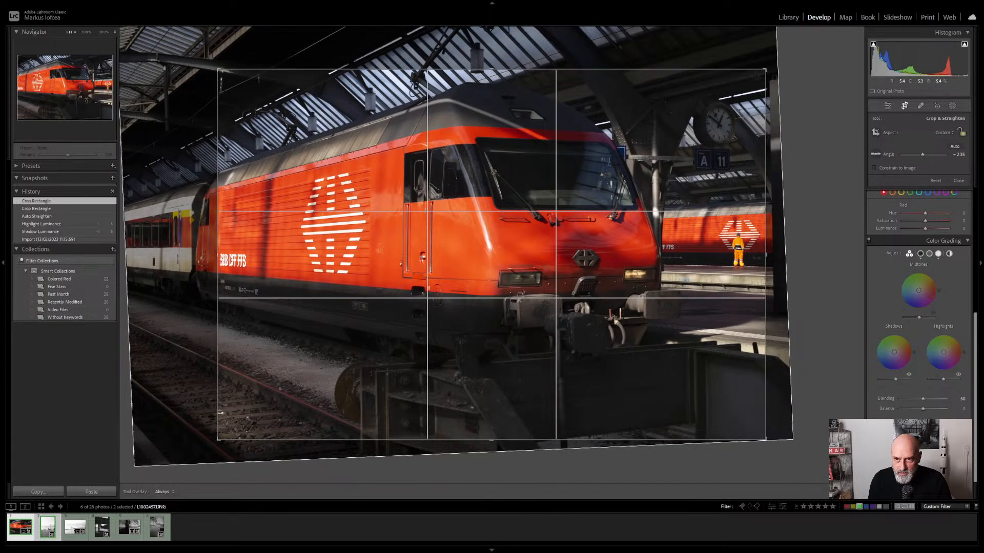
drag(765, 69, 767, 67)
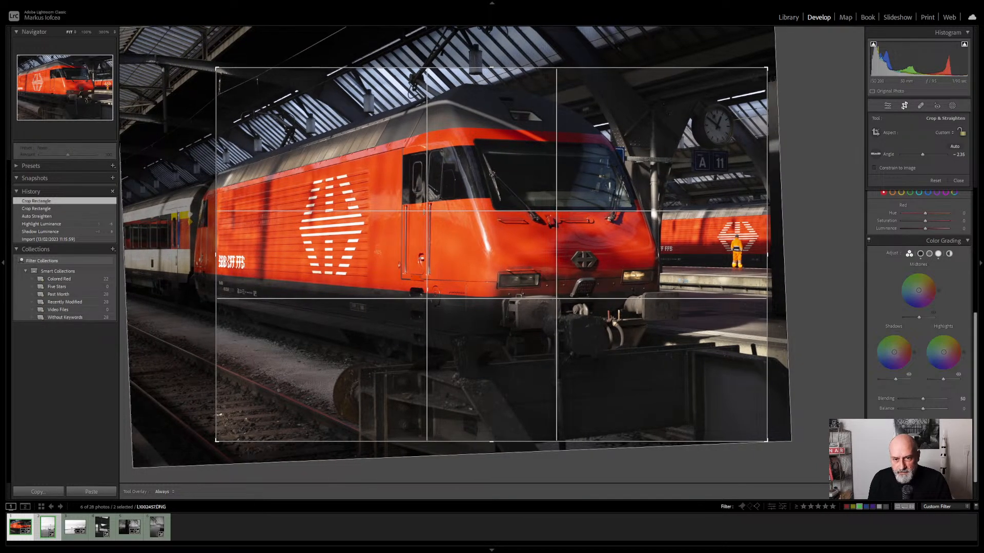
key(Return)
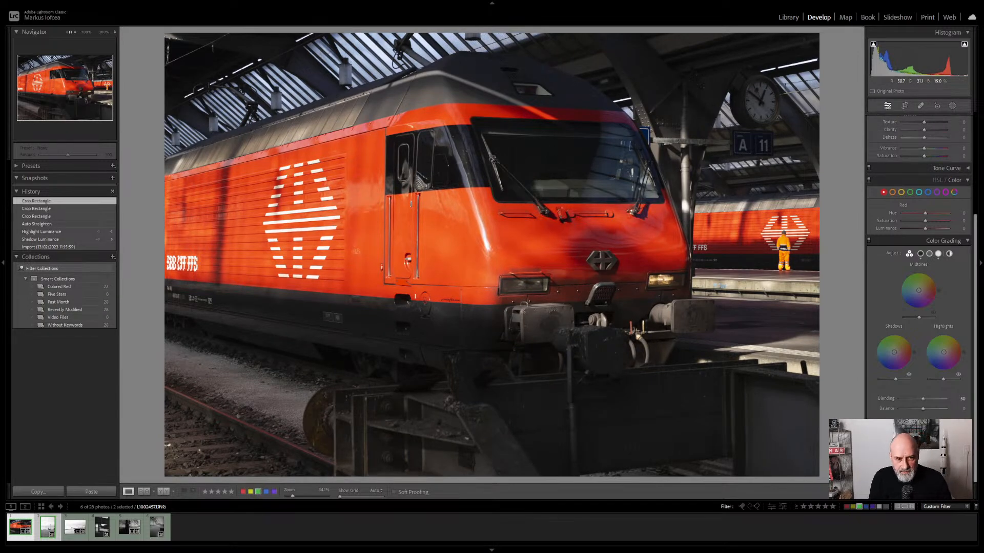
- Crop the lakeside lawn photo tighter around the clock and figures, aligning it to the rule-of-thirds overlay
key(Right)
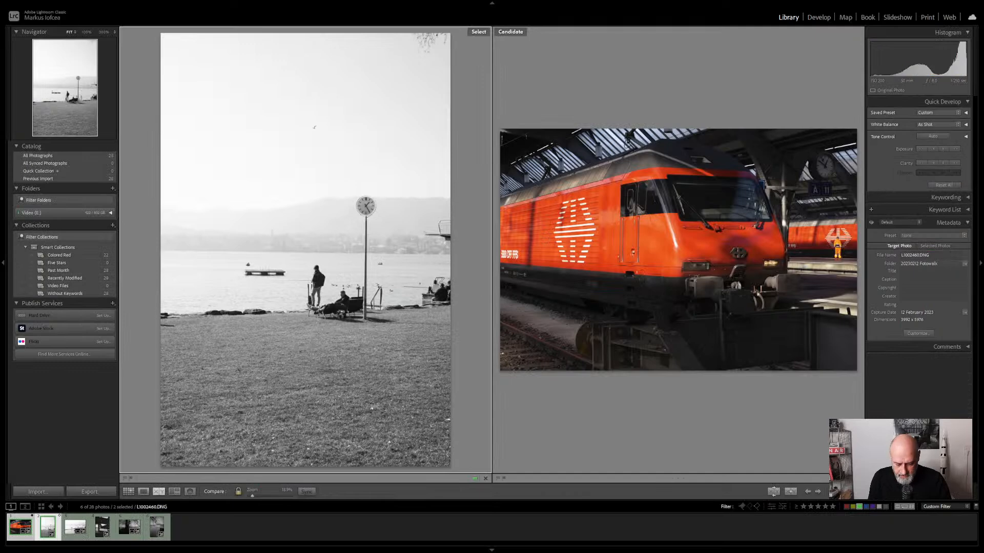
key(e)
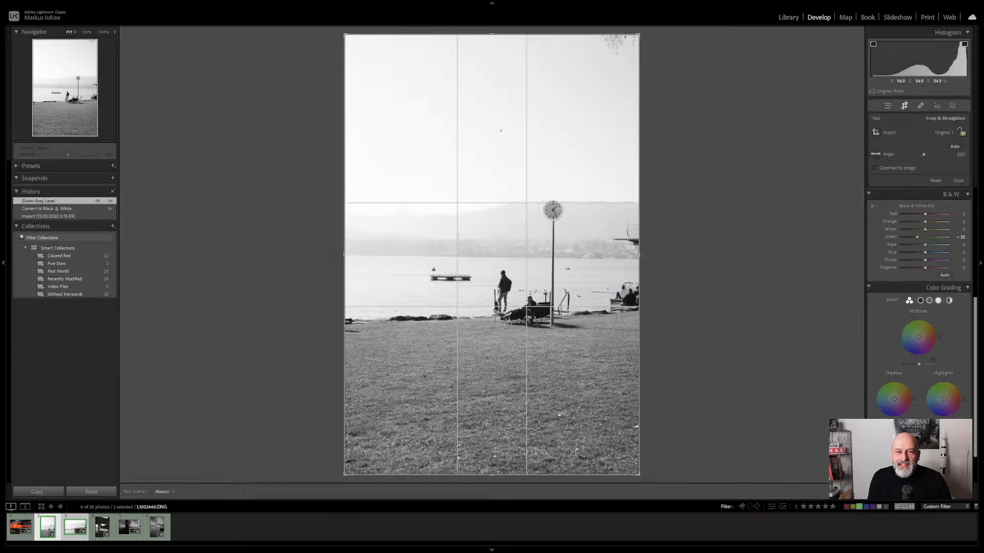
drag(638, 34, 624, 58)
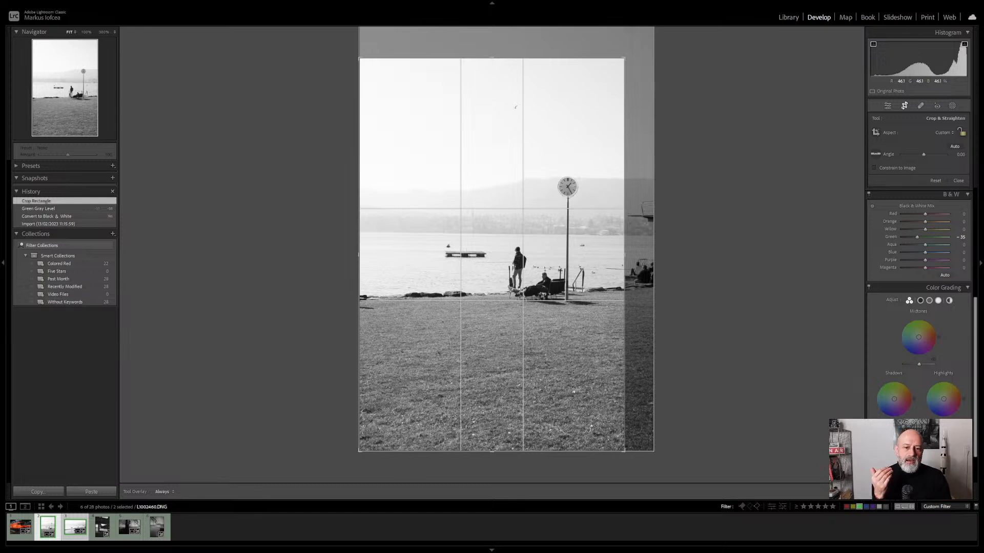
key(o)
key(o)
key(o)
key(o)
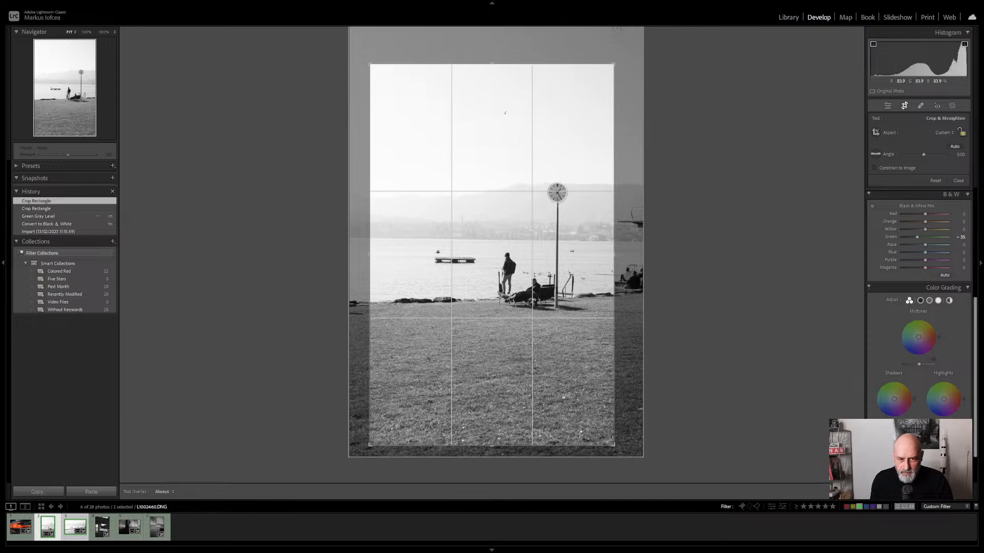
key(Return)
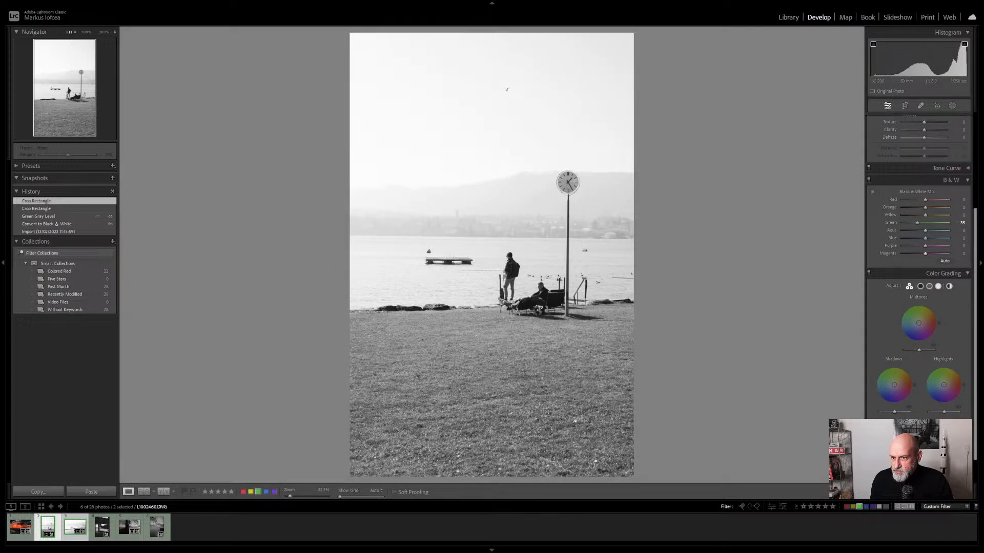
- Auto-straighten the lakeside lawn photo and apply the rotation to its crop
click(904, 106)
click(954, 147)
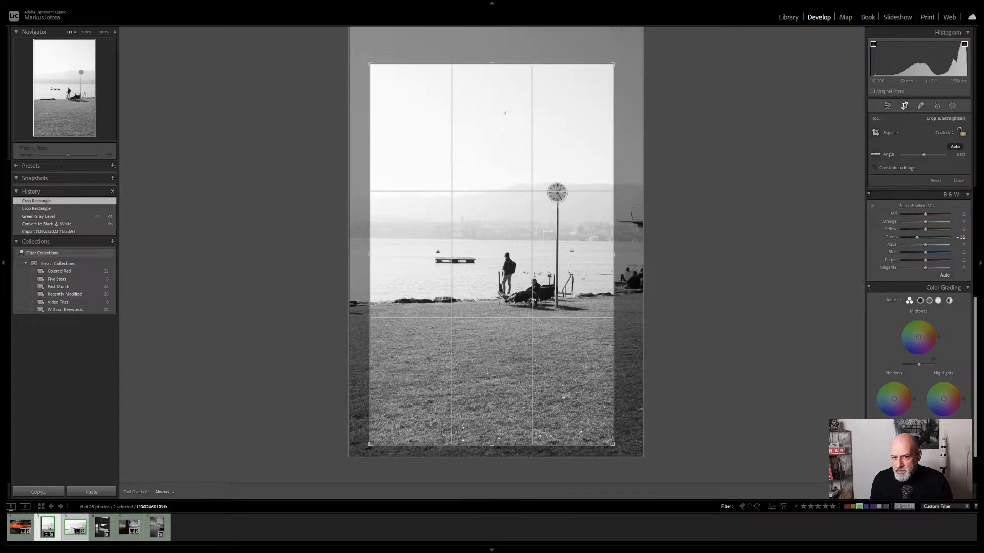
key(Return)
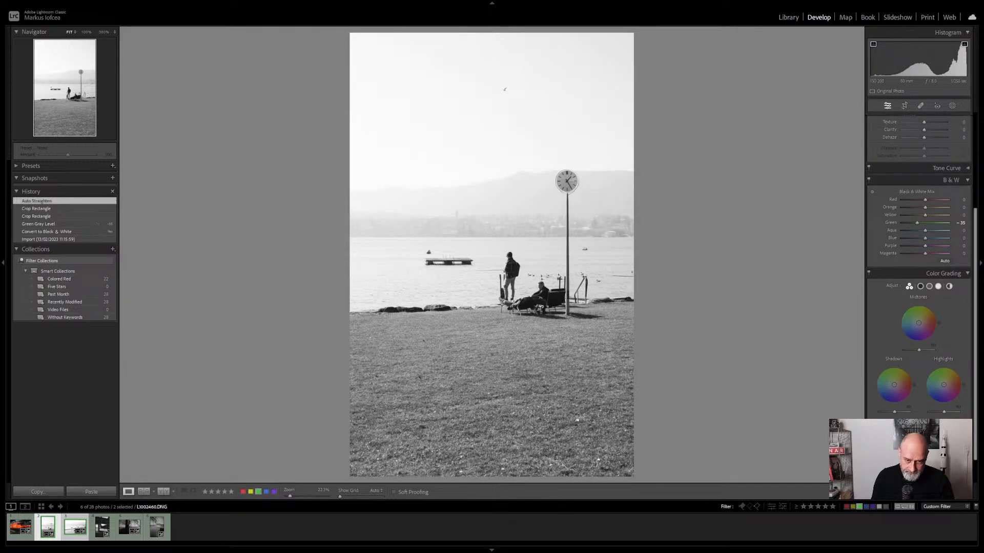
- Switch the lawn photo's crop guide to the triangle overlay and tighten the crop so the clock sits on the upper intersection
key(r)
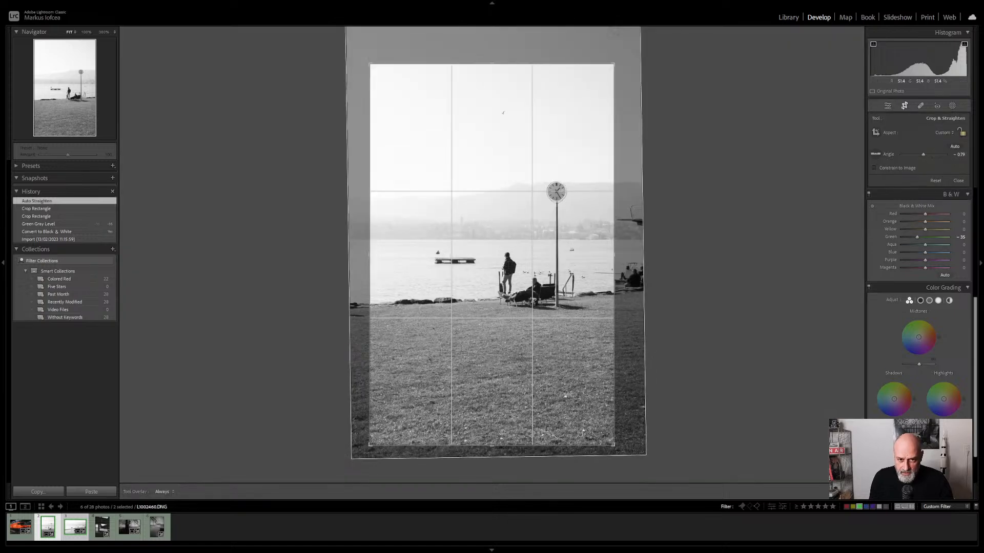
key(o)
key(o)
key(o)
key(o)
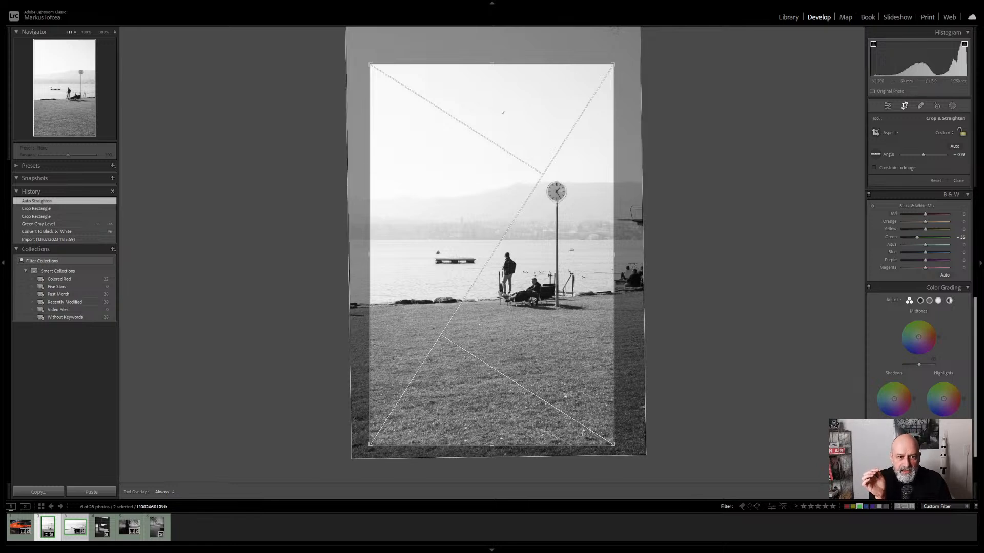
drag(369, 63, 386, 80)
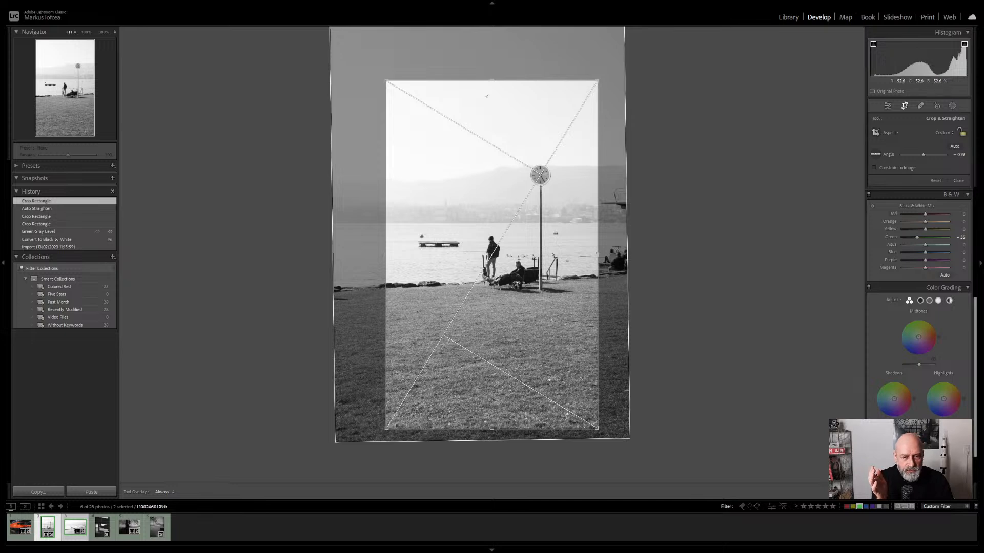
drag(386, 428, 397, 399)
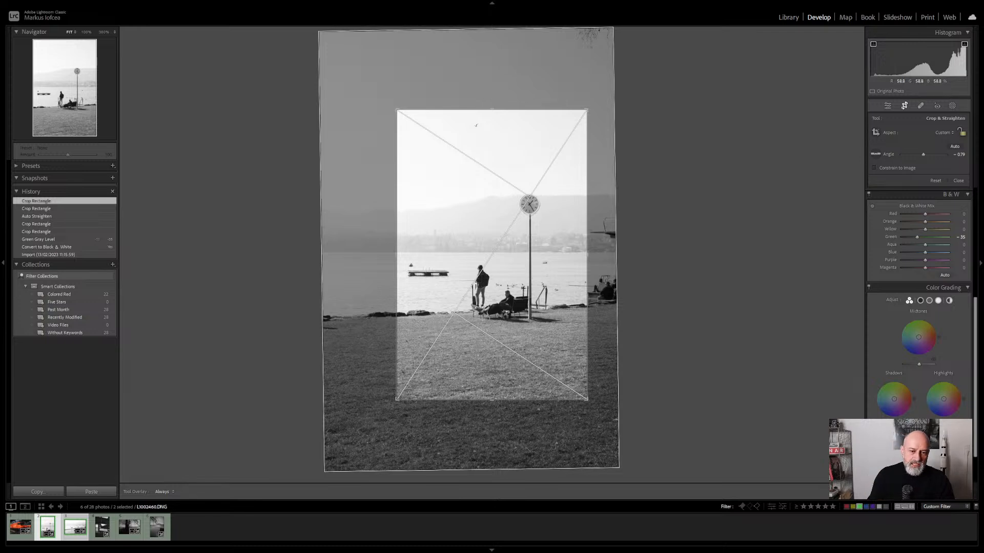
drag(492, 254, 492, 252)
key(Return)
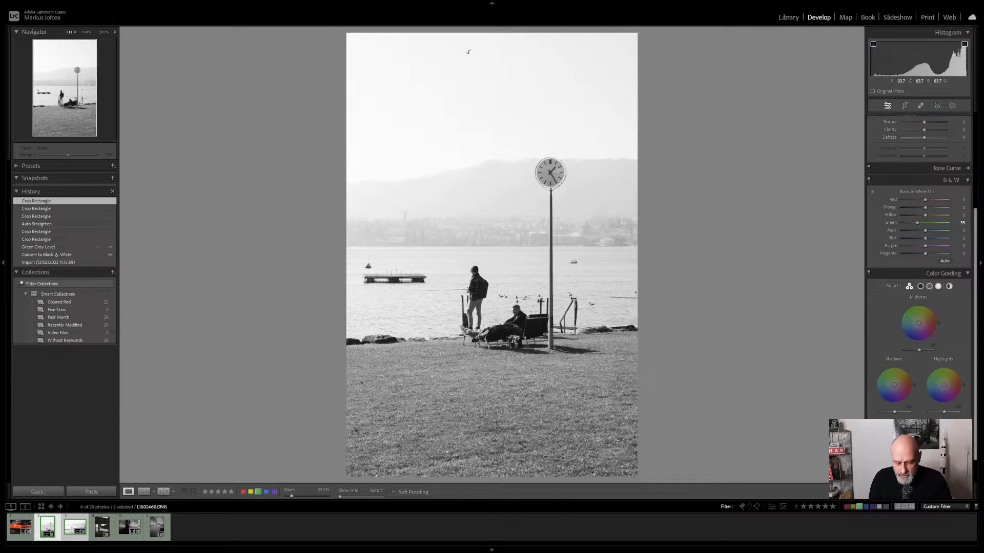
- Loosen the lawn photo's crop slightly around the clock against the triangle overlay, locking the 2 x 3 aspect ratio, and apply it
key(r)
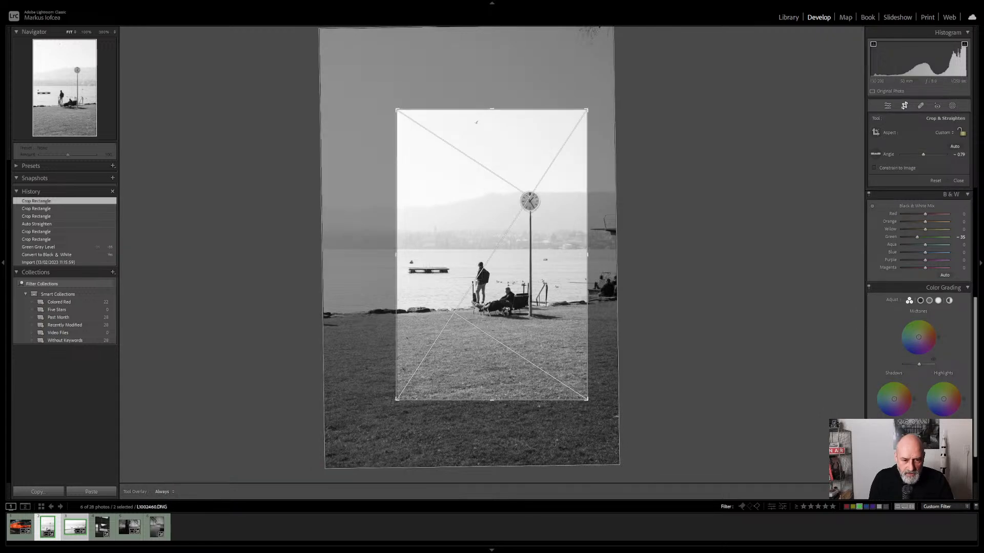
drag(397, 399, 390, 409)
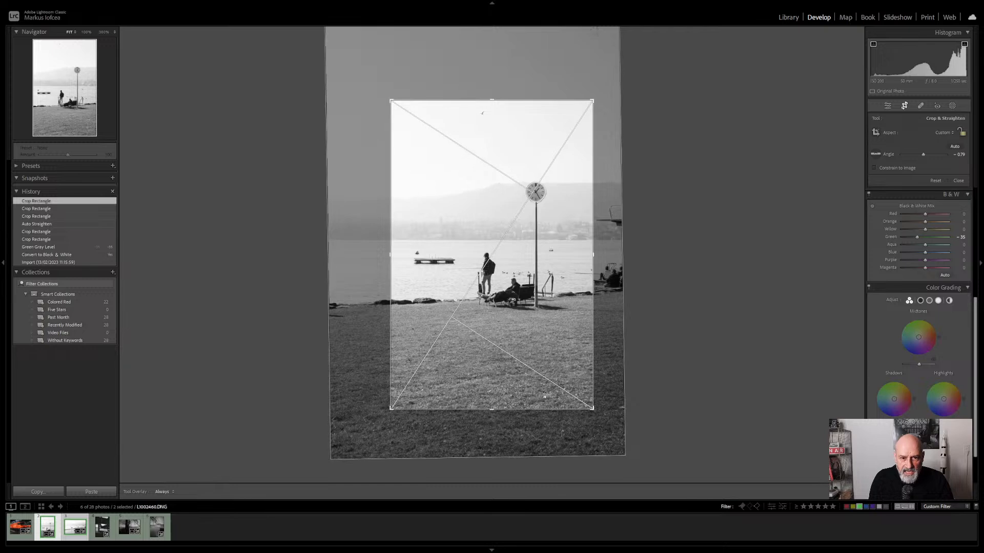
drag(391, 409, 390, 408)
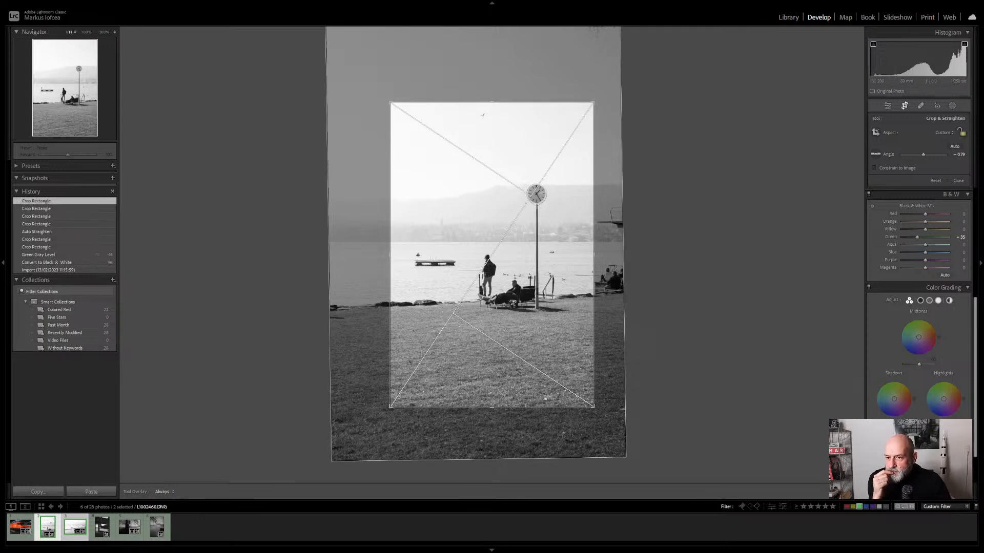
key(a)
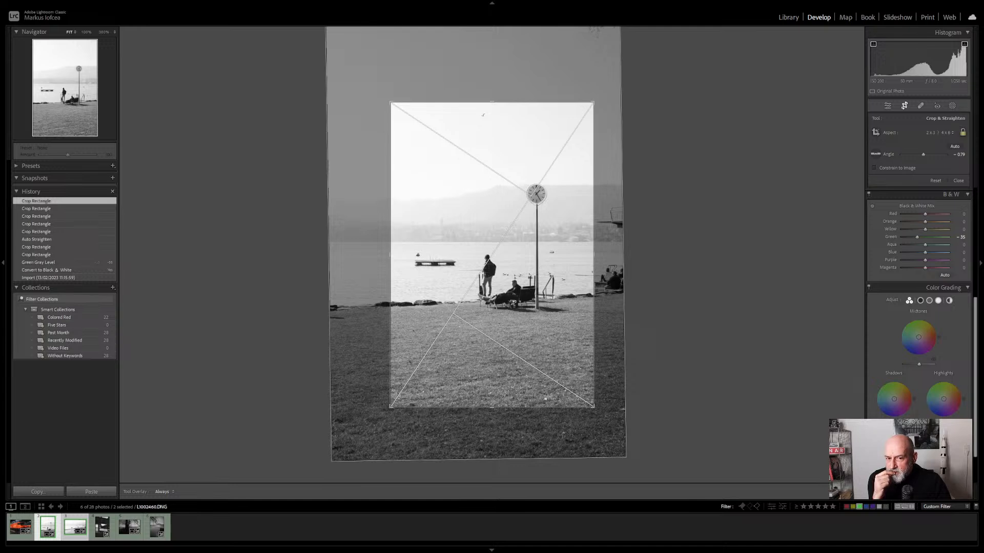
drag(391, 408, 391, 406)
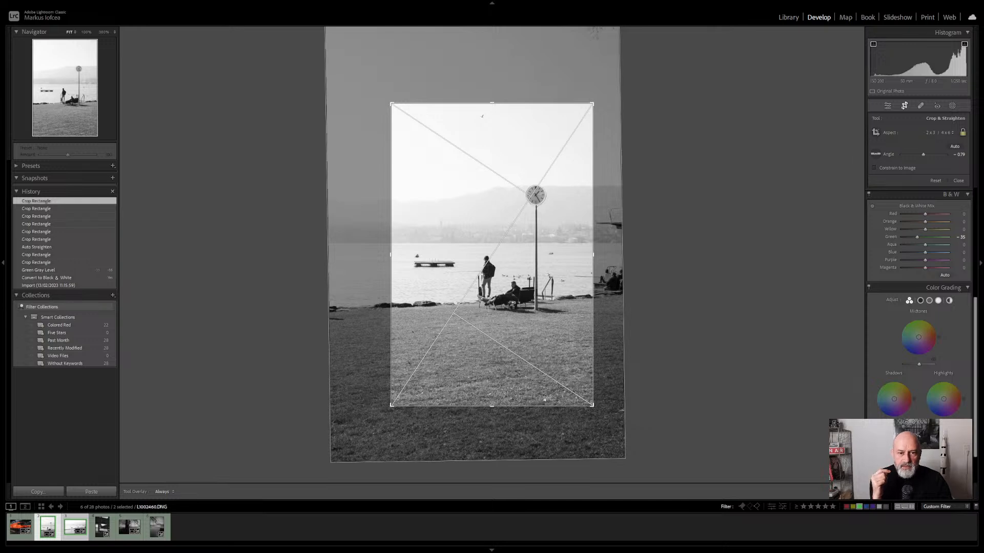
drag(491, 359, 489, 360)
drag(392, 405, 388, 410)
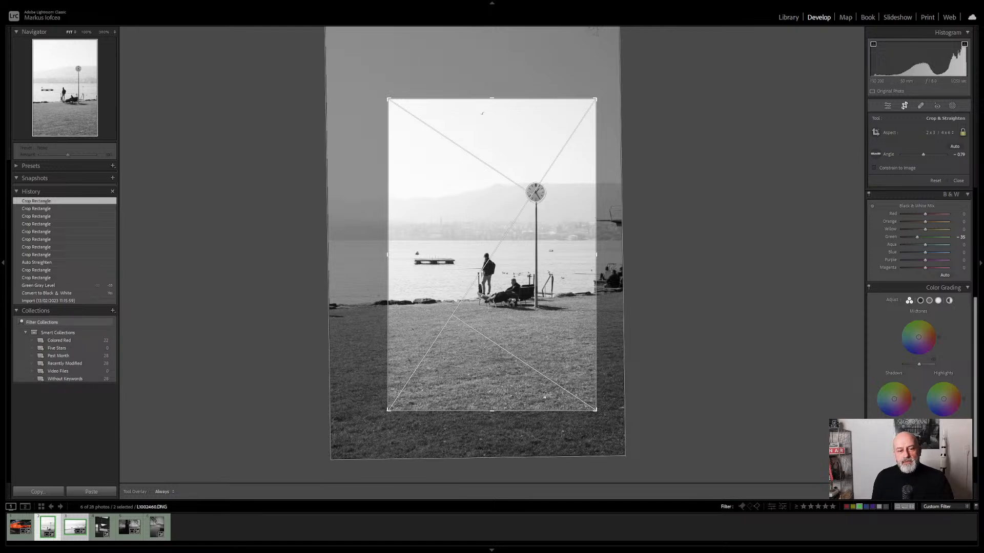
key(Return)
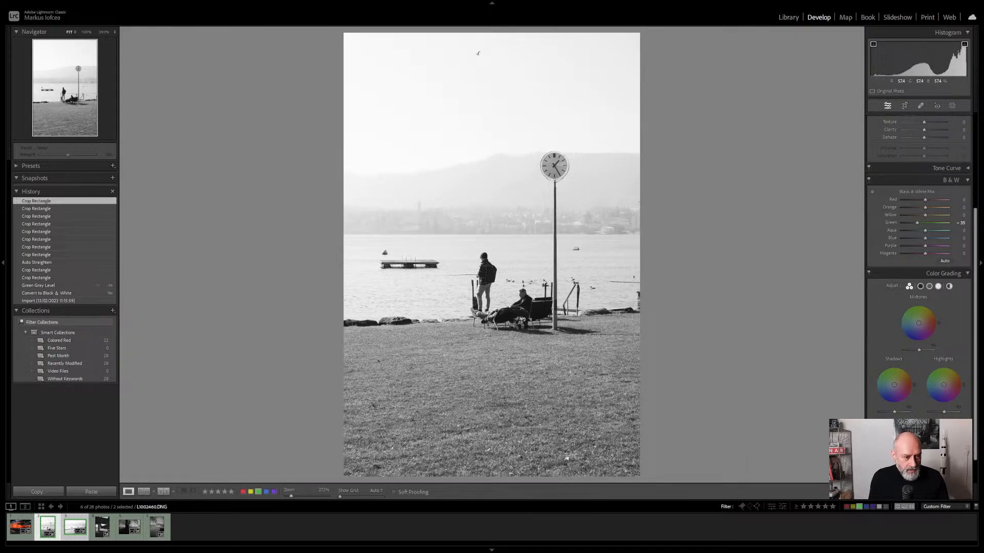
- Crop the lake photo with the whale-tail sculpture tighter against the golden ratio grid, trimming the dark block at the right edge
key(Right)
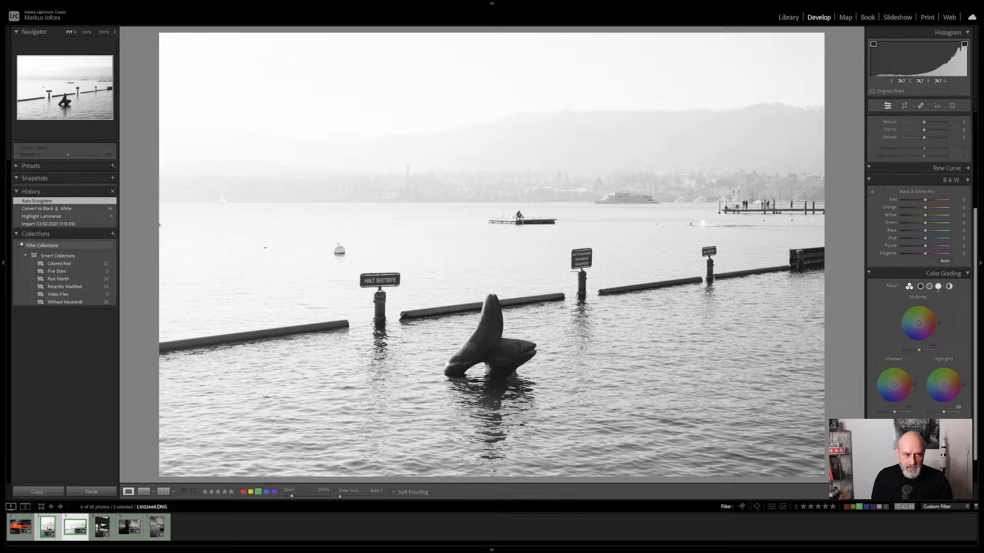
key(r)
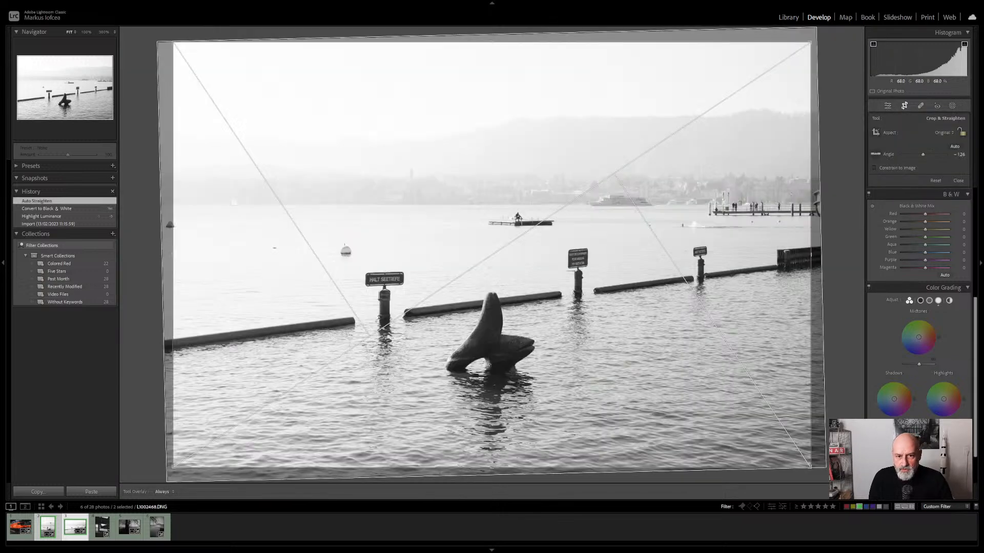
key(o)
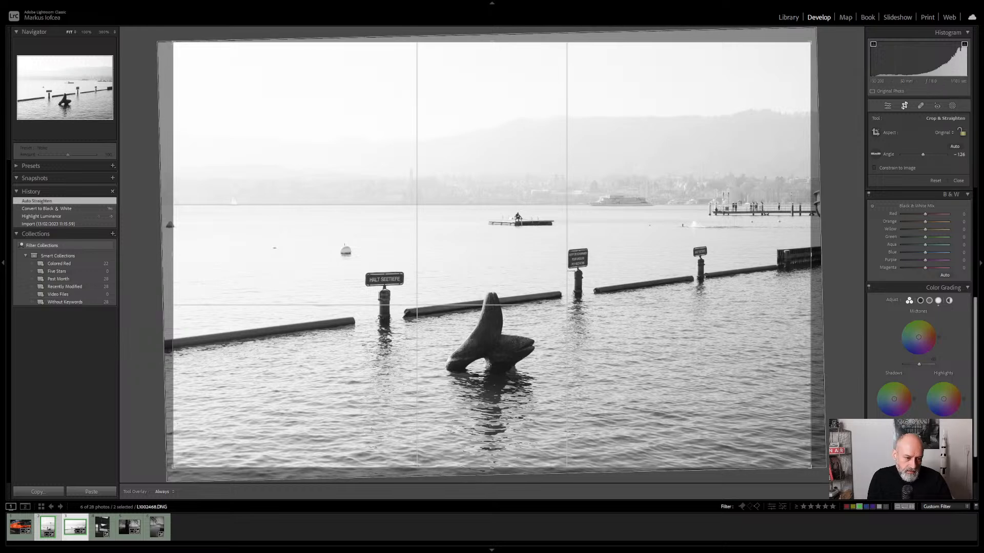
drag(173, 467, 186, 455)
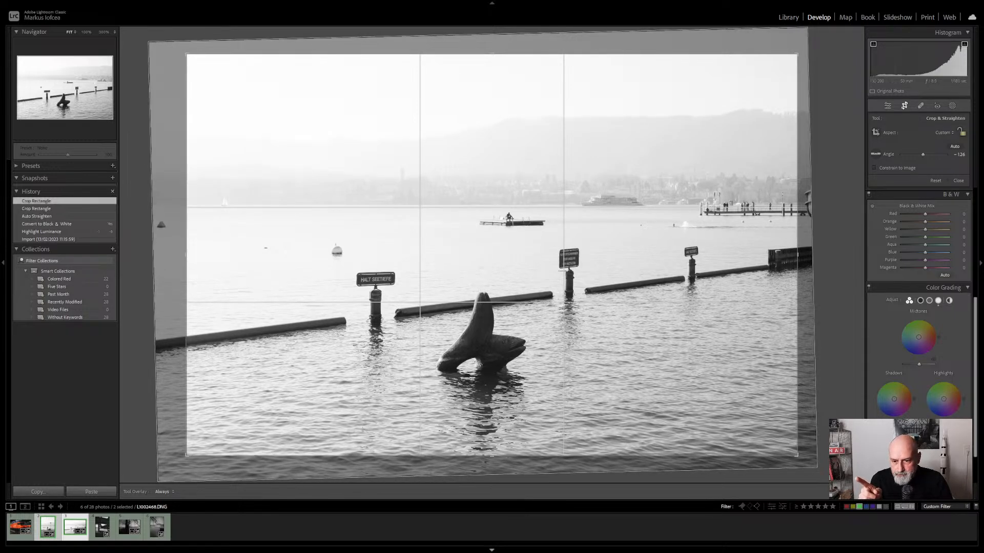
drag(797, 455, 783, 445)
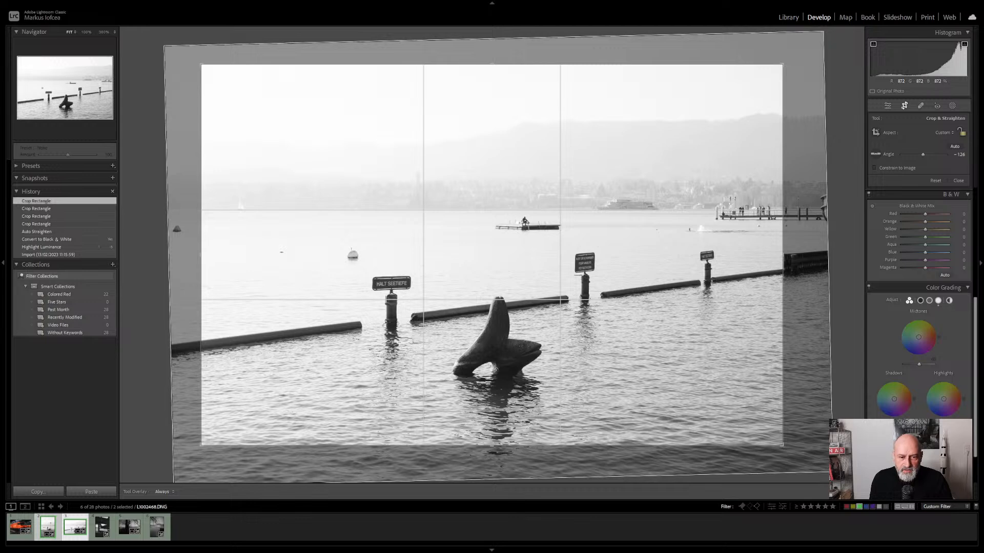
key(r)
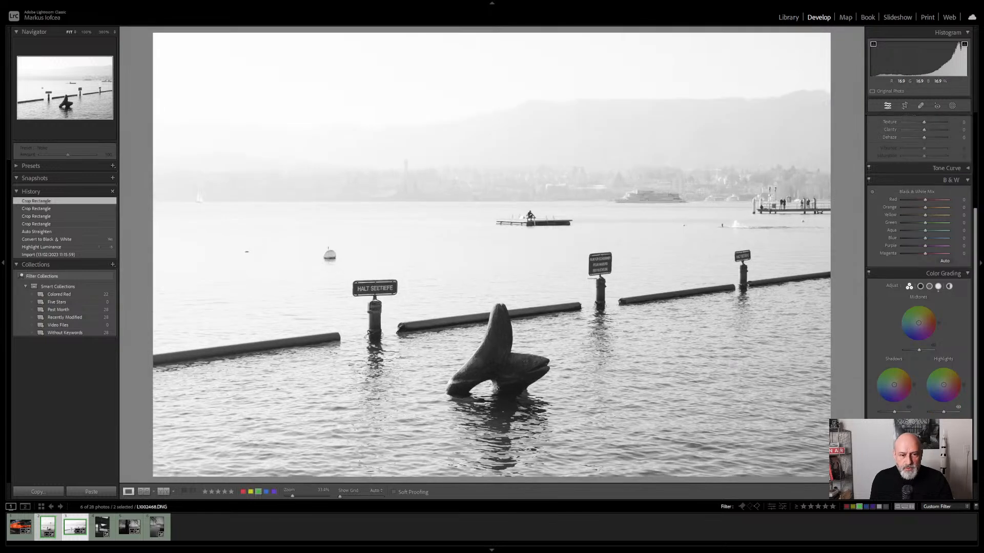
- Open the dark water slide photo for cropping and trim its left and lower edges against the golden ratio grid
key(Left)
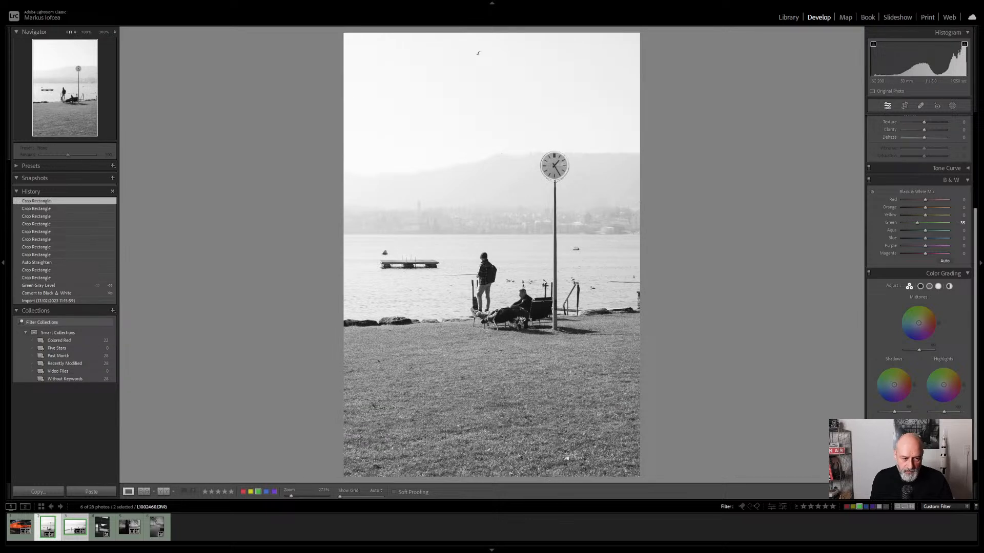
click(102, 527)
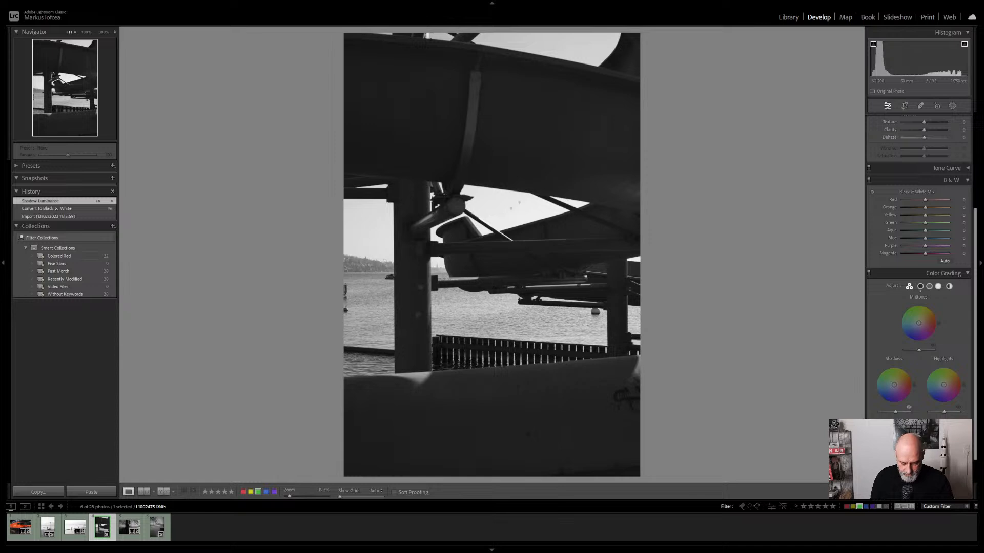
key(r)
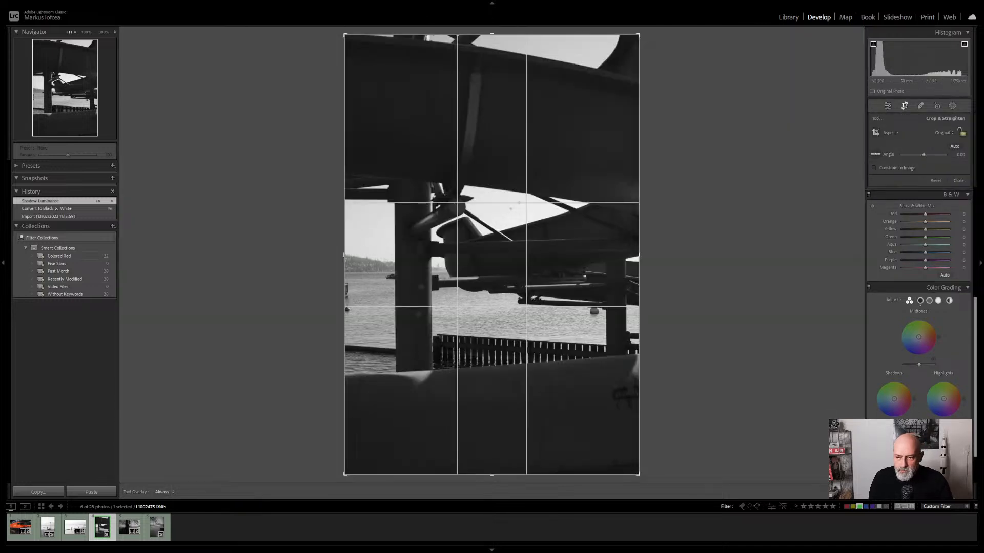
drag(344, 474, 367, 459)
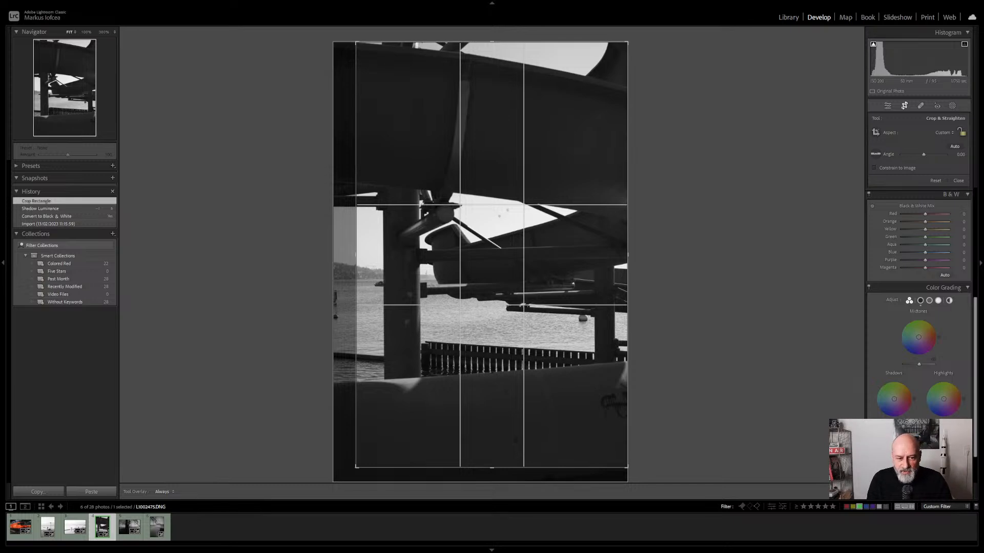
- Cycle the slide photo's crop guide to the rule-of-thirds grid, tighten the crop slightly against it and apply the result
key(o)
key(o)
key(o)
key(o)
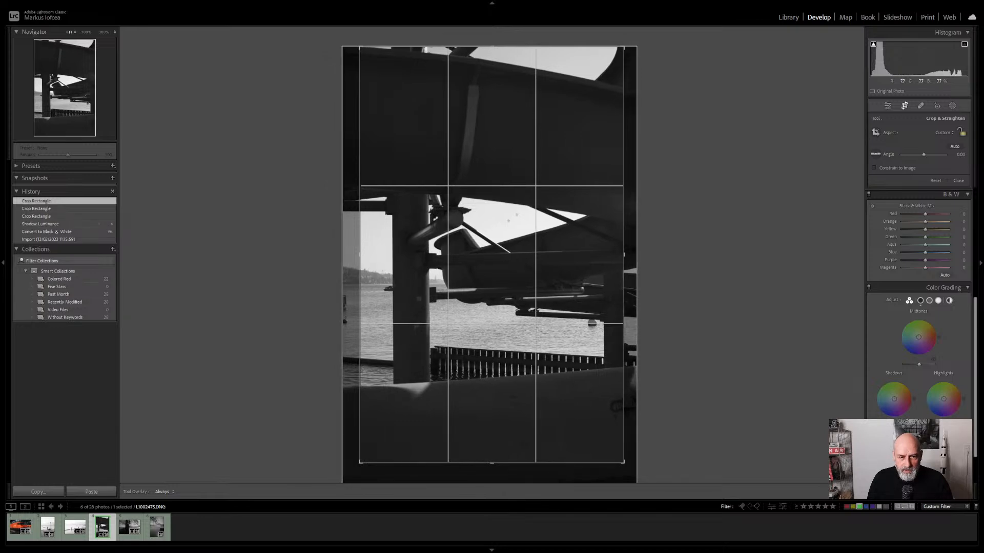
key(r)
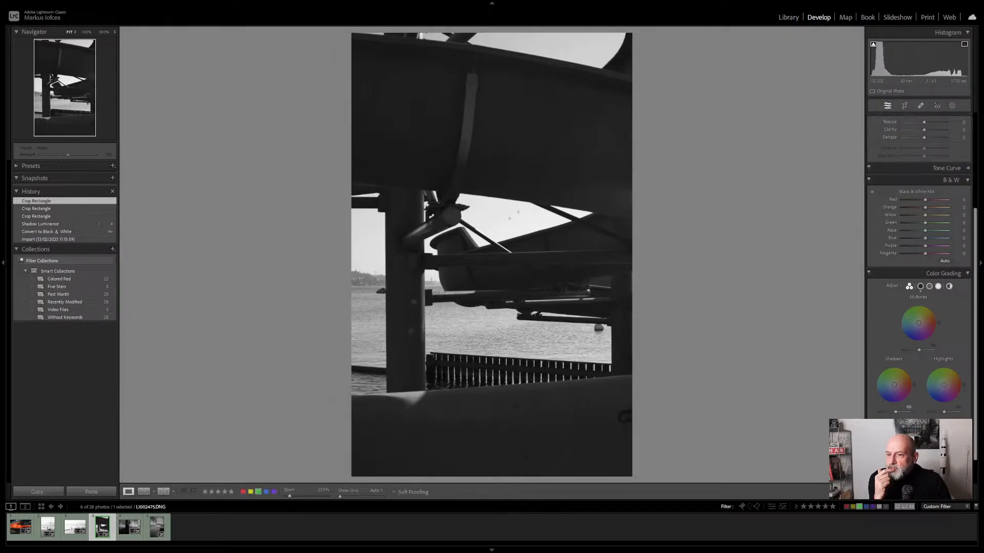
- Enable lens profile corrections for the water slide photo, toggling them off and on to compare the effect
click(952, 105)
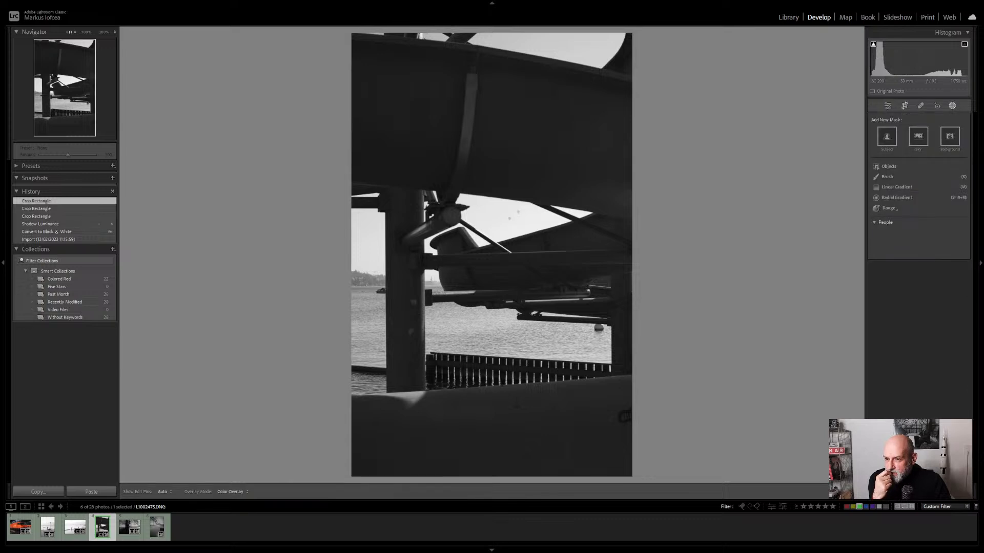
click(887, 106)
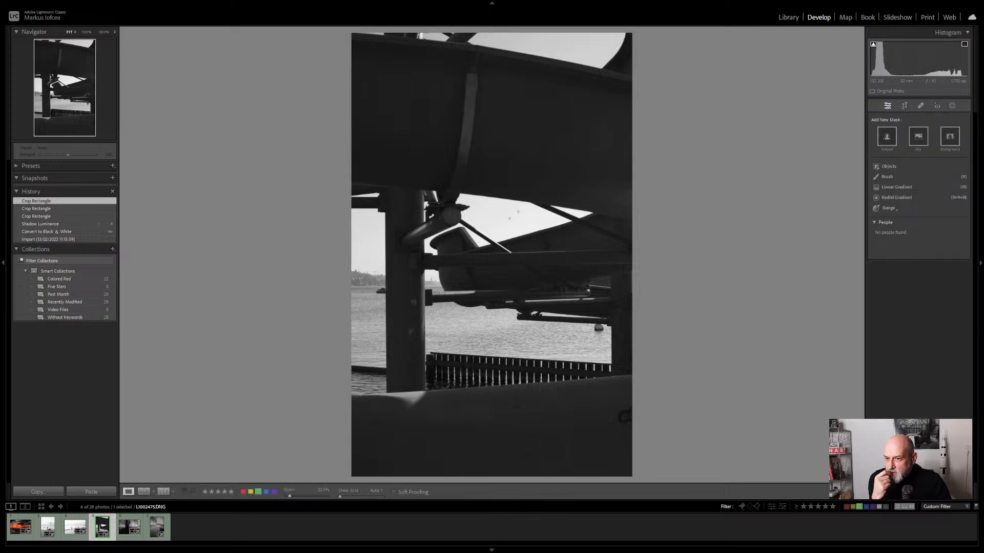
scroll(919, 298, down, 5)
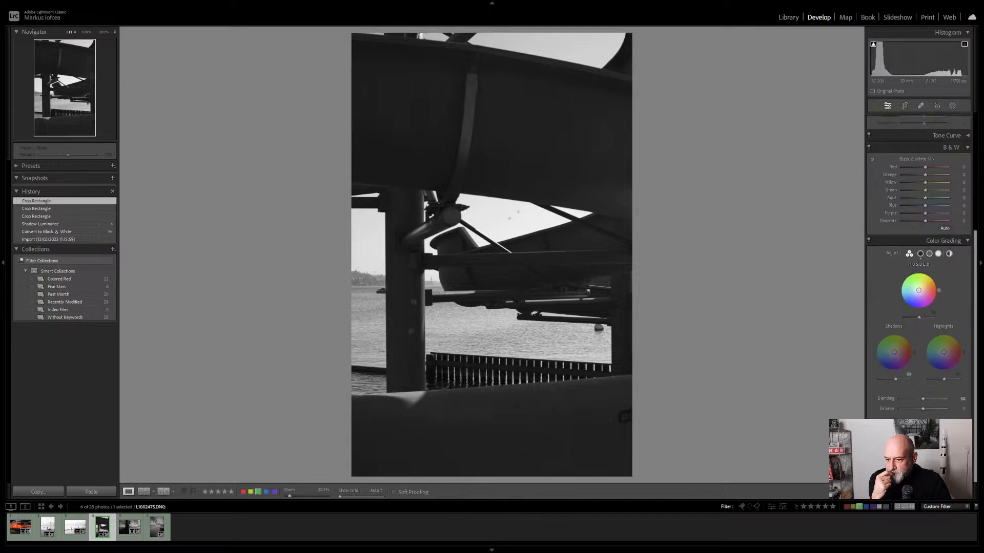
scroll(918, 299, down, 2)
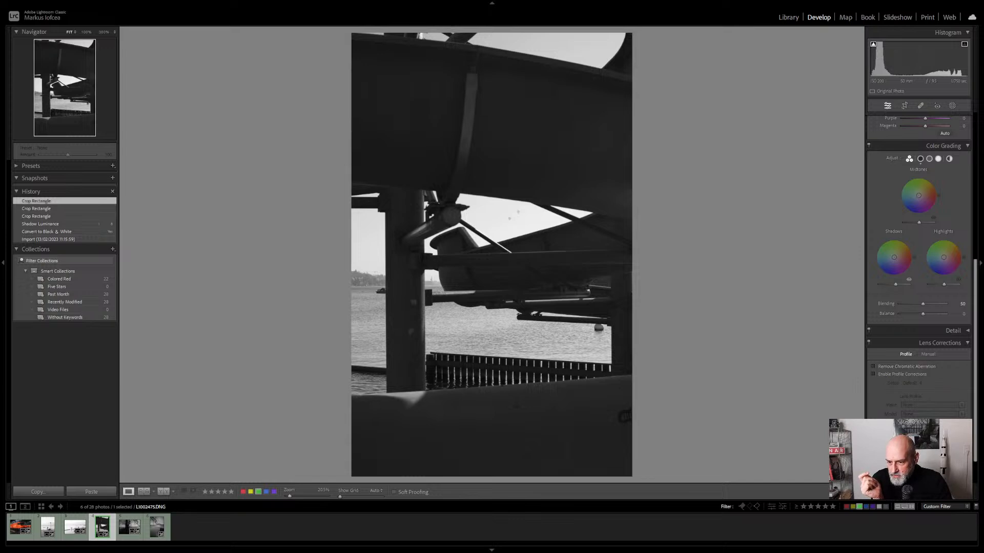
click(873, 374)
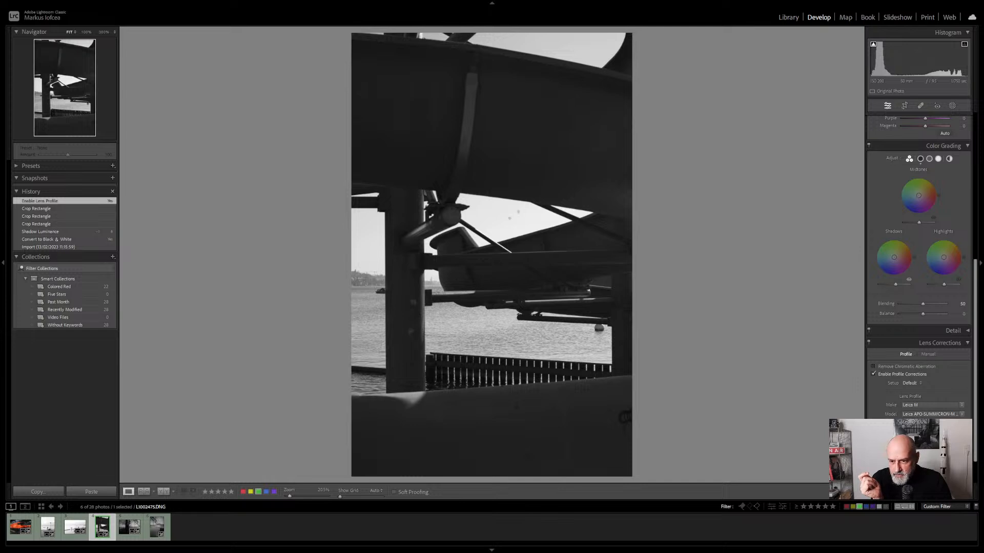
click(873, 374)
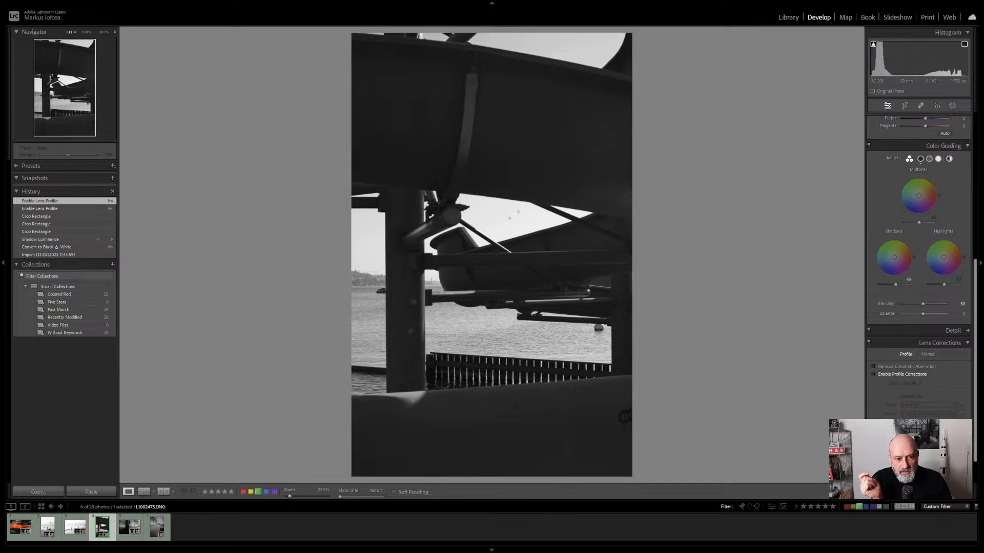
click(873, 374)
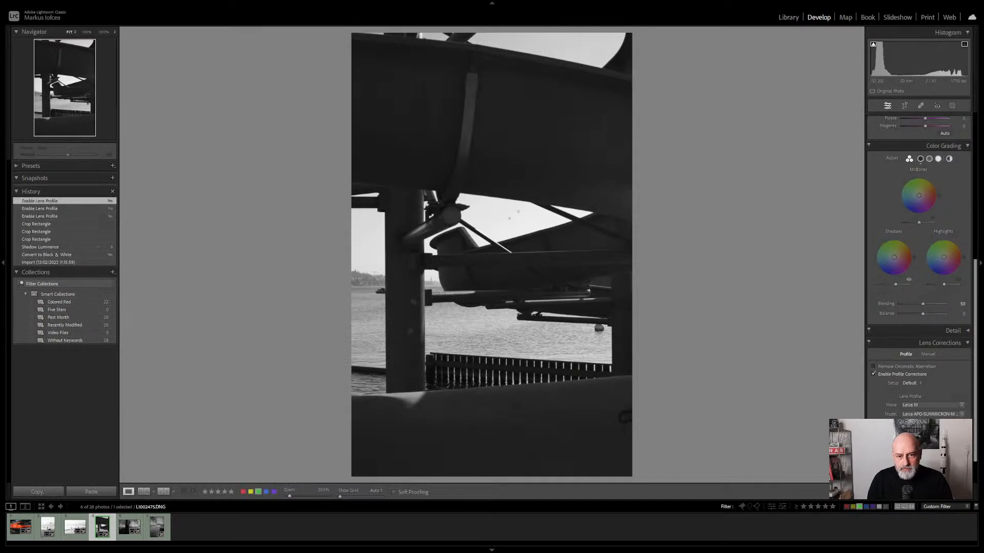
- Crop the lakeside tree photo against the rule-of-thirds grid, trimming its right and lower edges, and apply the crop
key(Right)
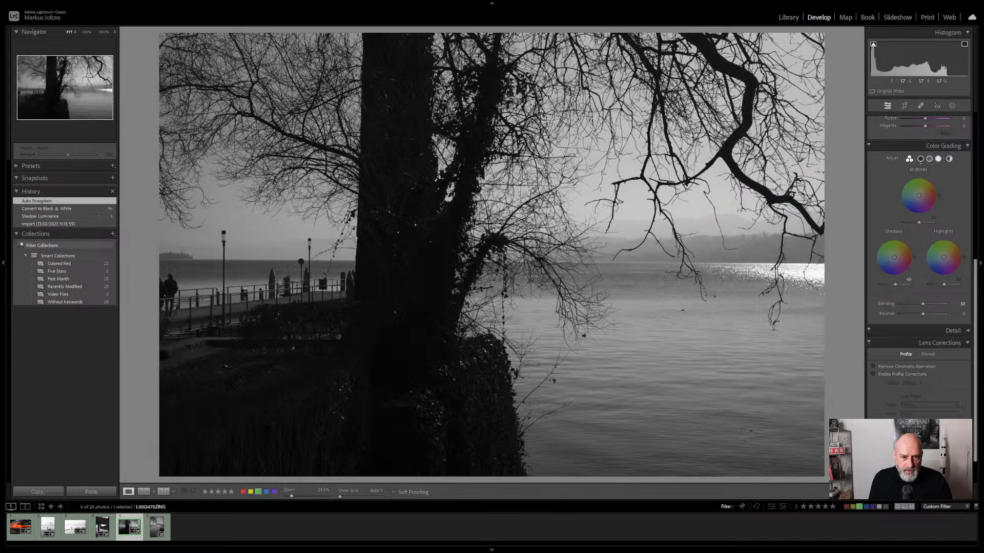
key(r)
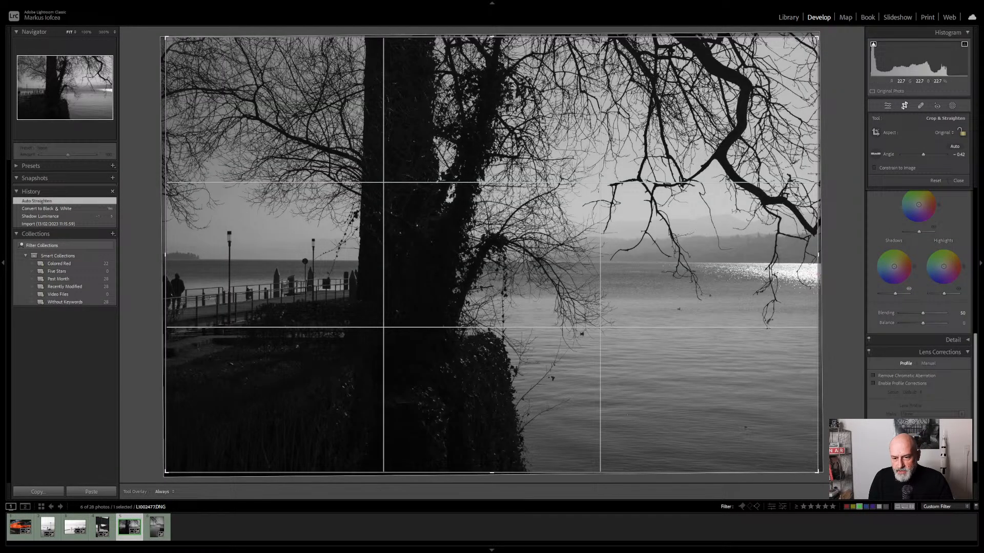
drag(817, 472, 803, 452)
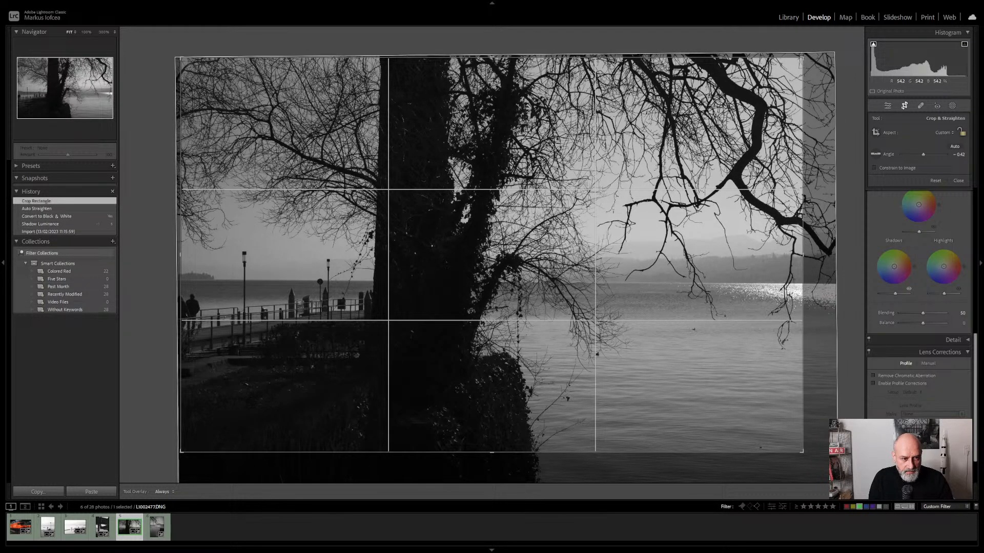
key(Return)
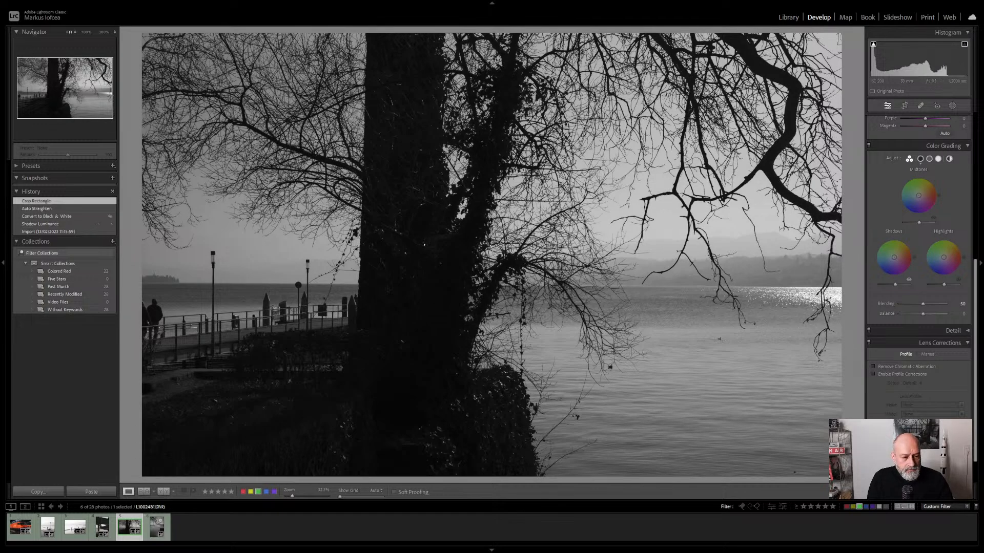
- Crop the portrait lake photo with overhanging branches against the rule-of-thirds grid, locking the aspect ratio and shifting the frame toward the photo's upper-left area
key(Right)
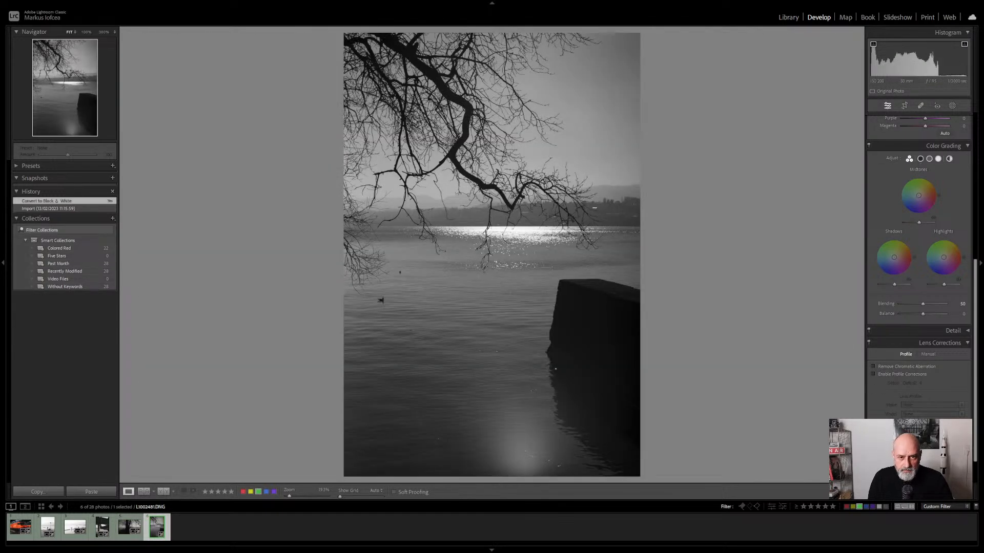
key(c)
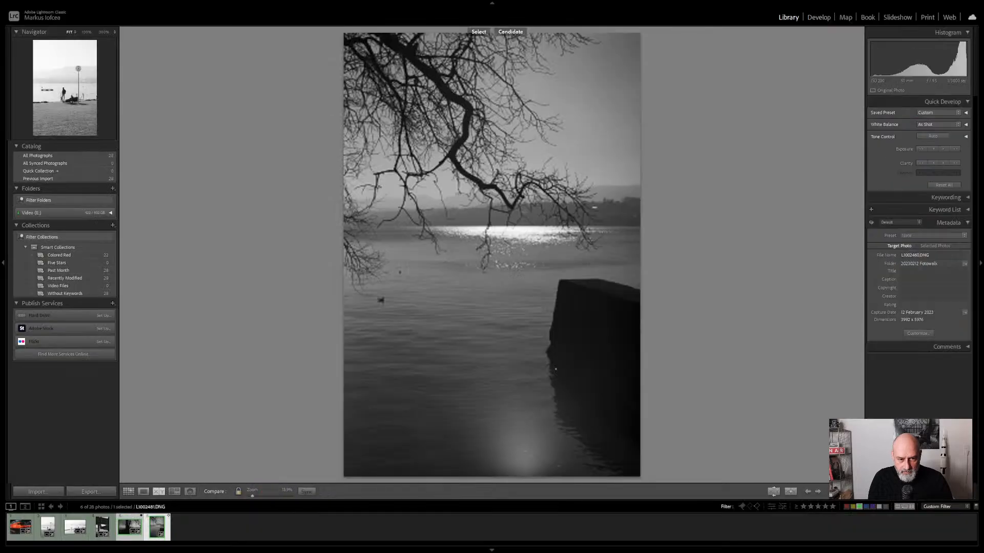
key(r)
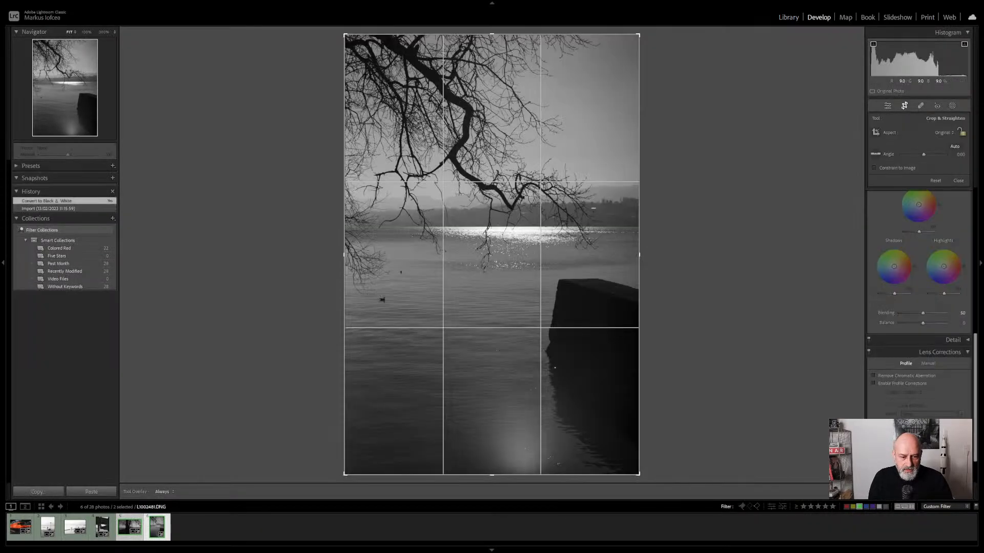
drag(344, 474, 364, 454)
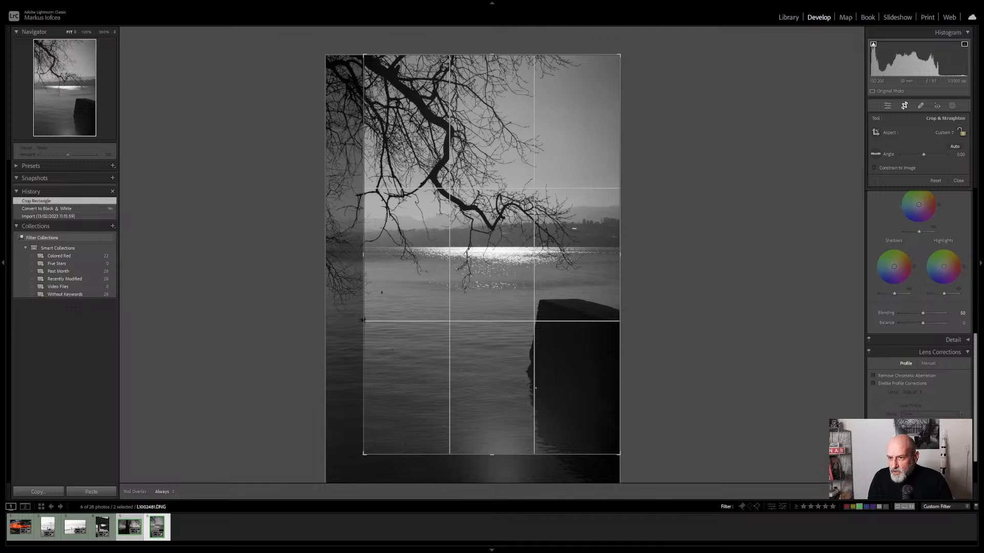
key(a)
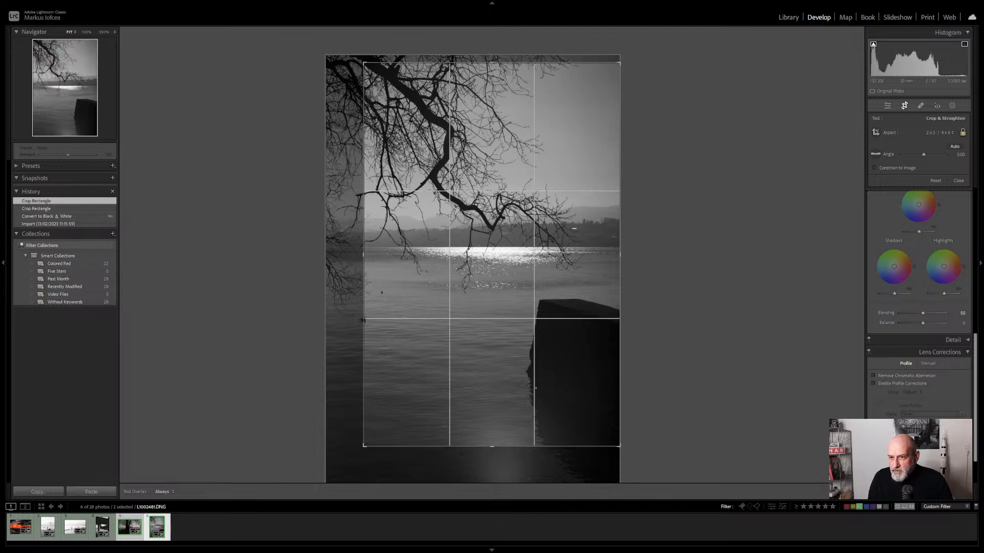
drag(491, 255, 530, 261)
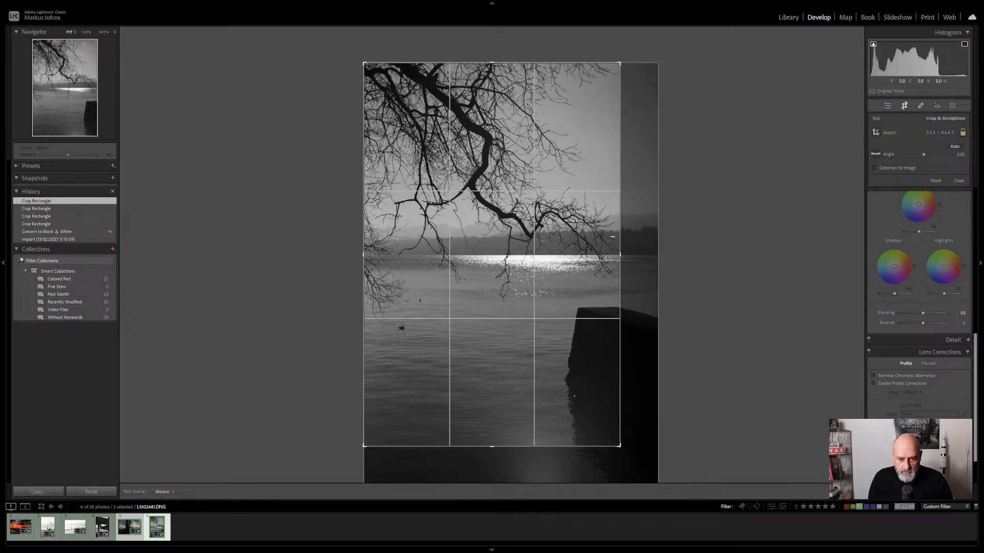
- Enlarge the branch photo's crop slightly from its lower-right corner and apply the crop
drag(620, 447, 622, 451)
mouse_move(539, 222)
mouse_down()
mouse_move(536, 207)
mouse_move(539, 222)
mouse_up()
mouse_move(622, 451)
mouse_down()
mouse_move(590, 401)
mouse_move(620, 446)
mouse_move(639, 352)
mouse_move(591, 402)
mouse_move(627, 457)
mouse_up()
key(Return)
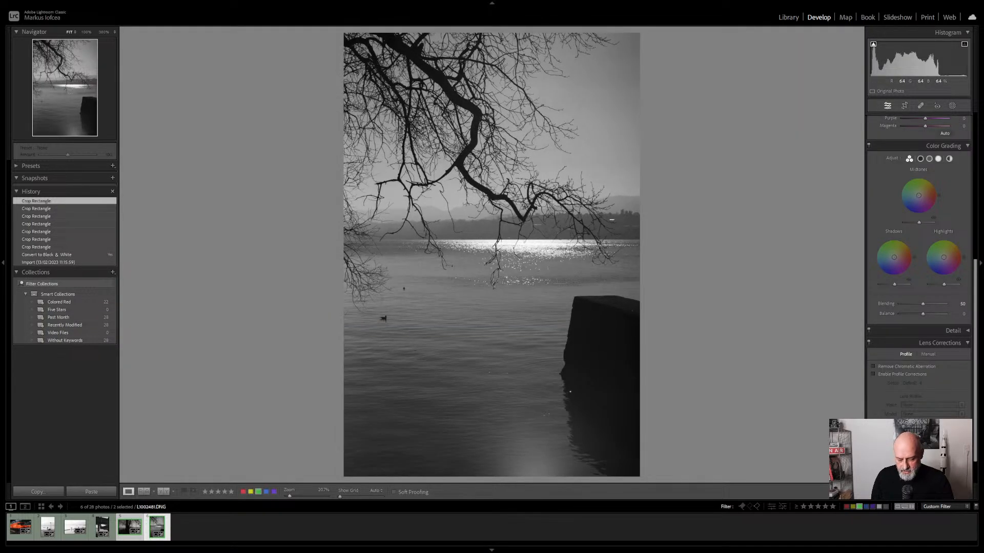
- Remove the green label from the branch photo and, after reviewing the neighbouring keepers, label the water slide photo red
key(8)
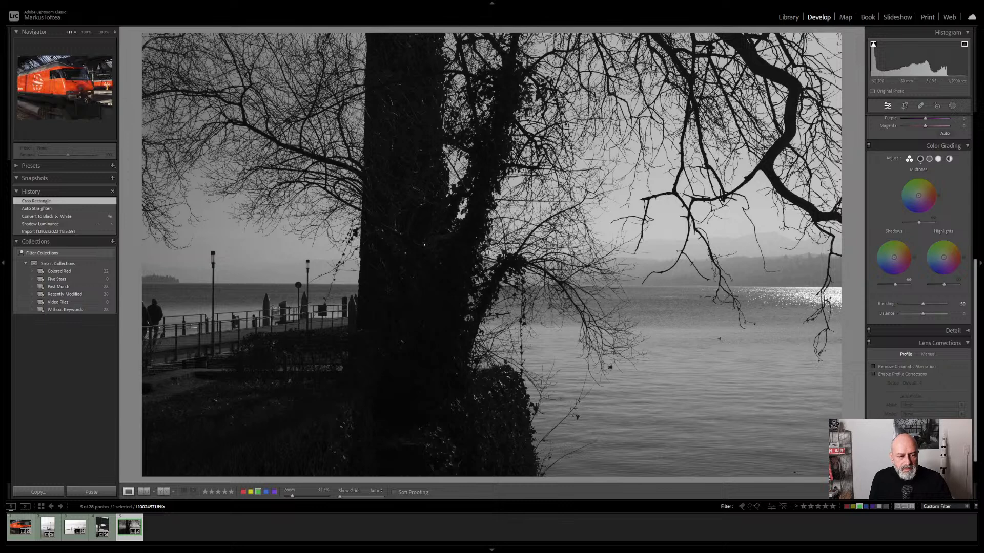
key(Left)
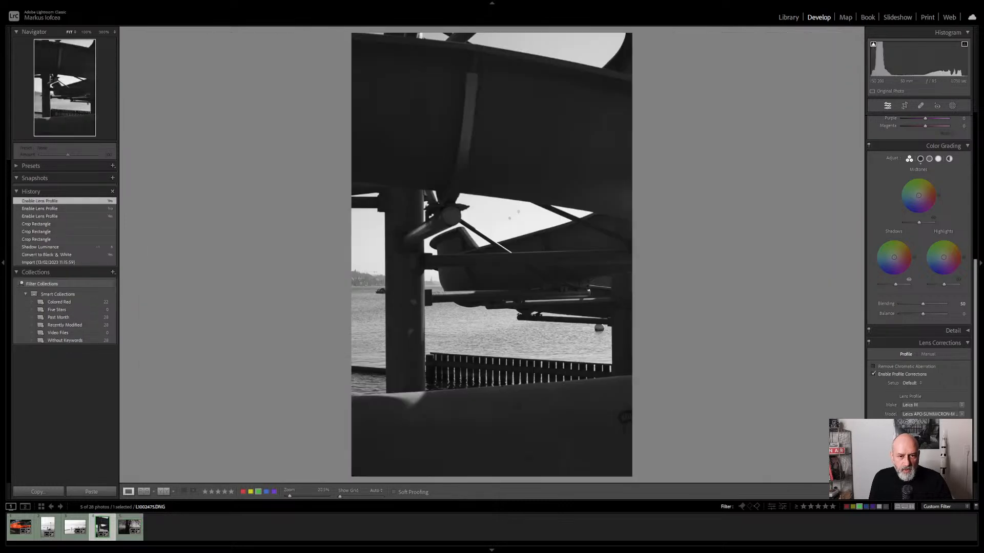
key(Left)
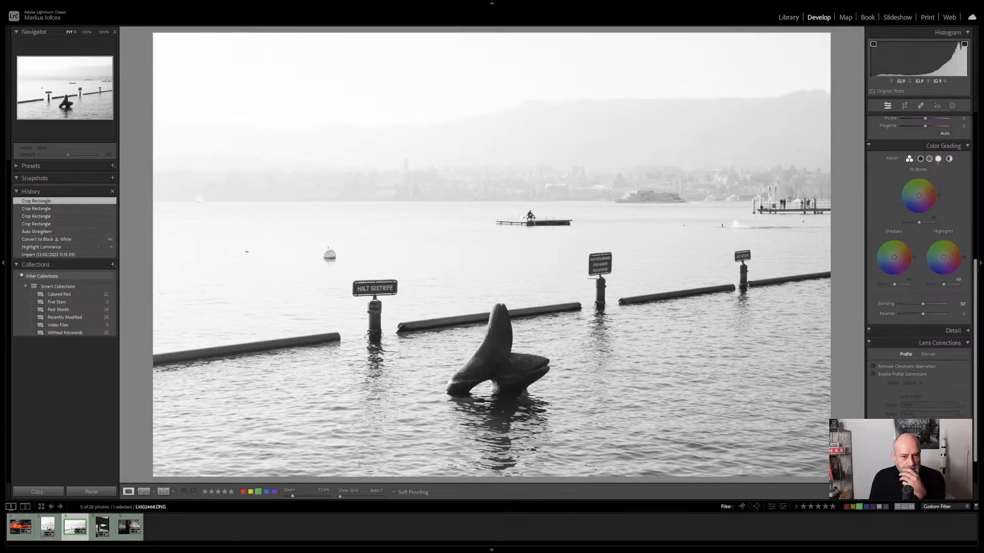
key(Right)
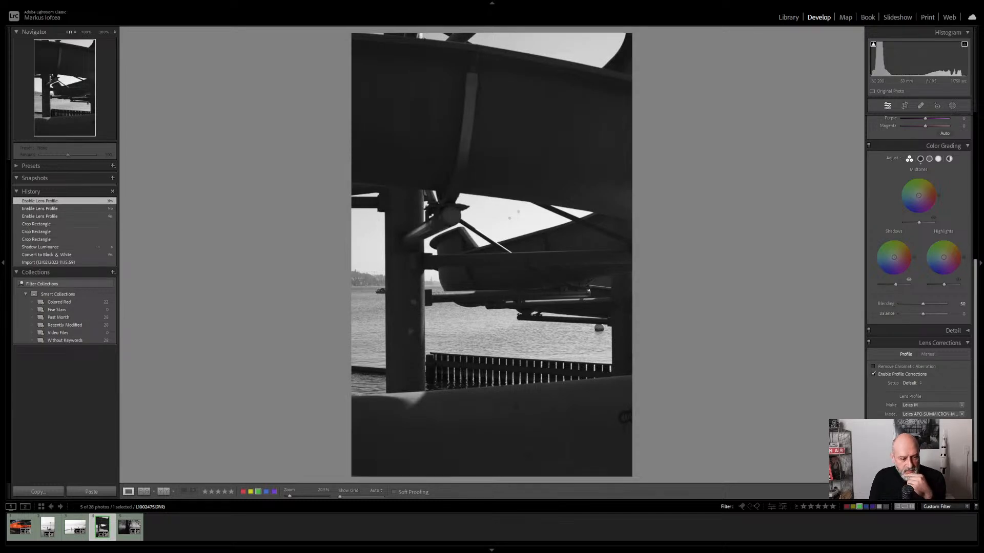
key(6)
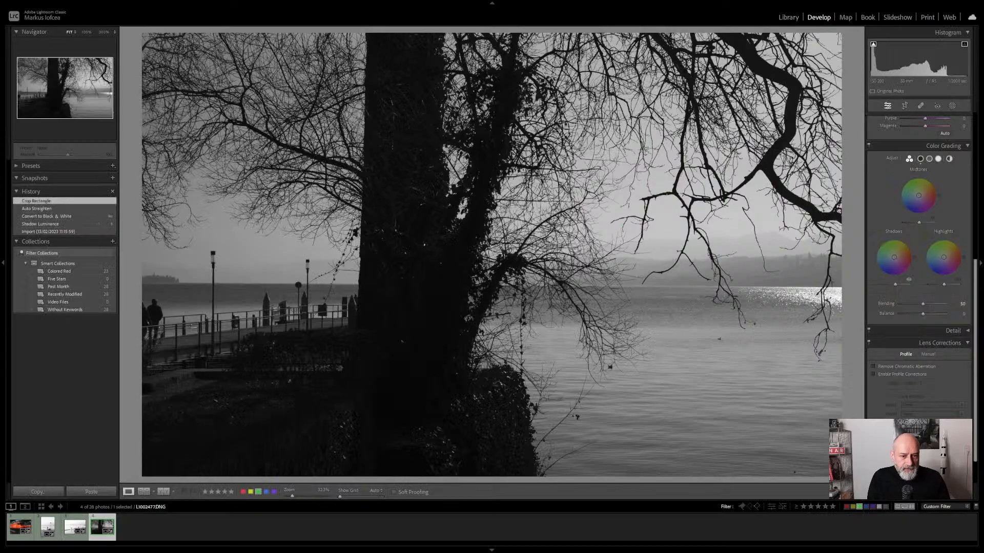
- Review the remaining green keepers back to the red train photo and collapse its HSL, Color Grading and Lens Corrections sections
click(74, 527)
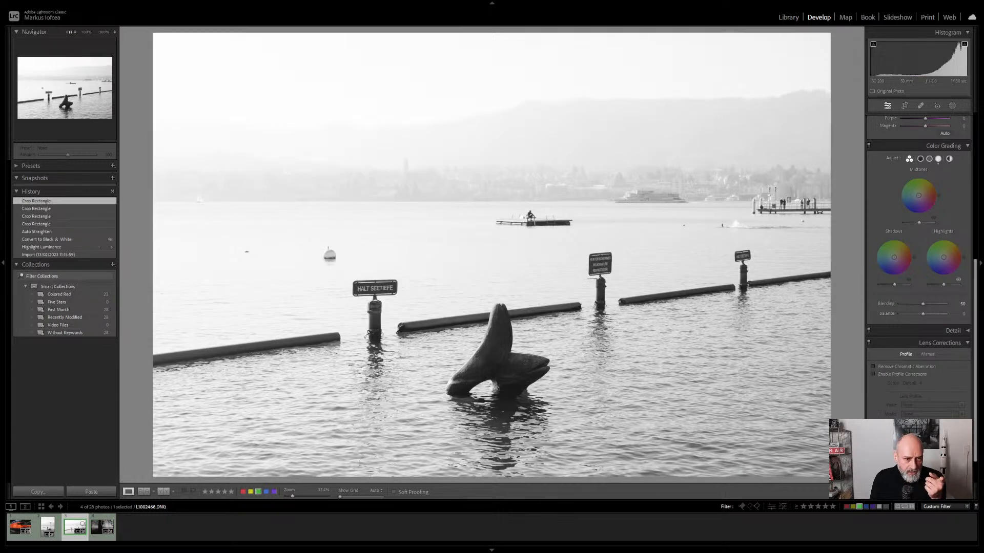
key(Left)
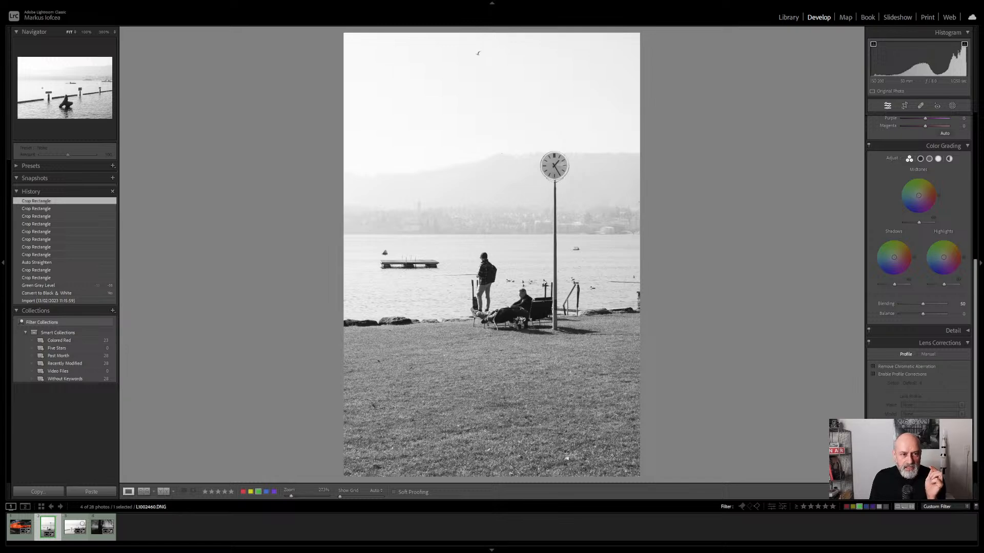
key(Left)
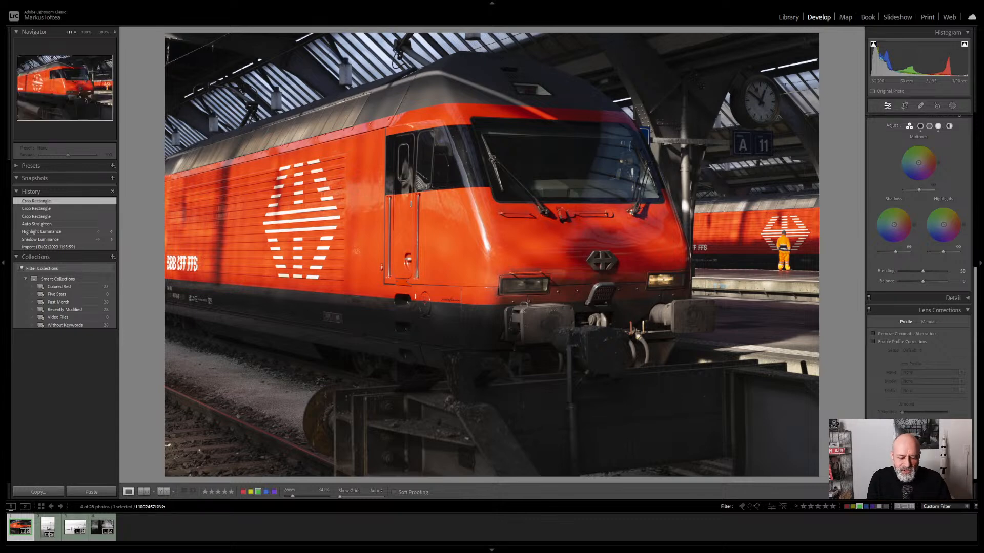
scroll(917, 256, up, 5)
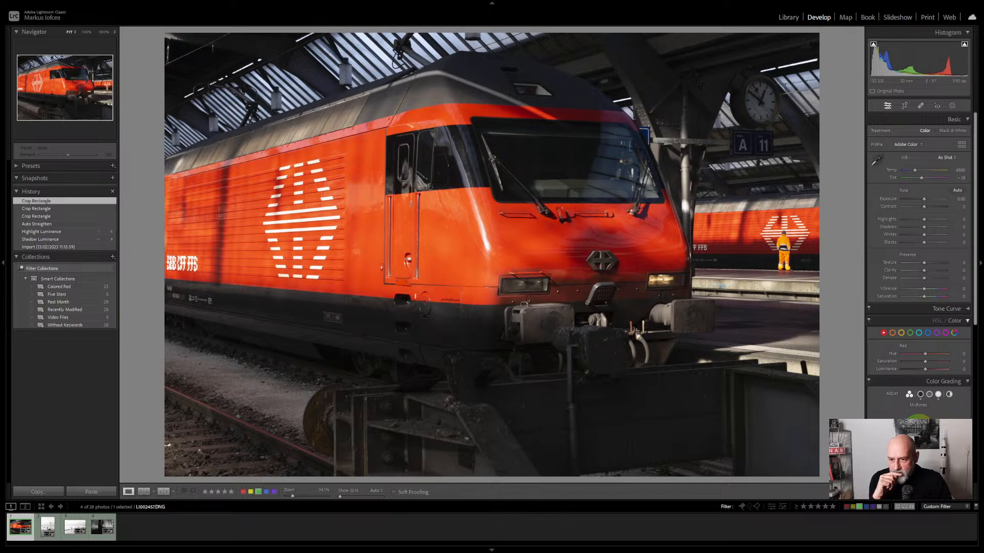
key(ctrl+3)
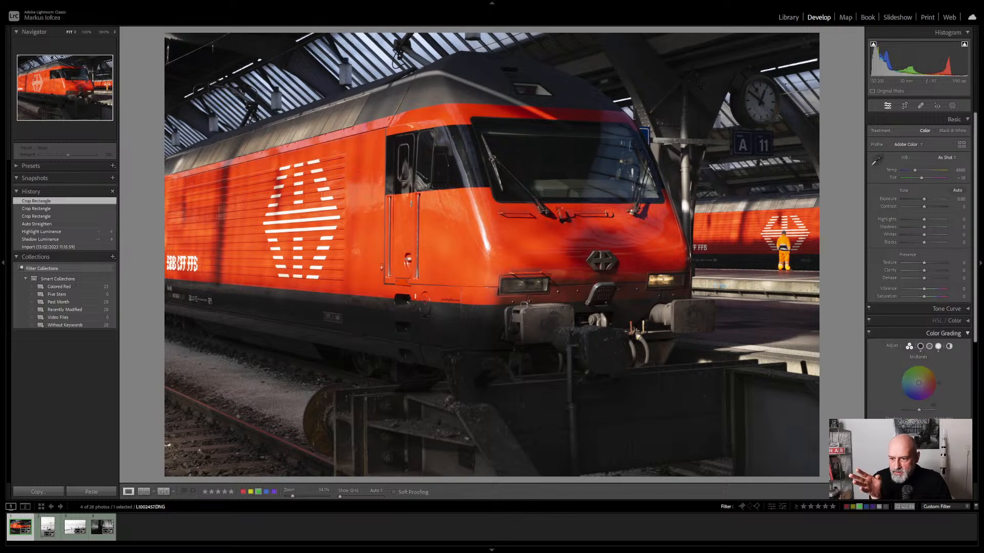
key(ctrl+4)
key(ctrl+6)
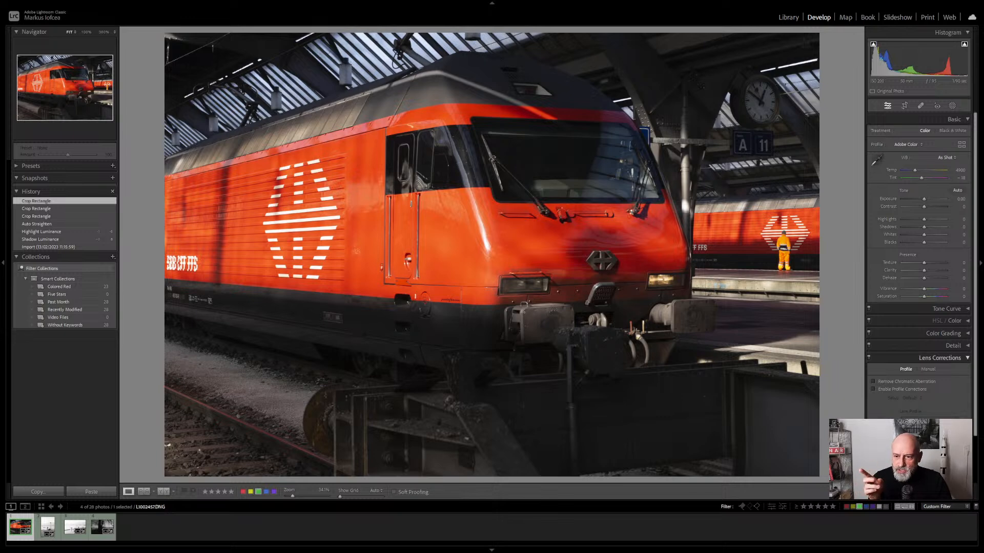
key(ctrl+6)
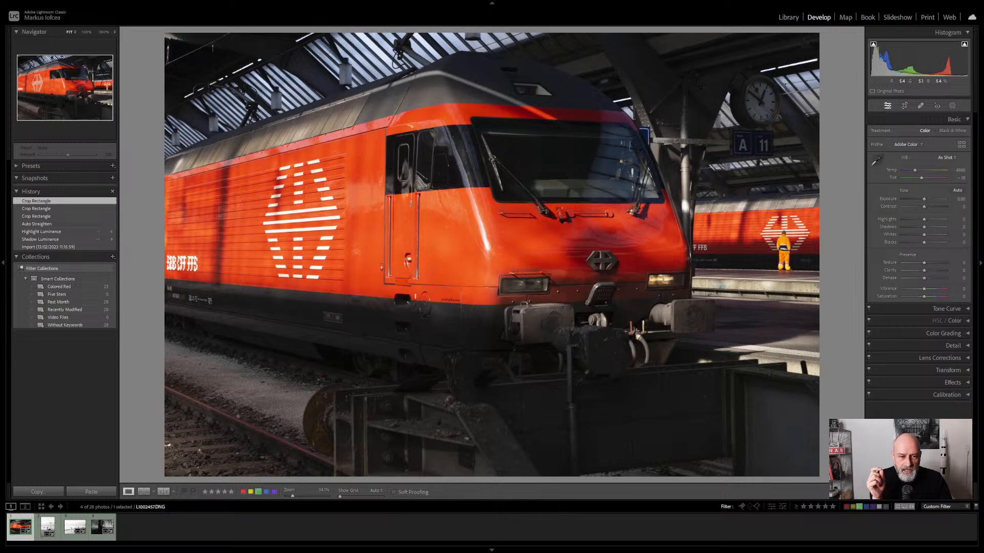
- Inspect the train photo up close and set its white balance temperature to 4500
click(362, 327)
drag(362, 327, 98, 456)
key(z)
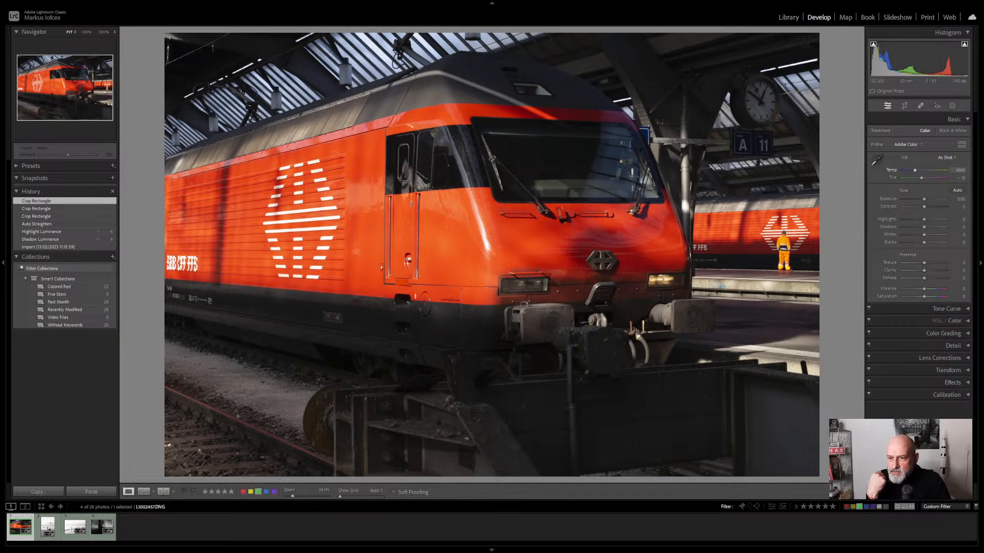
mouse_move(914, 170)
mouse_down()
mouse_move(924, 170)
mouse_move(913, 171)
mouse_up()
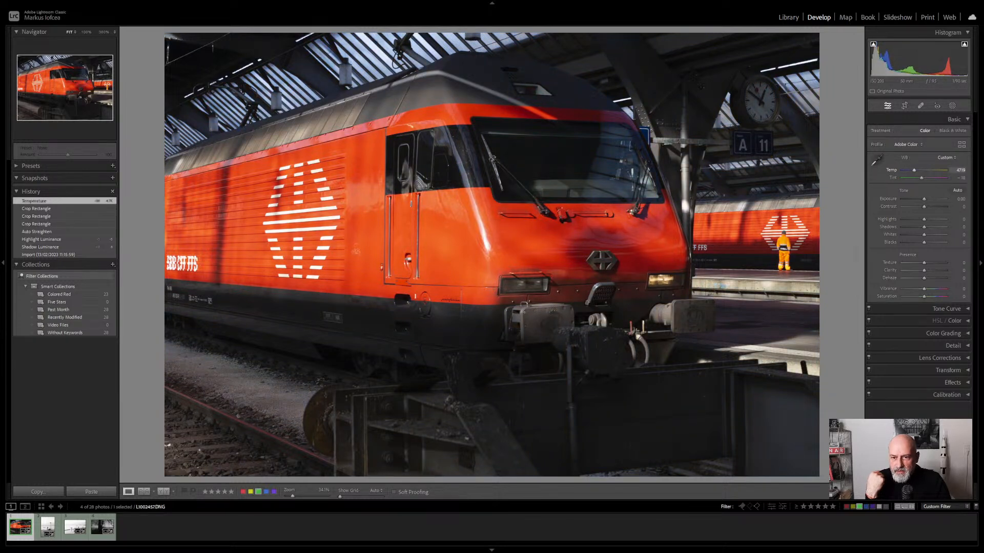
click(958, 170)
text(4500)
key(Return)
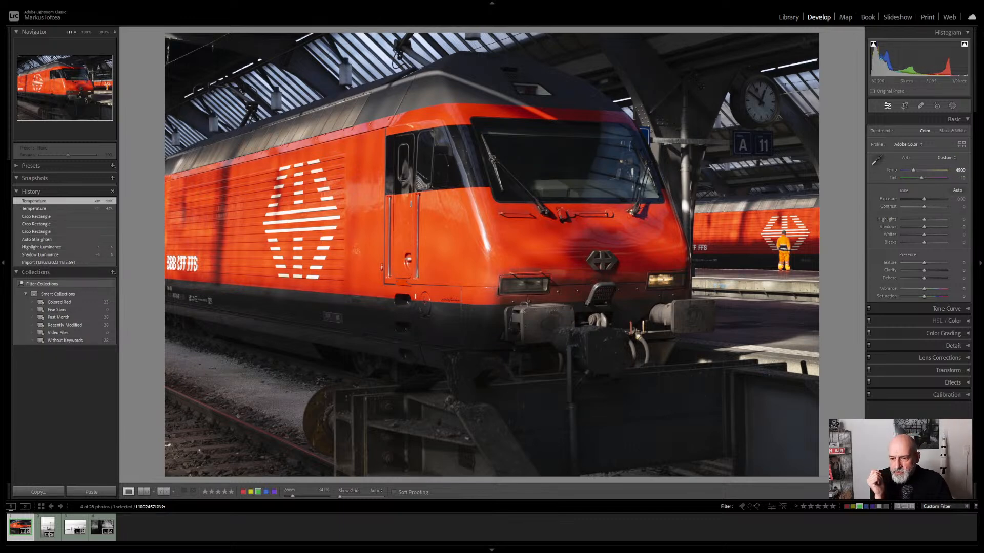
- Expand the train photo's Color Grading and HSL/Color adjustments and look through the color set choices
click(943, 333)
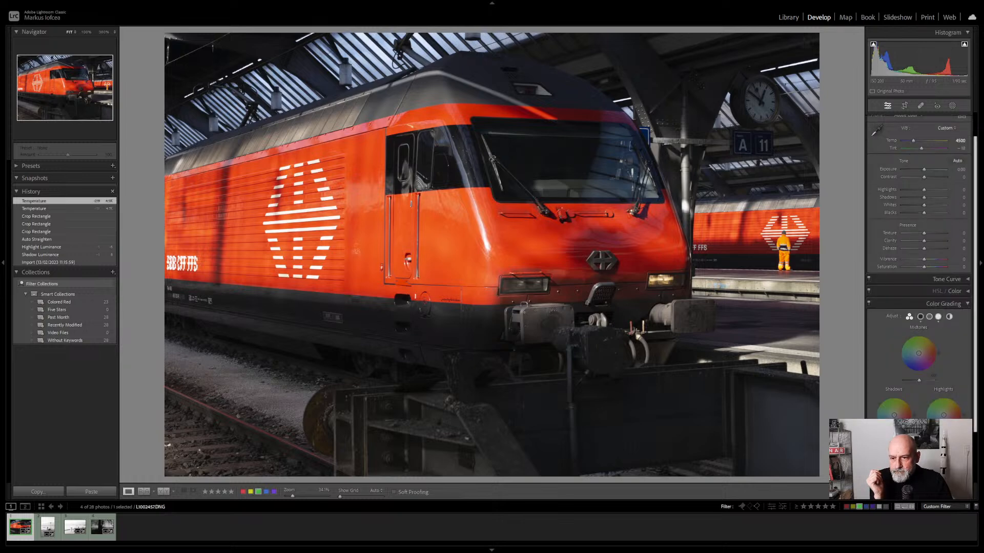
click(954, 291)
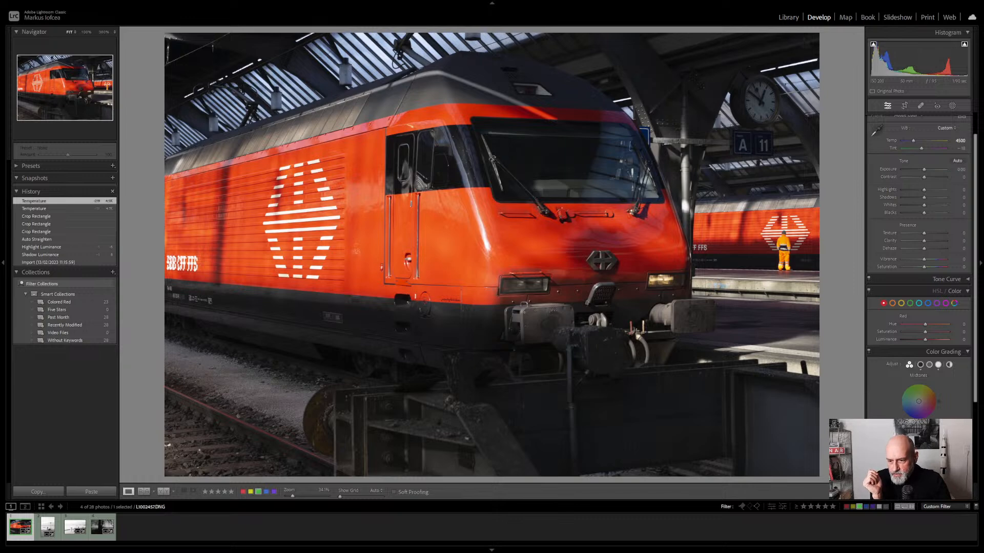
scroll(918, 270, down, 4)
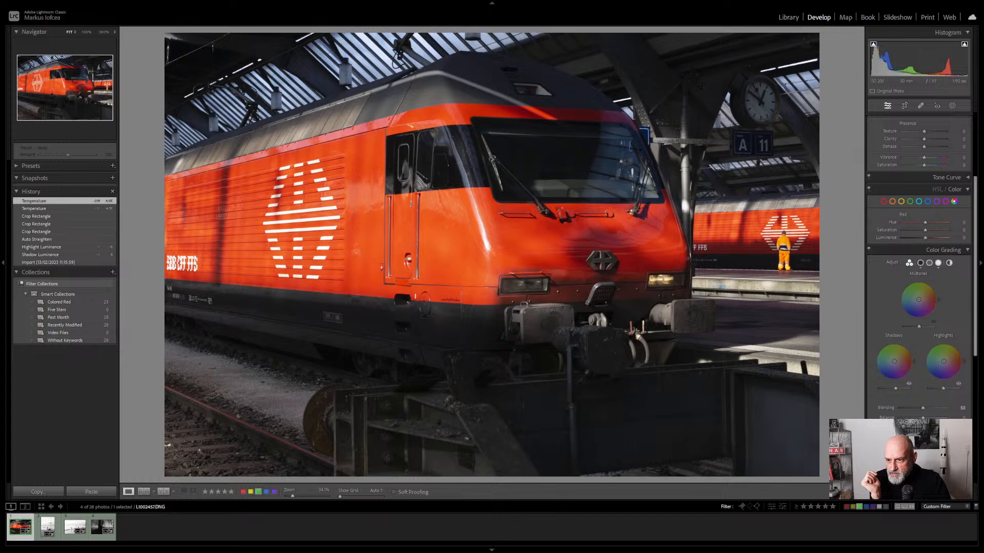
click(954, 201)
click(954, 201)
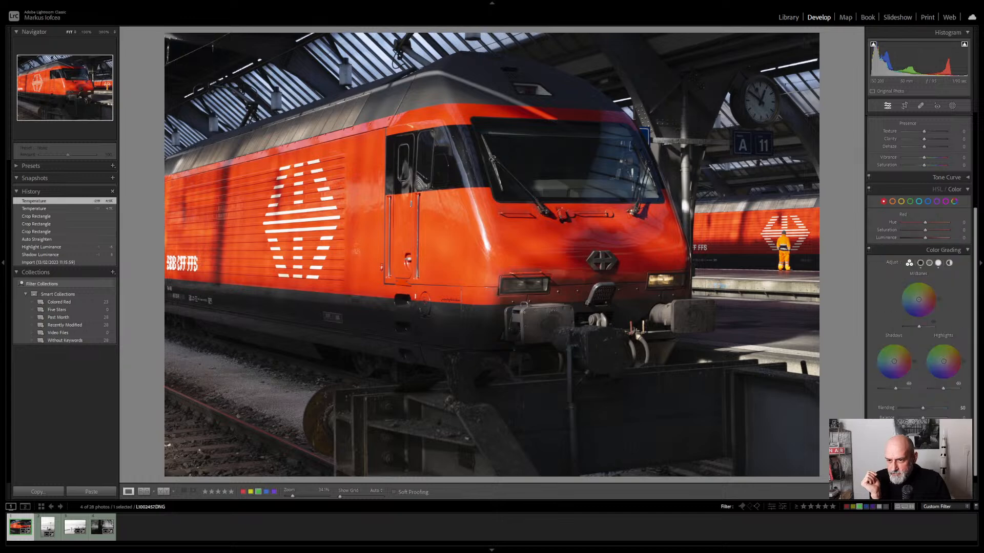
scroll(918, 256, up, 3)
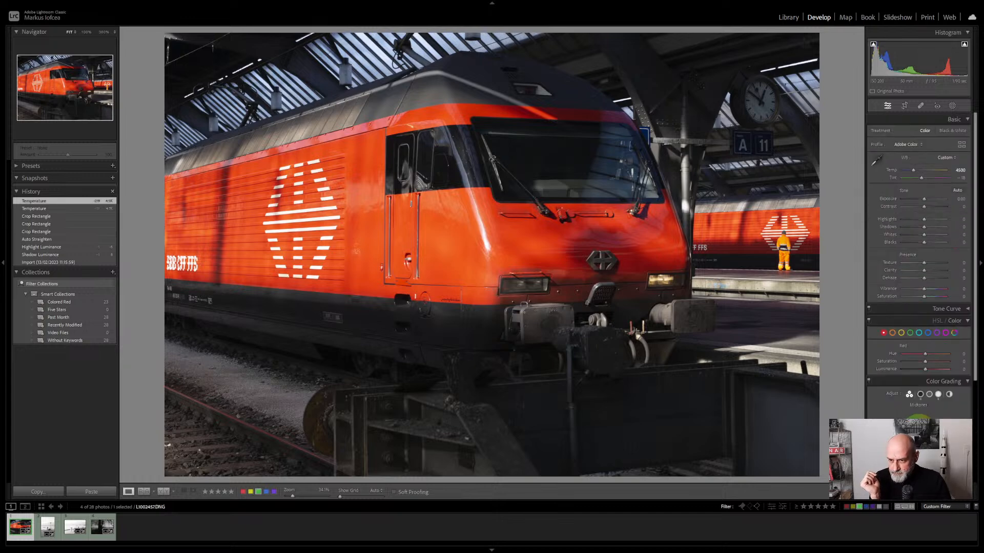
key(w)
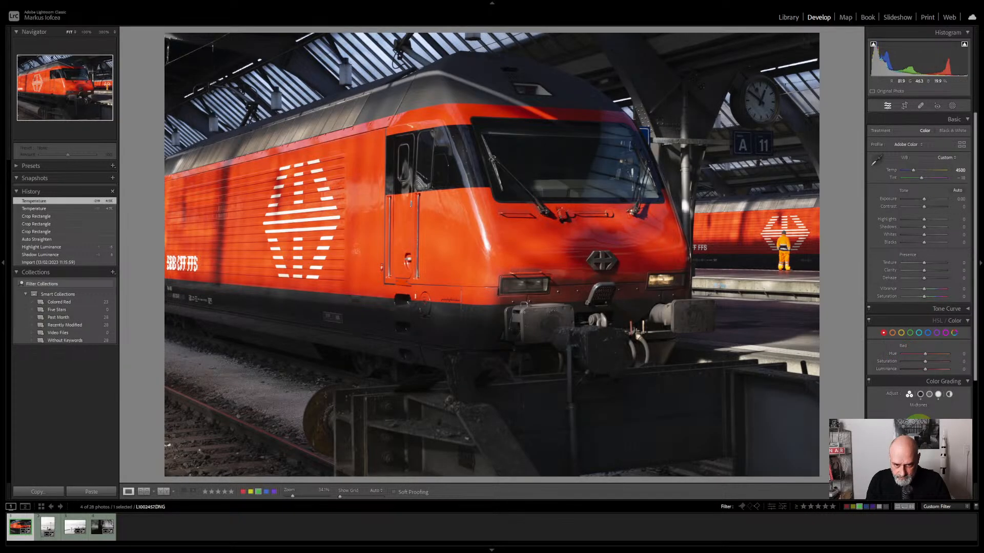
- Switch to HSL and use targeted hue adjustment on the train's paint, shifting Red hue to -15 and Orange hue to +13
scroll(917, 256, down, 1)
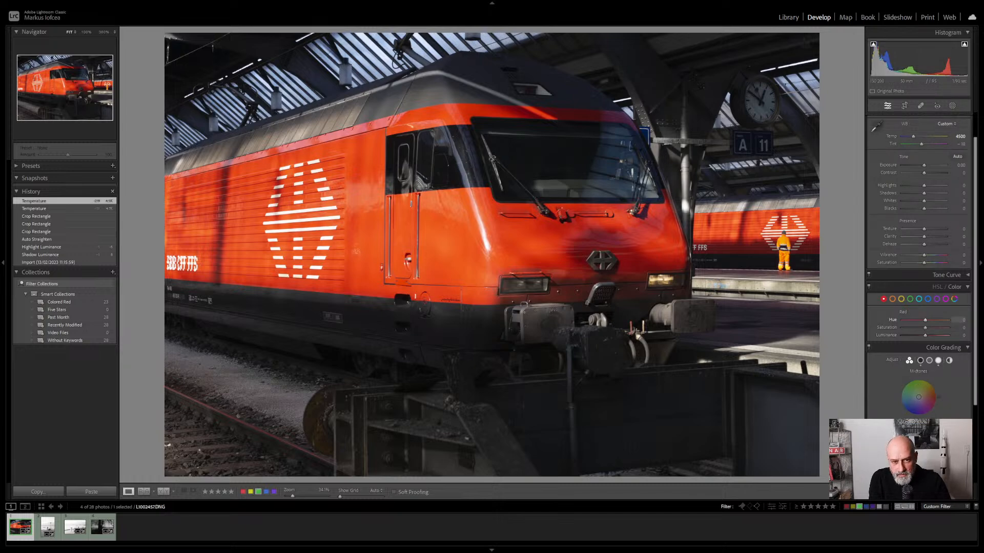
double_click(893, 320)
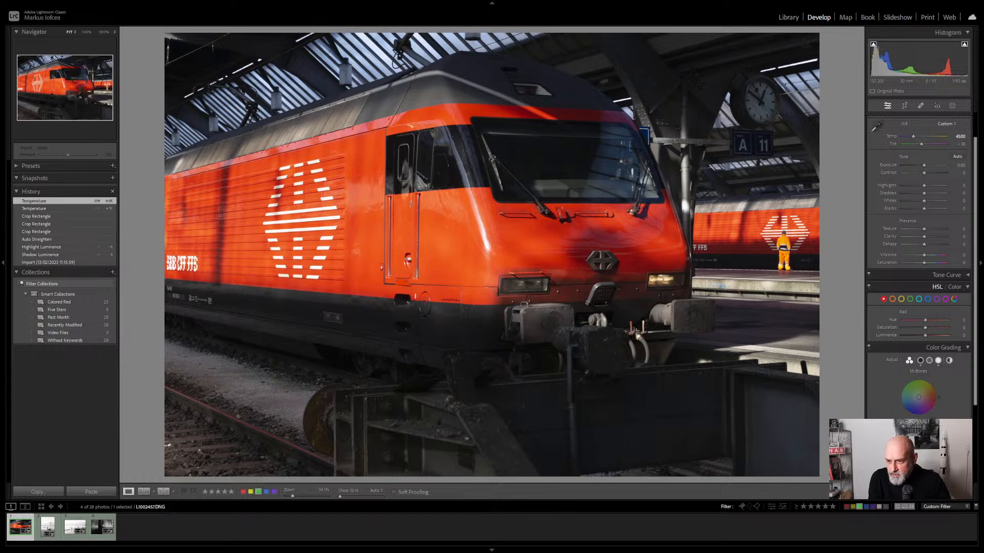
click(938, 287)
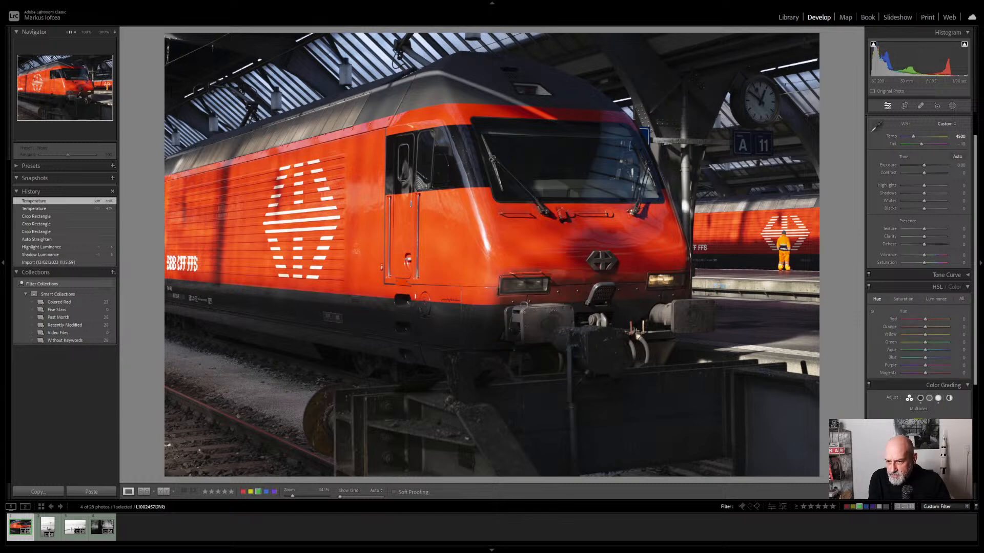
click(873, 311)
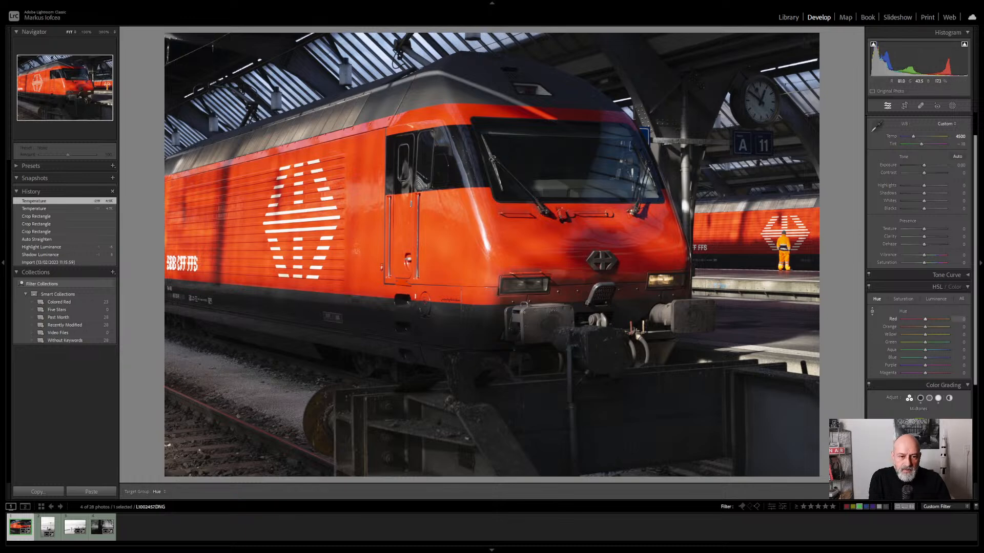
mouse_move(357, 251)
mouse_down()
mouse_move(356, 262)
mouse_move(357, 241)
mouse_move(357, 254)
mouse_up()
drag(307, 215, 307, 207)
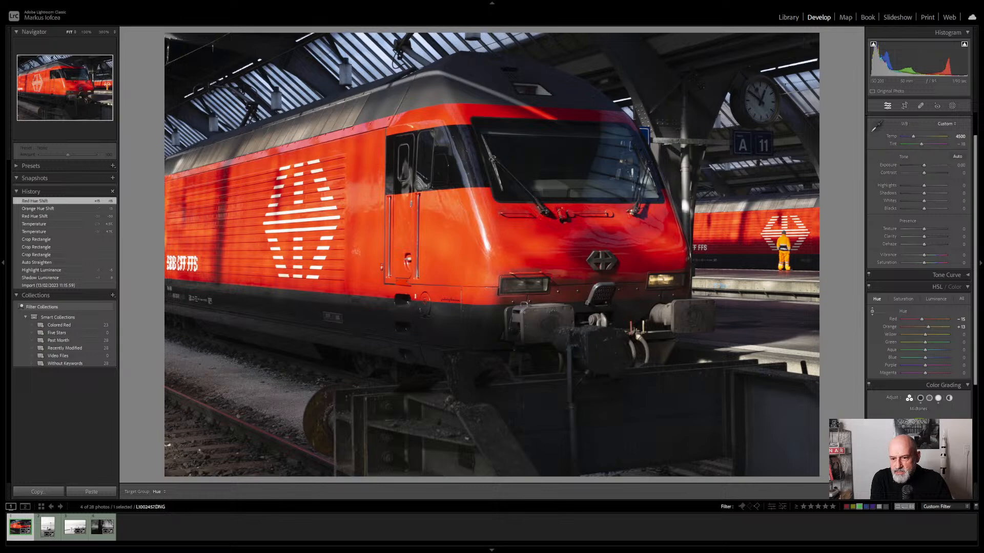
key(Escape)
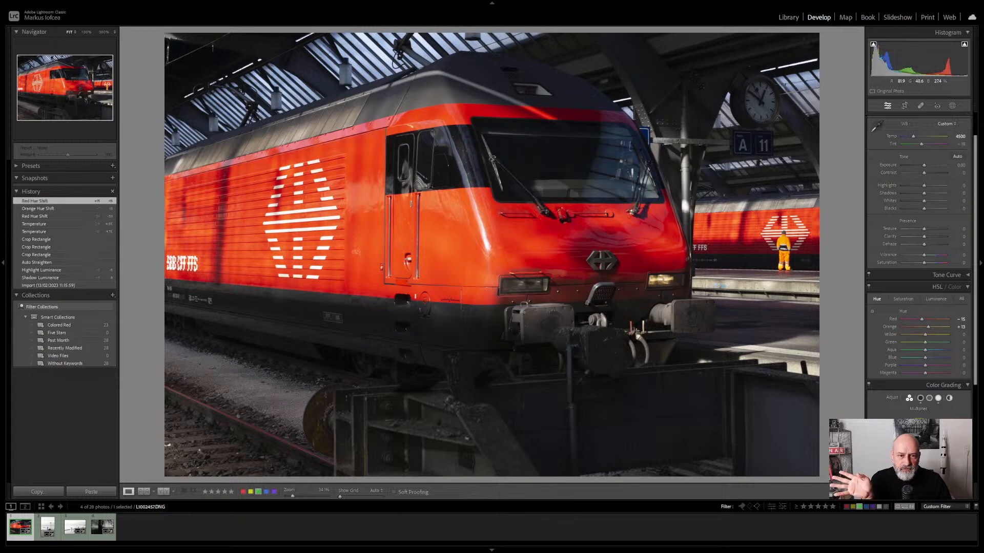
key(alt)
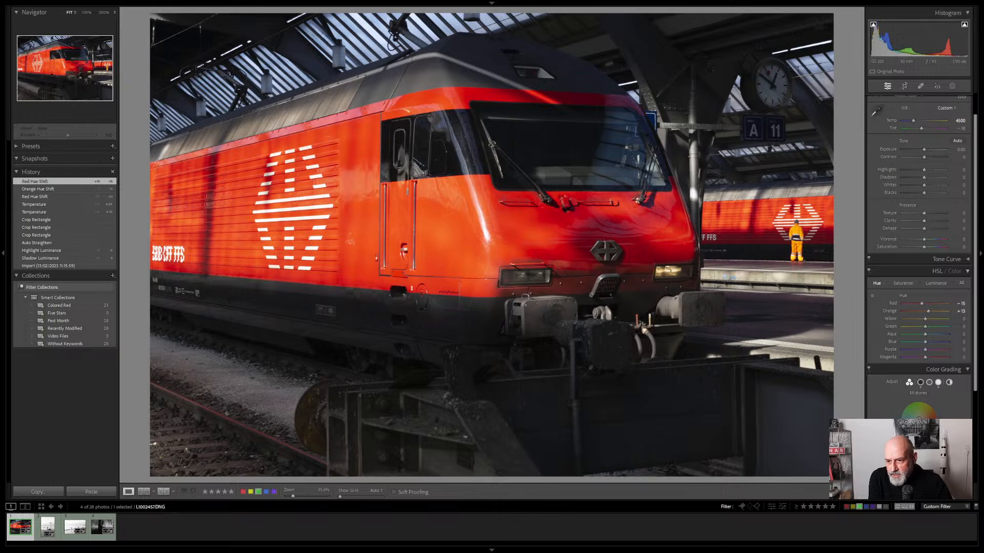
- Add contrast to the train photo with a tone curve, raising the lights and lowering the shadows, and reopen its HSL adjustments
click(942, 271)
click(943, 284)
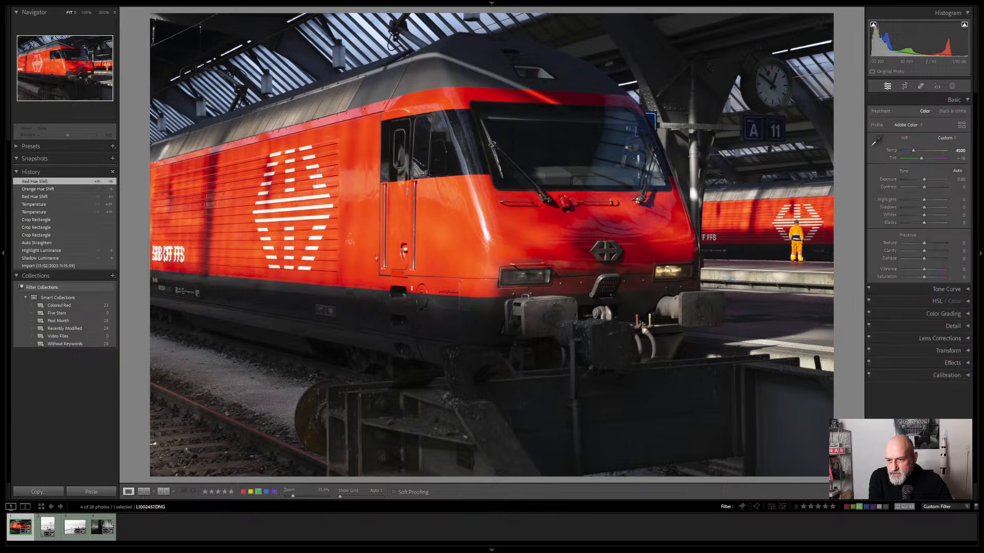
click(946, 289)
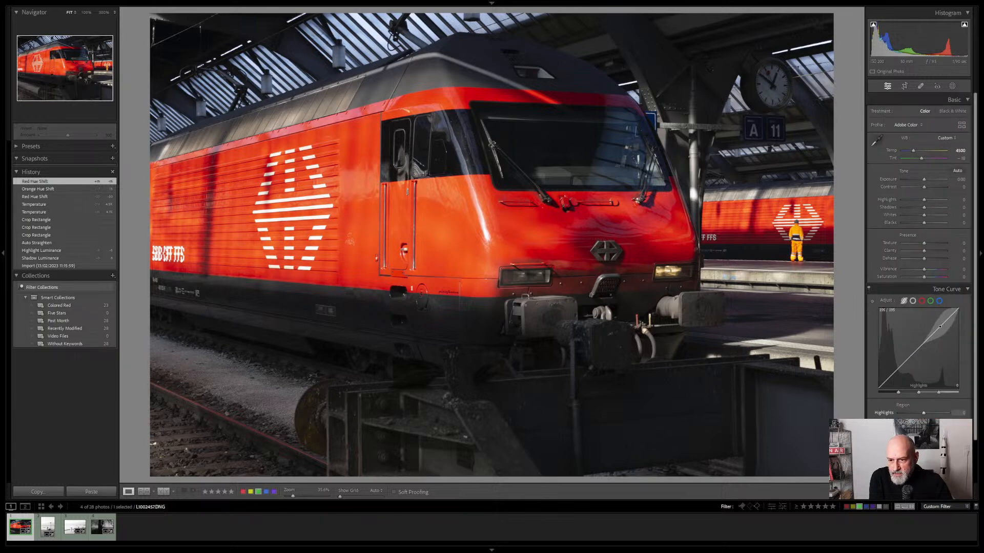
drag(938, 328, 938, 323)
drag(898, 367, 897, 367)
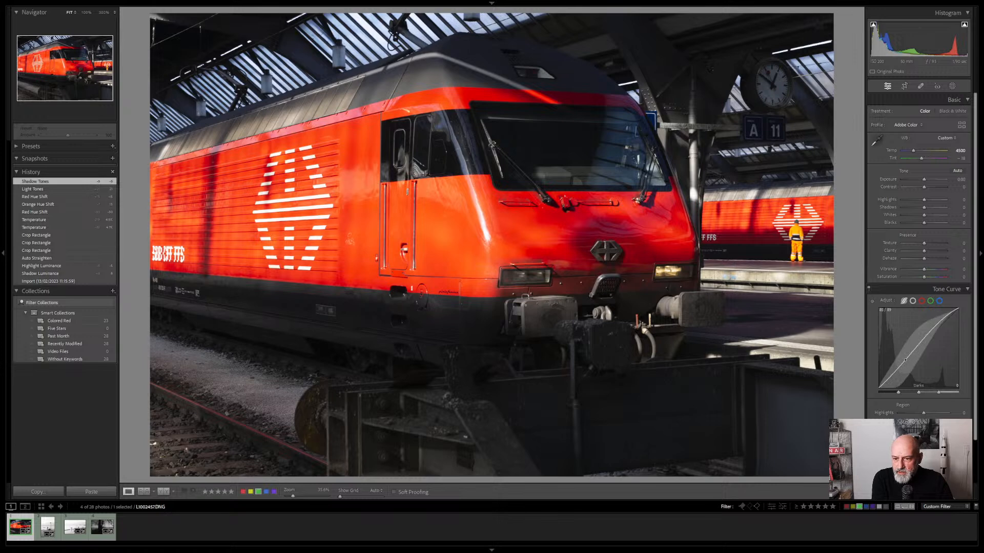
click(946, 289)
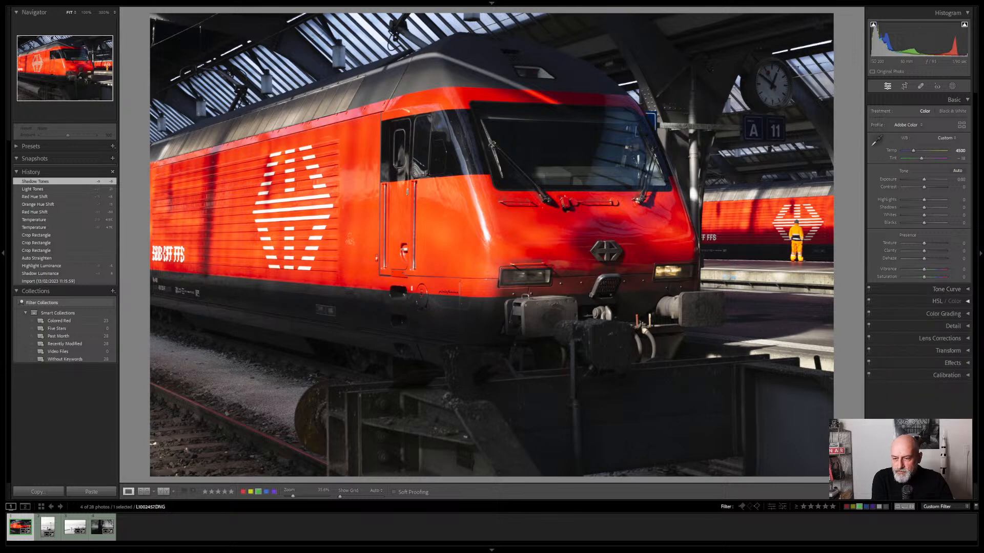
click(937, 301)
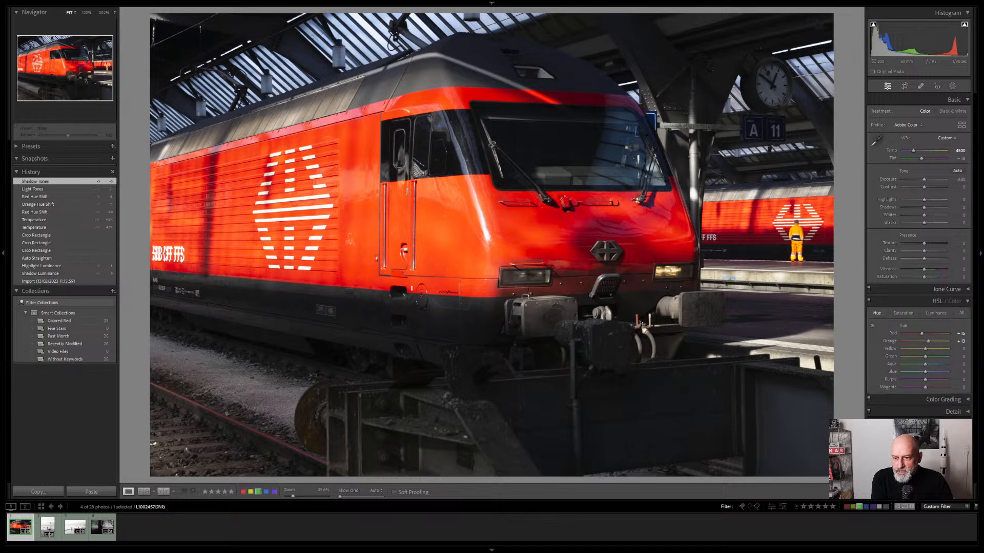
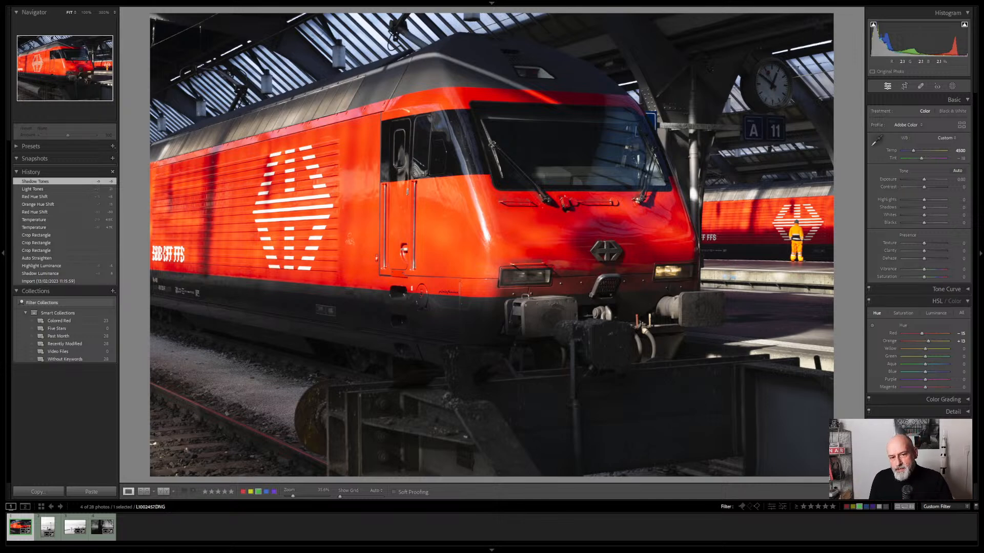
- Go to the black-and-white lakeside clock photo, collapse its B&W mix and check its crop against the full frame
key(Right)
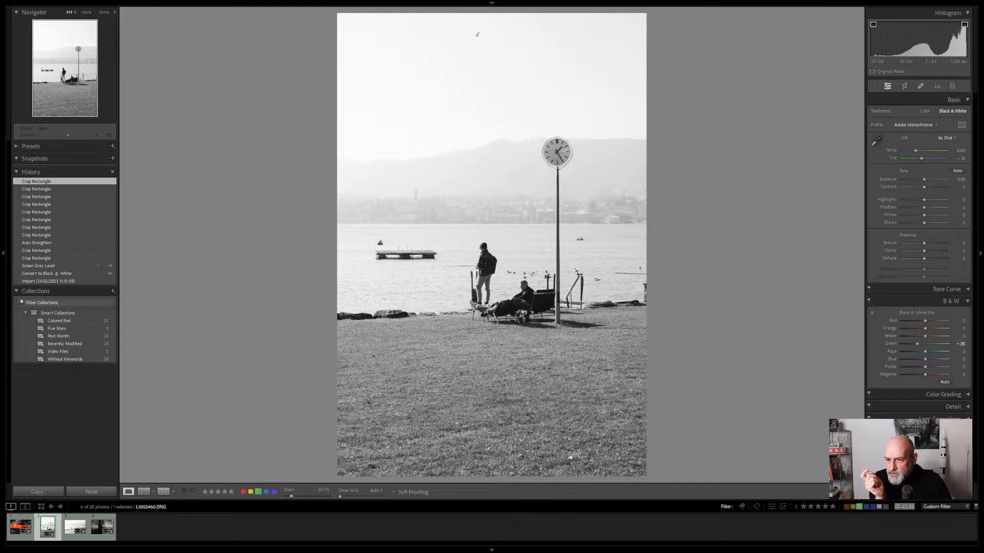
key(ctrl+3)
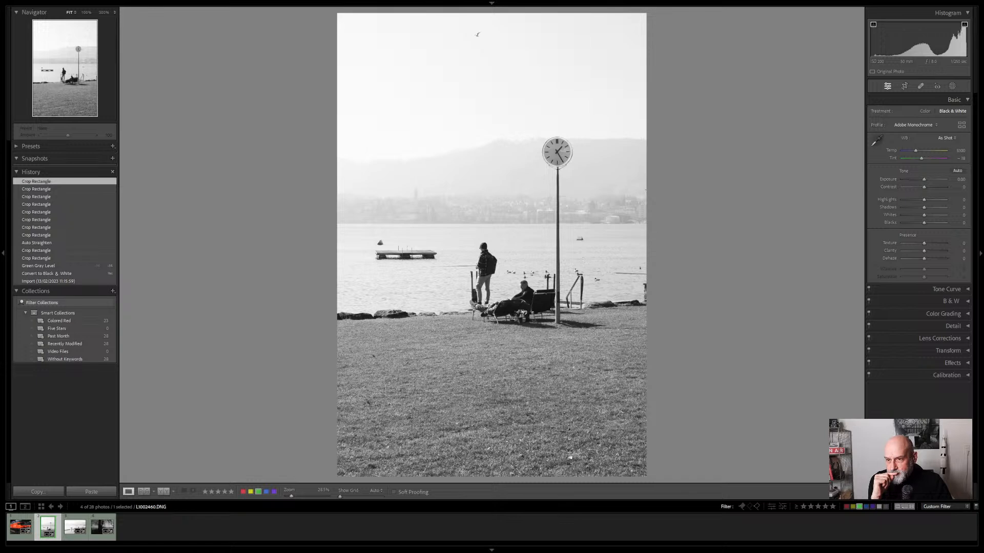
key(r)
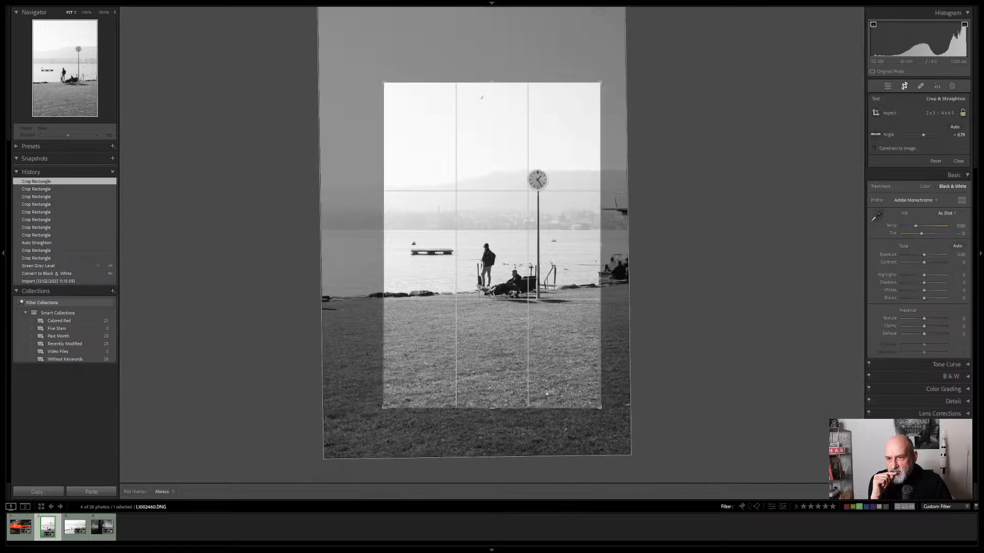
key(q)
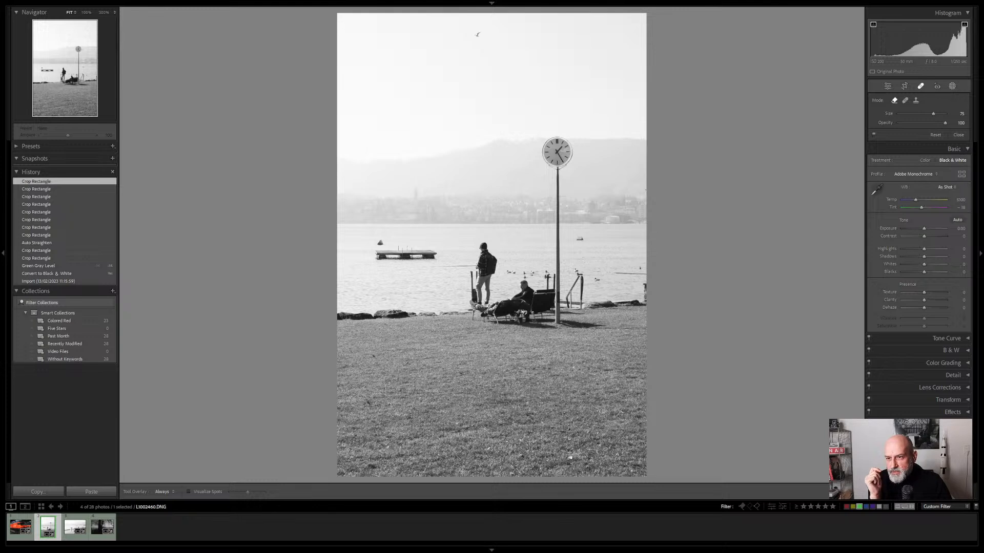
- Add a linear gradient mask from the bottom edge of the lawn up past the shoreline and set its exposure to -0.53
key(shift+w)
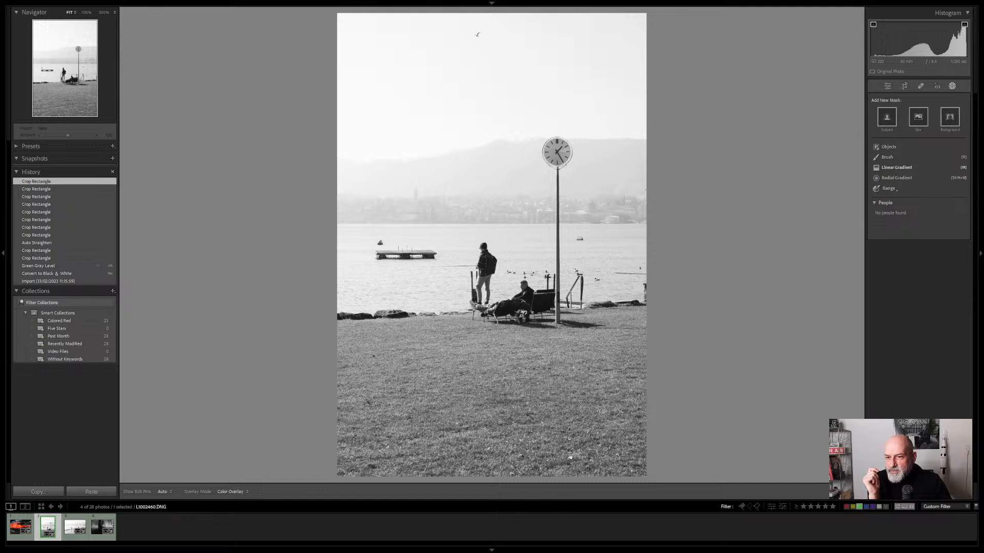
click(897, 167)
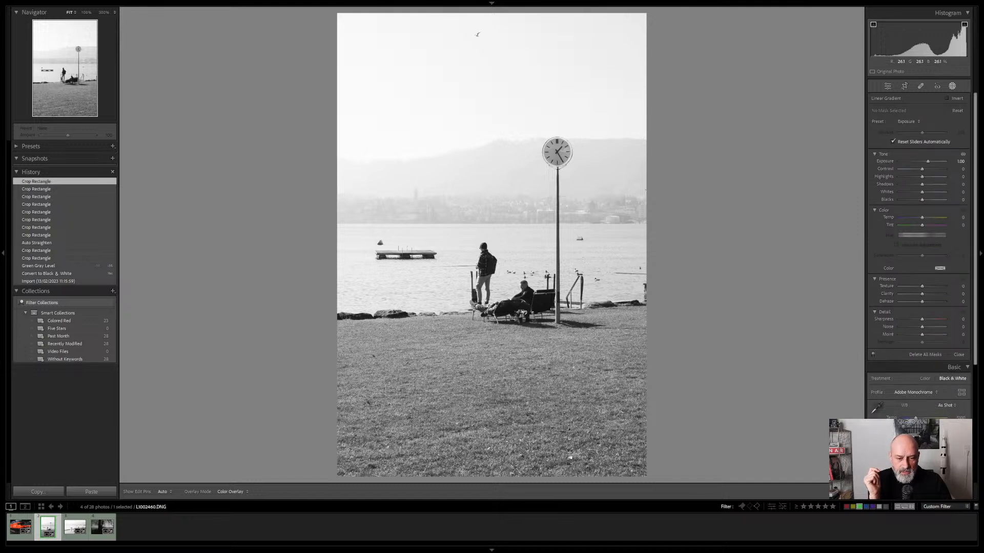
drag(477, 475, 476, 238)
drag(717, 356, 718, 330)
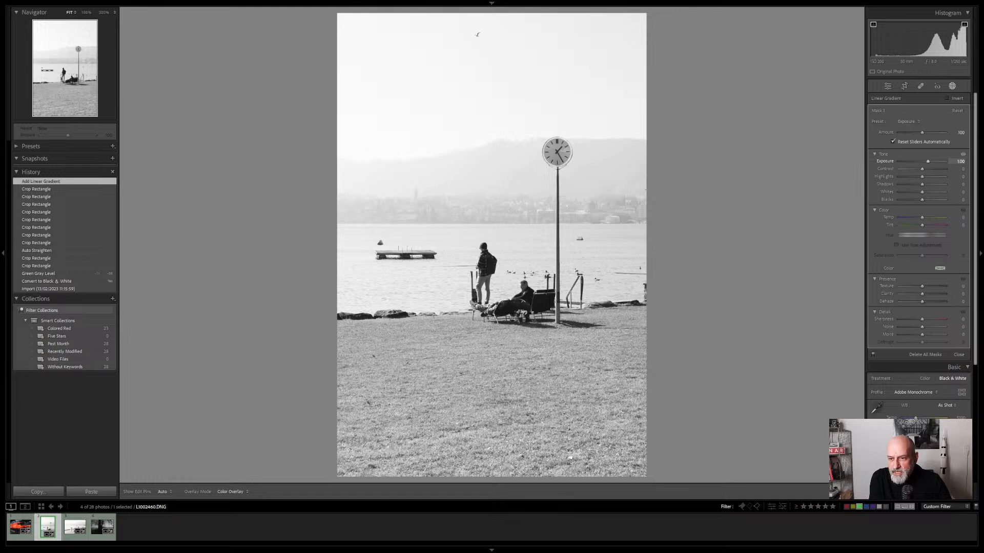
drag(960, 161, 942, 161)
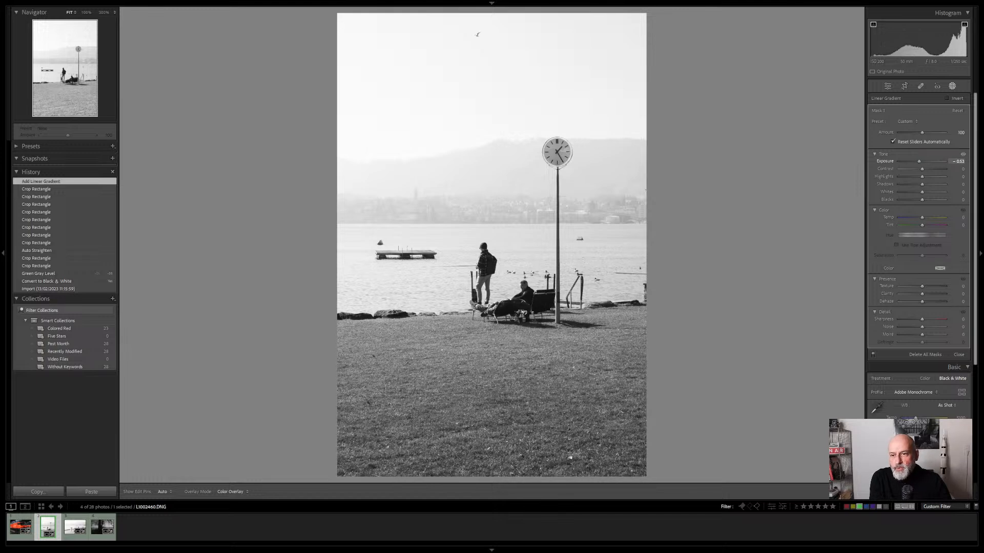
drag(942, 161, 942, 161)
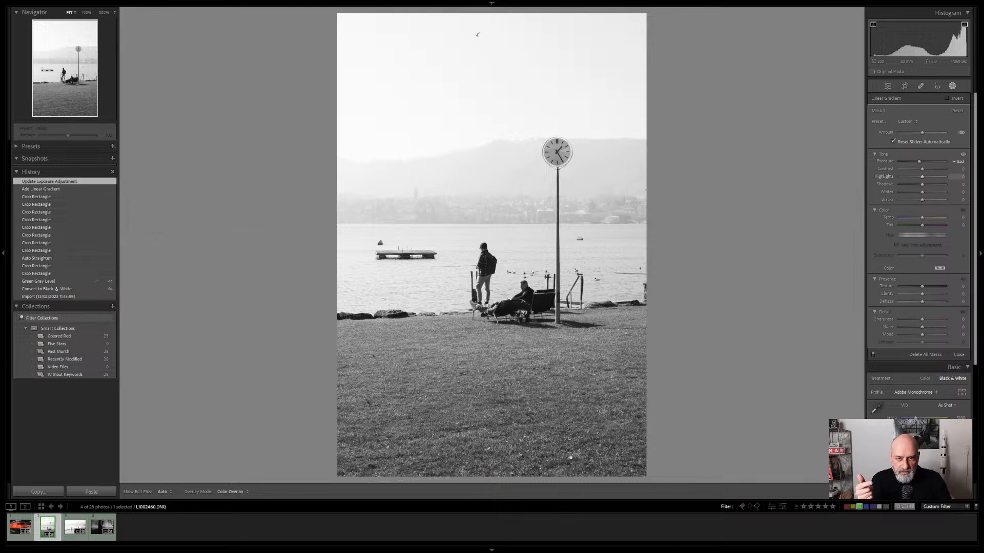
- Test a much darker lawn gradient against the clipping warning, settle its exposure at -1.00 and finish masking
drag(919, 161, 901, 161)
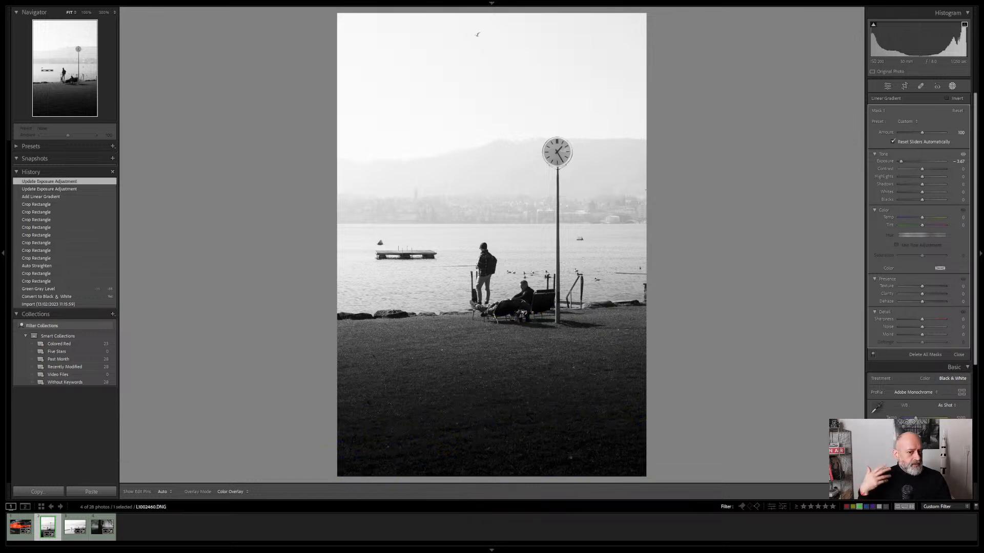
key(j)
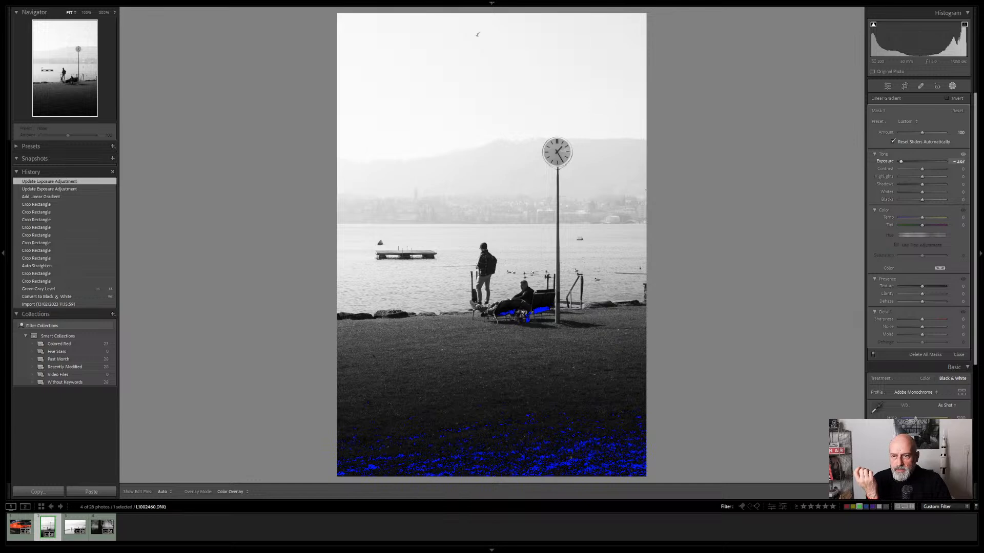
drag(902, 161, 917, 161)
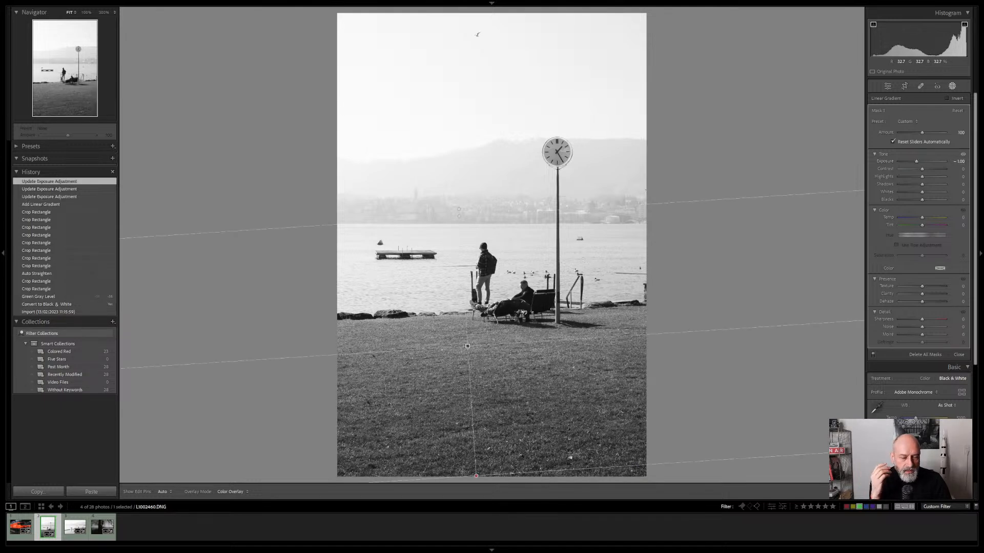
key(alt)
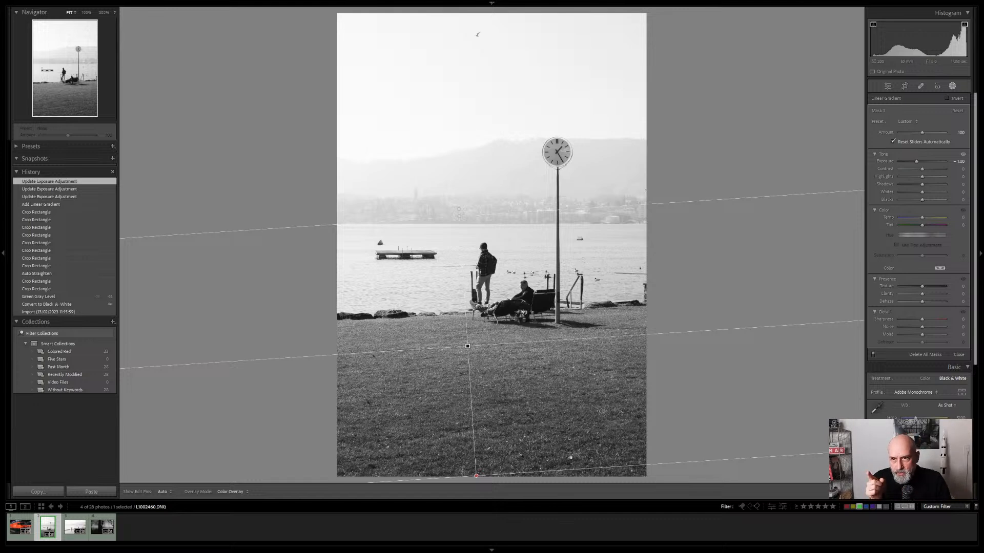
key(shift+w)
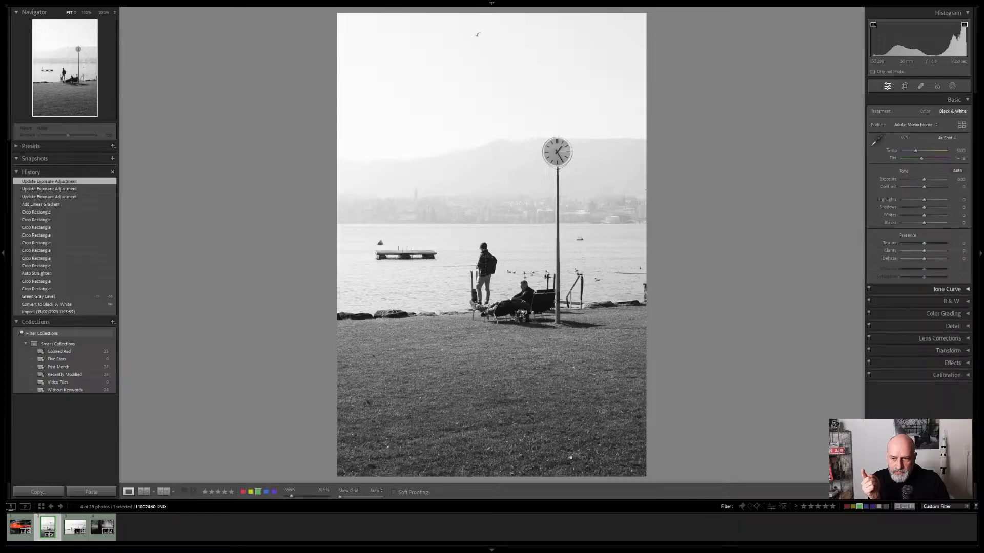
- Try a contrast tone curve on the lake photo with raised lights and lowered darks, and reset the curve
click(947, 289)
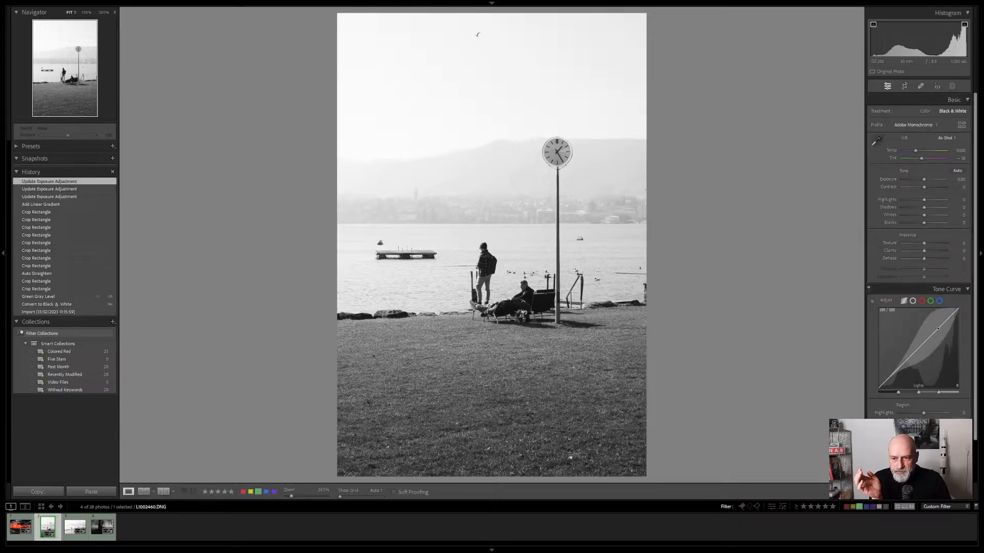
drag(937, 330, 937, 324)
drag(899, 366, 900, 368)
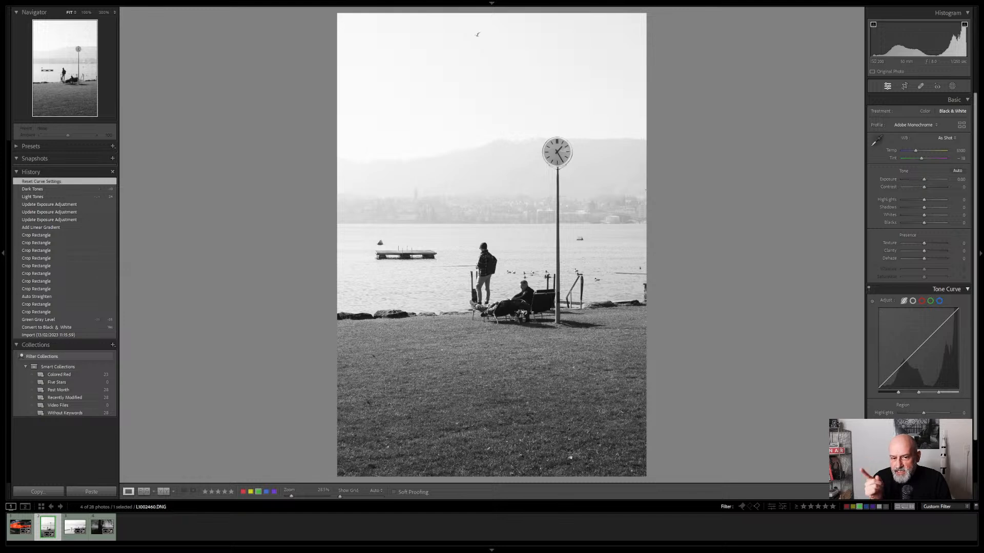
click(946, 289)
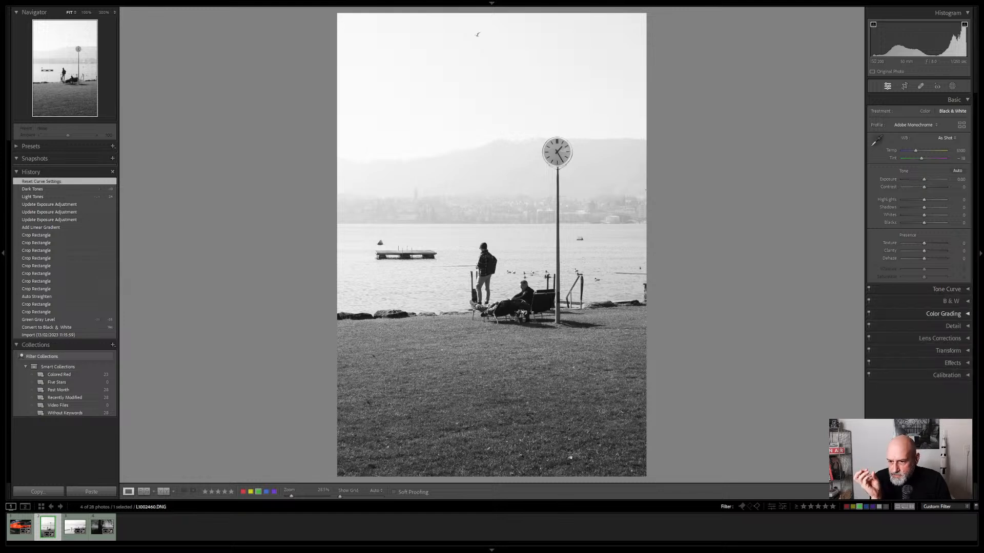
- Test brighter and darker midtones luminance in the lake photo's Color Grading and leave the midtones slightly darkened
click(943, 314)
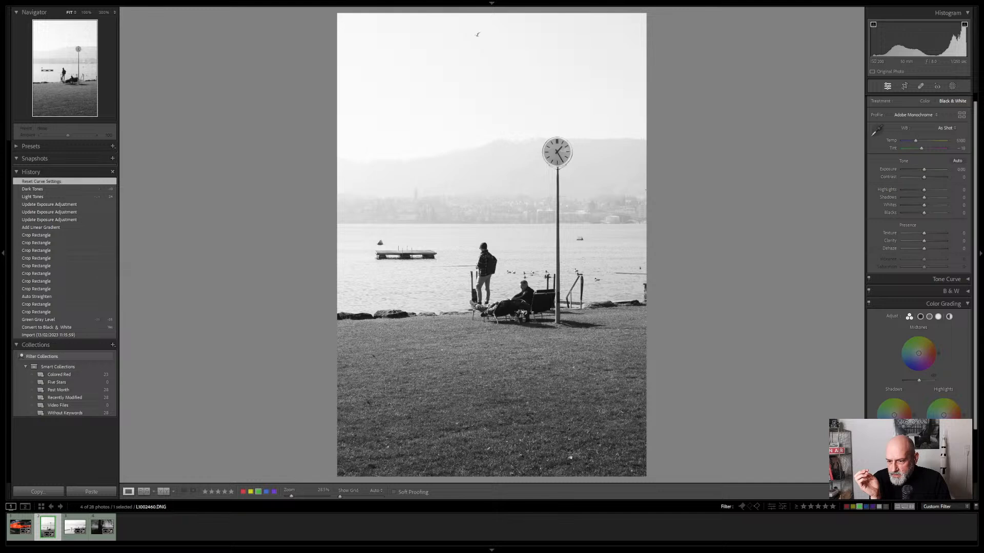
click(933, 380)
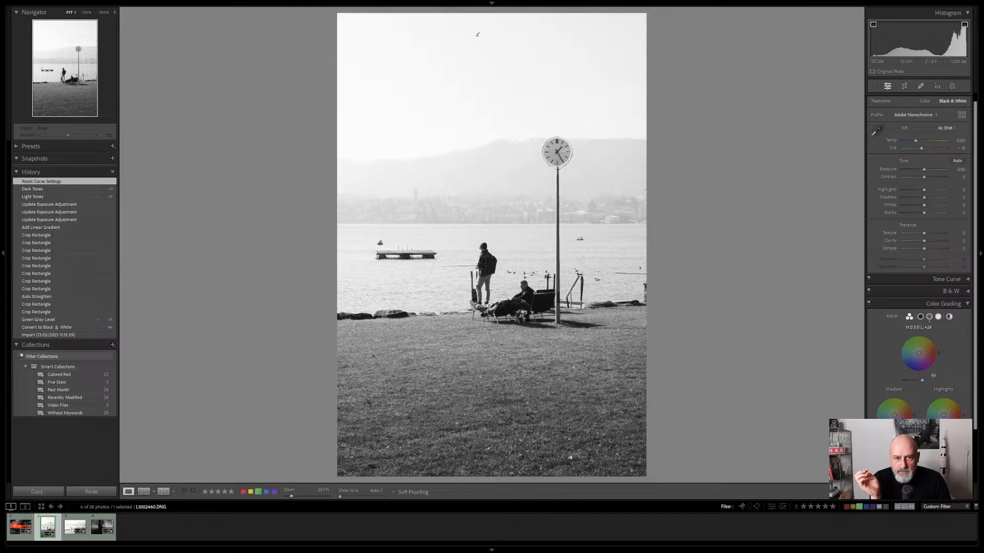
click(933, 380)
click(916, 380)
drag(916, 381, 924, 381)
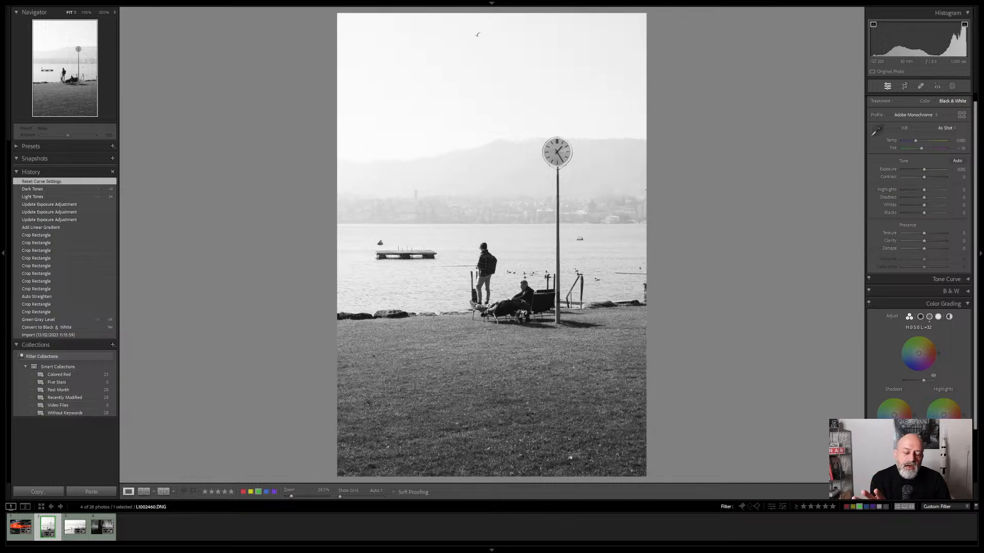
drag(924, 380, 915, 380)
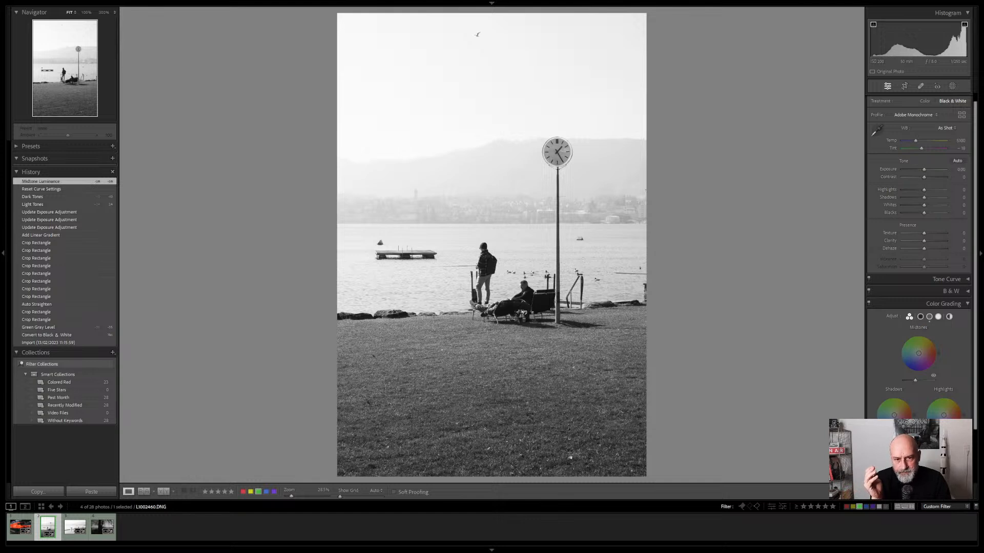
- Adjust the lake photo's tone curve, setting highlights to -4 and lights to -18 and fine-tuning the darks
click(947, 280)
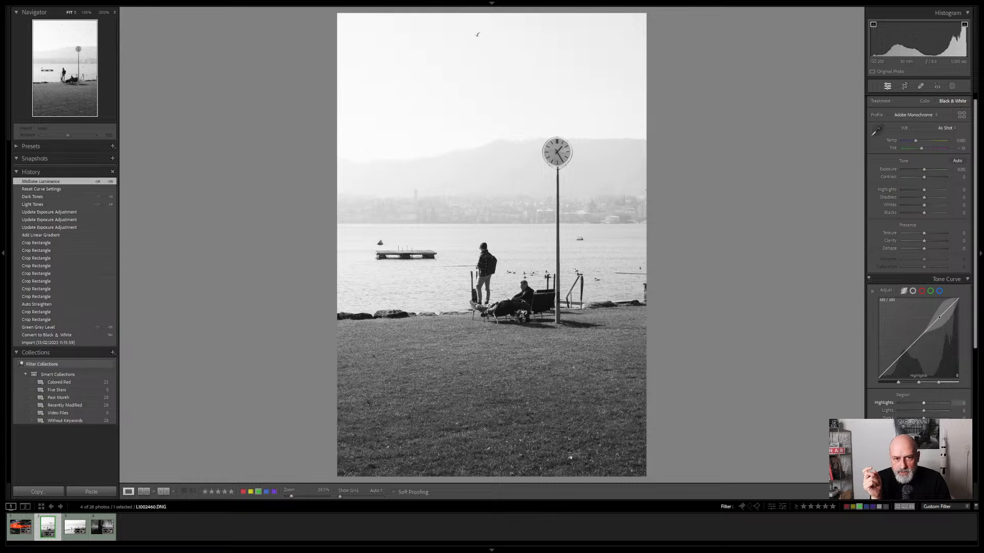
drag(939, 317, 940, 318)
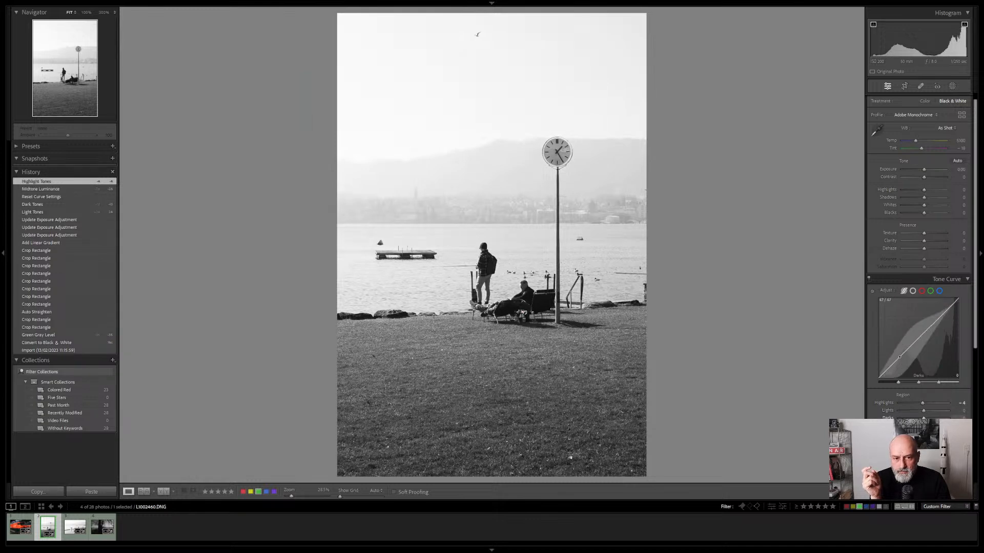
drag(899, 357, 921, 340)
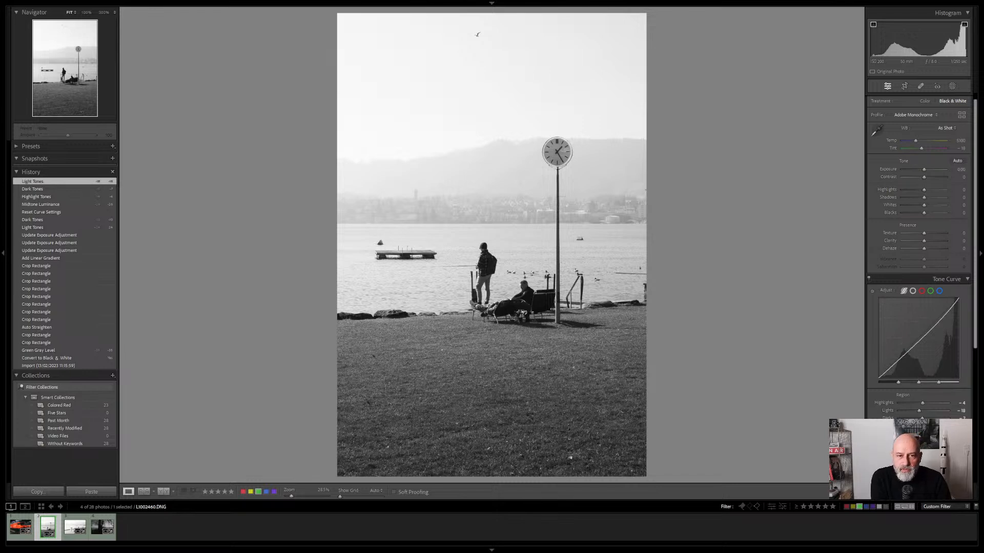
- Remove the small bird above the mountain ridge with a size 42 healing spot at 100% view
click(505, 137)
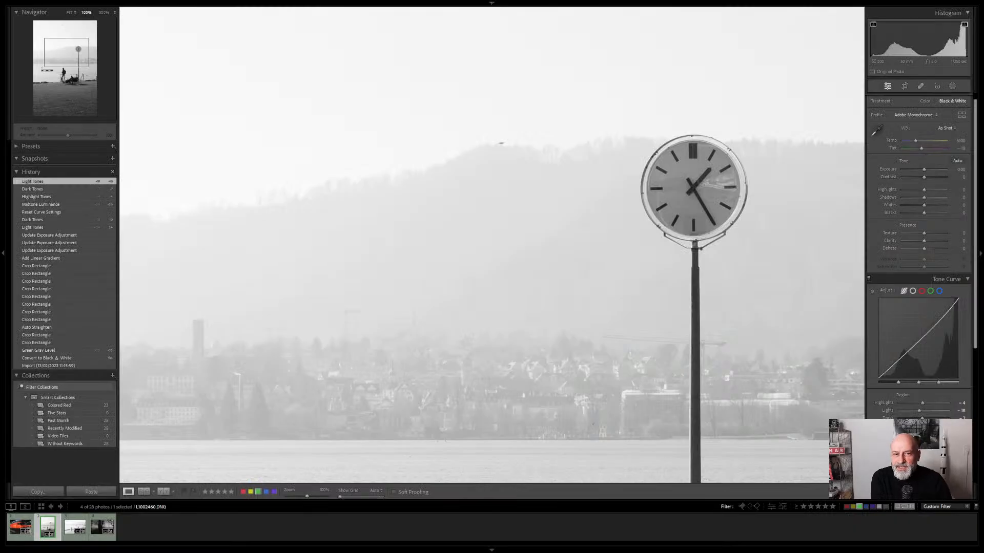
key(q)
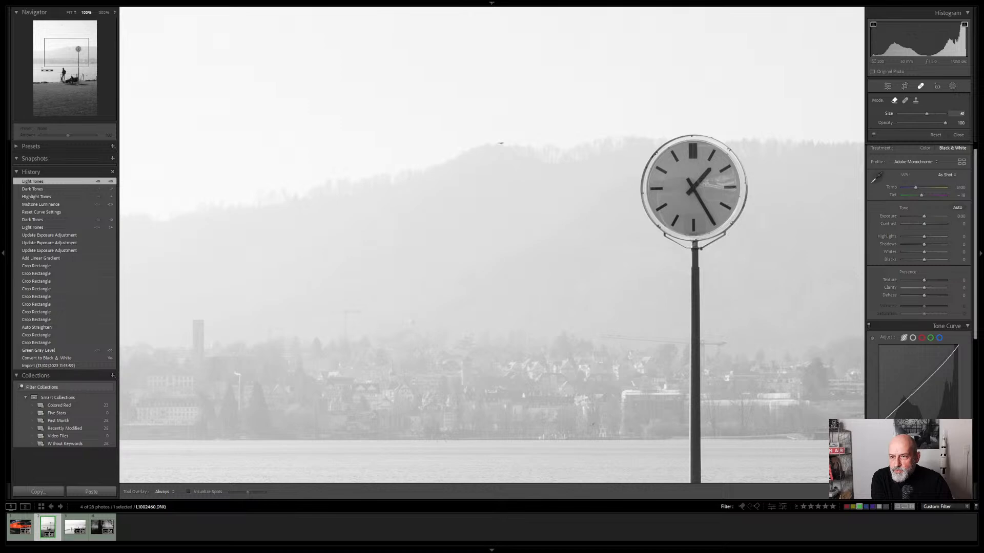
key(bracketleft)
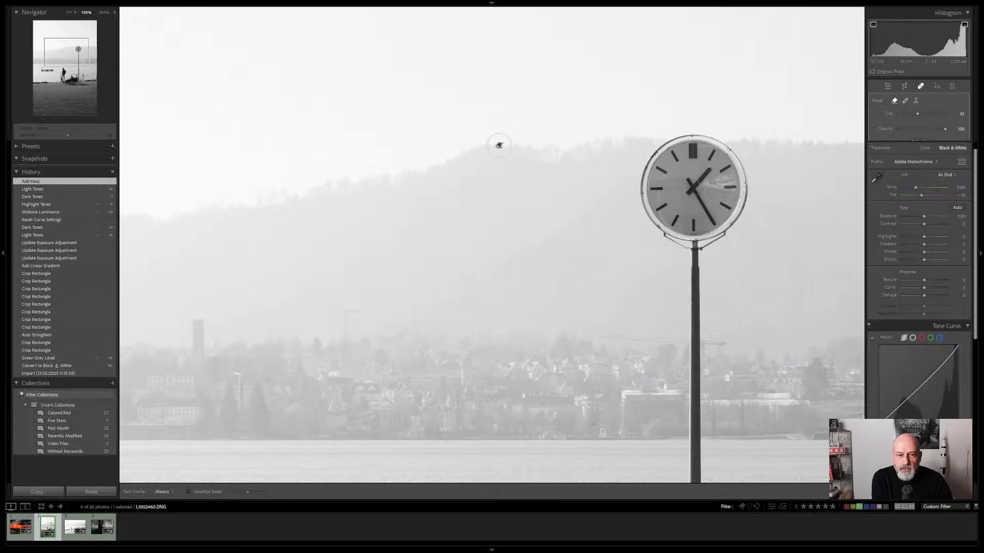
click(499, 145)
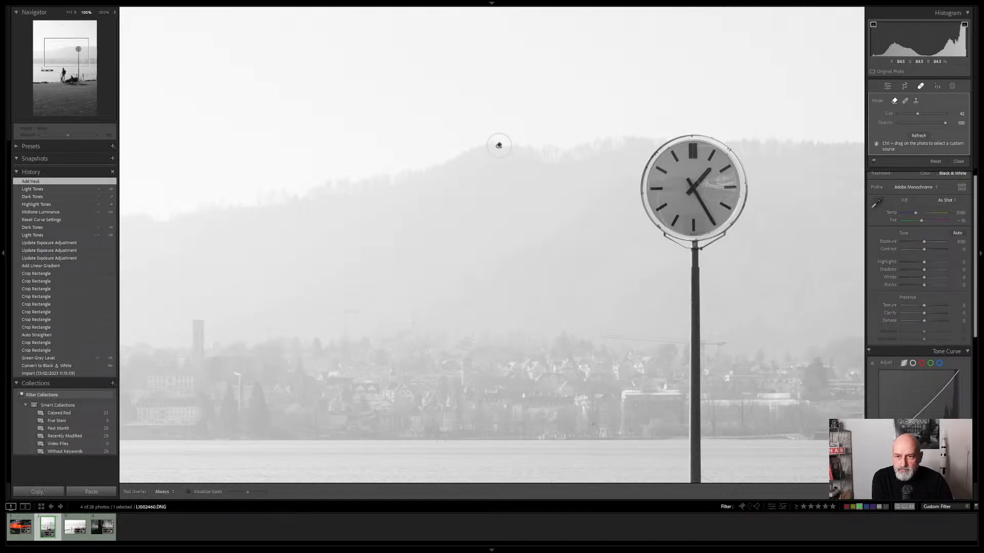
key(q)
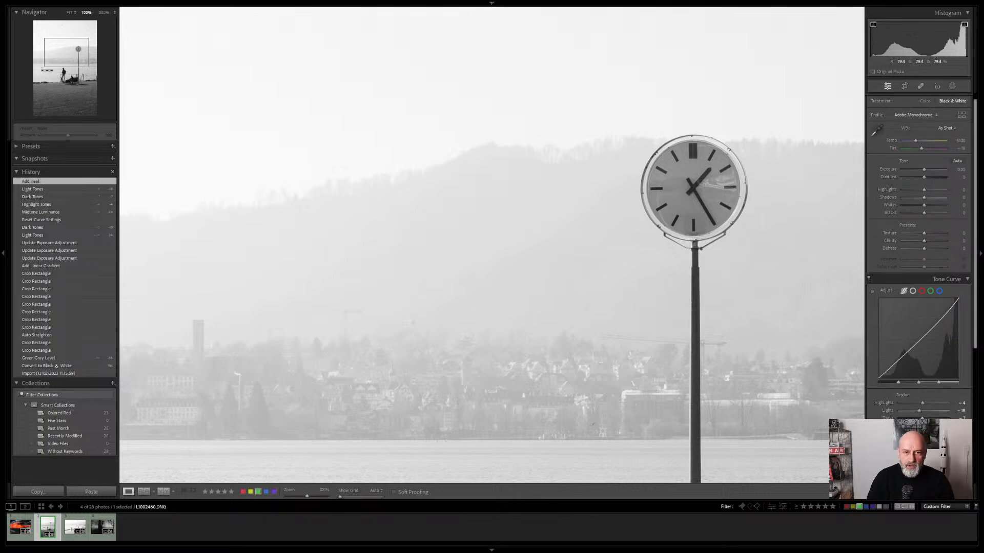
- Undo the last healing spot on the lake photo and remove the small bird above the mountain ridge with a new one
key(ctrl+z)
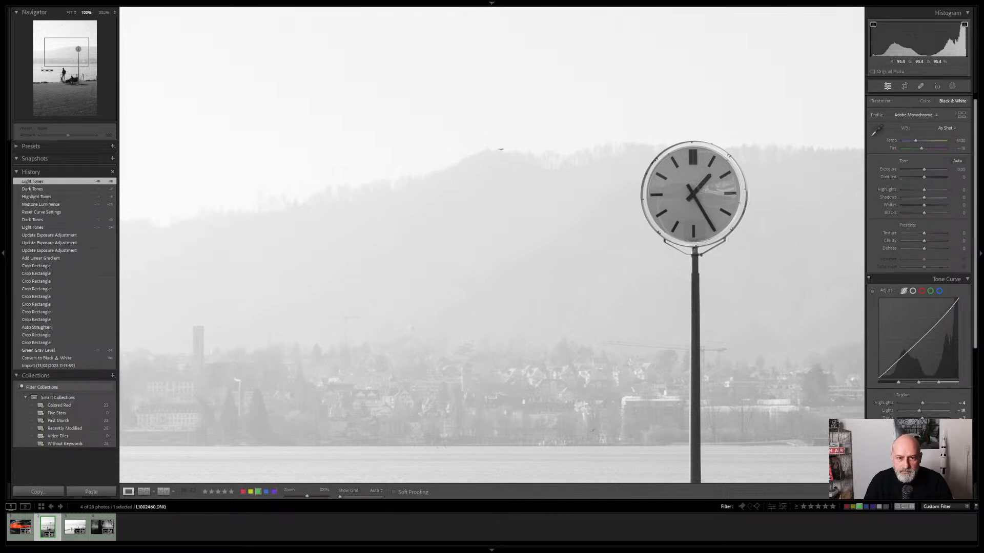
scroll(491, 245, up, 3)
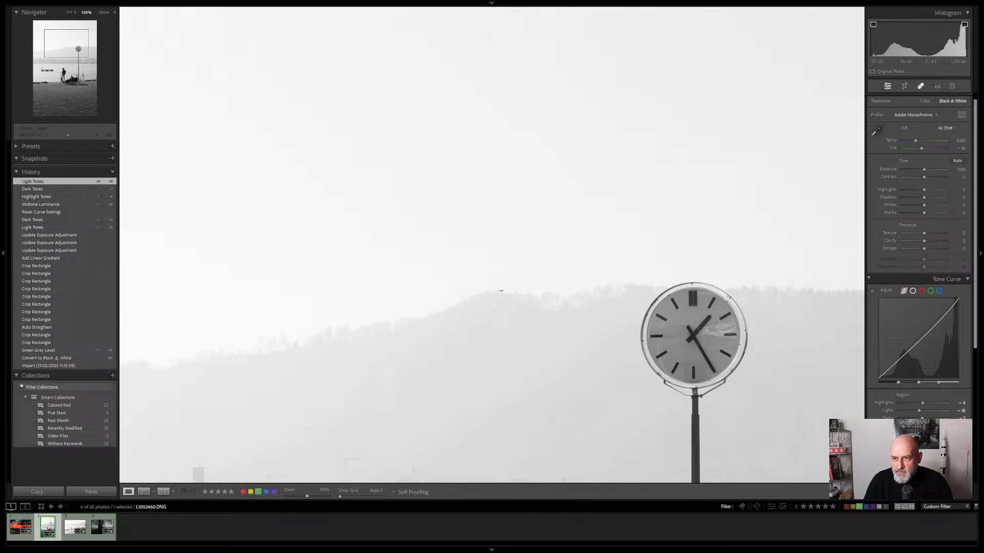
click(920, 86)
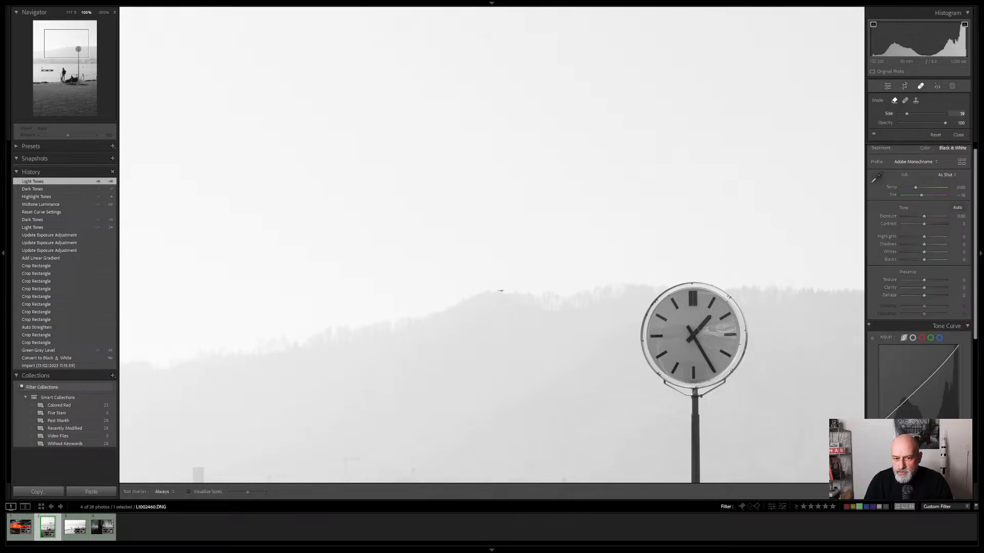
click(500, 290)
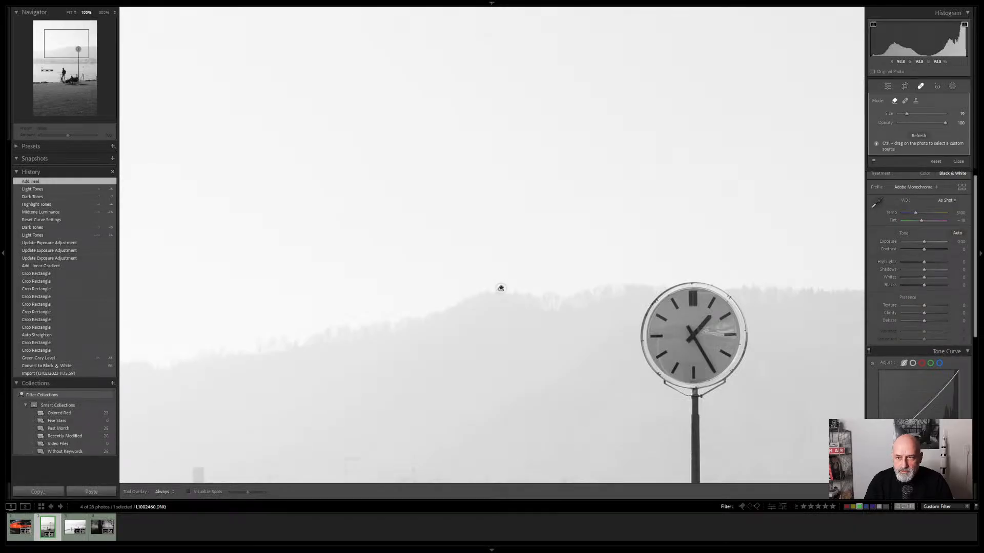
click(887, 86)
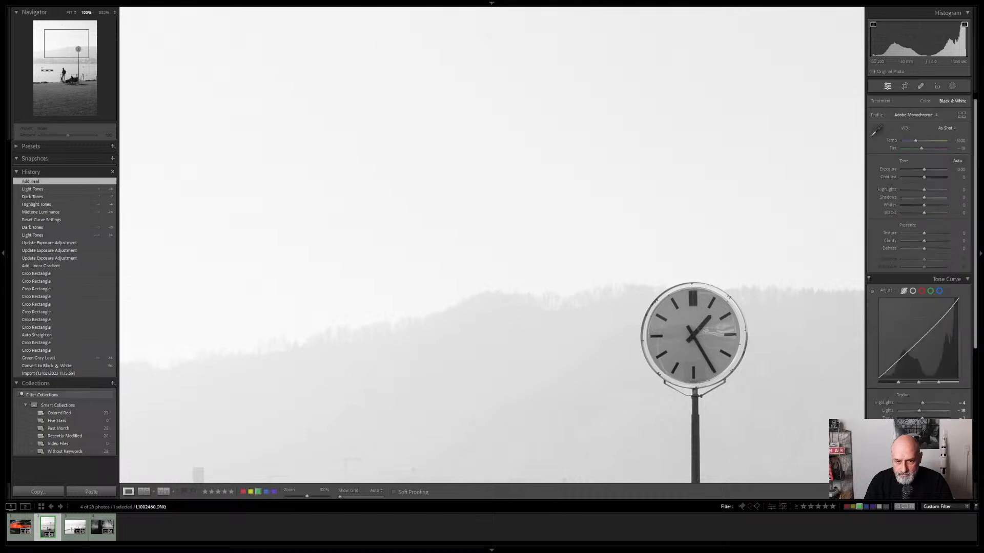
- Check the people by the shore at 100% and raise the lake photo's shadows to +14
key(z)
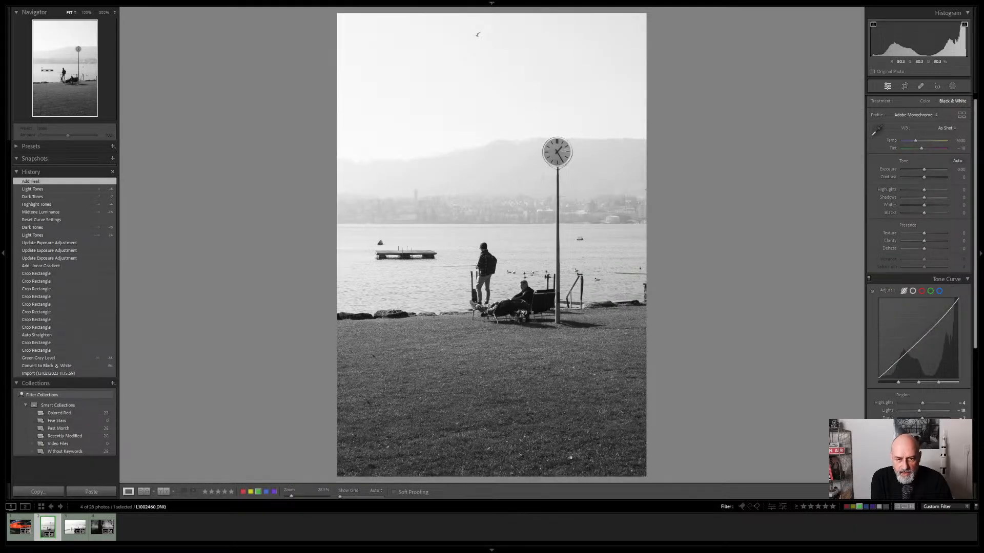
click(503, 300)
drag(503, 300, 547, 272)
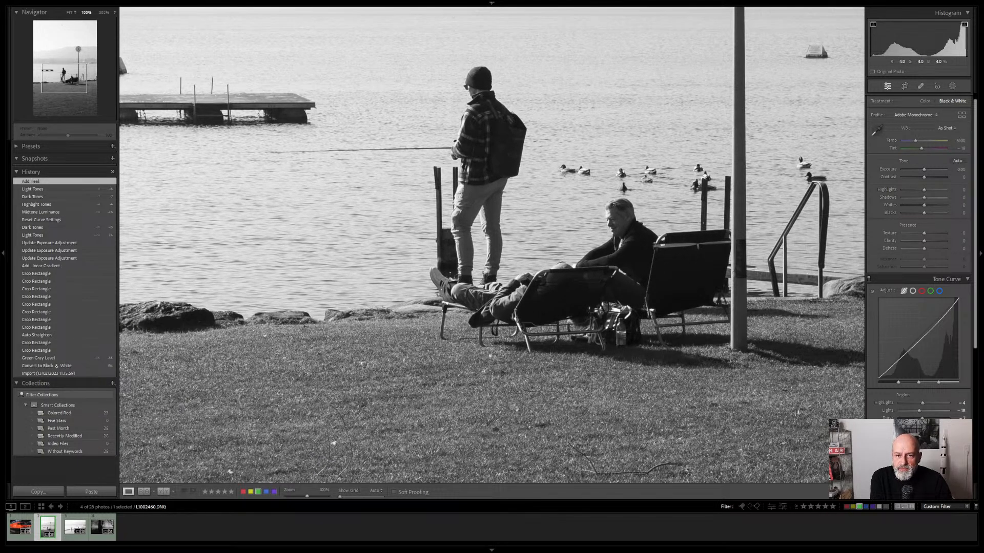
drag(547, 225, 581, 254)
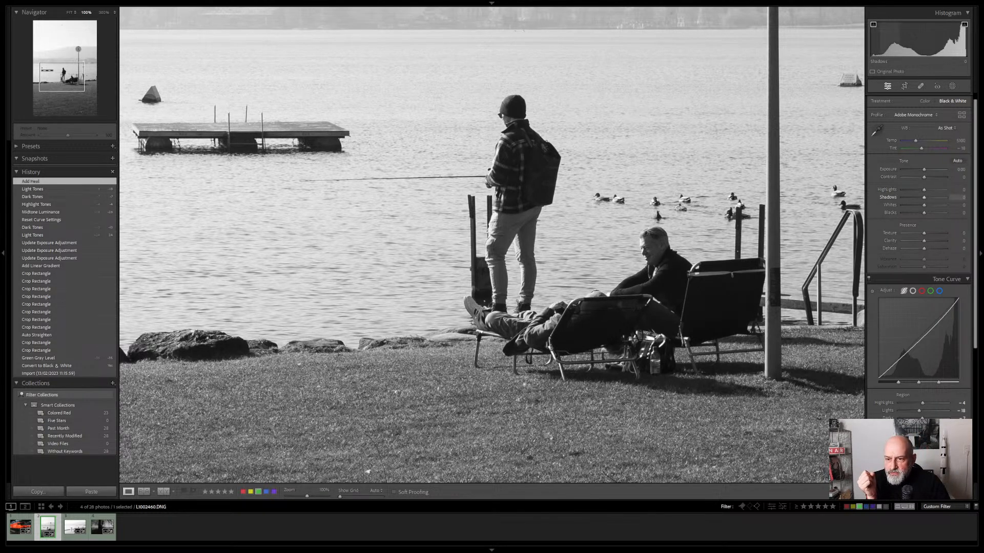
mouse_move(924, 198)
mouse_down()
mouse_move(940, 197)
mouse_move(927, 197)
mouse_up()
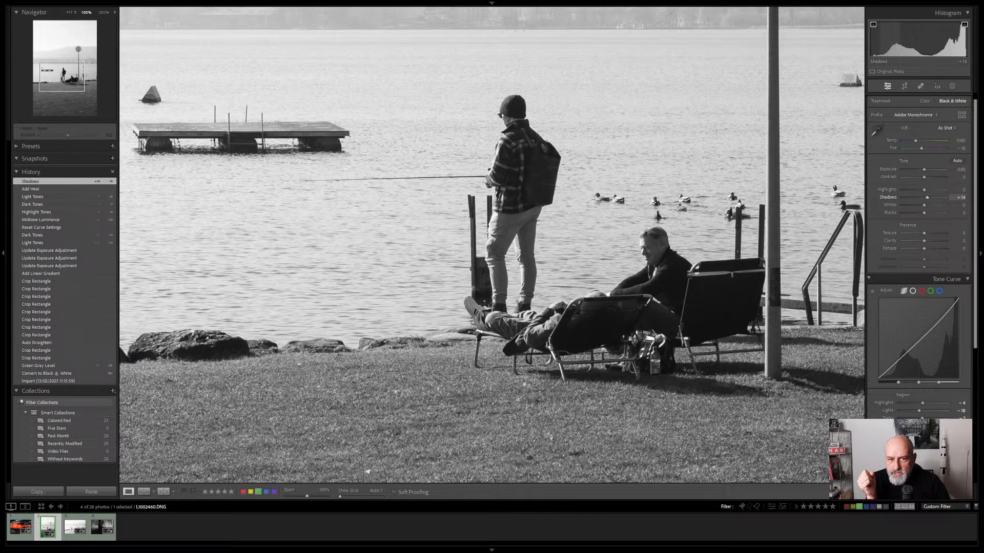
key(z)
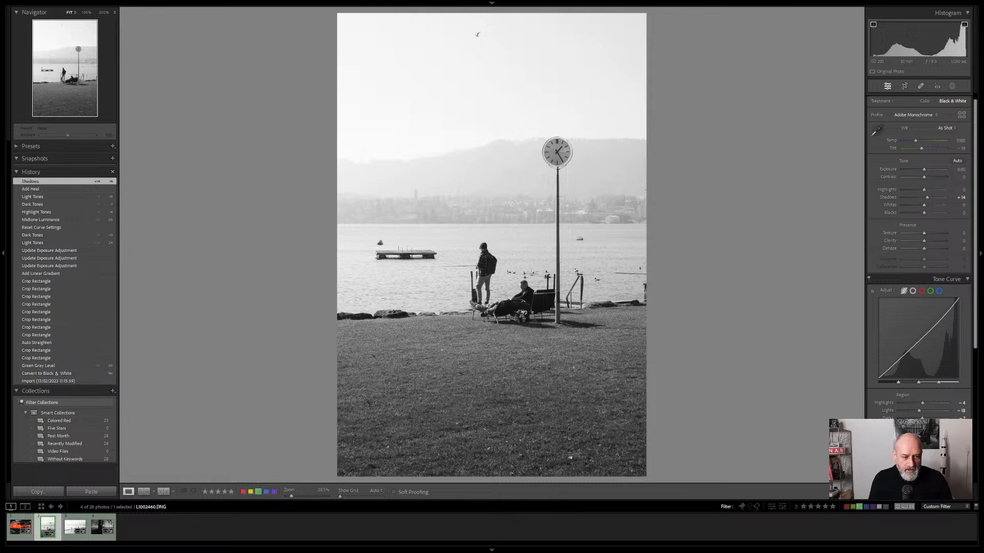
- Move on to the whale sculpture photo and slightly darken its midtones luminance in Color Grading
key(Left)
key(Right)
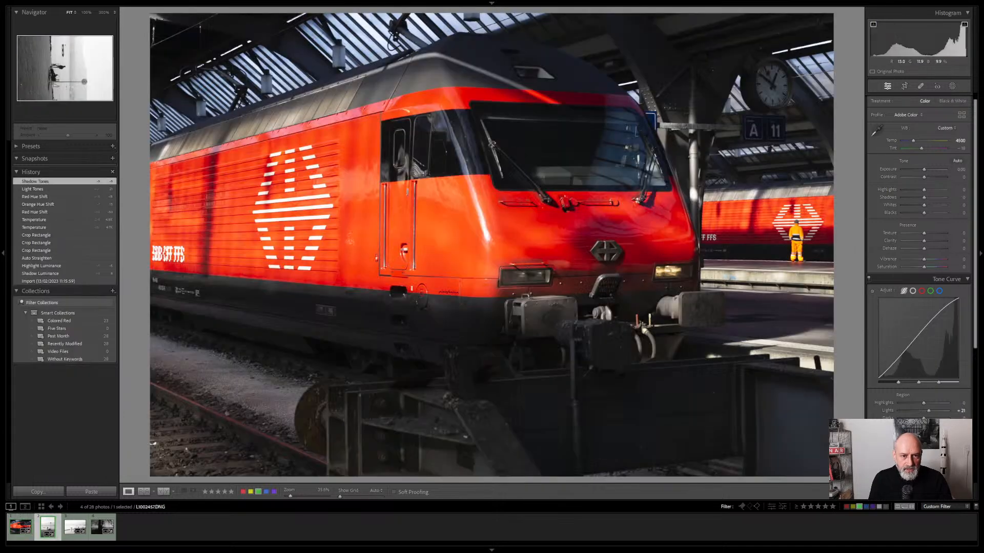
key(Right)
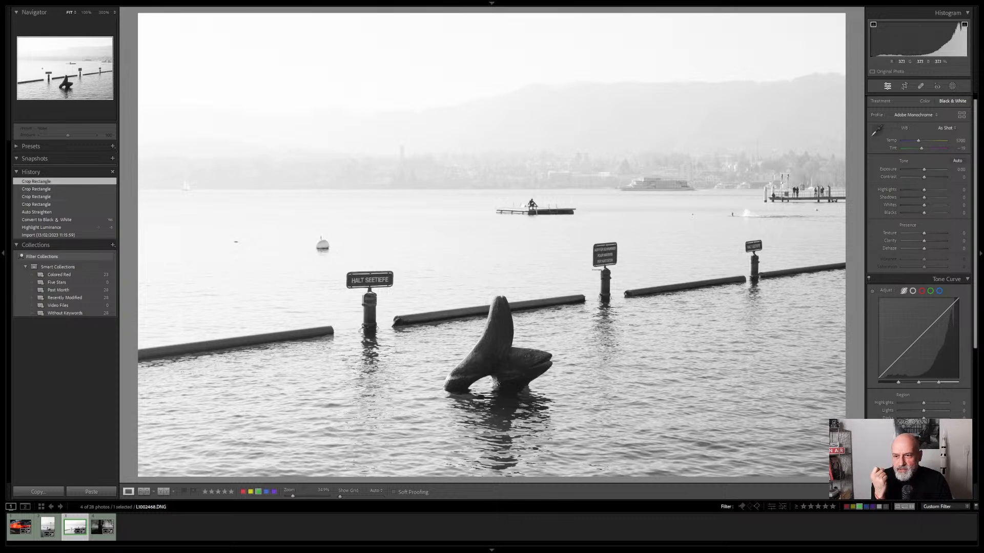
scroll(918, 256, down, 5)
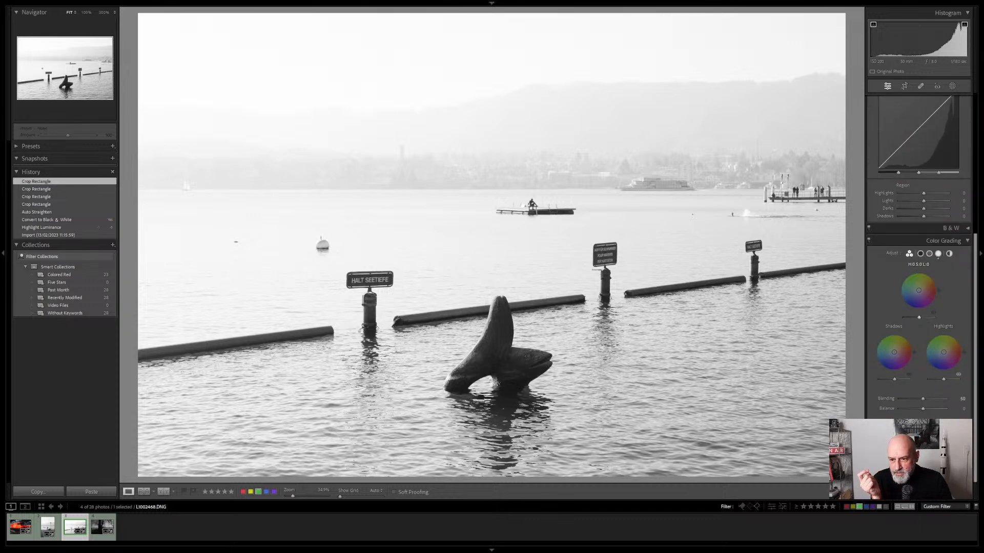
mouse_move(919, 317)
mouse_down()
mouse_move(906, 317)
mouse_move(915, 317)
mouse_up()
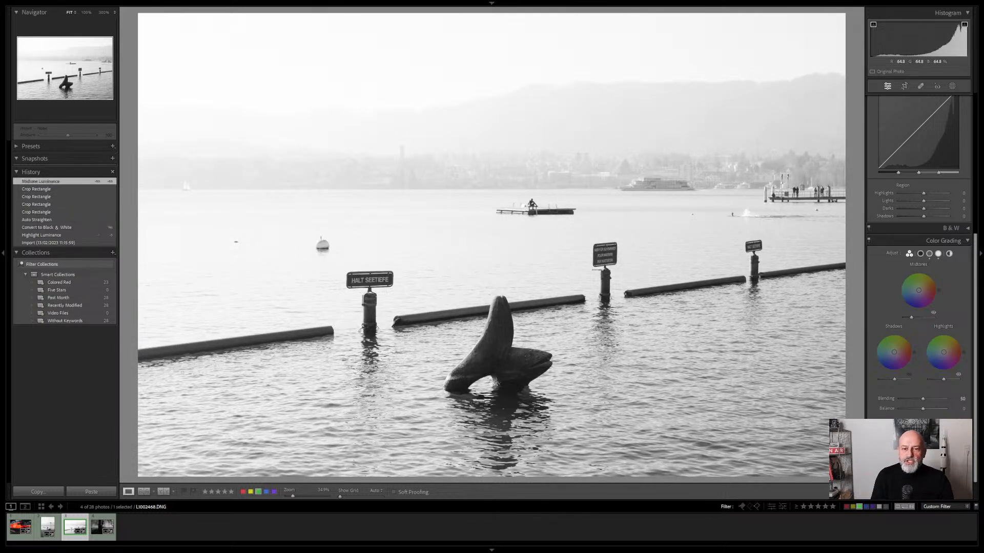
- Remove the small dark speck floating on the water beside the white buoy with a healing spot at 100% view
key(z)
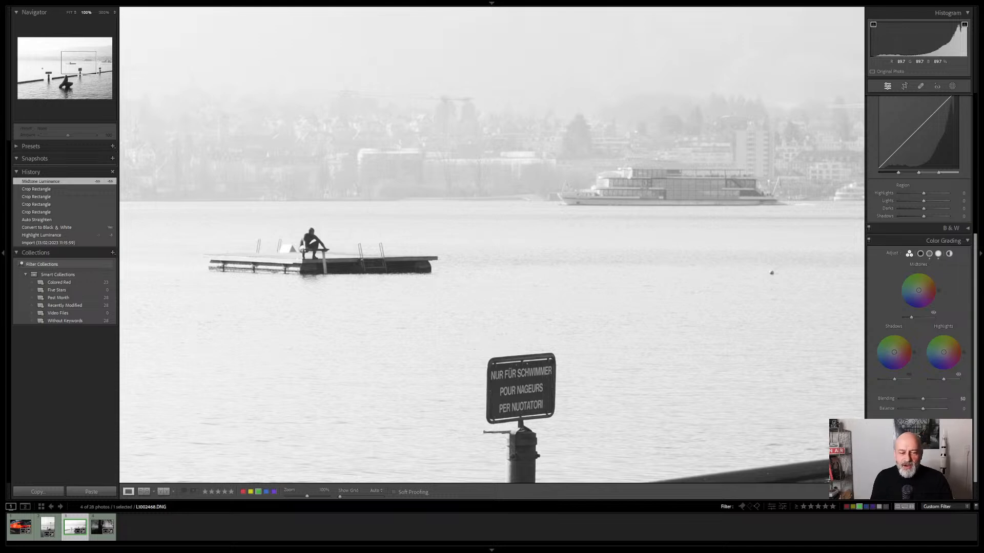
drag(492, 223, 477, 365)
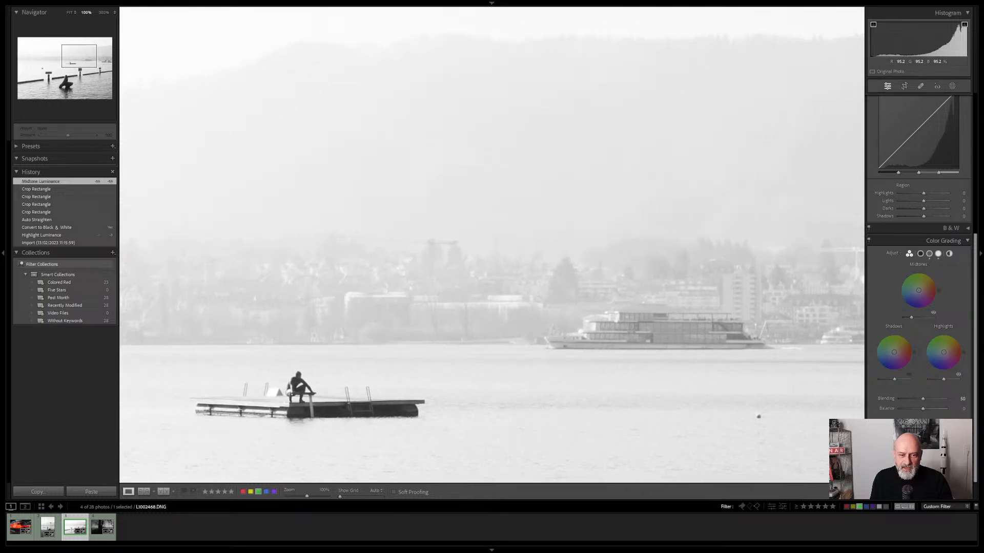
key(z)
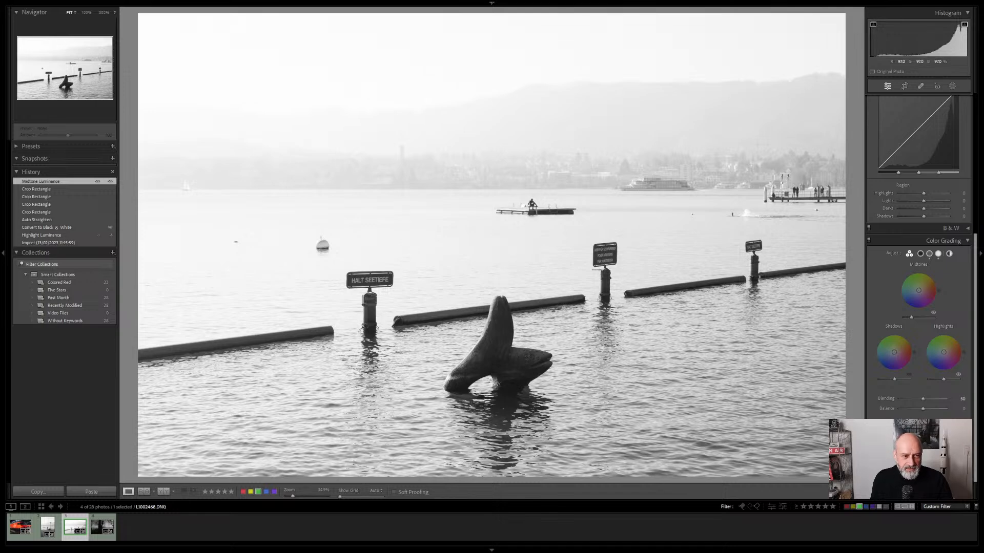
key(z)
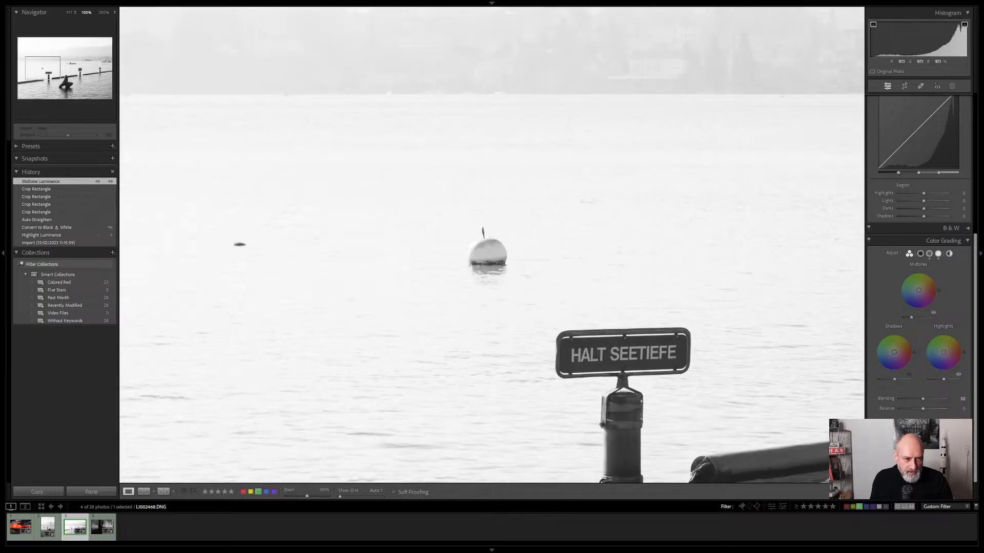
key(q)
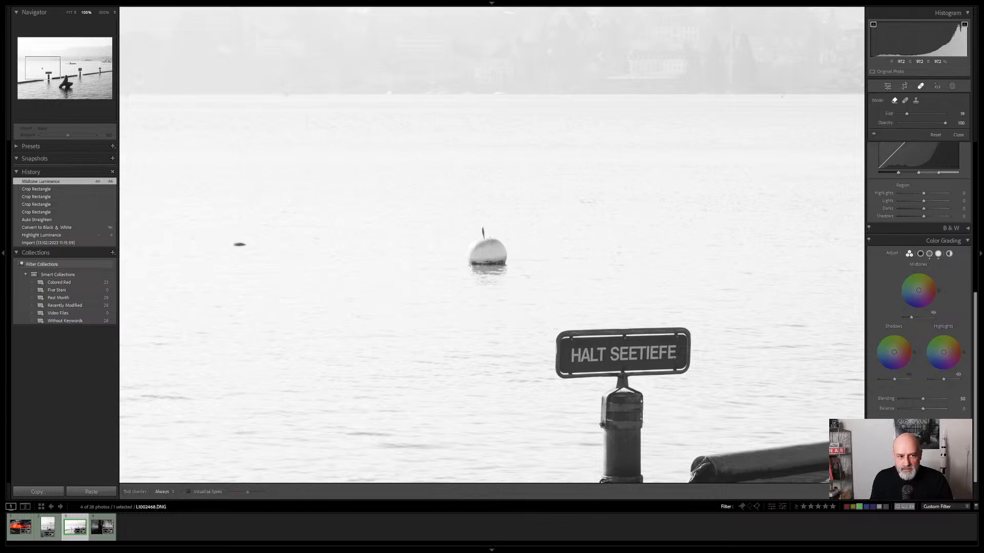
click(238, 244)
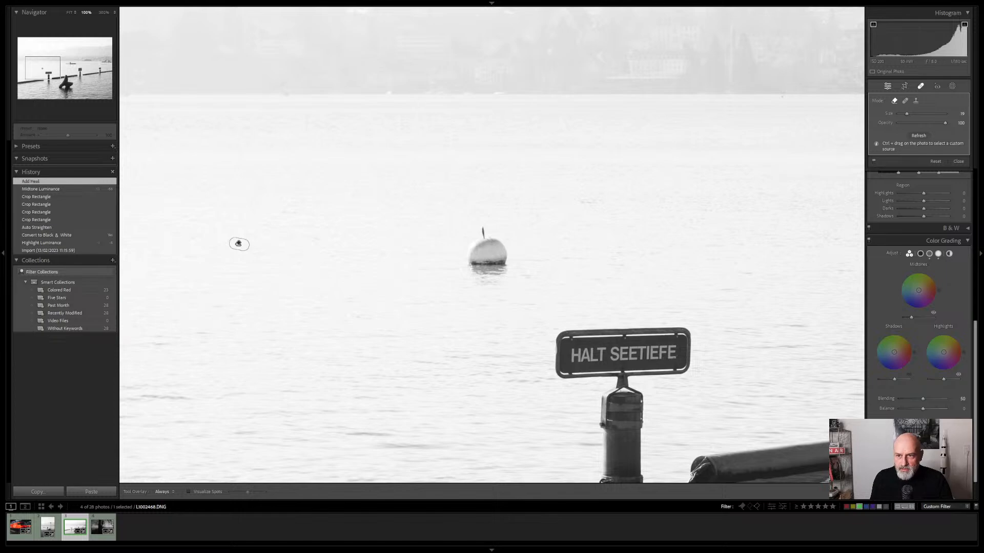
key(q)
- Examine the buoy, swimming platform, warning signs, ferry and swimmers in the whale photo at 100% view
key(z)
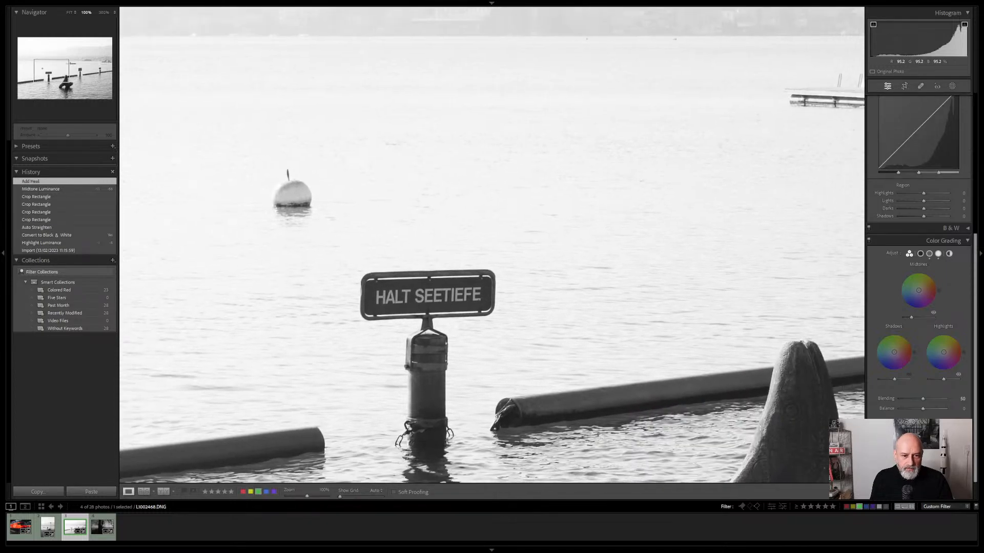
key(z)
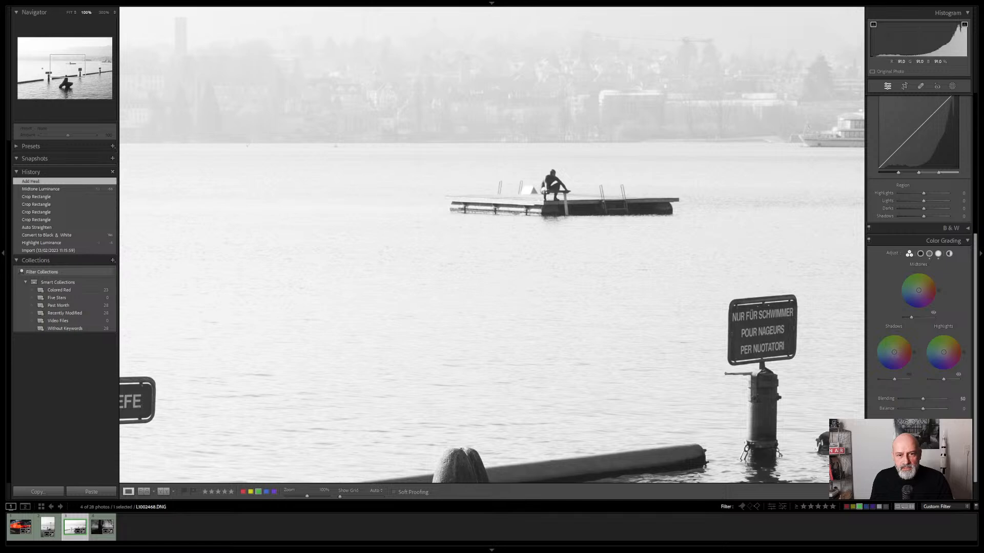
key(z)
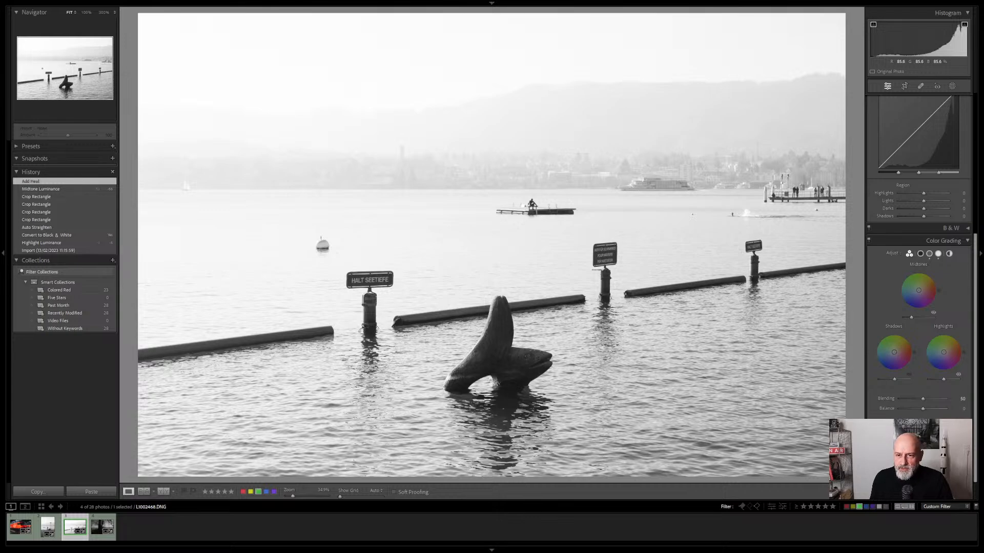
click(801, 190)
drag(802, 190, 601, 208)
click(704, 197)
click(720, 212)
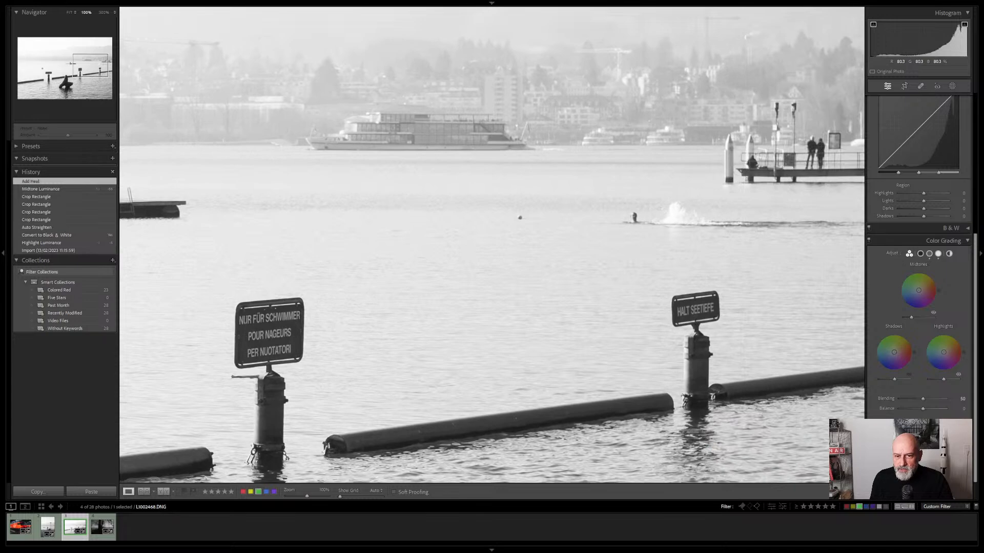
key(z)
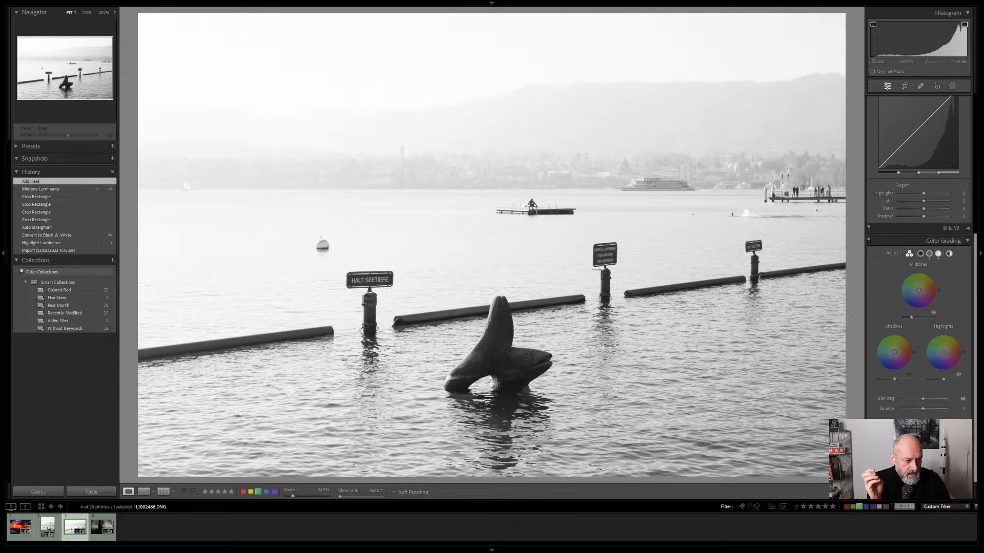
- Create a virtual copy of the whale photo and crop it to a vertical 2 x 3 frame around the sculpture, platform and swimmers' sign
key(ctrl+apostrophe)
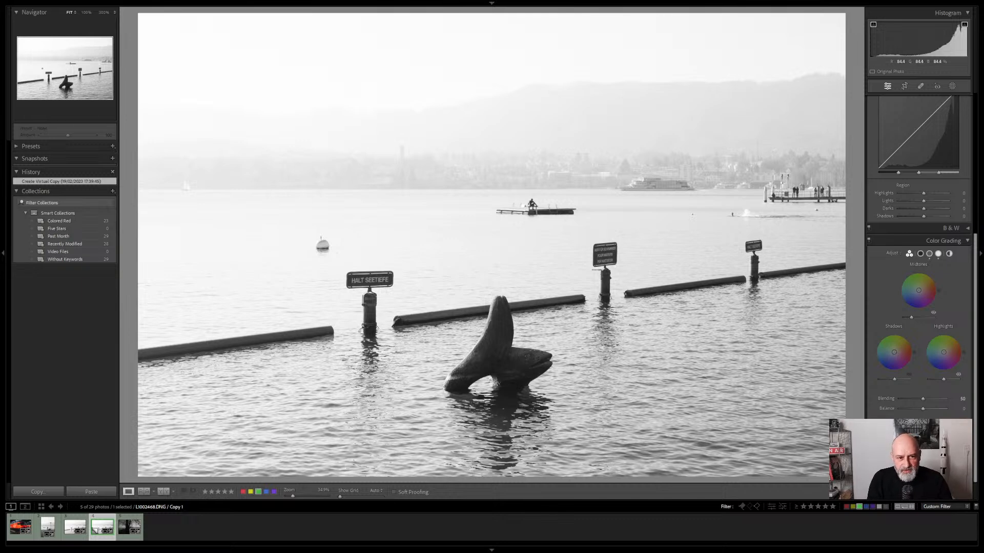
key(r)
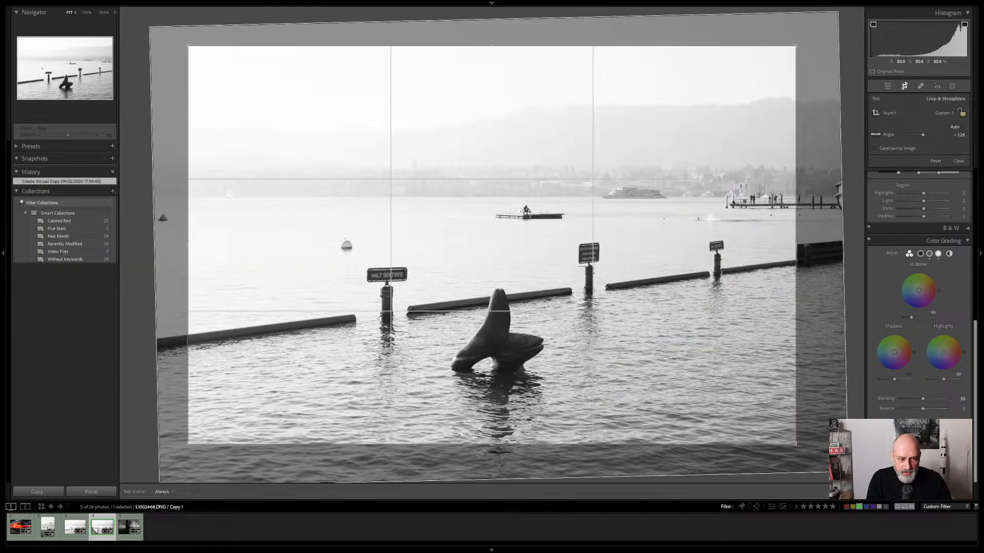
drag(188, 444, 445, 408)
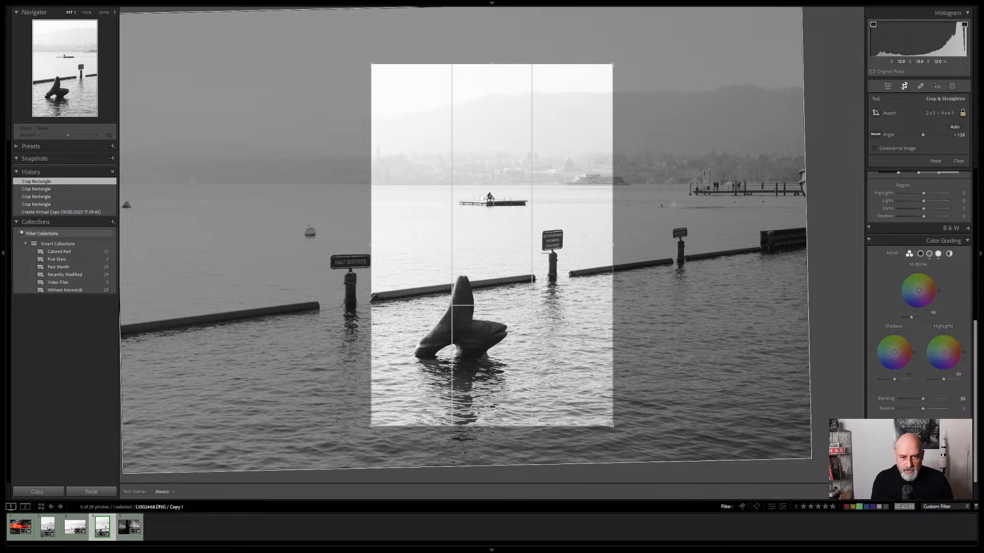
key(Return)
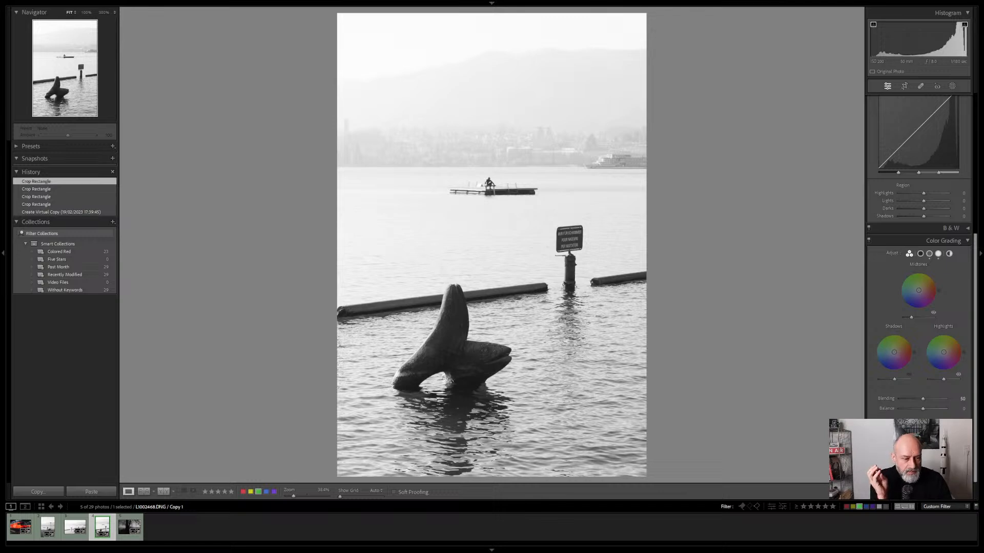
- Try a tighter horizontal crop on a second virtual copy of the original whale photo, and discard that copy
key(Left)
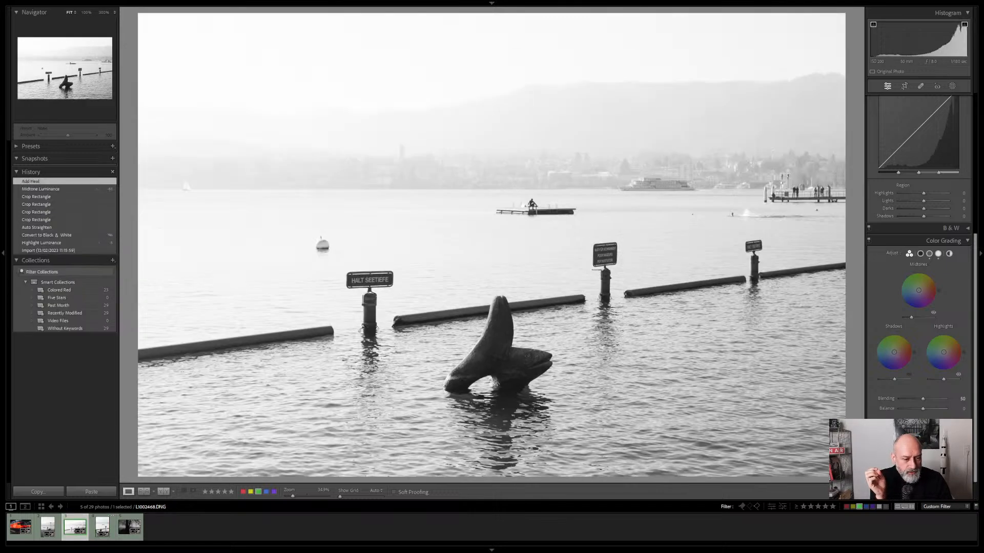
key(ctrl+apostrophe)
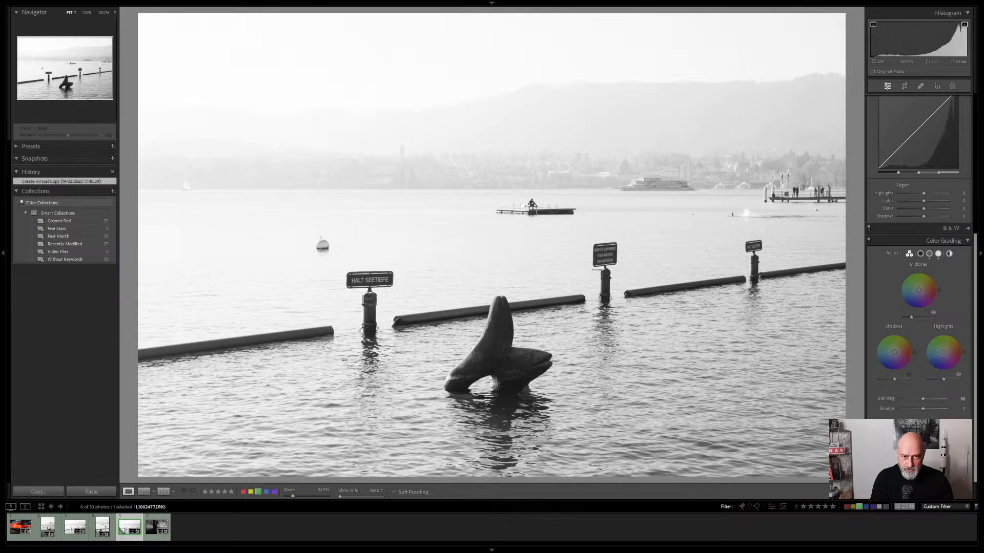
key(r)
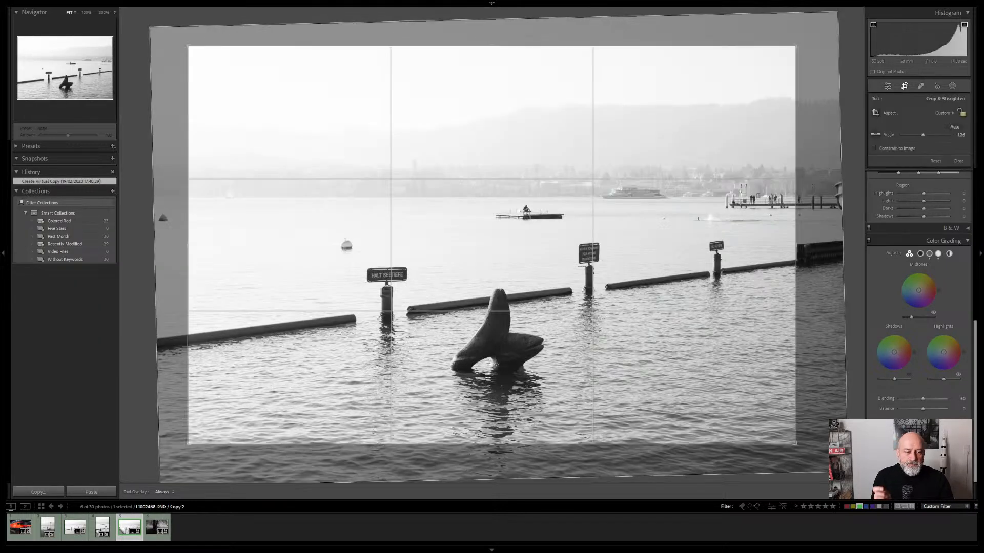
drag(188, 444, 338, 367)
drag(491, 245, 551, 237)
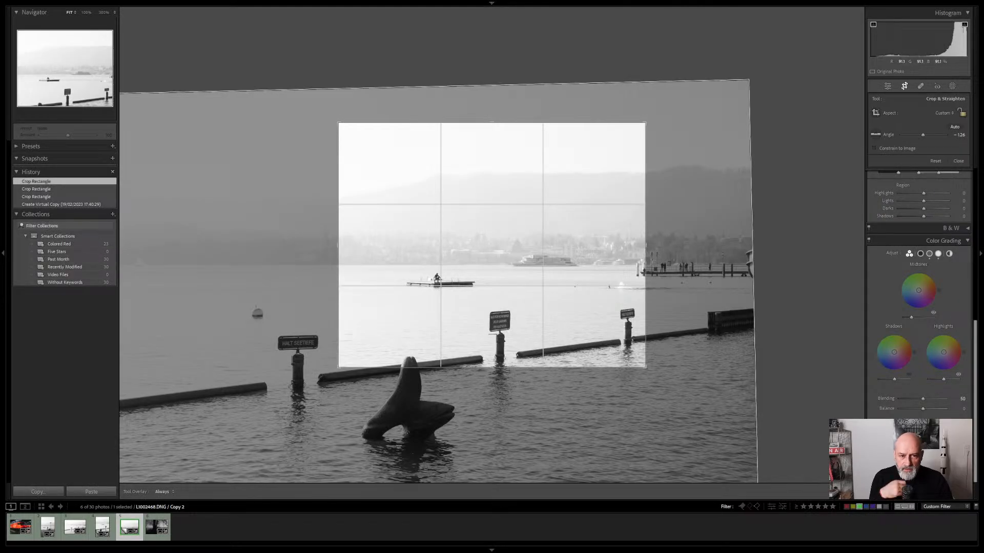
drag(499, 321, 499, 247)
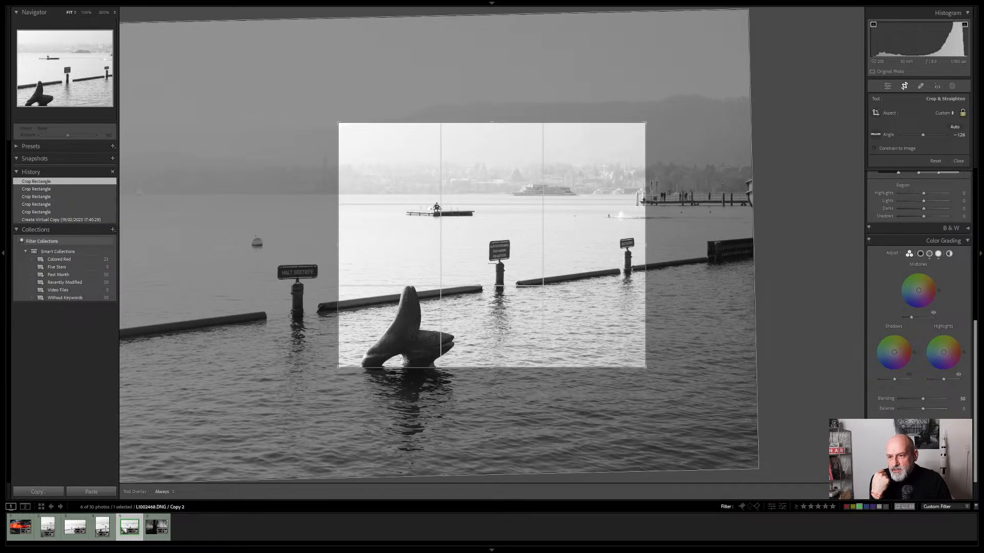
drag(492, 245, 505, 277)
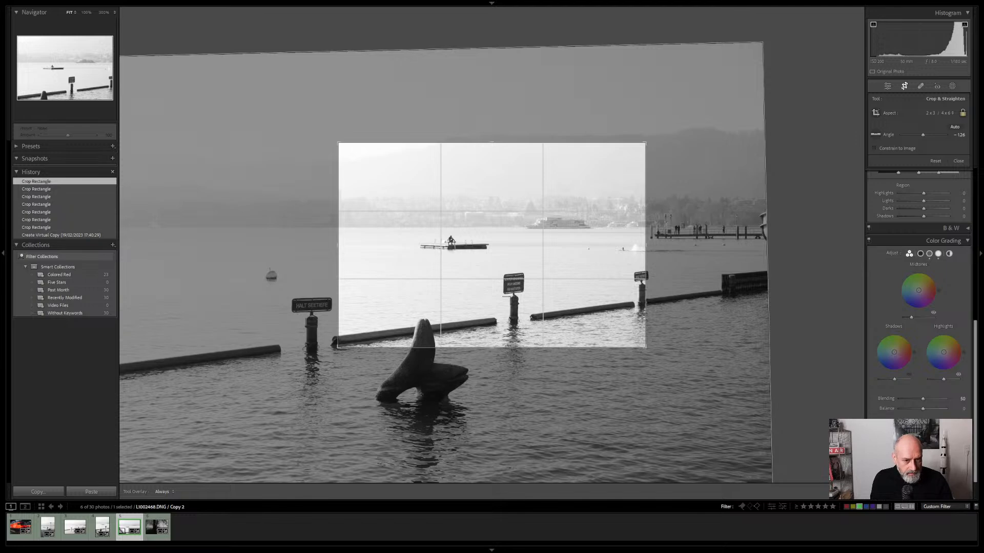
key(Delete)
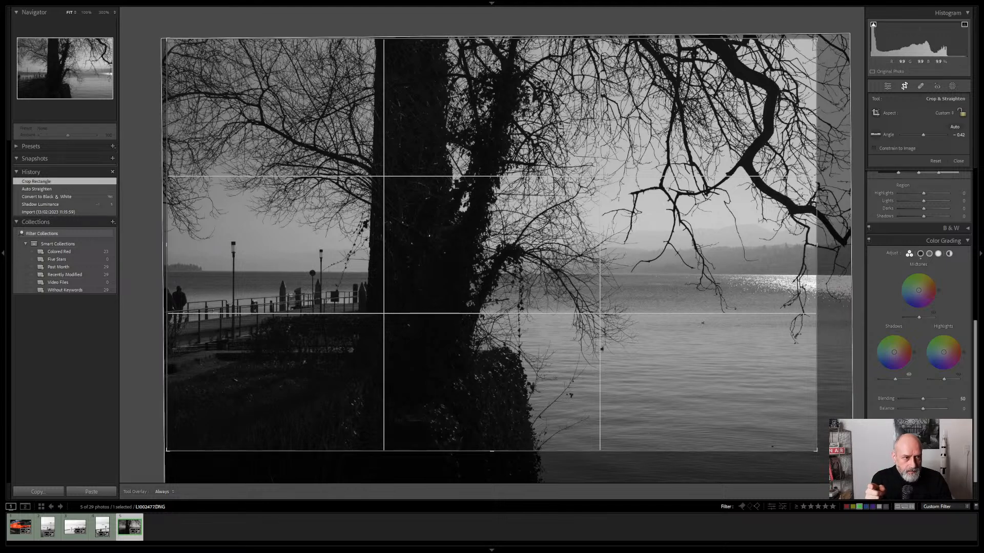
- Crop the tree-by-the-lake photo slightly tighter to exclude the people standing at the edge of the pier
drag(166, 451, 179, 443)
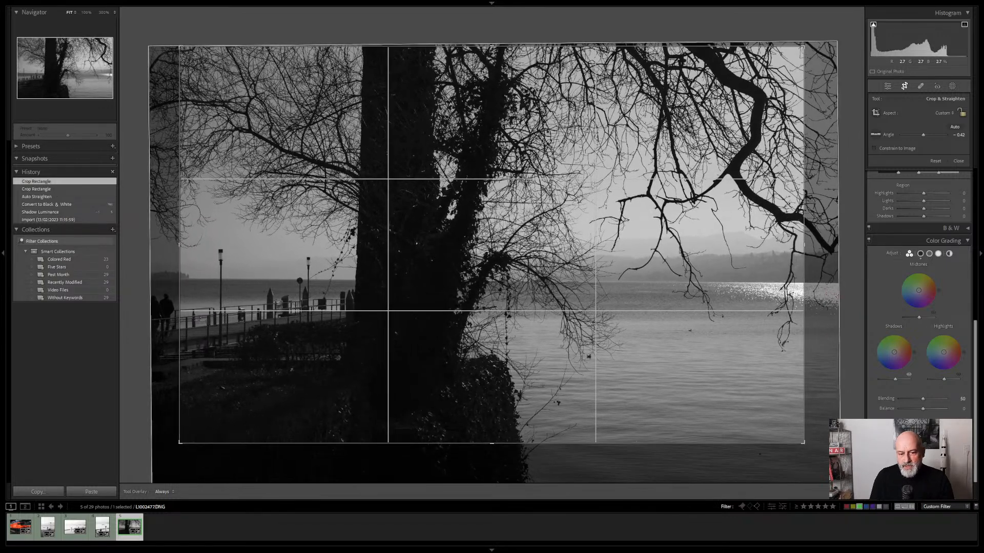
key(Return)
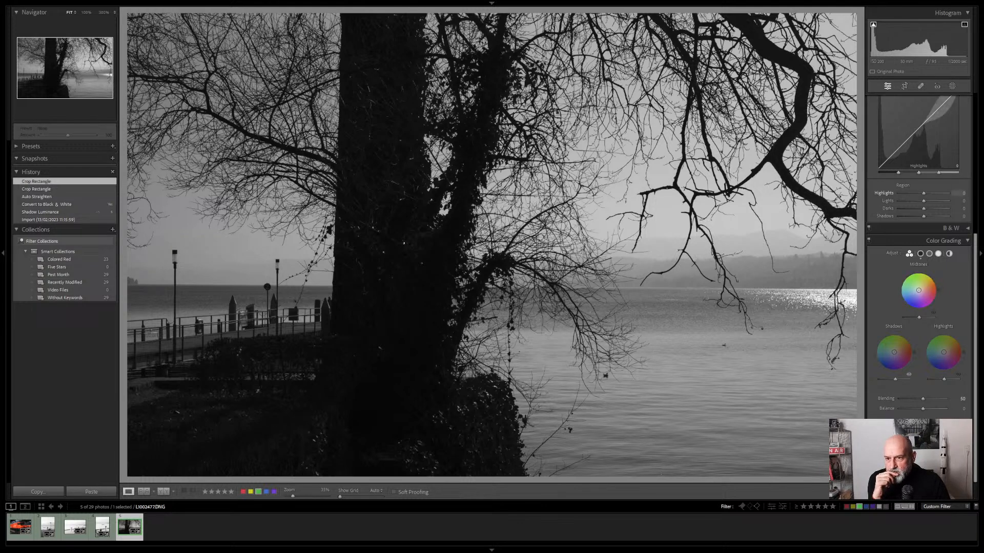
- Raise the tree photo's Exposure to +0.79 and lift the tone curve's Lights to +47 and Shadows to +17
scroll(920, 292, up, 5)
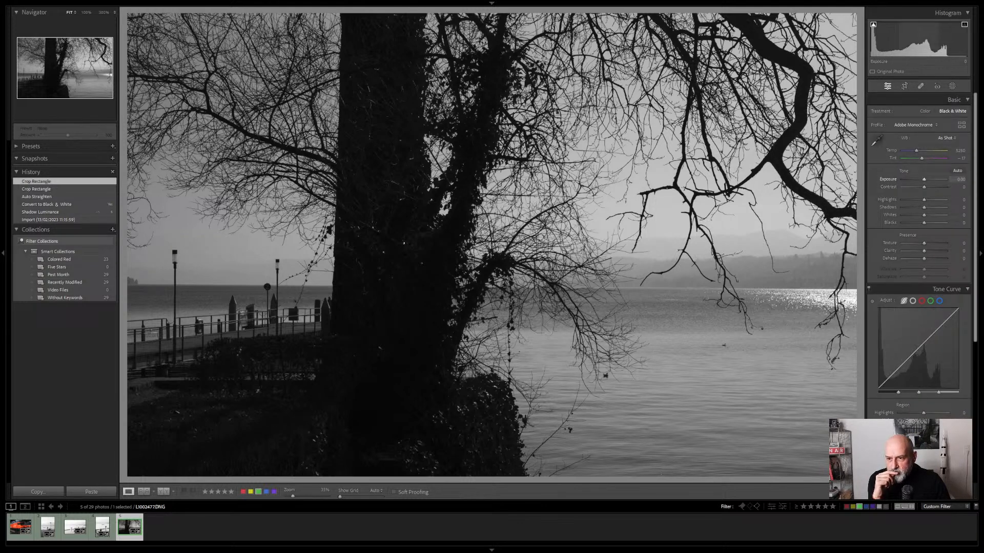
drag(924, 179, 927, 179)
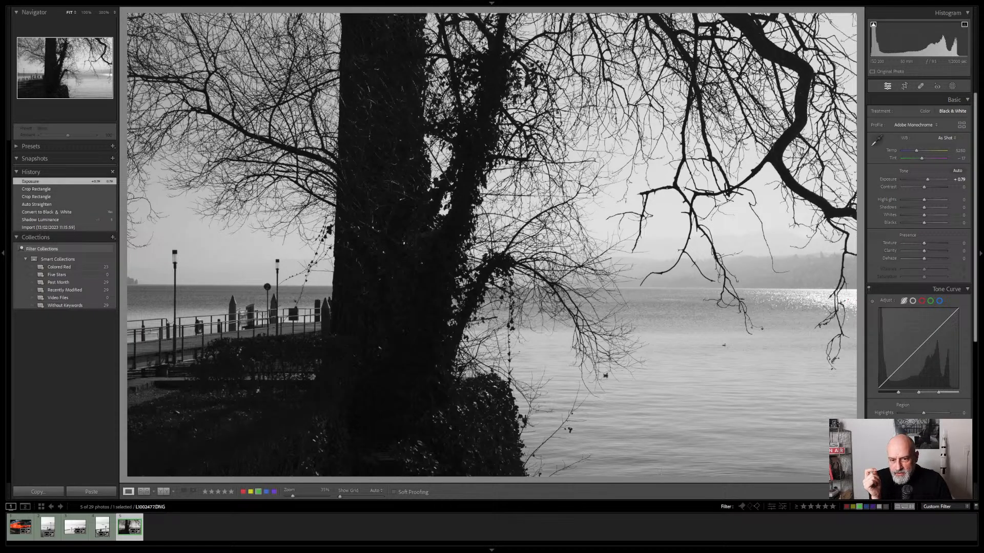
drag(939, 326, 939, 318)
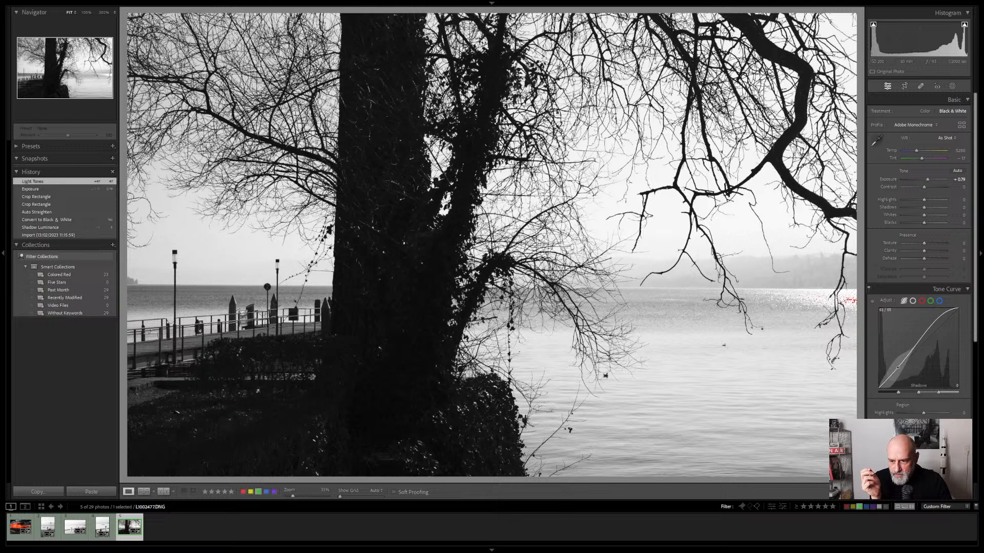
mouse_move(898, 367)
mouse_down()
mouse_move(898, 355)
mouse_move(898, 366)
mouse_up()
- Set the basic Shadows adjustment to +49, judging the trunk and ivy detail at 100% view
drag(924, 207, 946, 207)
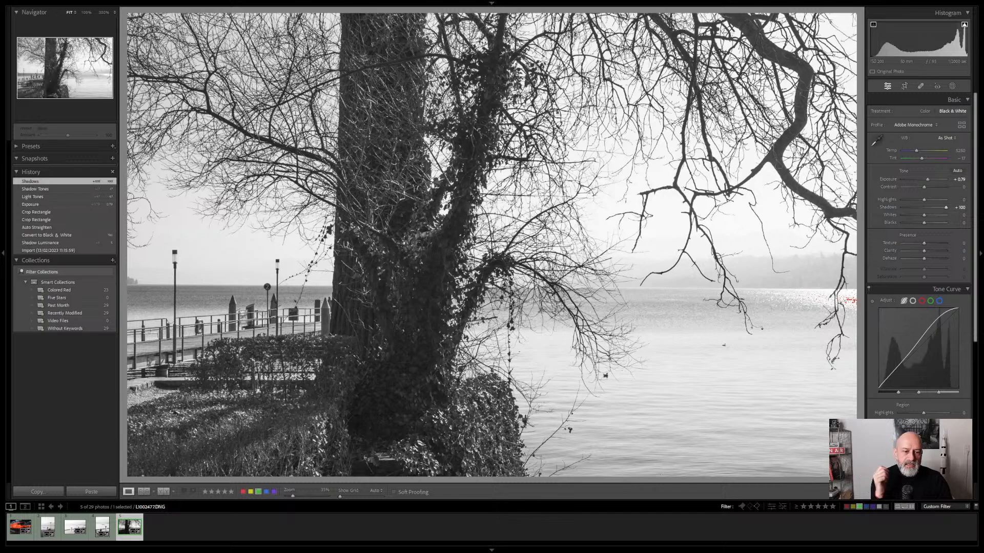
key(z)
drag(492, 246, 672, 244)
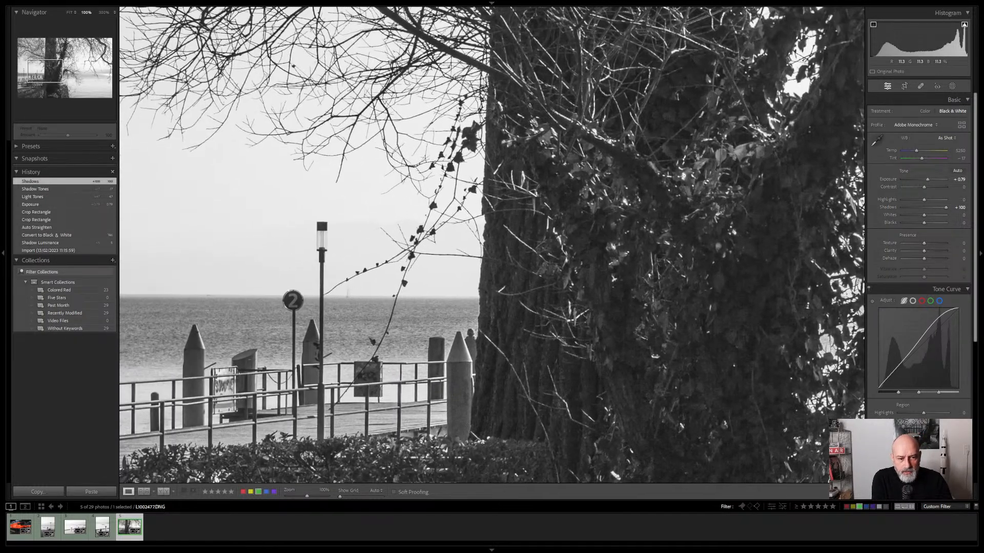
key(z)
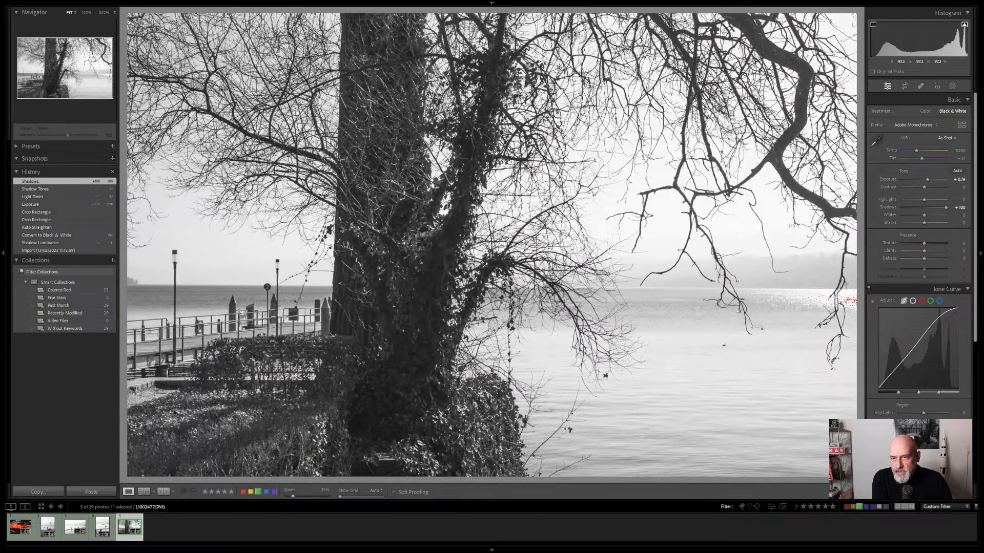
drag(946, 207, 942, 207)
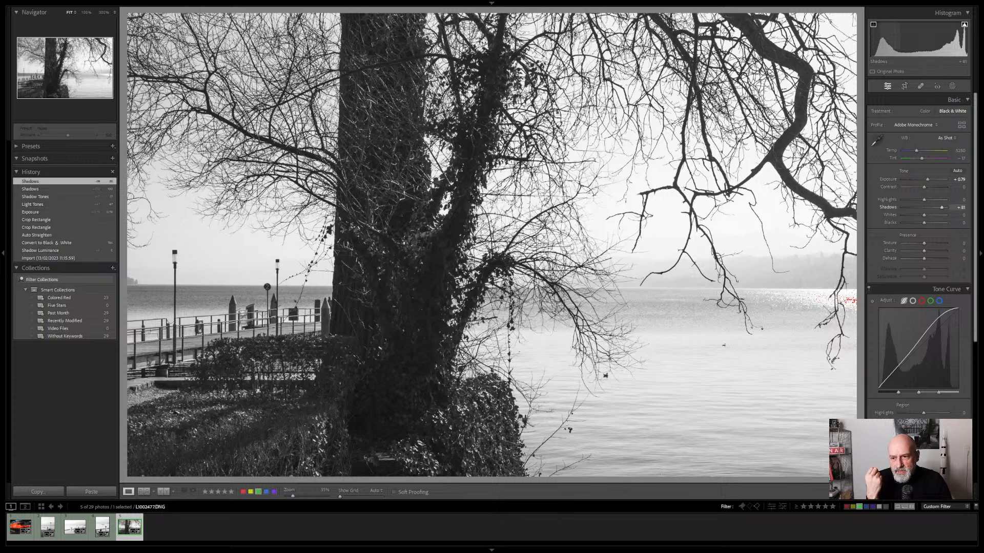
drag(941, 207, 937, 207)
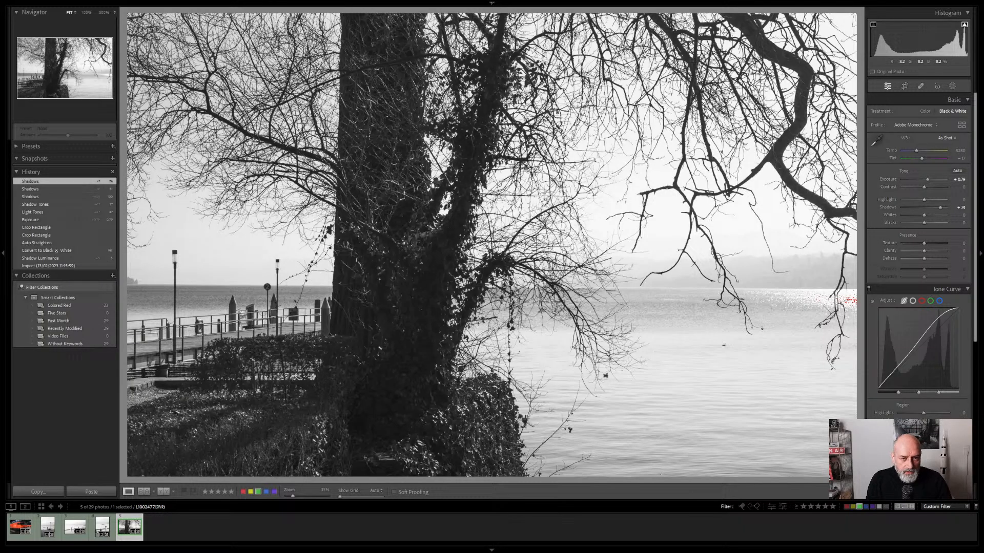
key(z)
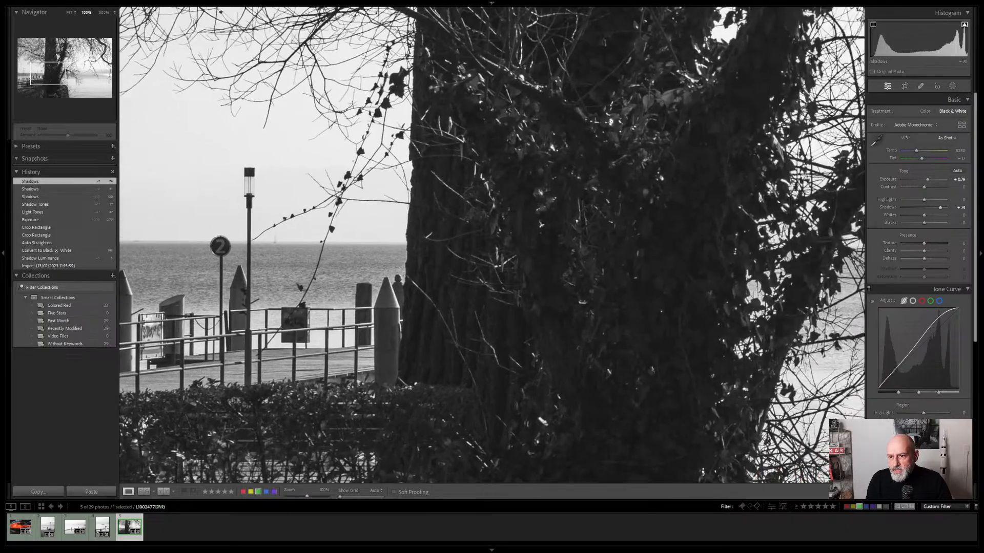
drag(940, 207, 935, 207)
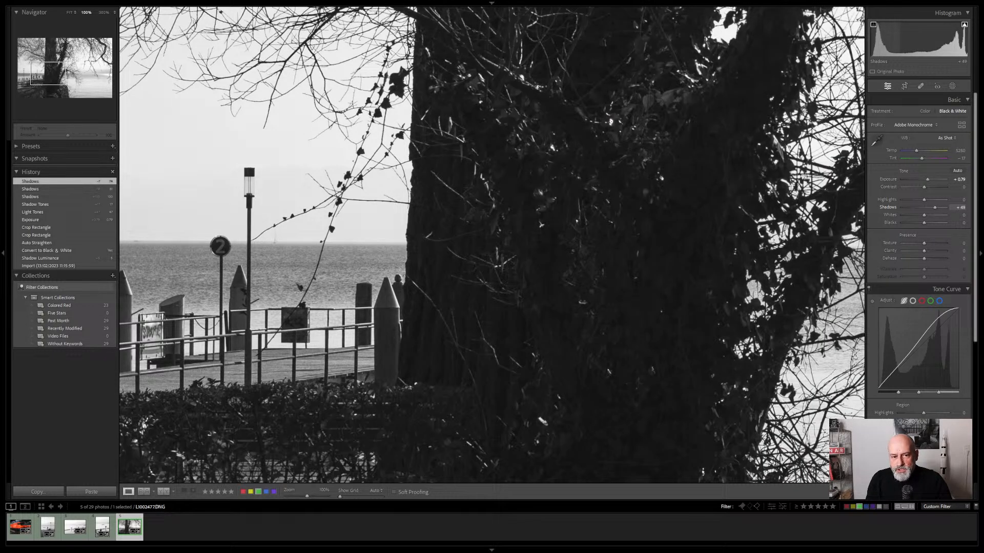
key(z)
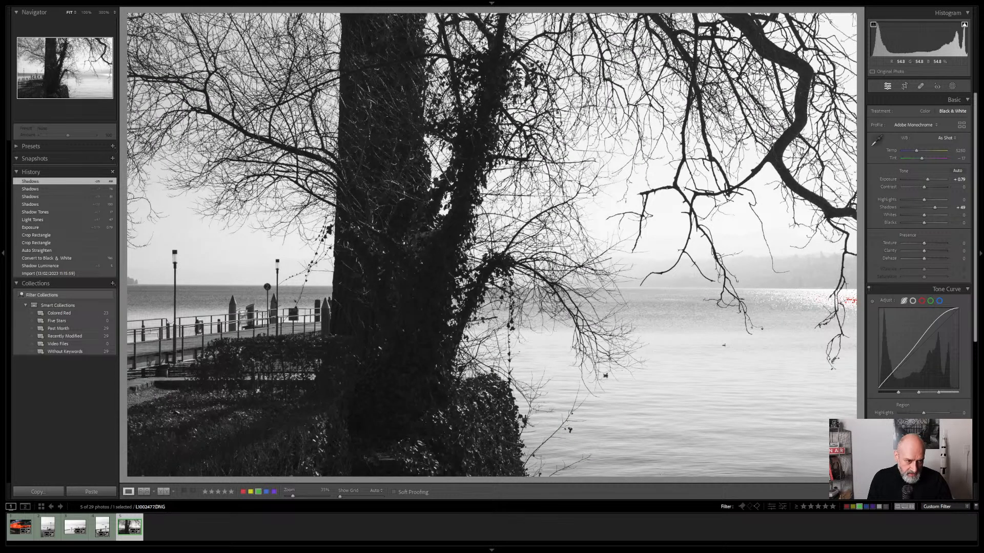
- Tighten the tree photo's crop a little further around the trunk, pier and overhanging branches
key(r)
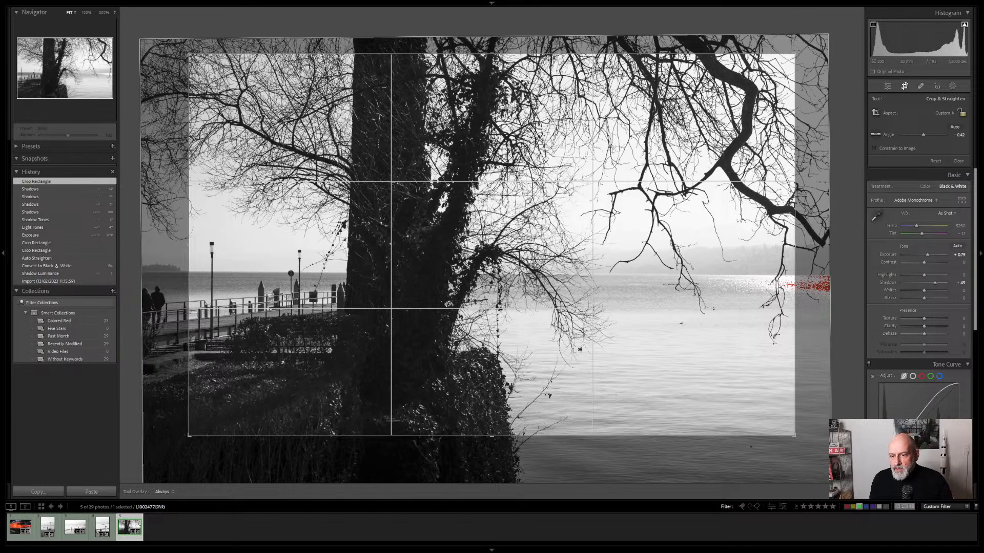
scroll(919, 294, down, 5)
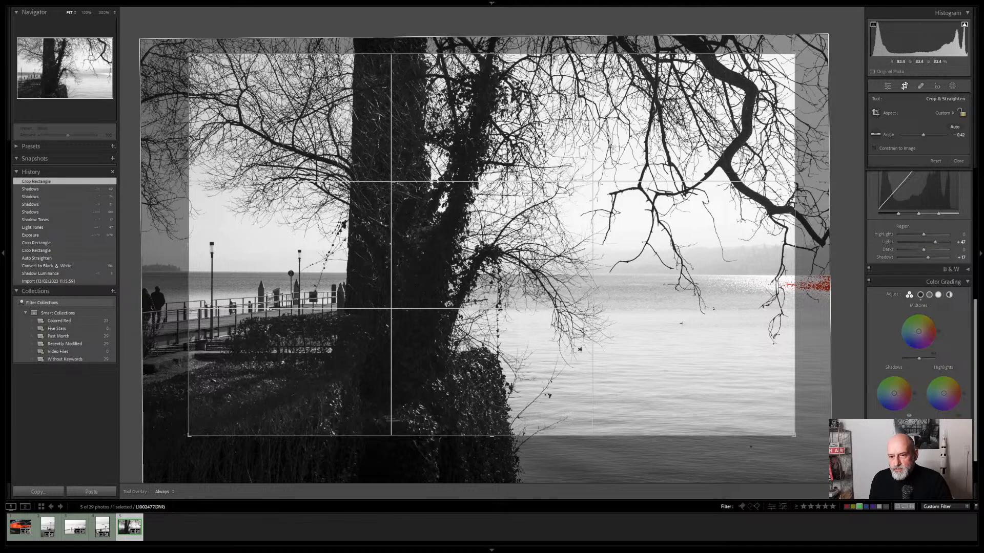
key(Return)
- Slightly lower the highlights luminance in Color Grading and set the post-crop vignette amount to -5
scroll(919, 320, down, 1)
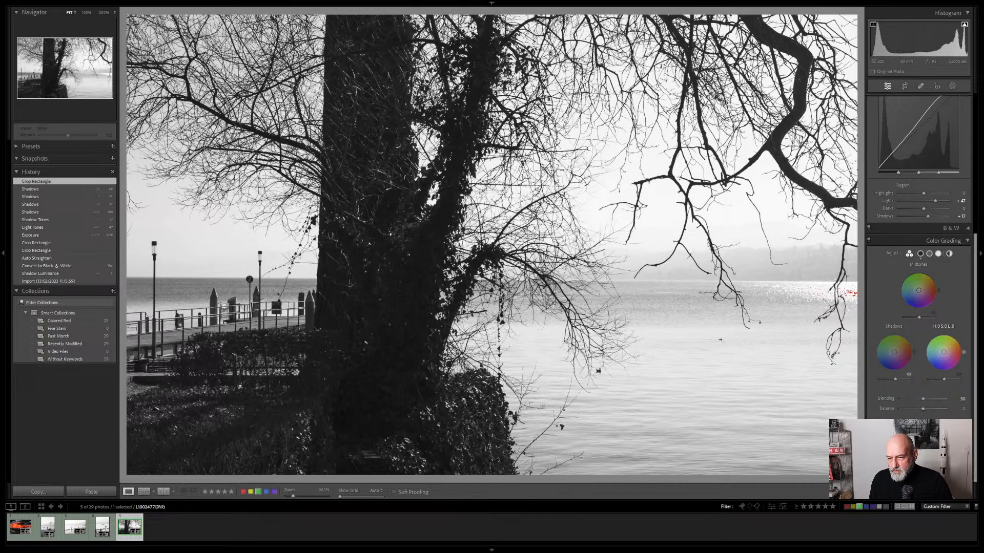
drag(944, 379, 943, 379)
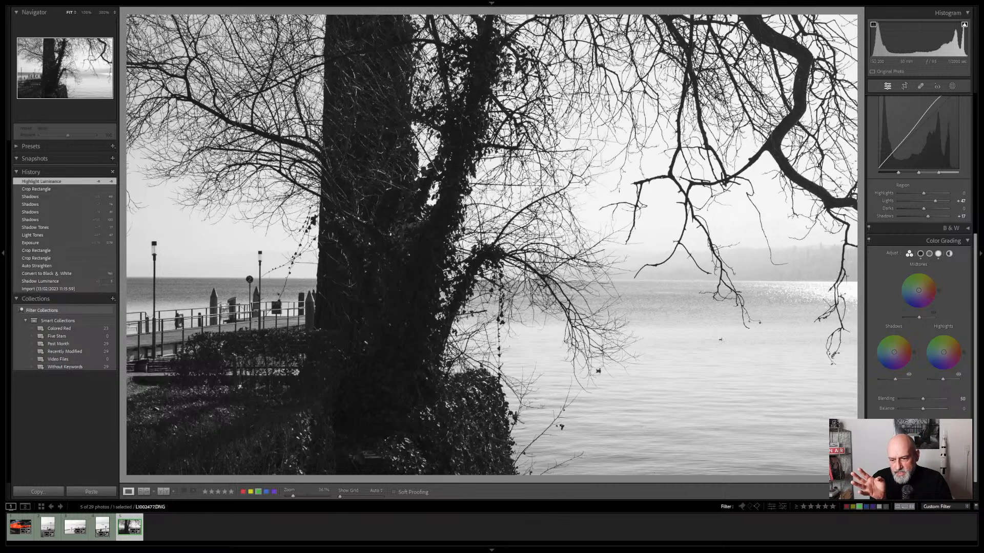
scroll(918, 257, down, 3)
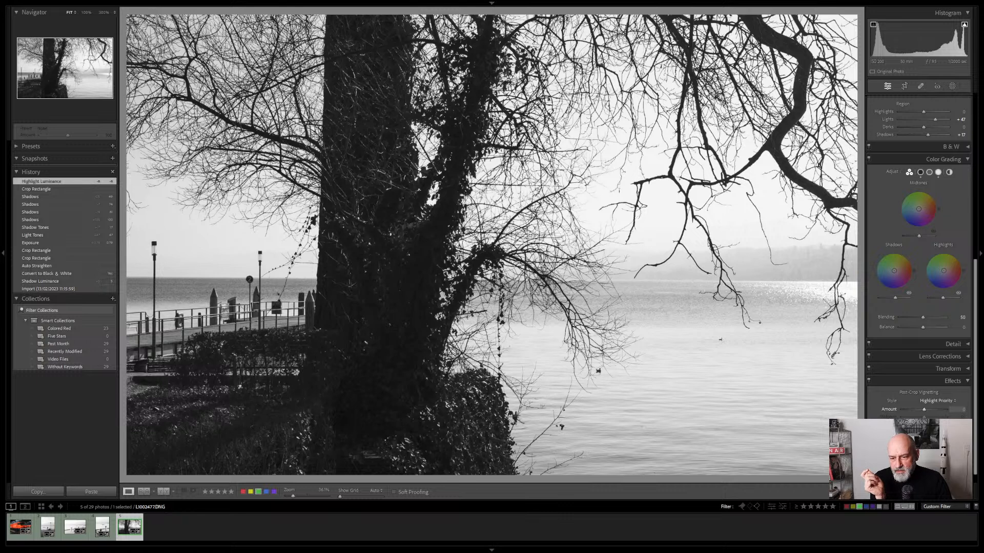
drag(923, 410, 923, 410)
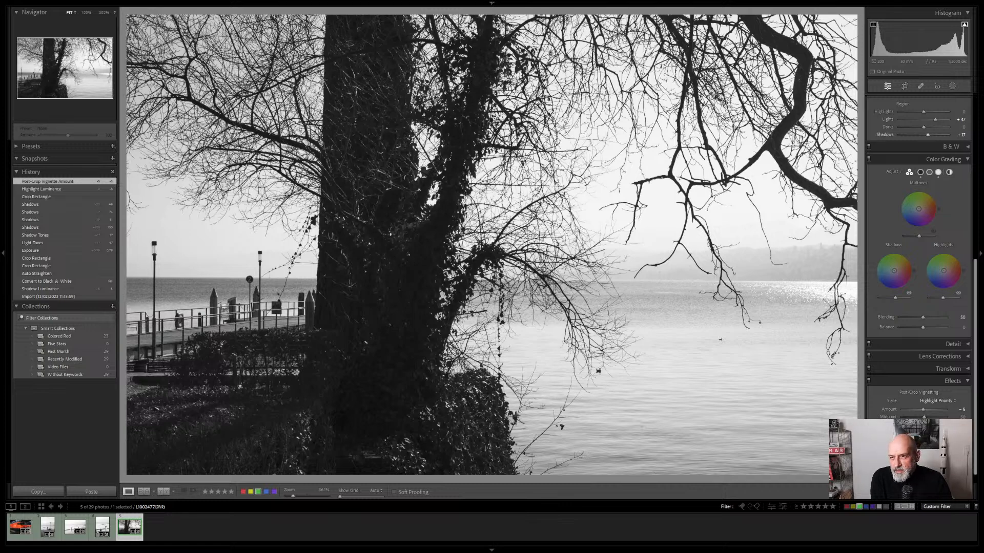
click(952, 86)
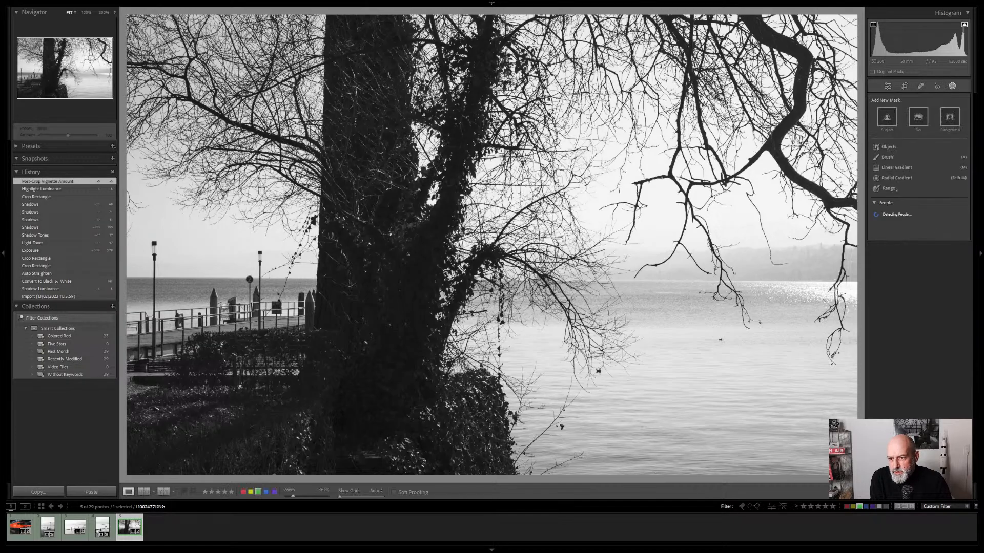
click(952, 86)
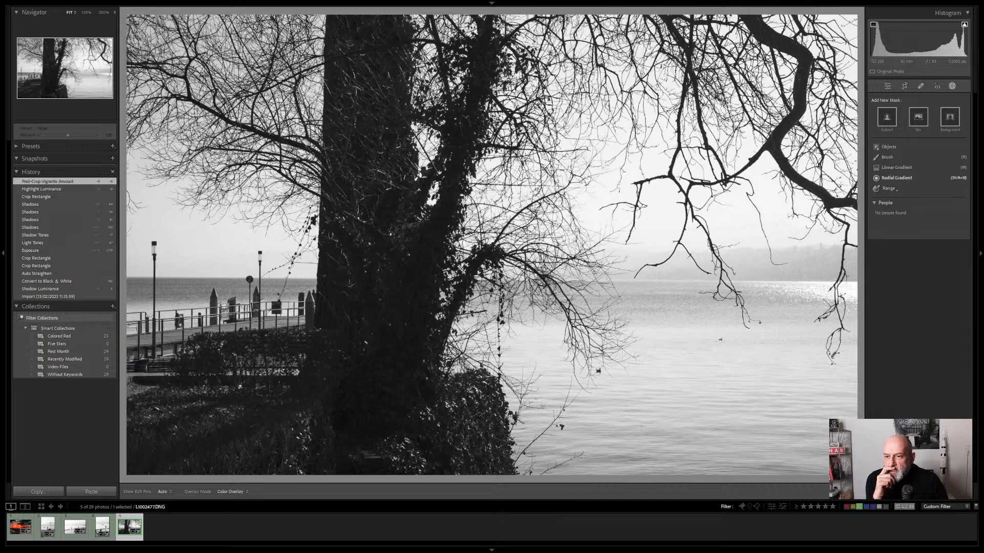
click(887, 157)
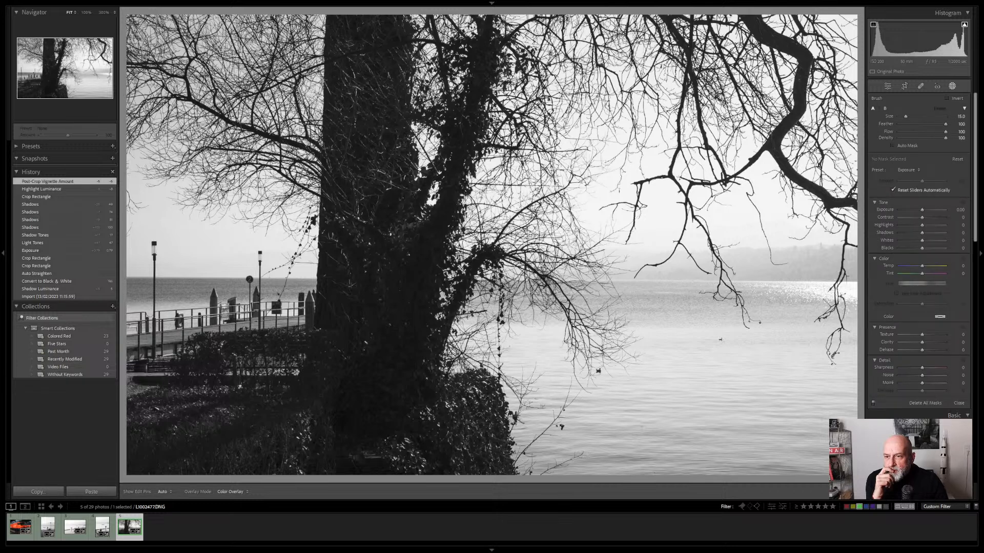
key(shift+w)
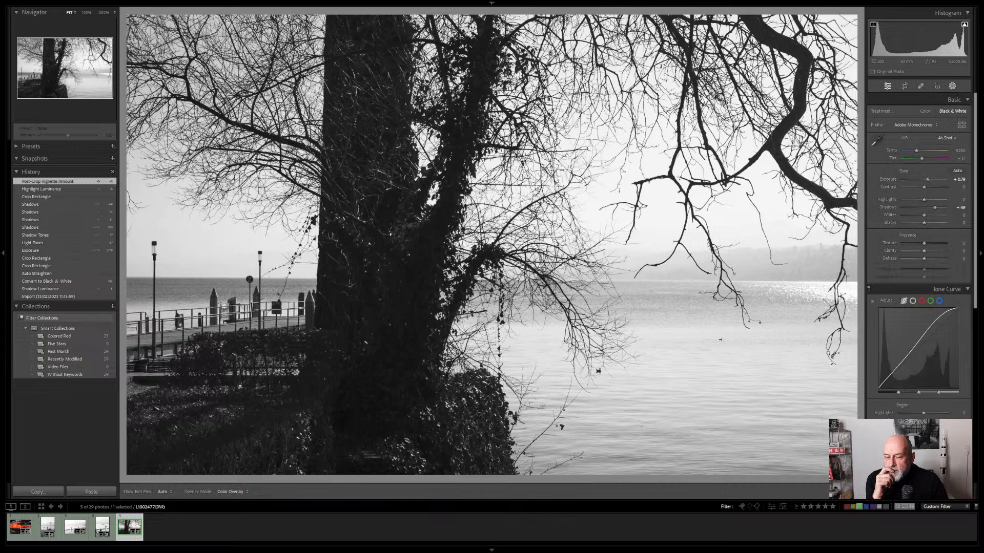
- Add a luminance range mask to the tree photo and try to limit it to a sampled tonal range
key(shift+w)
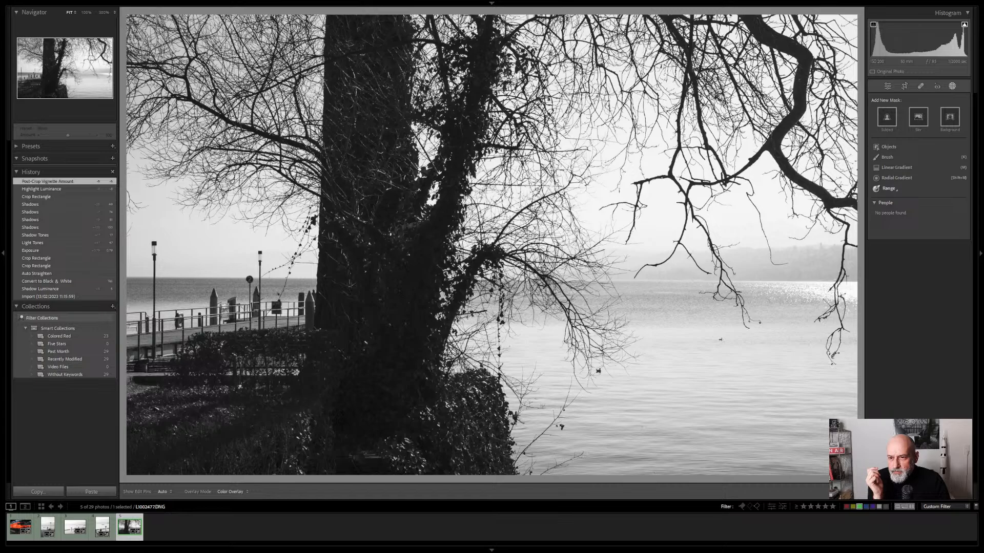
key(shift+q)
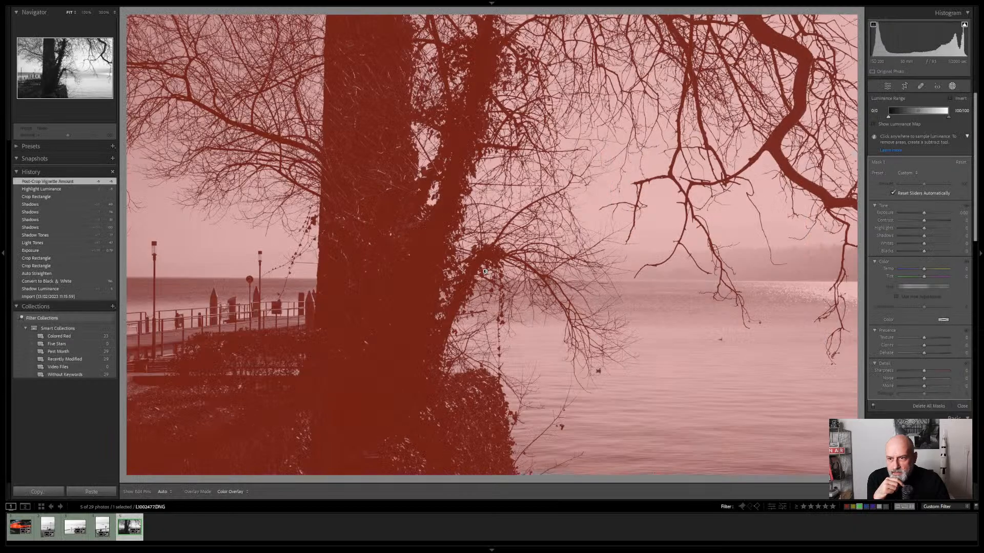
click(485, 271)
drag(919, 117, 888, 117)
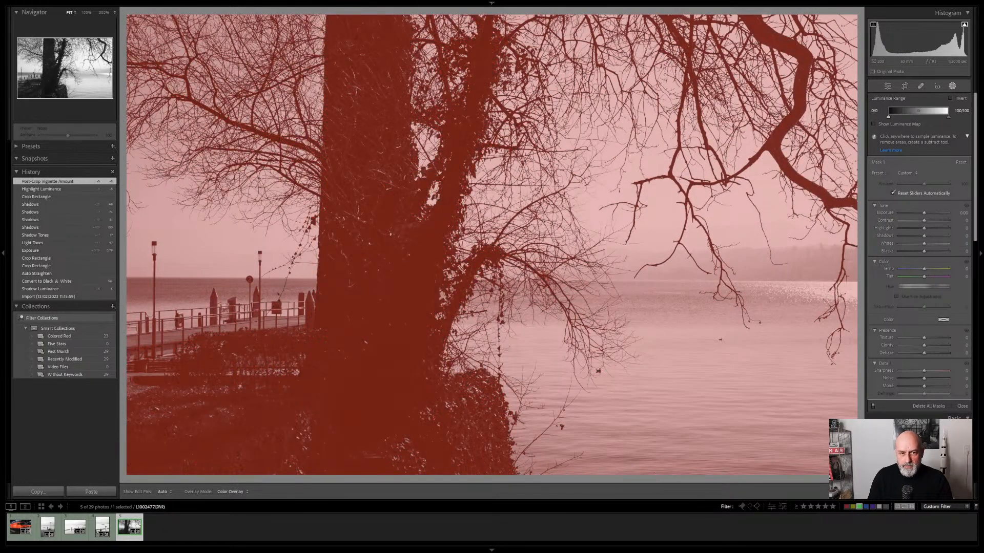
- Undo the post-crop vignette, the highlights luminance change and the last crop of the tree photo
key(ctrl+z)
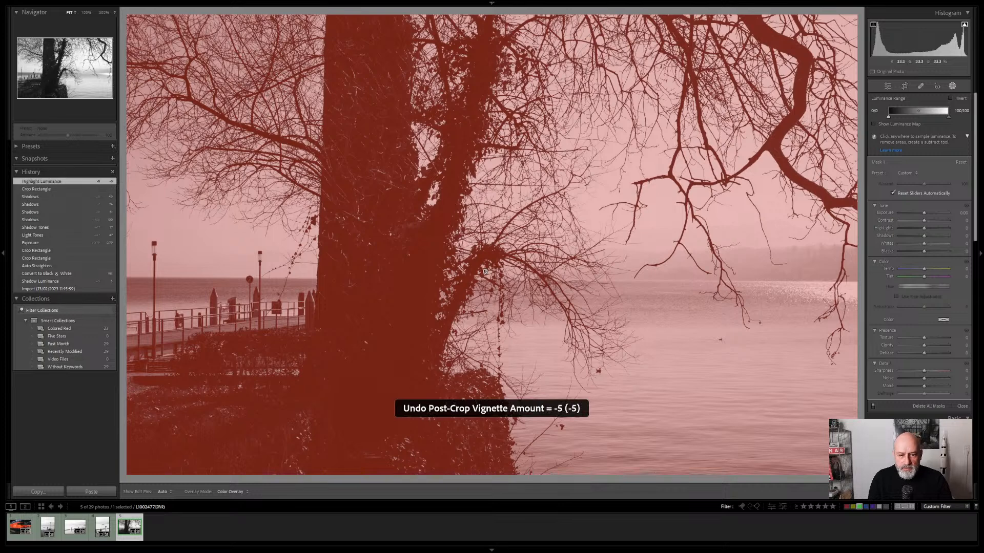
key(ctrl+z)
key(ctrl+z)
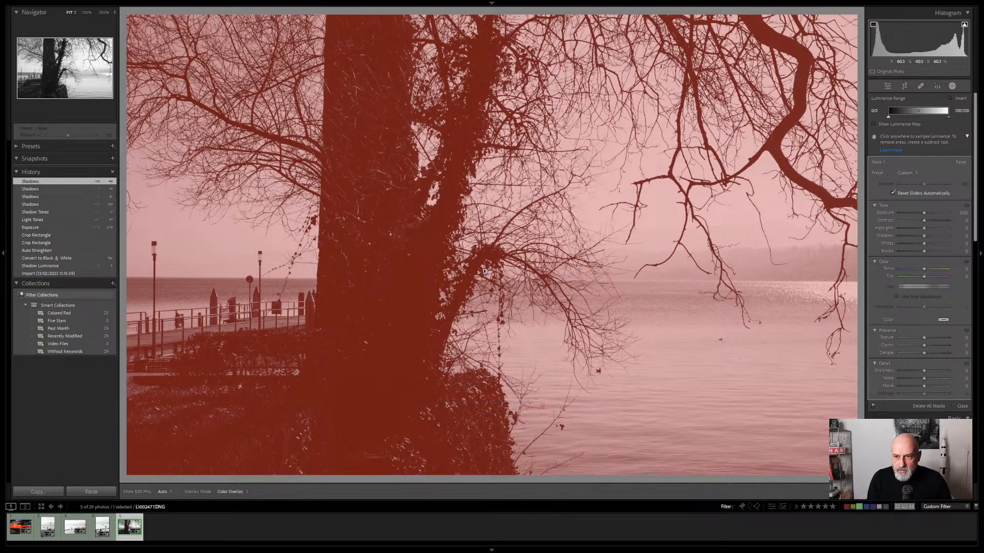
key(shift+w)
key(shift+w)
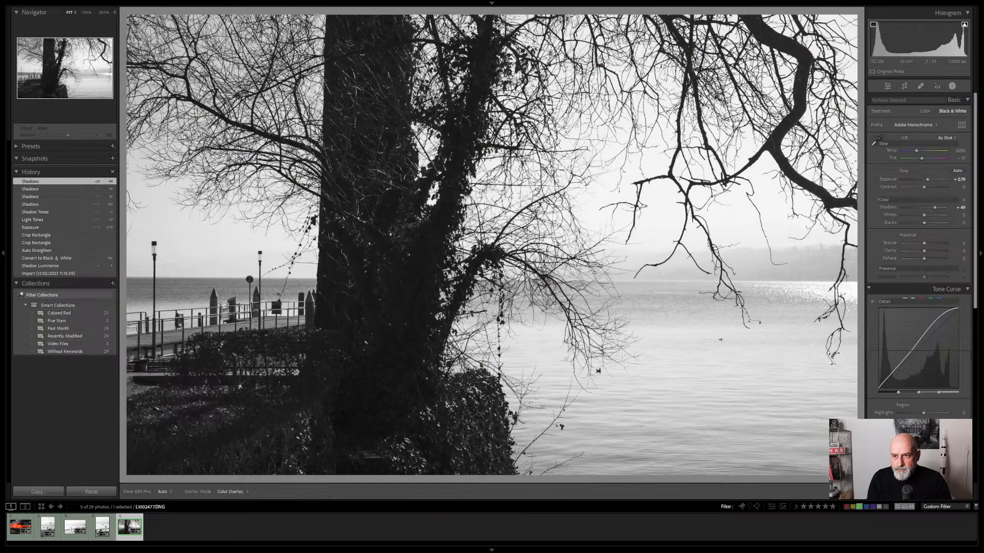
key(shift+w)
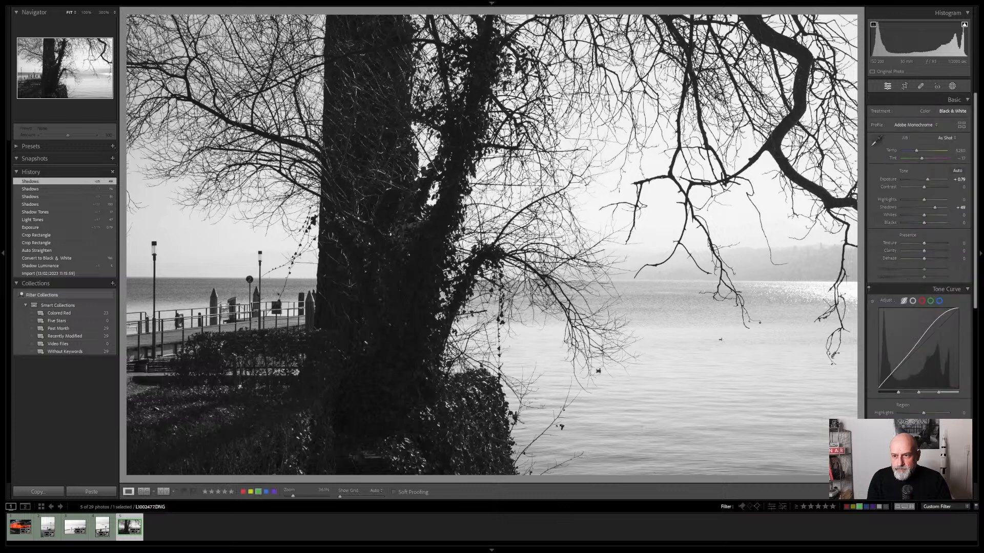
key(shift+w)
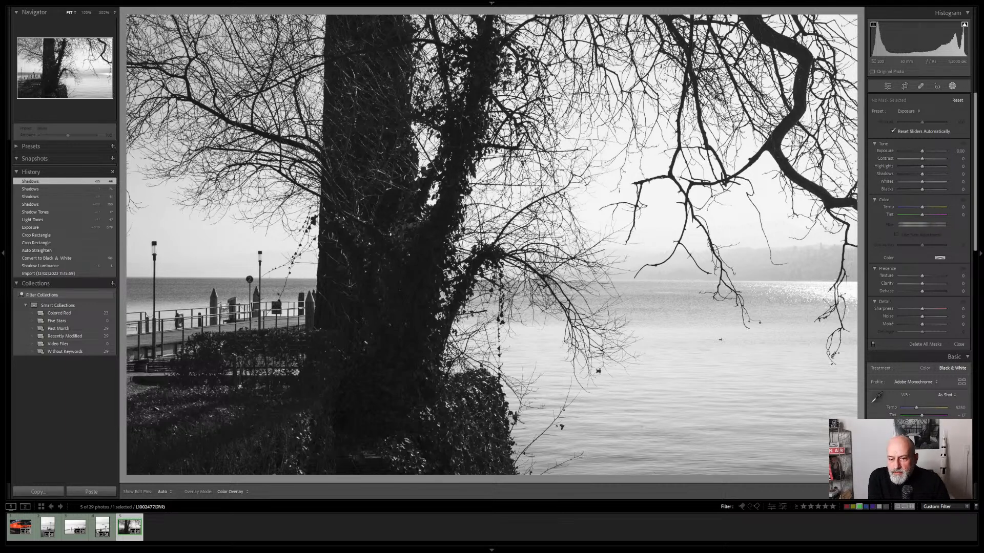
key(shift+w)
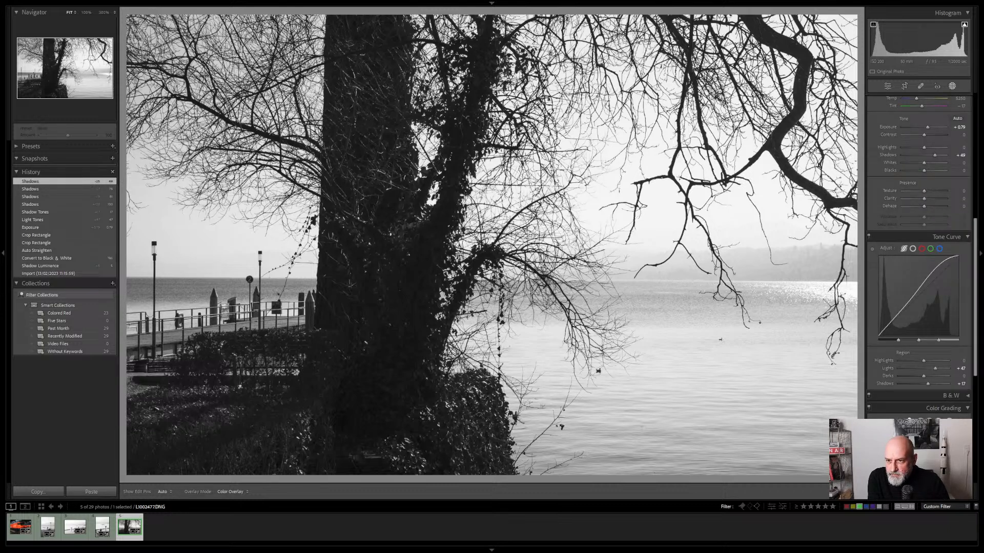
scroll(934, 192, down, 2)
scroll(935, 192, down, 5)
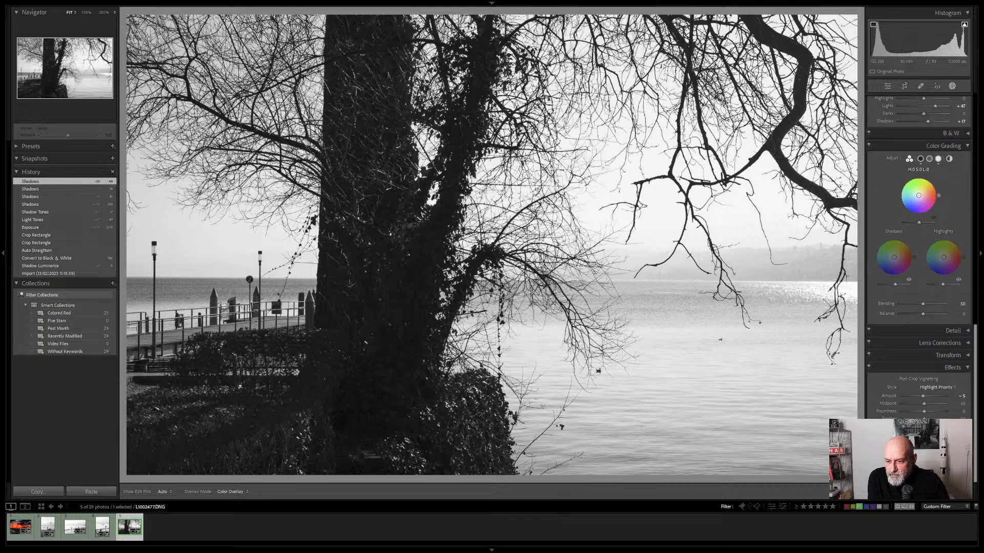
key(shift+w)
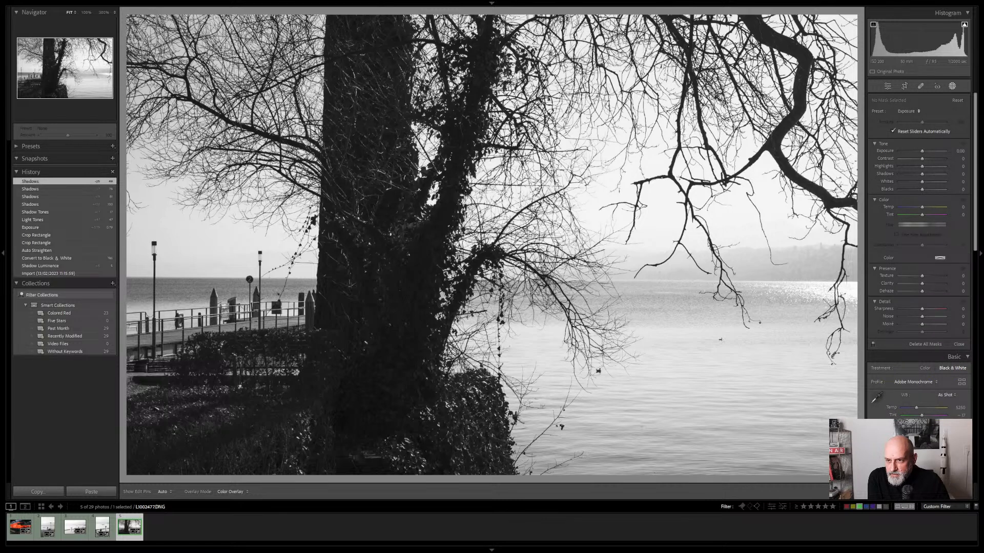
click(888, 86)
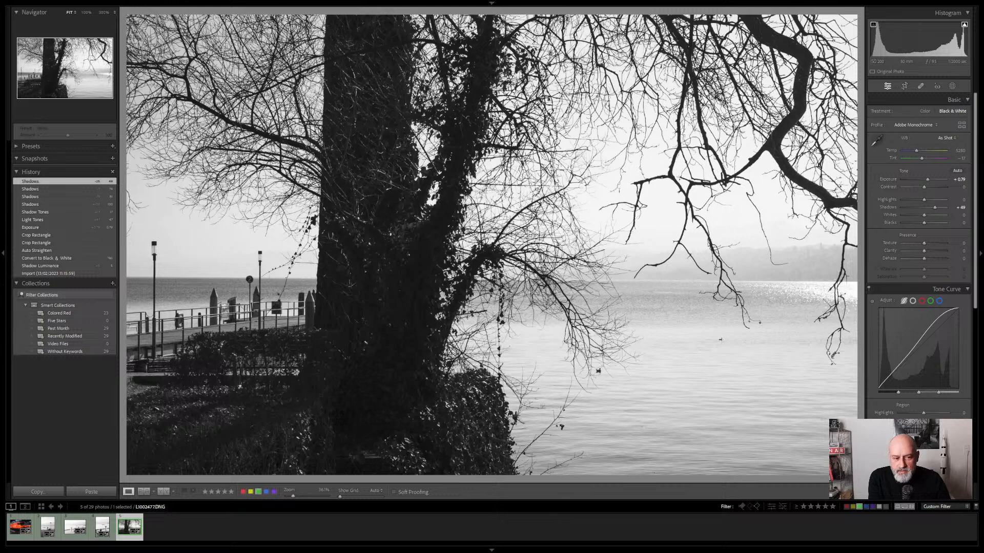
key(shift+w)
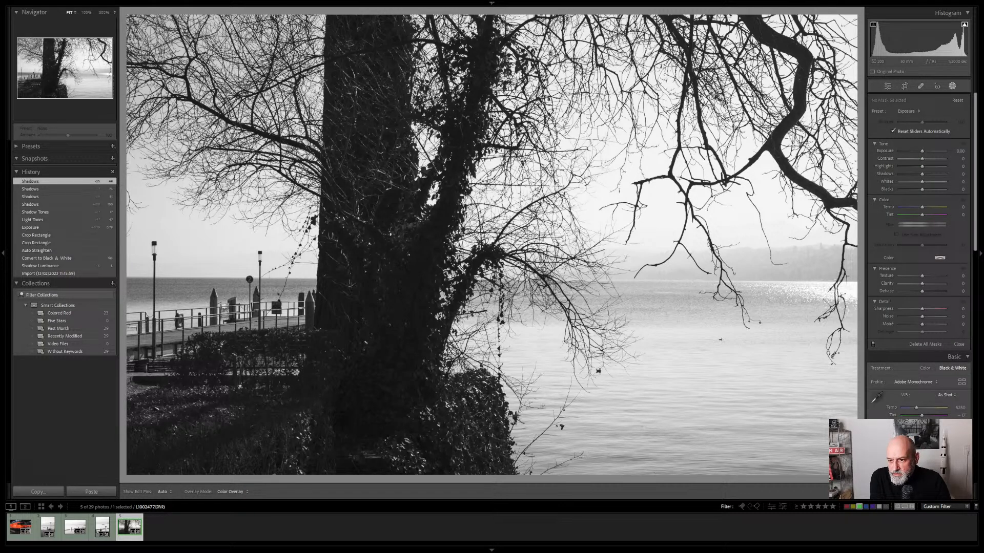
key(shift+w)
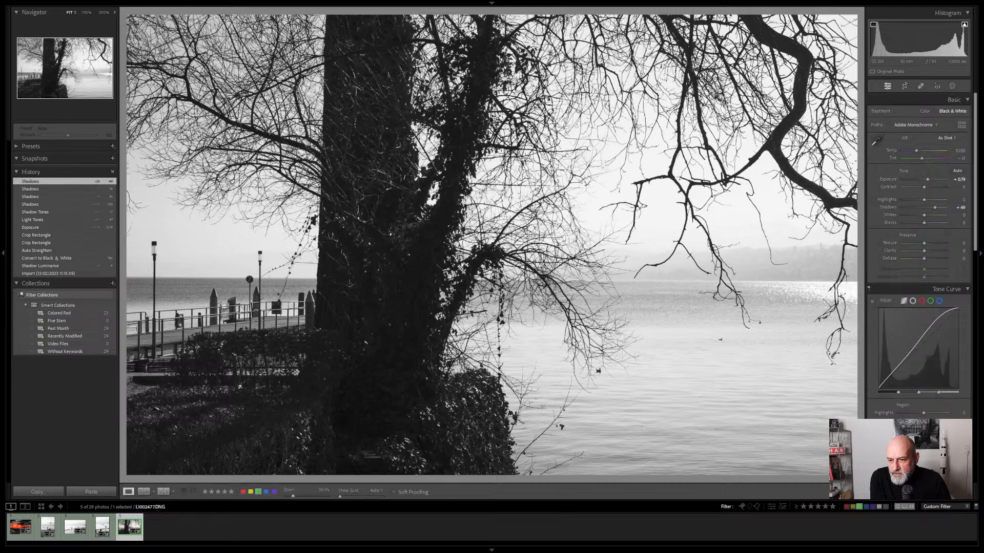
key(shift+w)
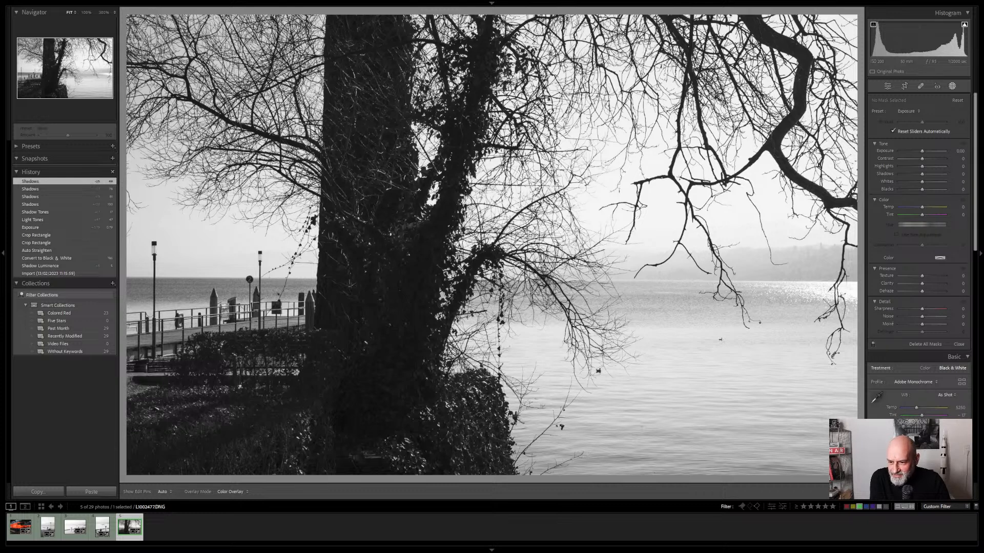
scroll(917, 361, down, 3)
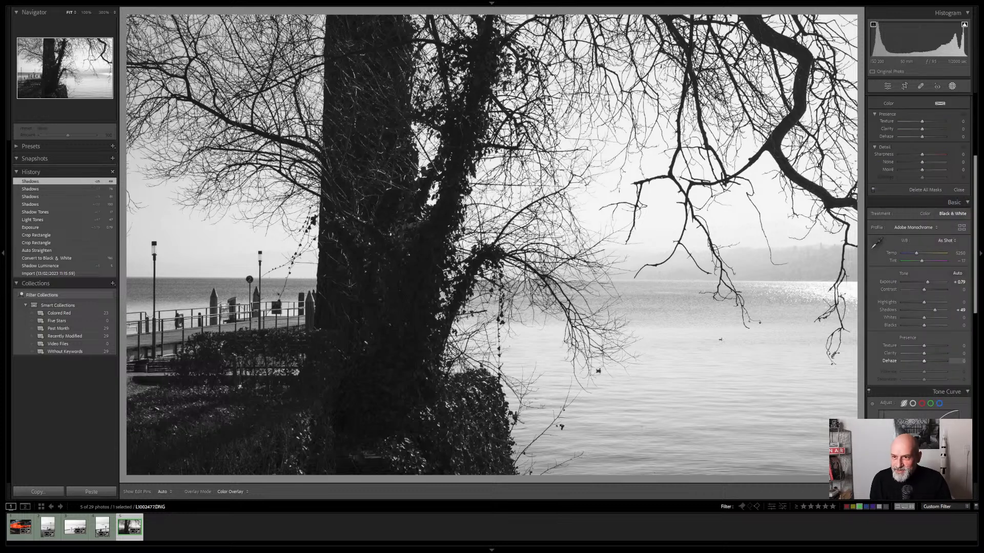
scroll(917, 277, up, 3)
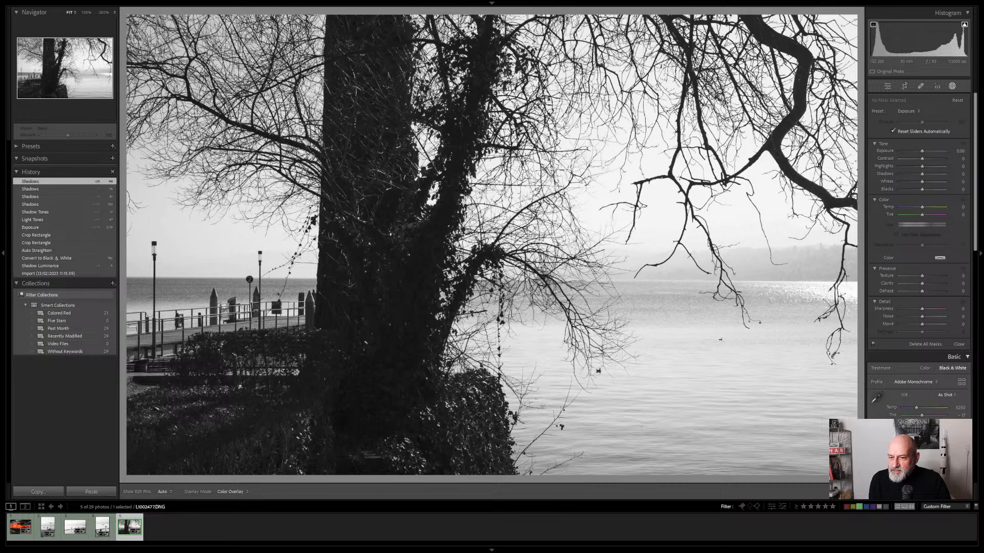
click(959, 345)
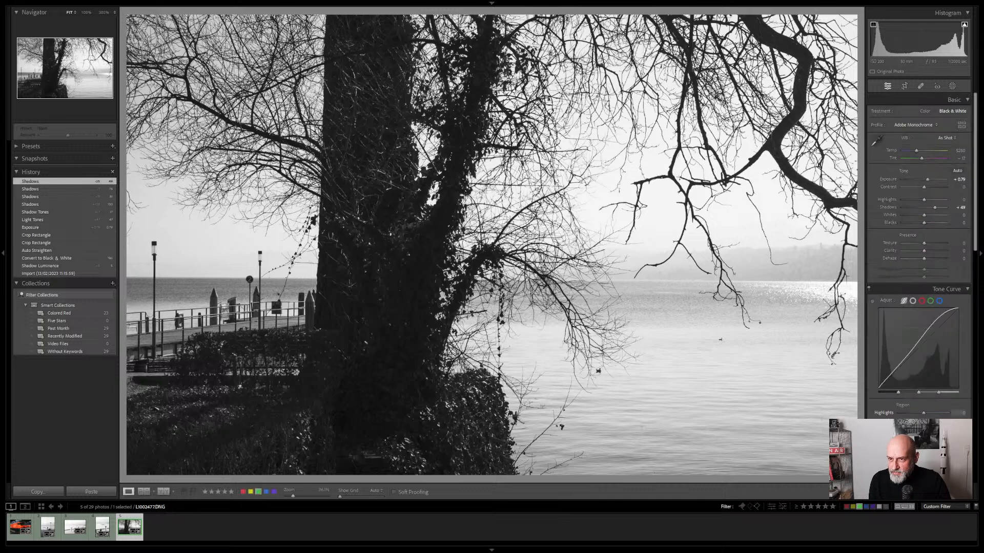
click(905, 86)
click(921, 86)
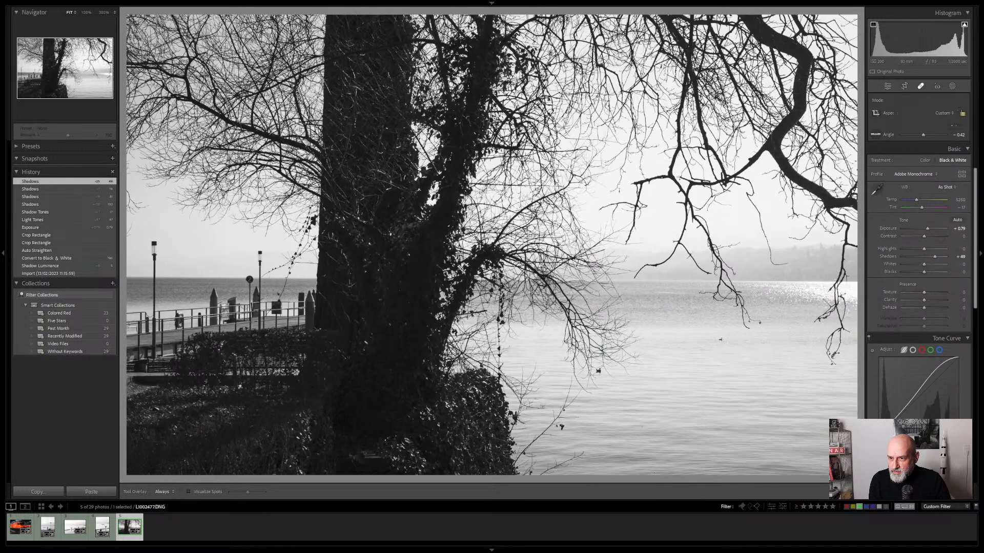
key(q)
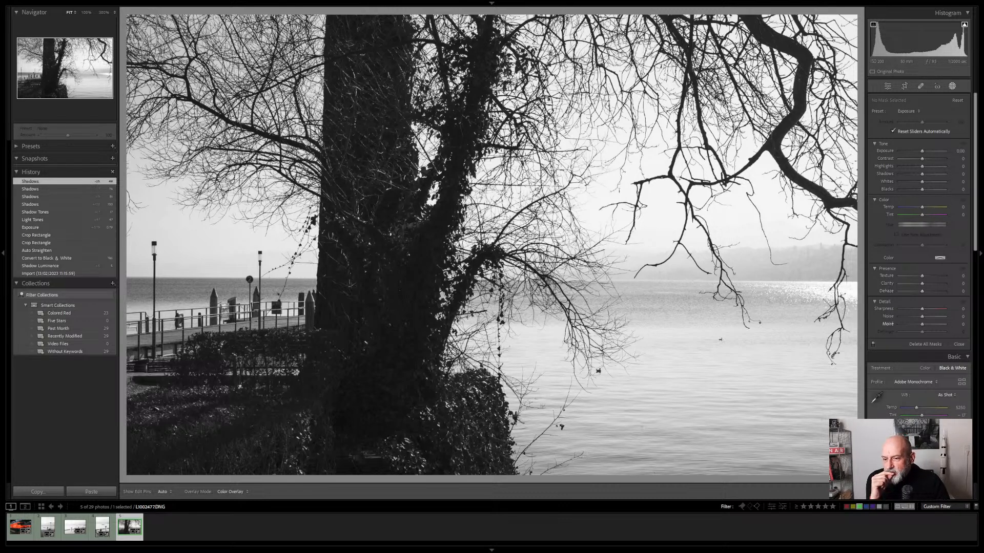
- Collapse the Basic, Tone Curve, Color Grading and Effects adjustment sections and leave masking
scroll(918, 256, down, 3)
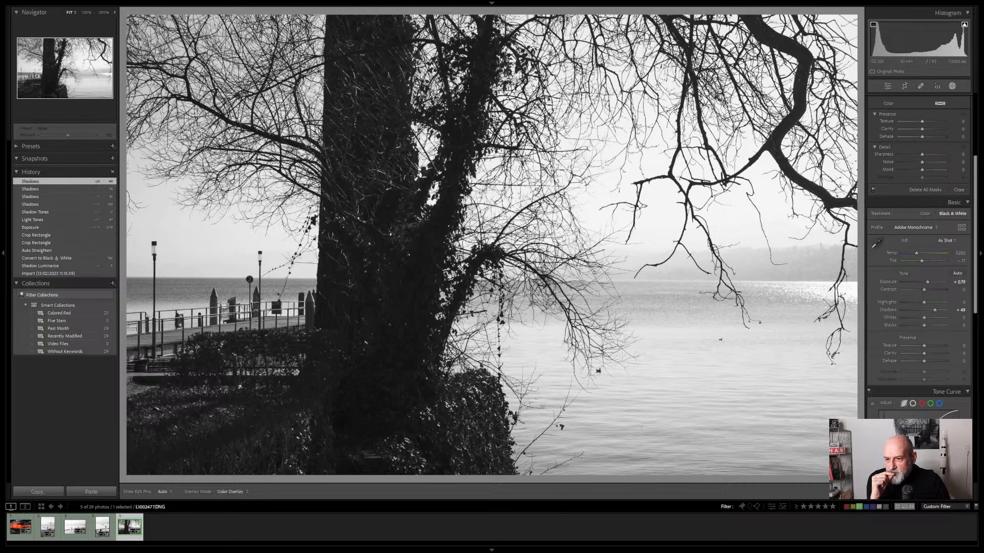
click(954, 202)
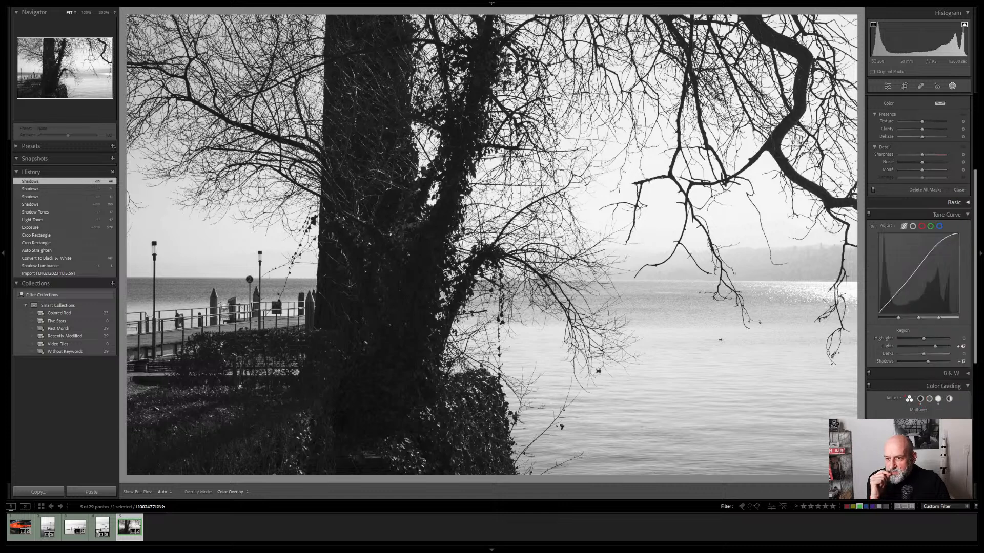
click(946, 215)
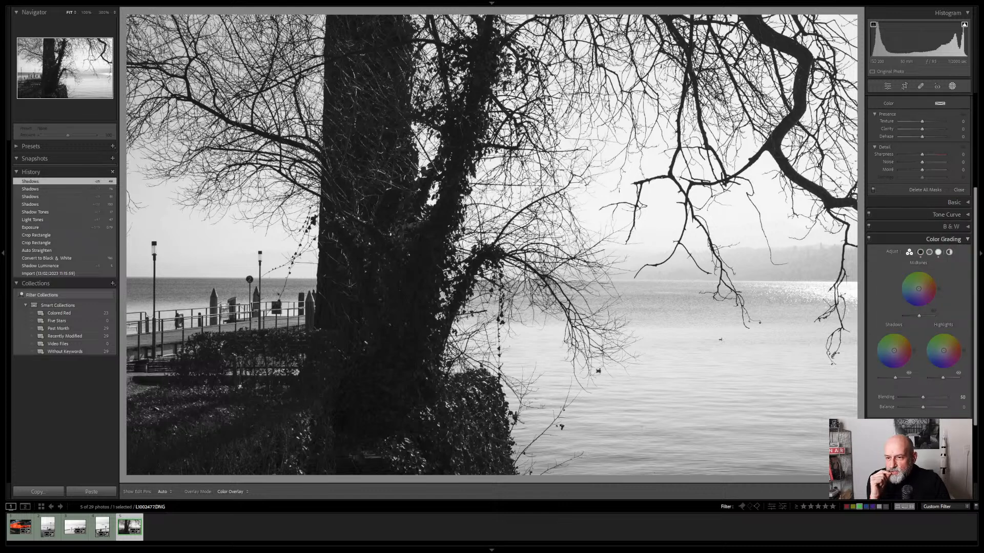
click(943, 240)
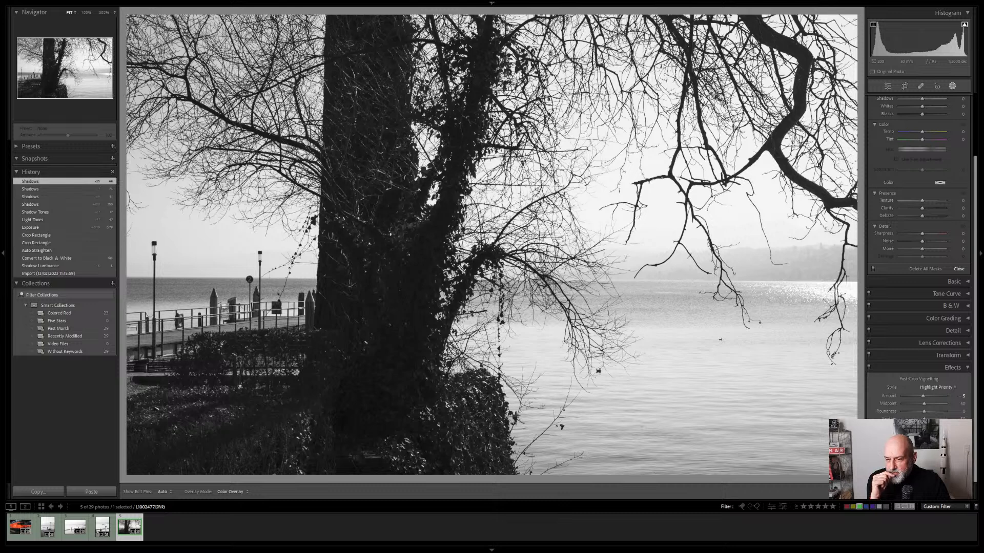
scroll(946, 368, up, 3)
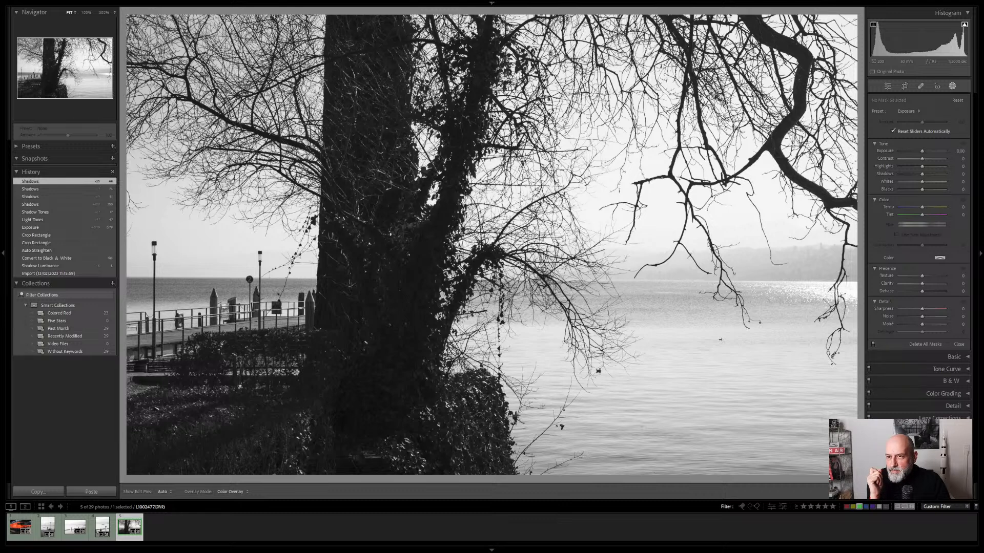
key(shift+w)
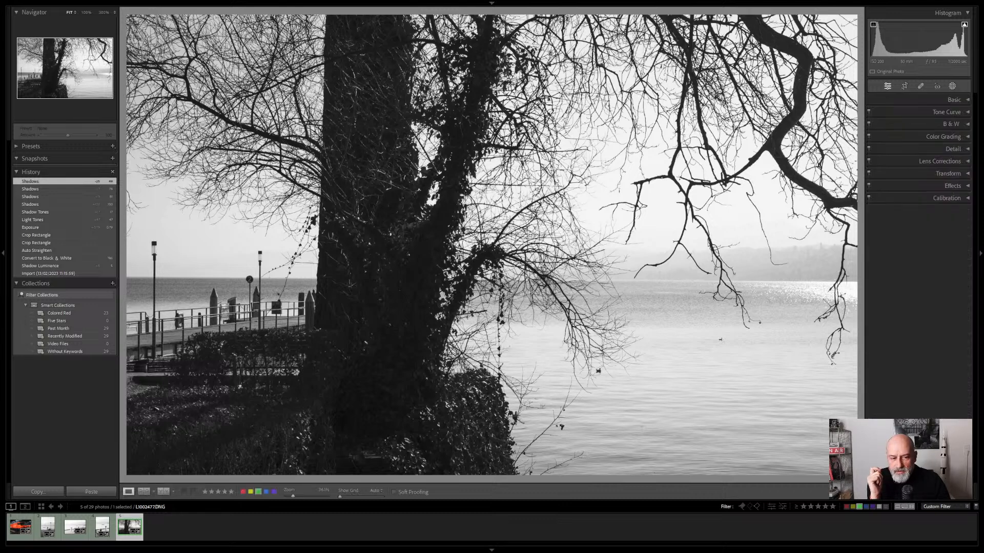
key(shift+w)
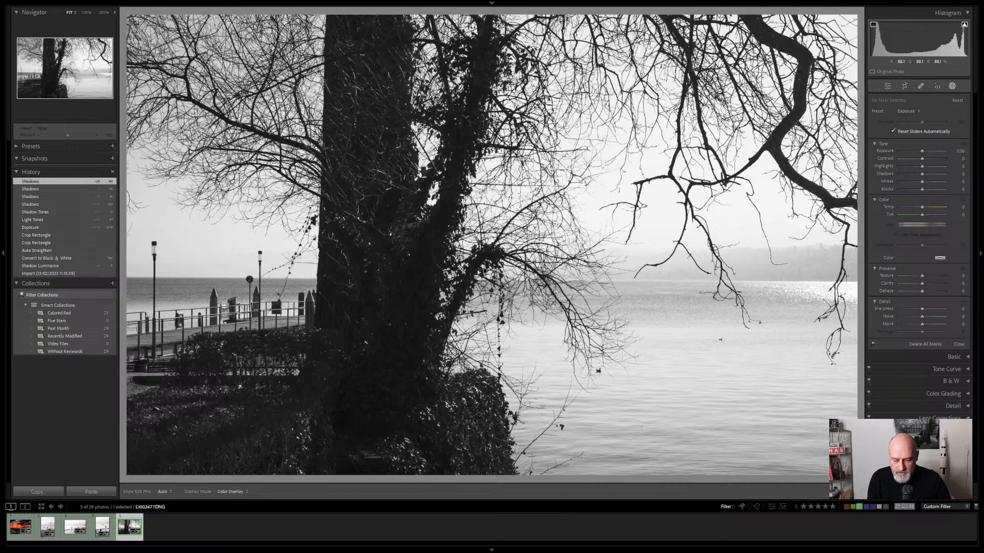
key(r)
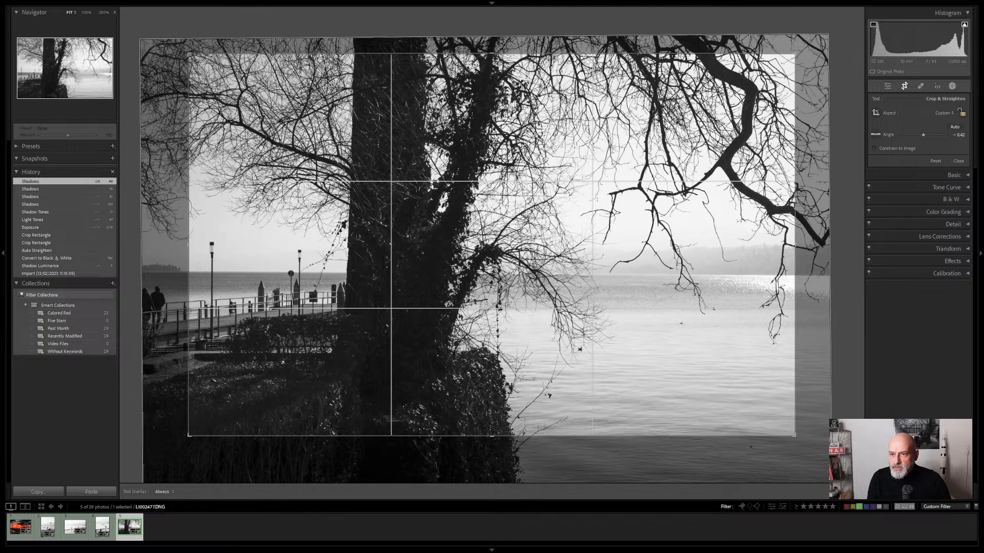
key(shift+w)
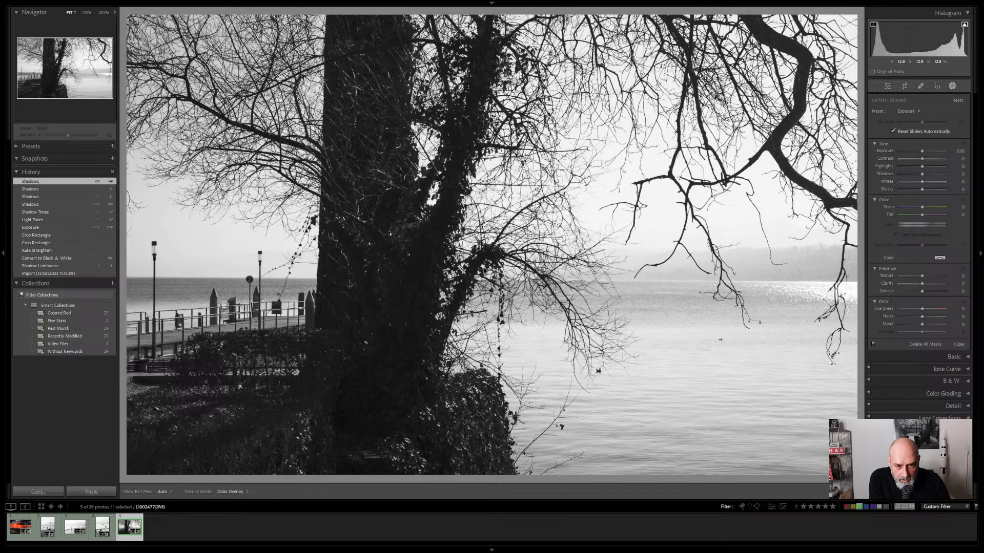
- Try a luminance range mask sampled on the tree trunk with different tonal ranges, and delete the mask
key(shift+q)
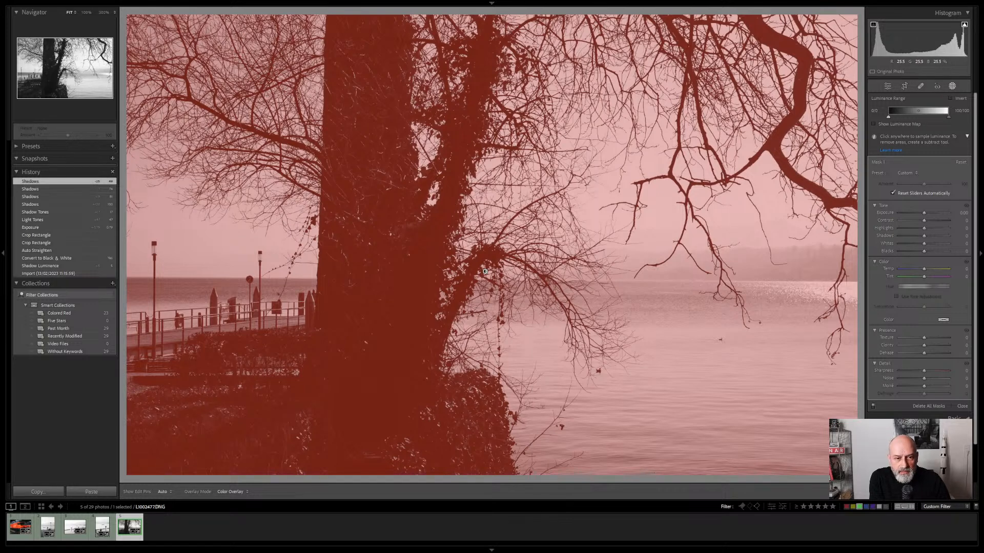
click(381, 172)
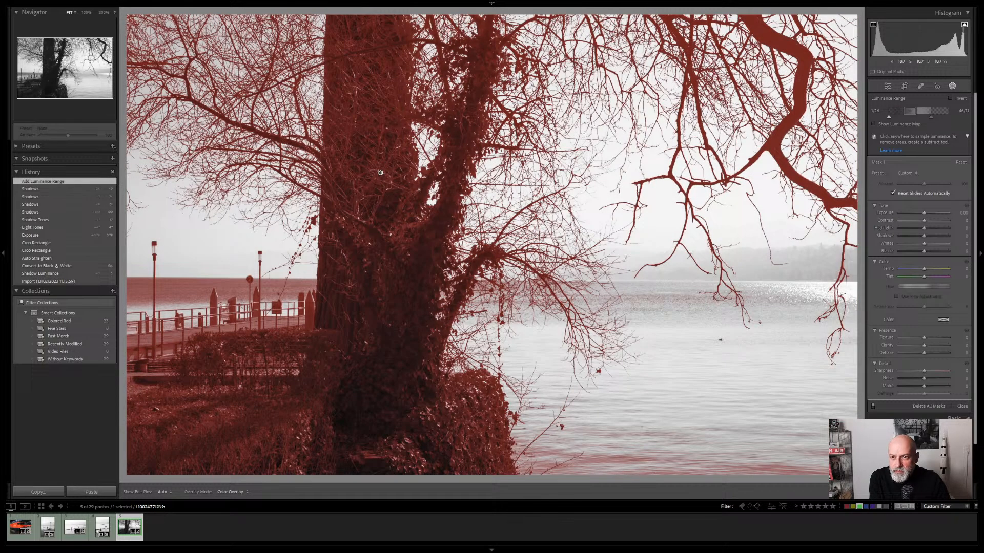
drag(910, 111, 935, 111)
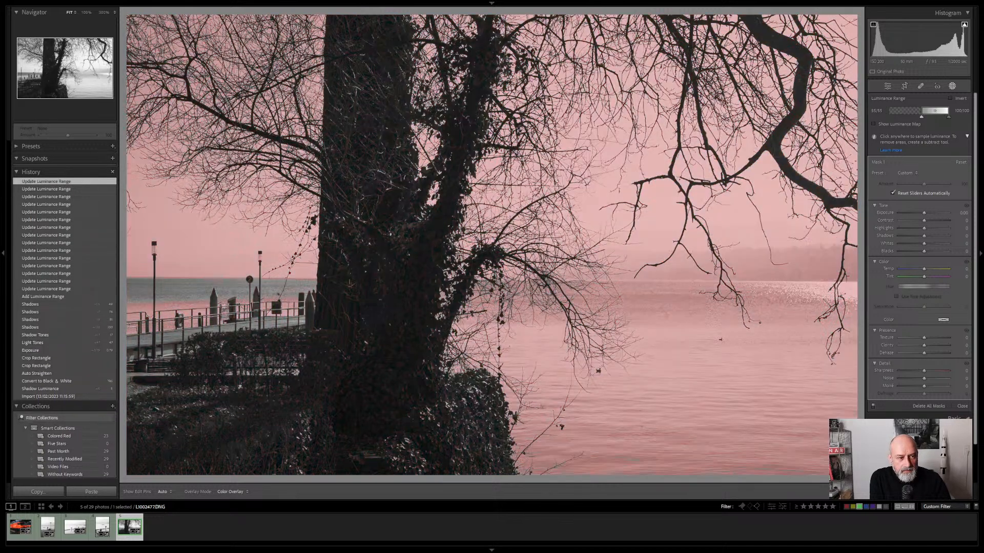
click(380, 173)
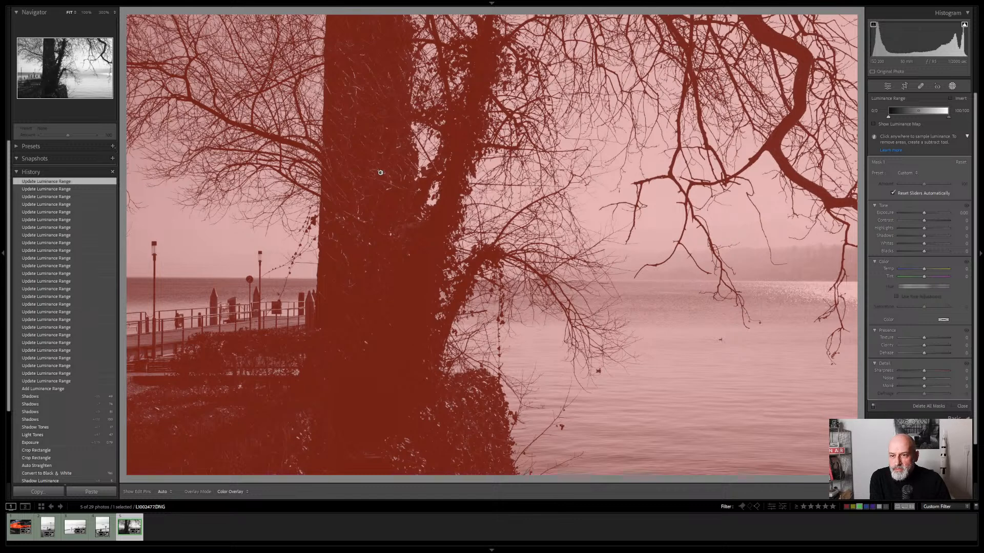
key(Delete)
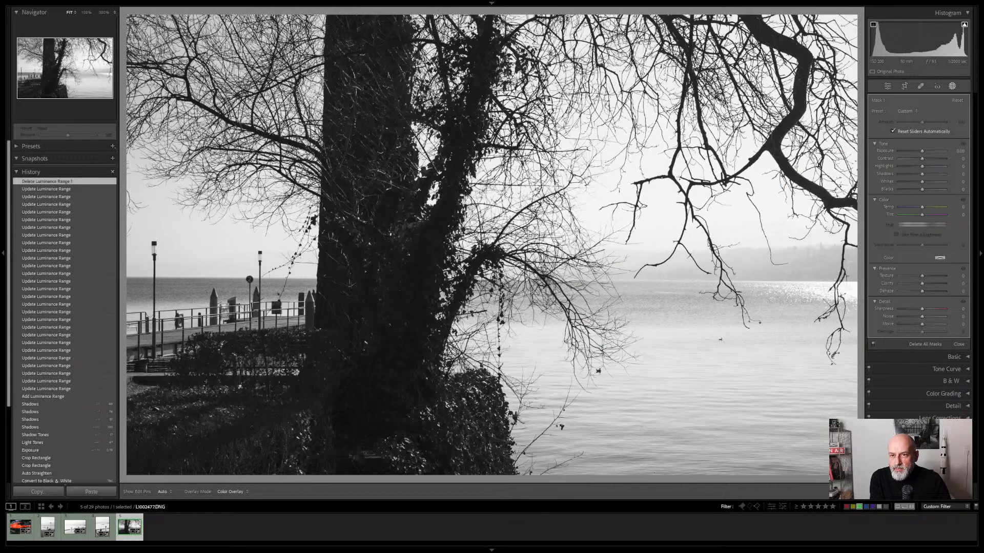
key(Delete)
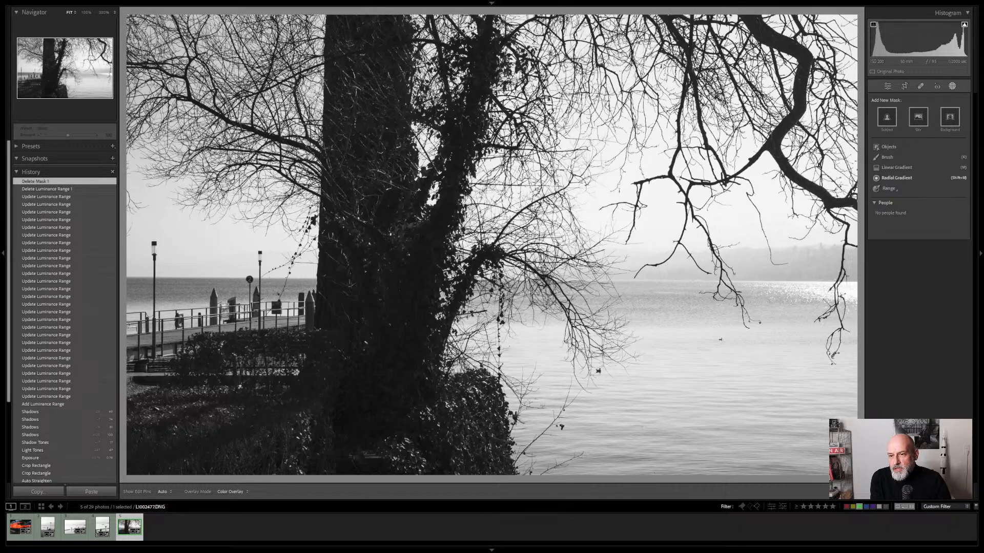
- Add a new luminance range mask sampled on the dark tree trunk and narrow its range to the darkest tones
key(shift+q)
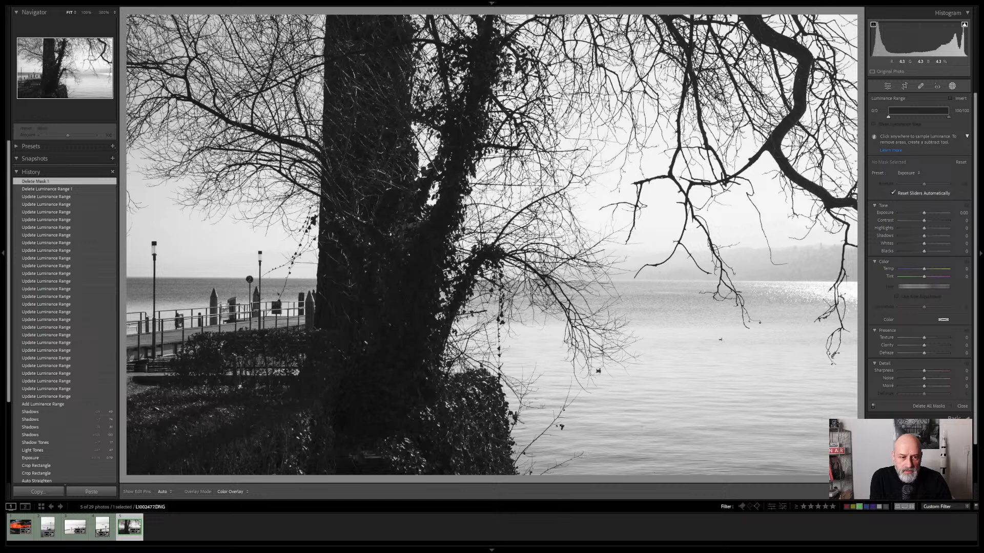
click(346, 238)
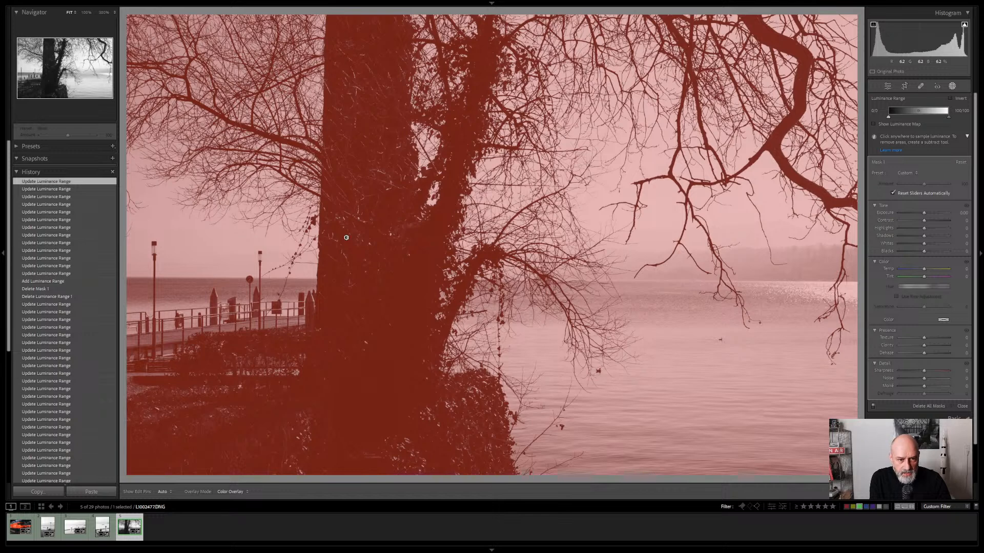
click(347, 238)
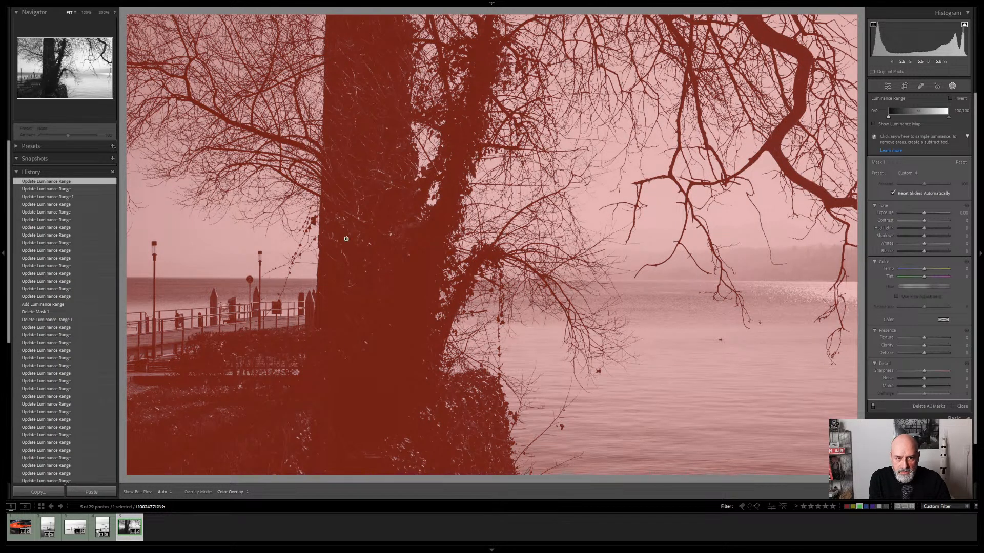
click(358, 243)
click(348, 236)
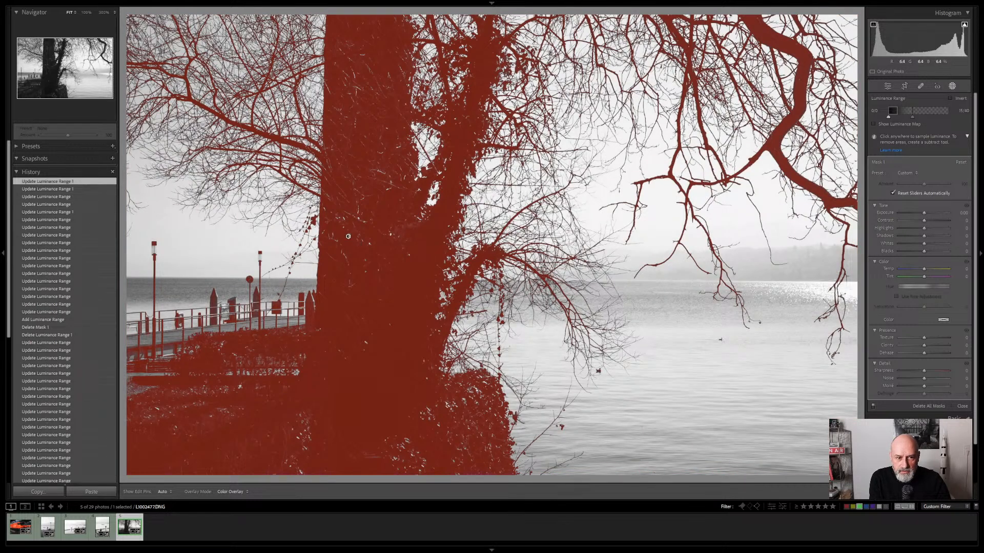
mouse_move(348, 236)
mouse_down()
mouse_move(353, 216)
mouse_move(348, 237)
mouse_up()
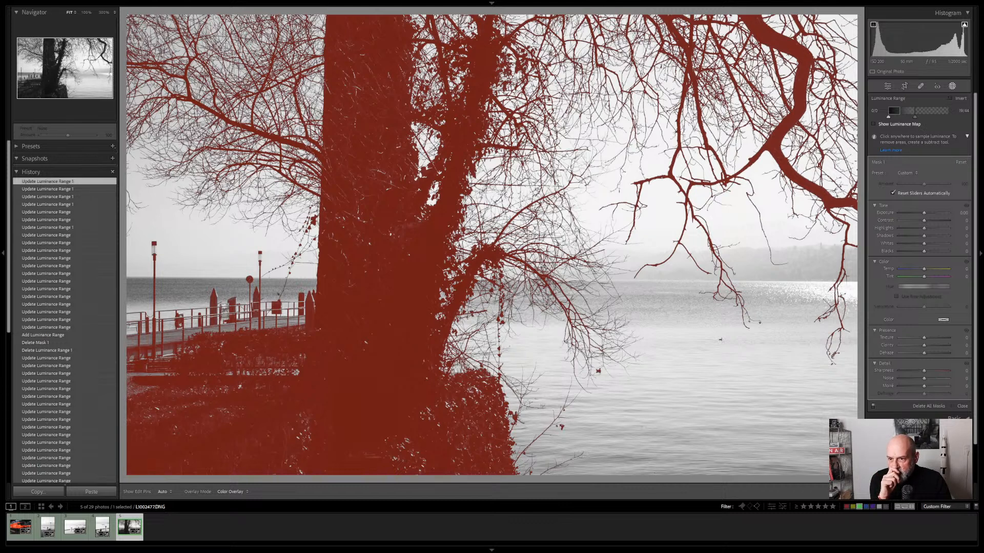
- Try shifting the mask's luminance range from the darkest to the brighter tones with the luminance map shown
click(875, 124)
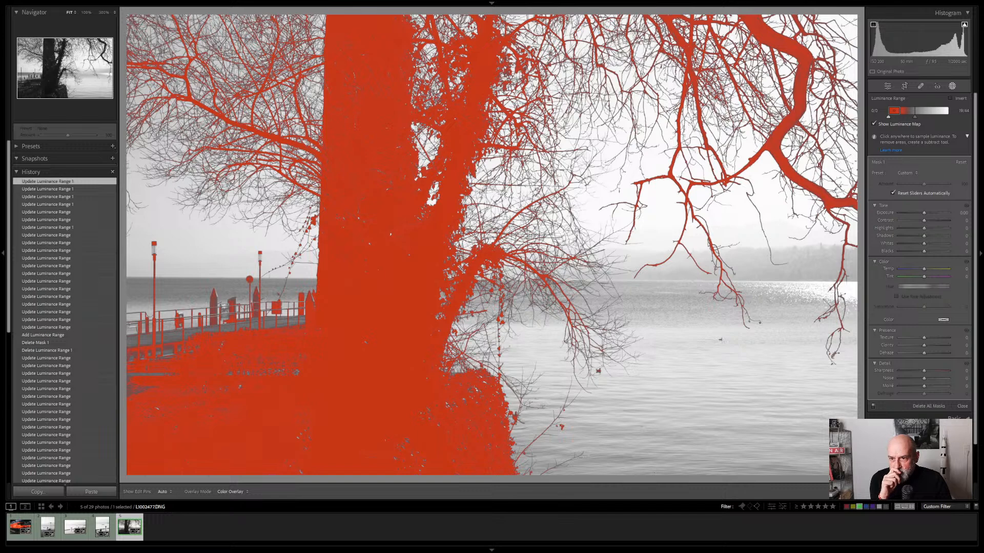
drag(902, 111, 931, 110)
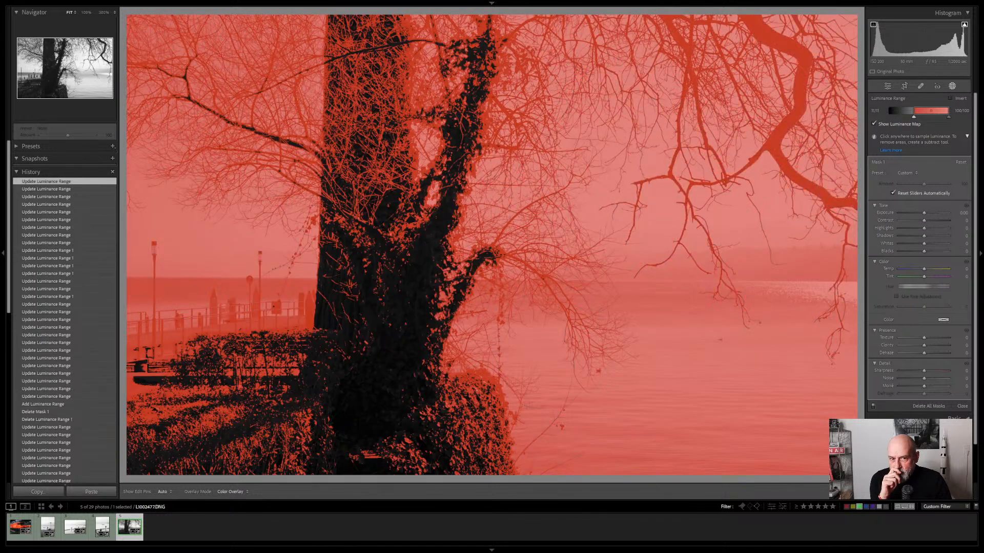
click(874, 124)
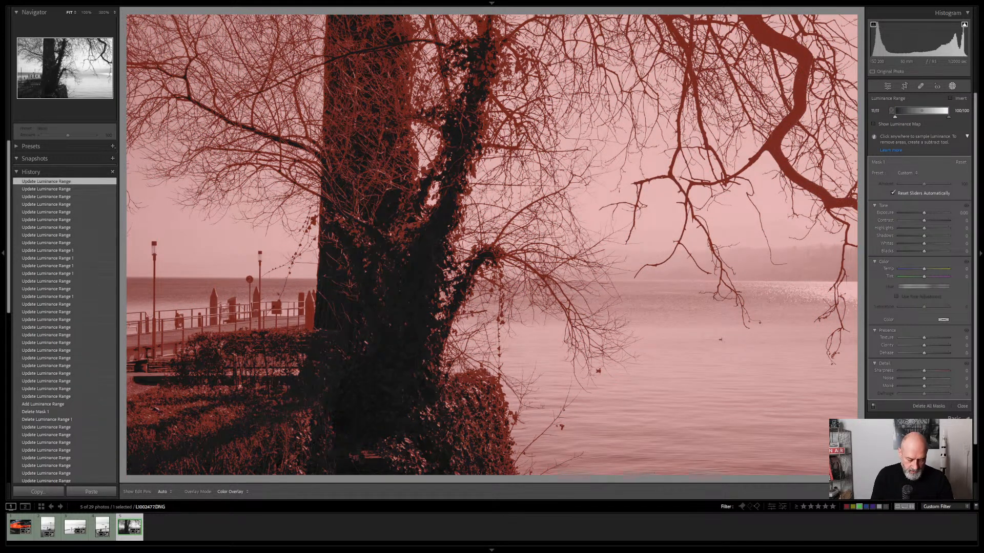
- Undo the shift of the luminance range toward the brighter tones
key(ctrl+z)
key(ctrl+z)
key(ctrl+z)
key(ctrl+z)
key(ctrl+z)
key(ctrl+z)
key(ctrl+z)
key(ctrl+z)
key(ctrl+z)
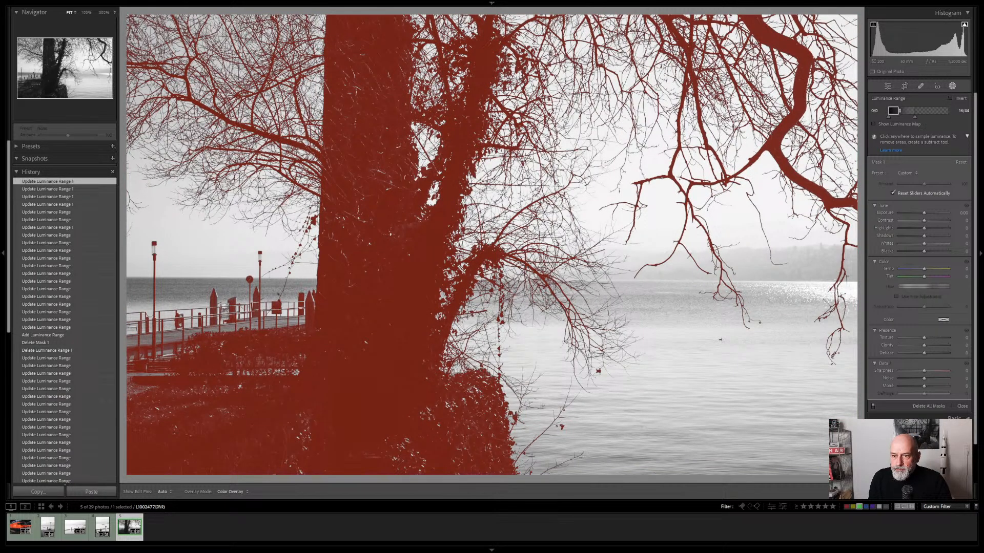
- Try widening the luminance range's upper limits to 29/78 and narrowing them to 7/41
mouse_move(901, 110)
mouse_down()
mouse_move(935, 111)
mouse_move(906, 110)
mouse_up()
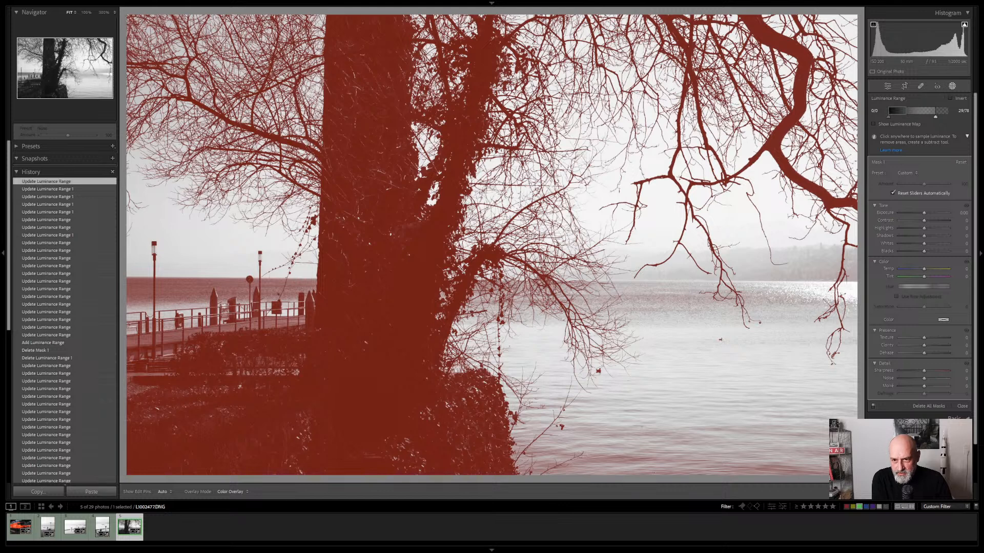
drag(936, 116, 912, 116)
drag(906, 110, 892, 110)
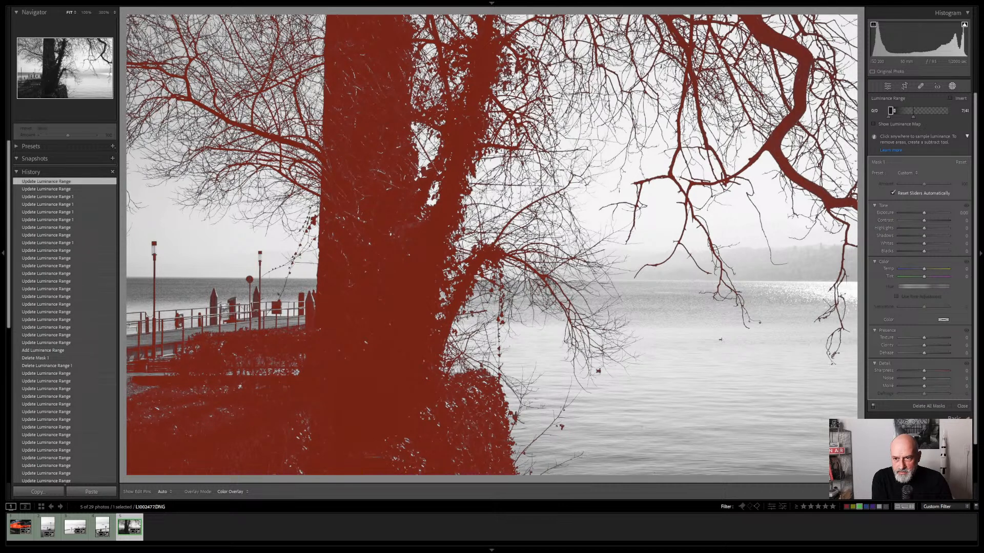
- Show the luminance map, try wider upper limits for the dark range, and view the photo briefly outside masking
click(896, 124)
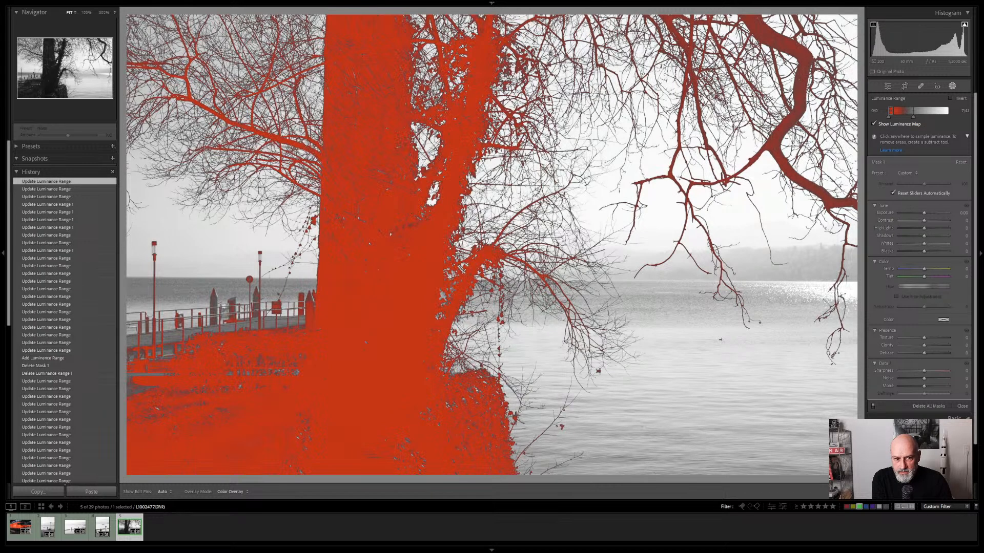
drag(891, 110, 900, 110)
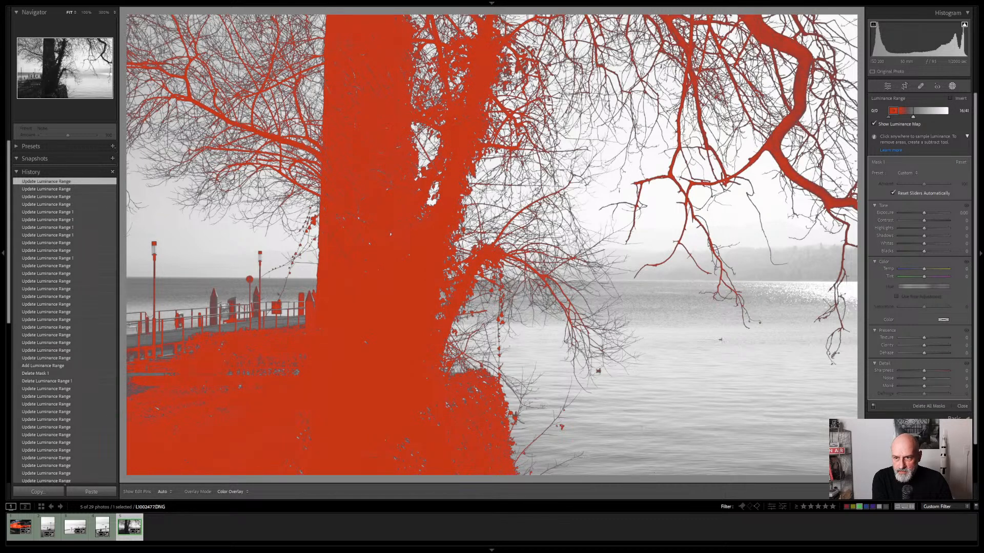
drag(905, 111, 920, 110)
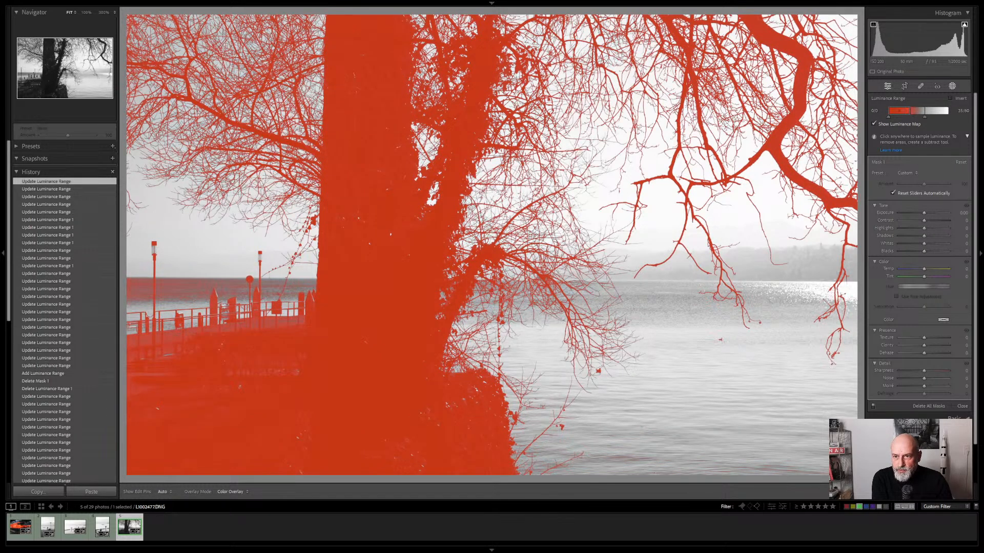
click(887, 86)
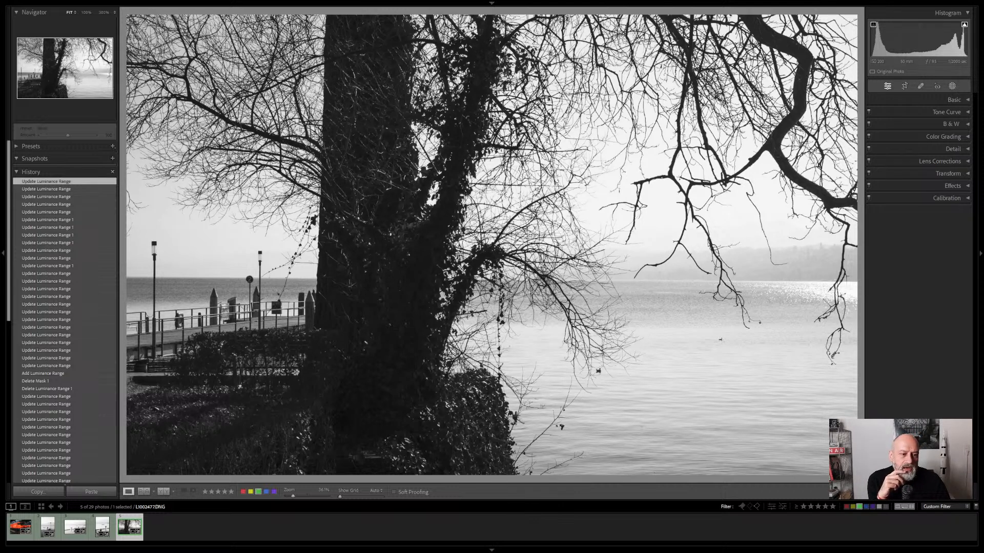
key(shift+w)
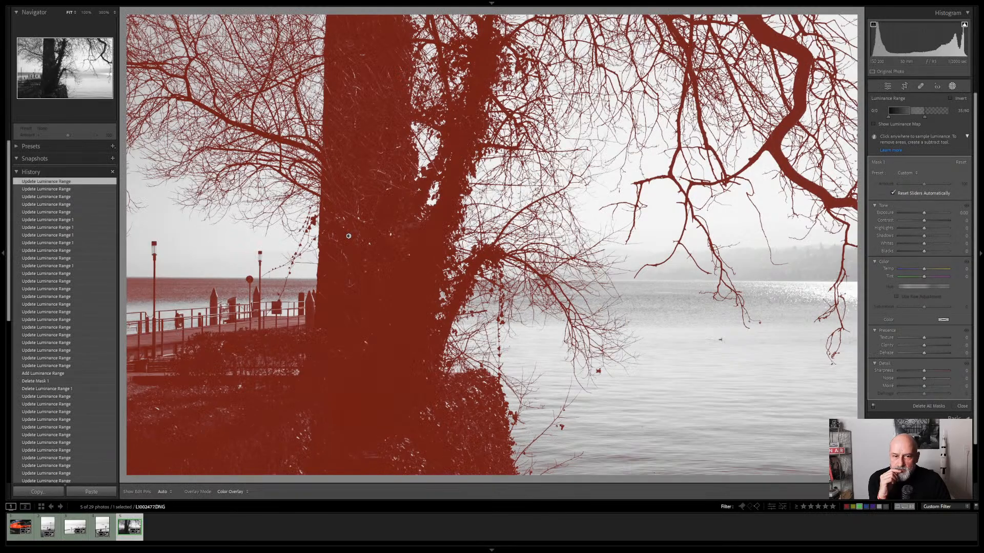
- Set the mask's luminance range to the dark tones with a lower limit of 0/0 and an upper limit of 19/42
mouse_move(911, 110)
mouse_down()
mouse_move(891, 110)
mouse_move(923, 110)
mouse_move(890, 110)
mouse_move(930, 110)
mouse_move(908, 110)
mouse_up()
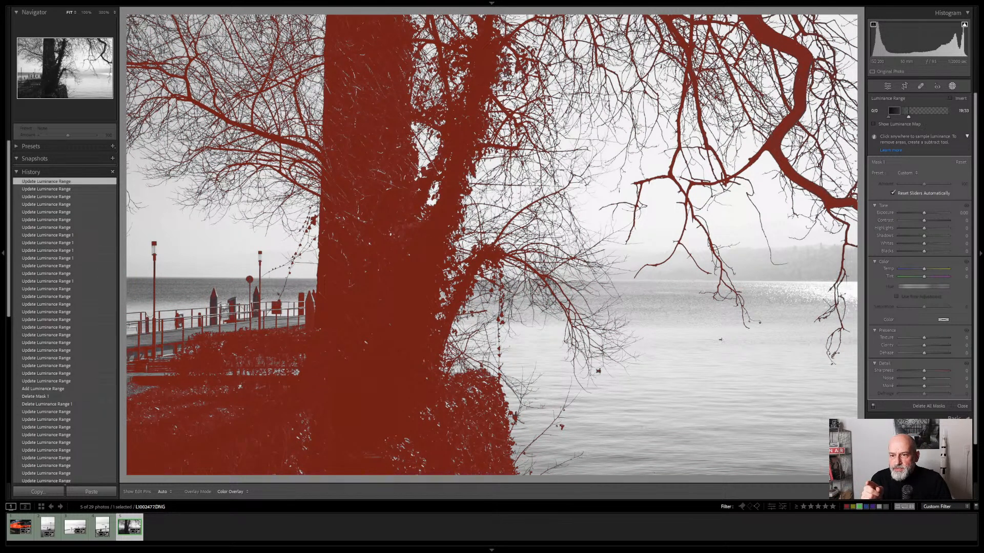
mouse_move(908, 111)
mouse_down()
mouse_move(939, 111)
mouse_move(912, 111)
mouse_up()
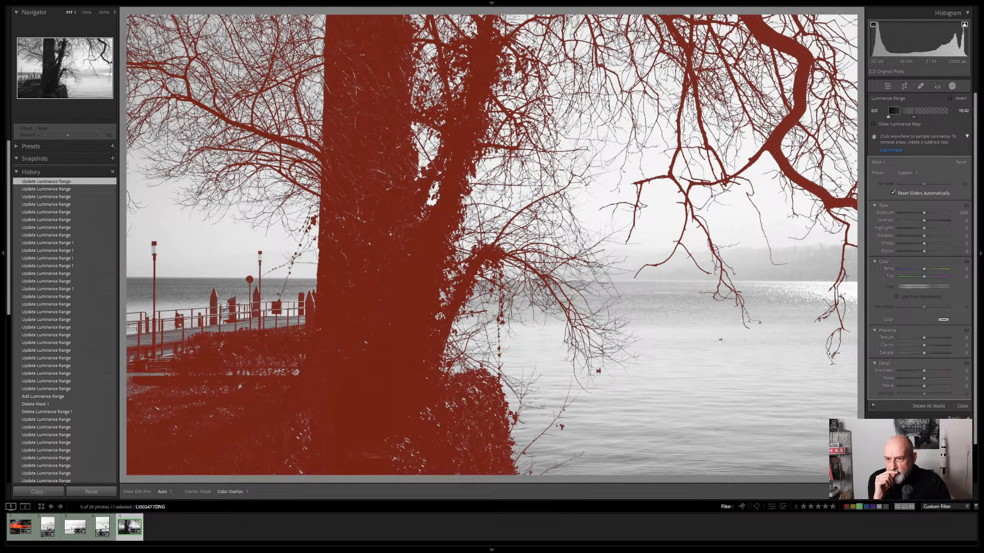
mouse_move(889, 111)
mouse_down()
mouse_move(899, 111)
mouse_move(889, 111)
mouse_up()
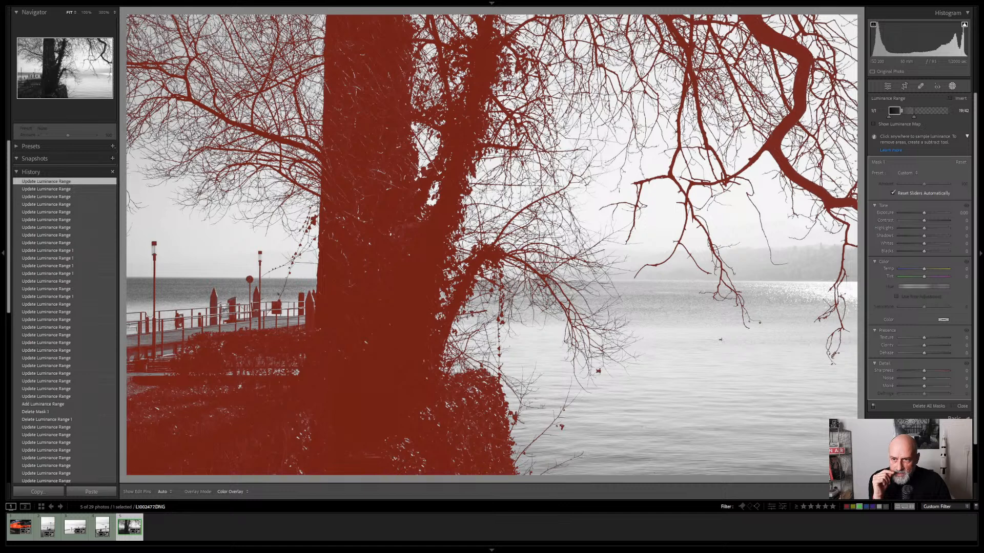
mouse_move(894, 111)
mouse_down()
mouse_move(912, 111)
mouse_move(894, 110)
mouse_up()
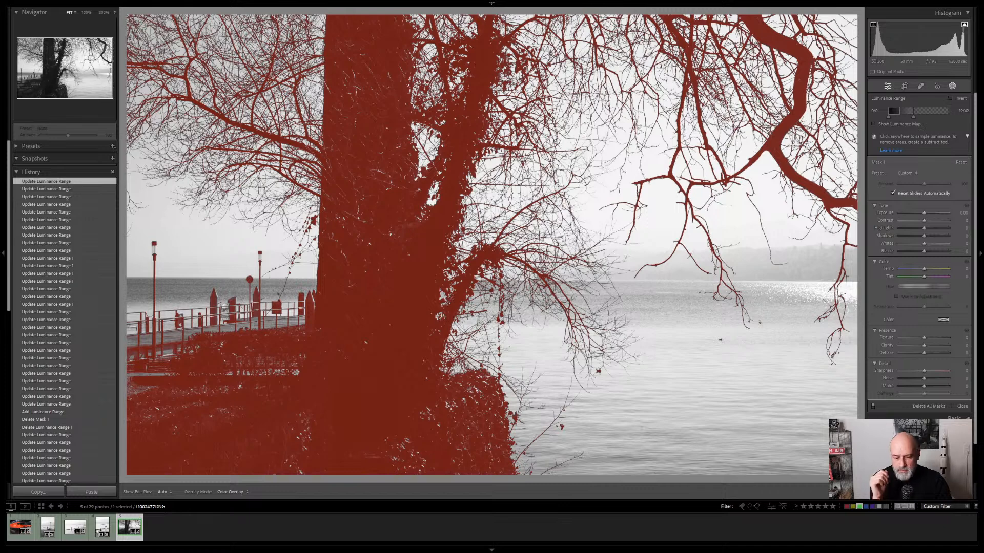
- View the photo outside masking, and reopen the luminance range mask to check its coverage
click(887, 86)
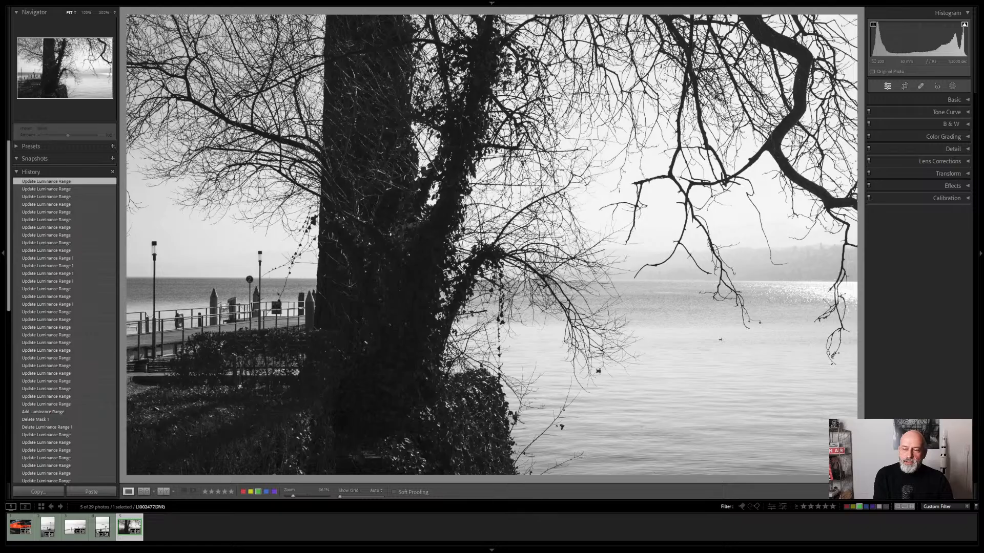
click(952, 86)
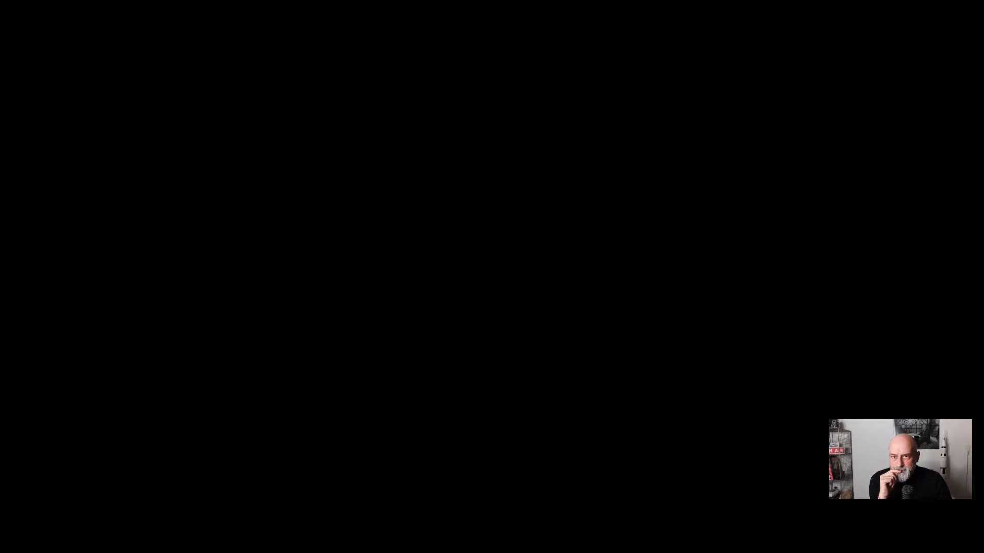
click(349, 236)
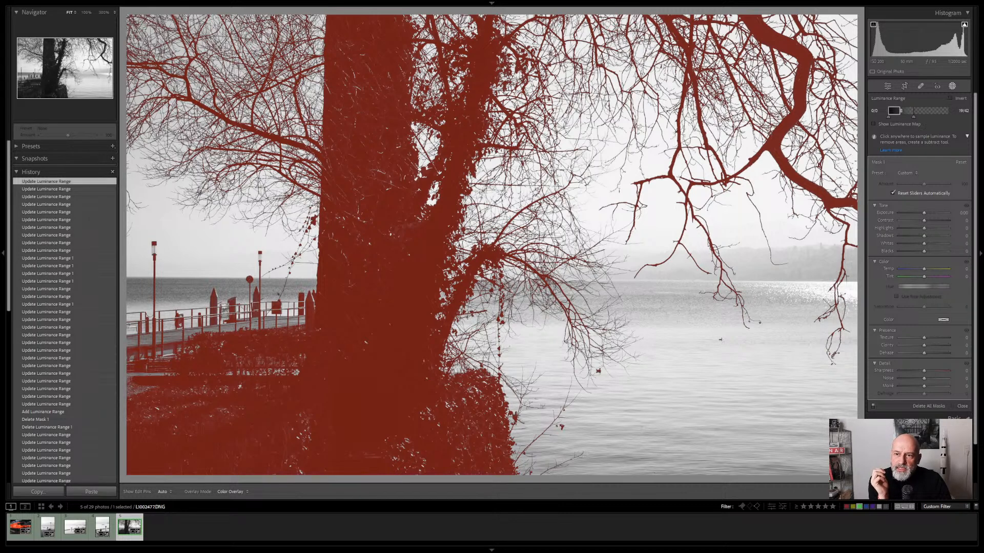
mouse_move(895, 111)
mouse_down()
mouse_move(910, 110)
mouse_move(894, 110)
mouse_up()
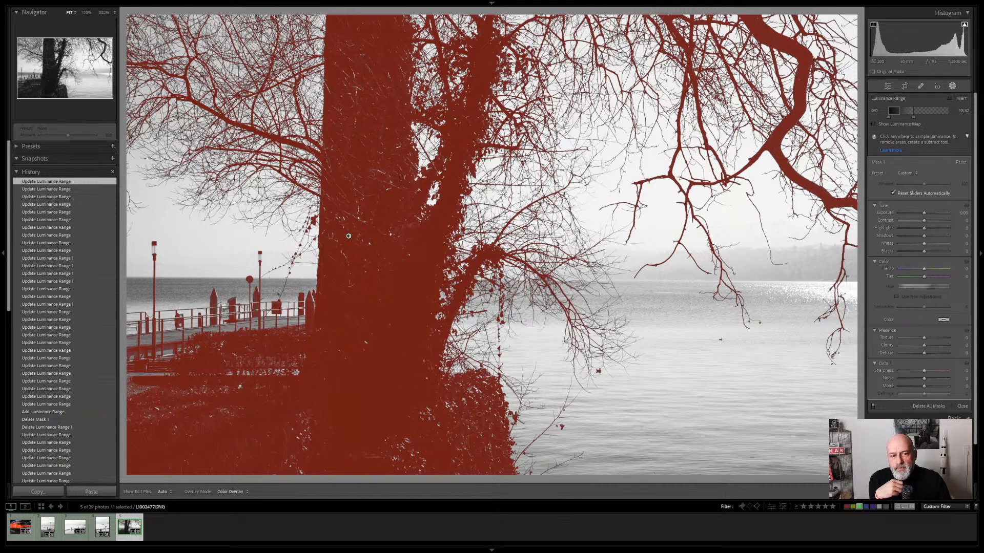
- Try the mask's exposure at 4.00 and slightly below zero, and reset it to 0
drag(924, 213, 910, 212)
text(4)
key(Return)
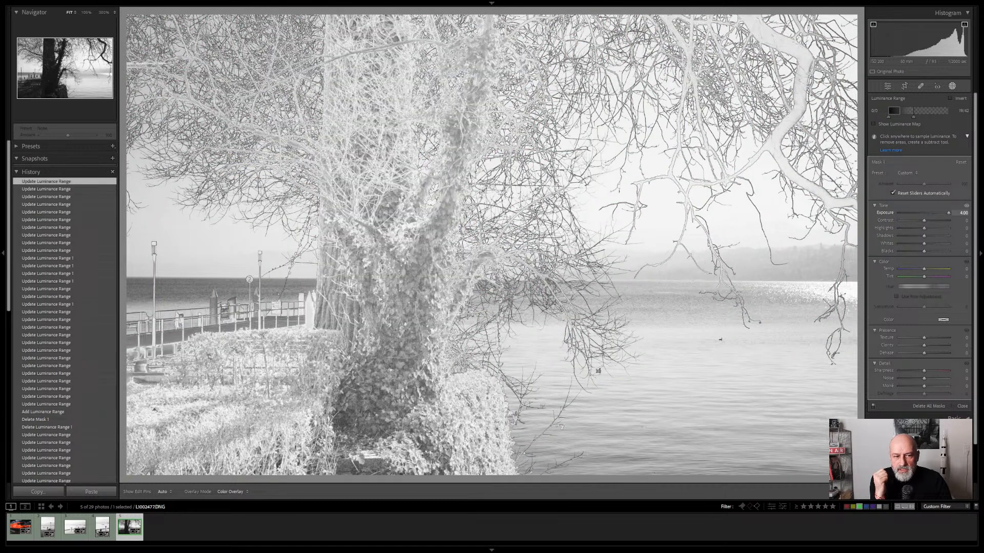
drag(930, 212, 918, 212)
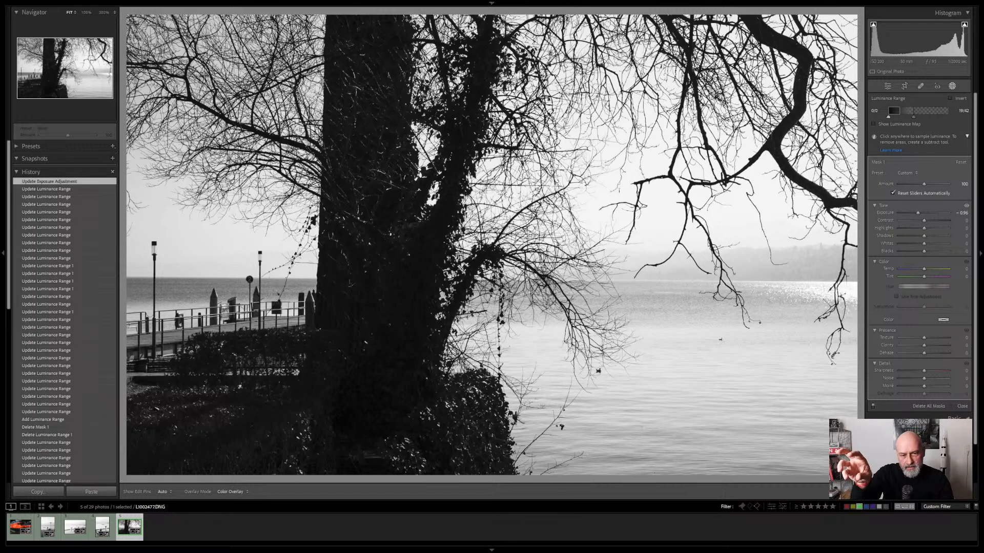
mouse_move(918, 212)
mouse_down()
mouse_move(942, 213)
mouse_move(912, 212)
mouse_move(940, 213)
mouse_move(925, 213)
mouse_up()
click(962, 213)
text(0)
key(Return)
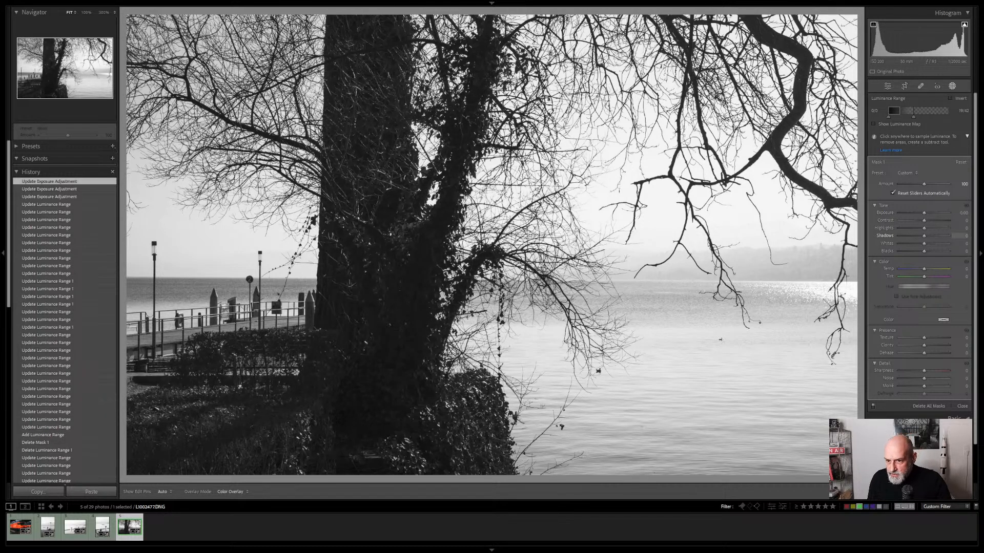
- Raise the mask's shadows to 19 to open up the dark trunk, and leave masking
mouse_move(924, 236)
mouse_down()
mouse_move(944, 236)
mouse_move(929, 235)
mouse_up()
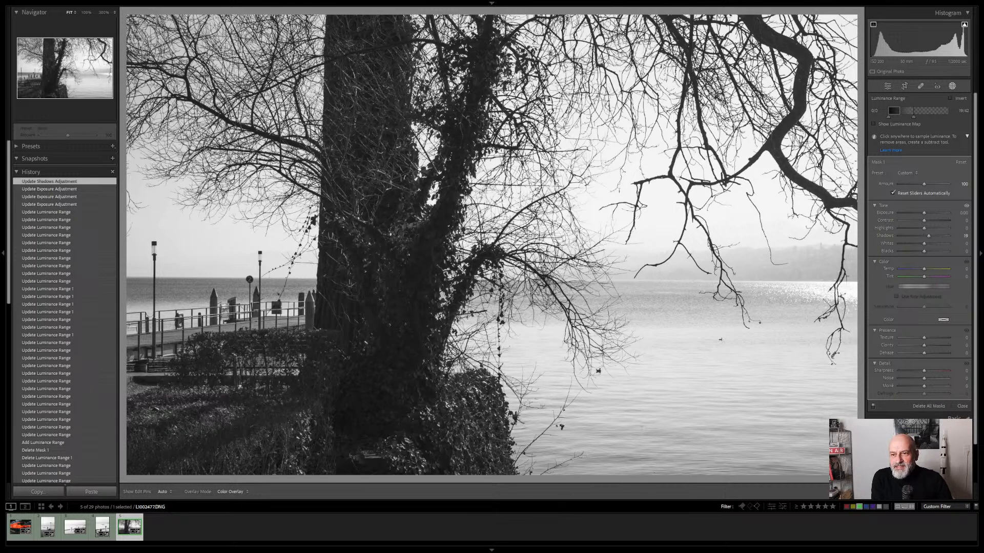
click(887, 86)
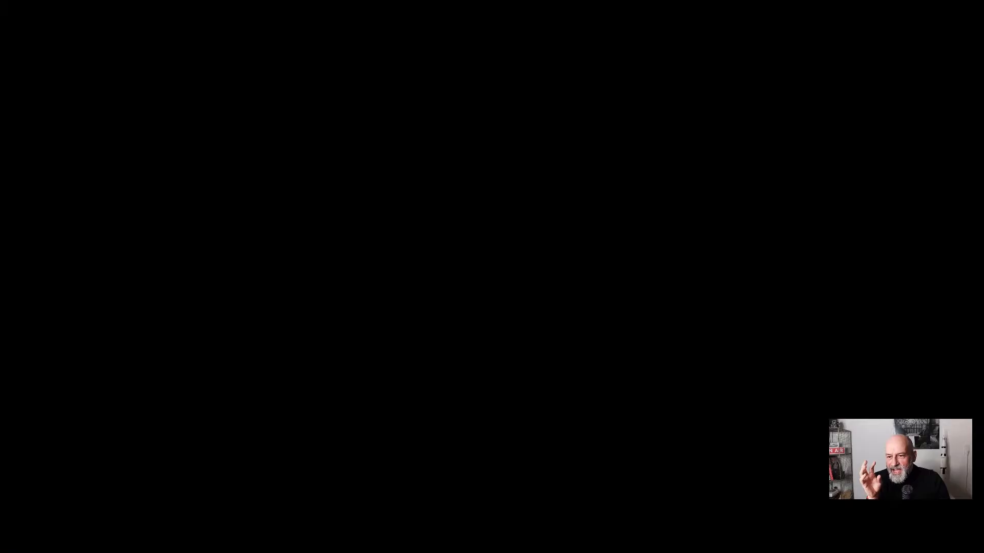
- Review the photo's Basic adjustments, and collapse that section with masking open
key(ctrl+1)
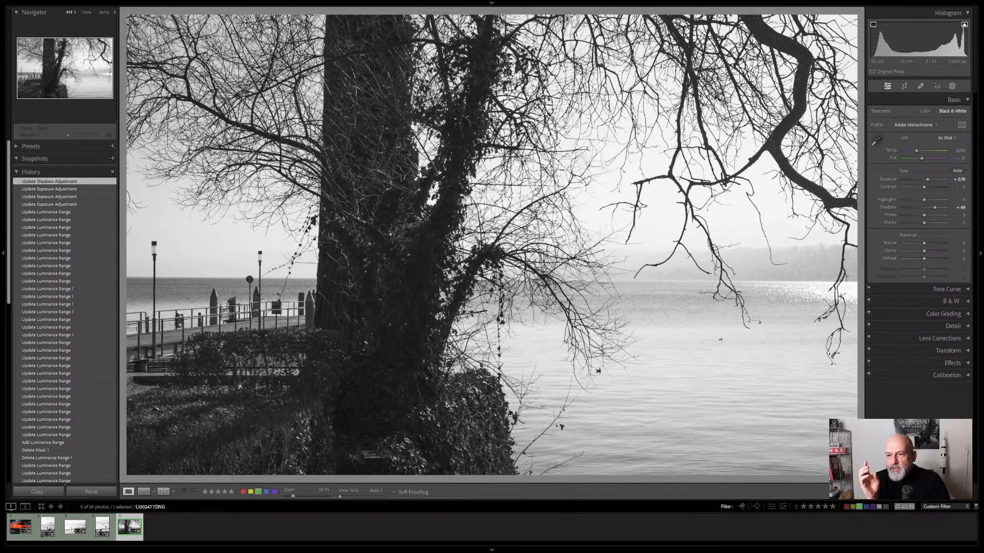
key(shift+w)
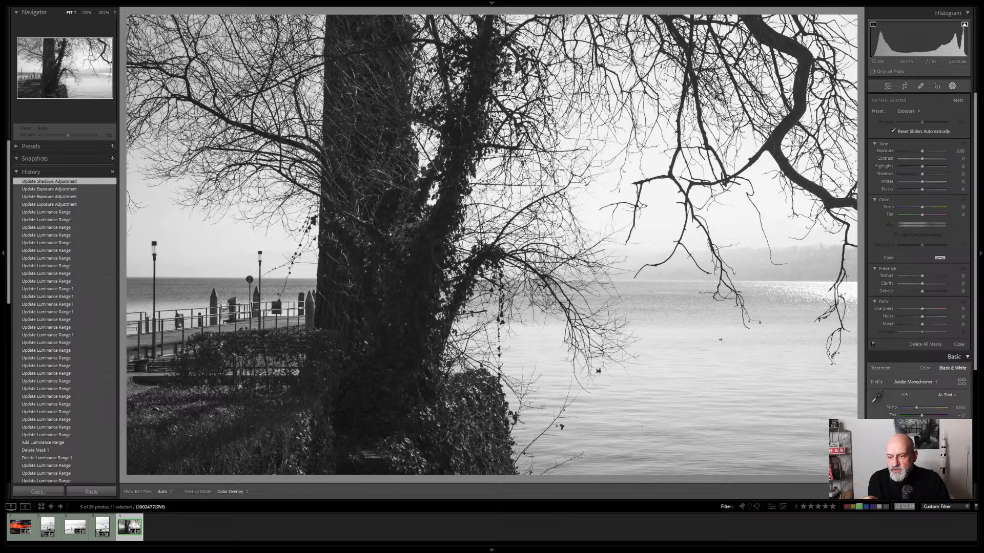
scroll(917, 256, down, 3)
click(954, 245)
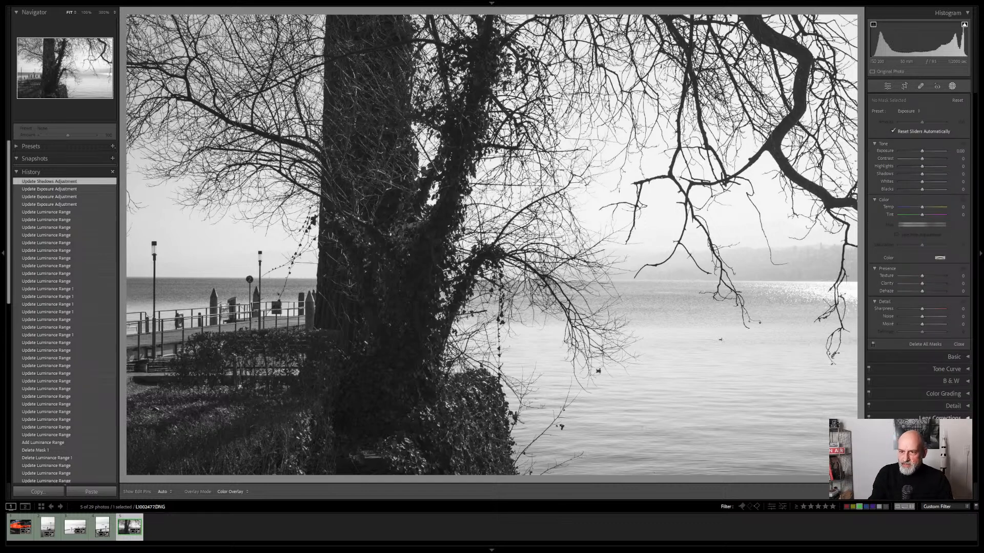
- Inspect the tree photo's crop and the luminance range mask's settings, and close the masking tools
click(904, 86)
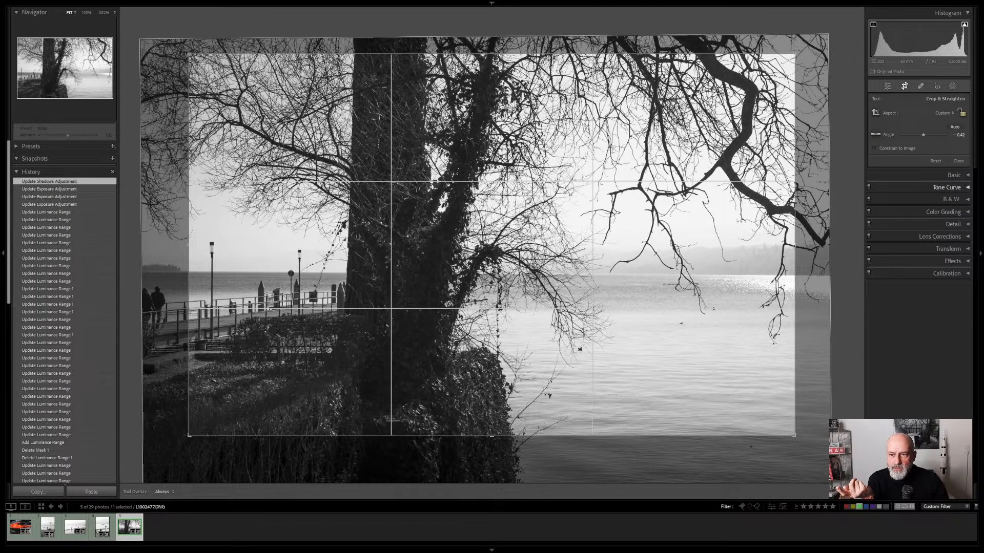
click(947, 188)
click(946, 187)
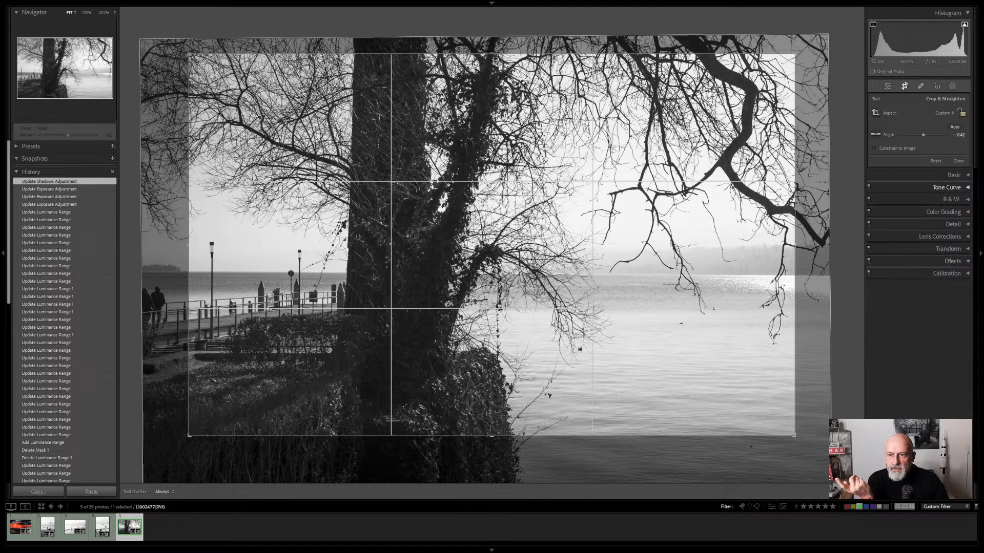
click(952, 86)
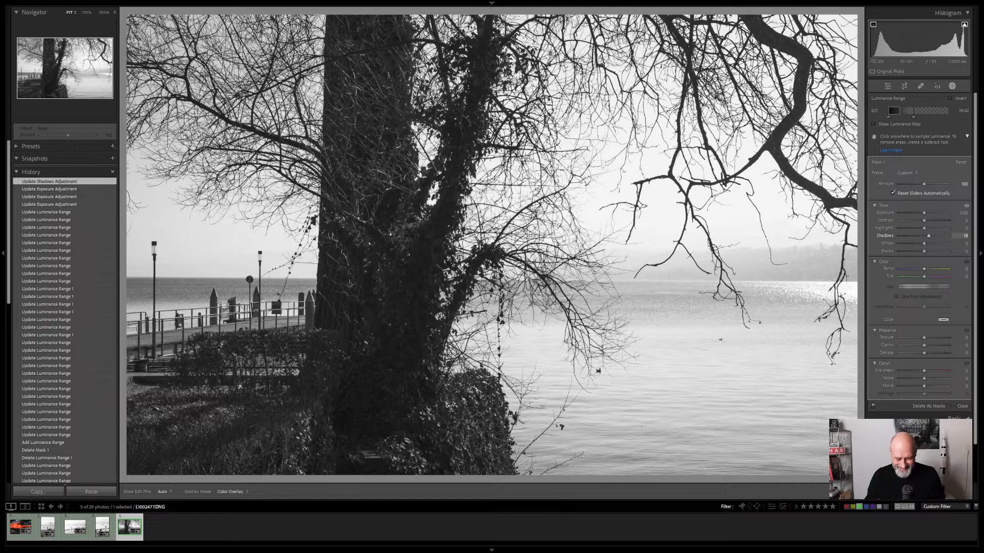
key(shift+w)
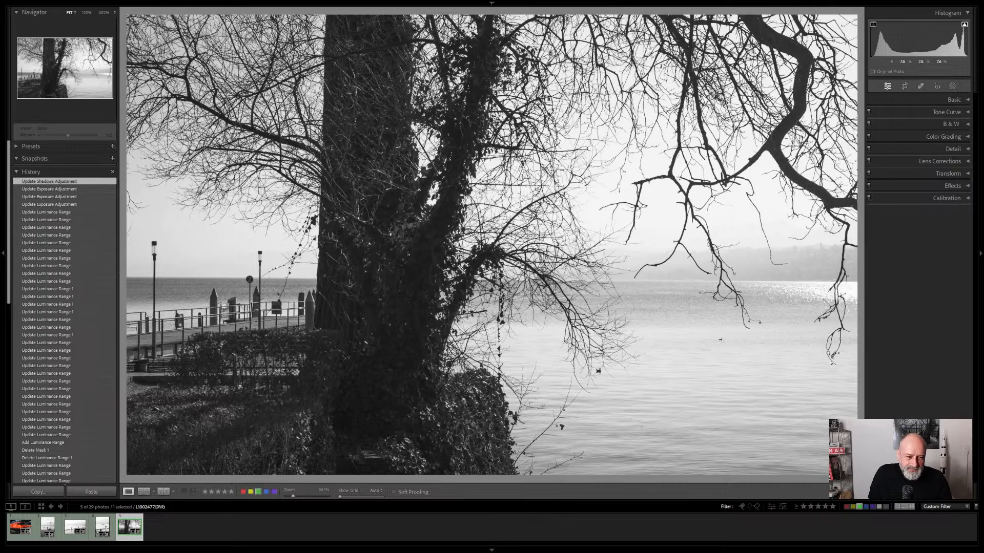
- Inspect the tree trunk and the ivy by the water at 100%, and return to the full view
key(z)
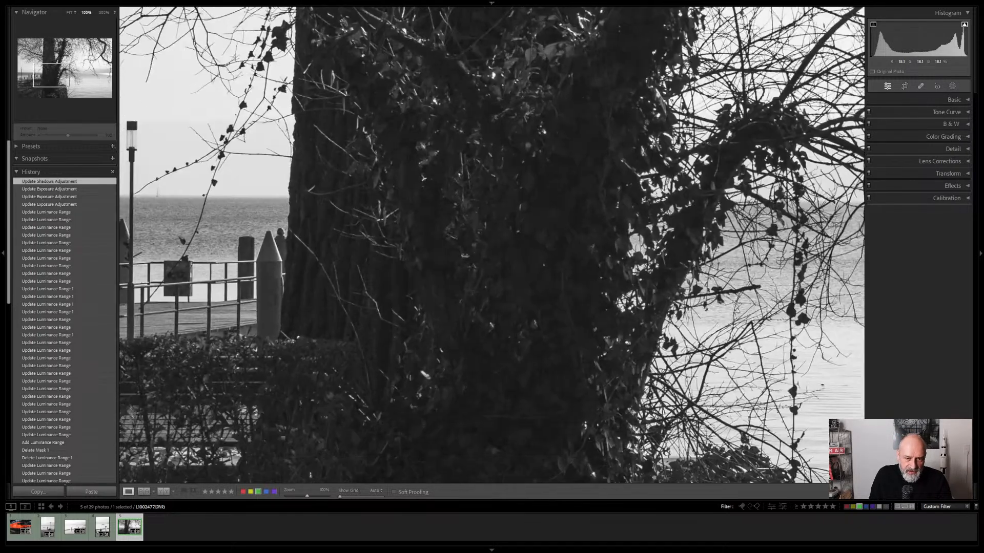
key(z)
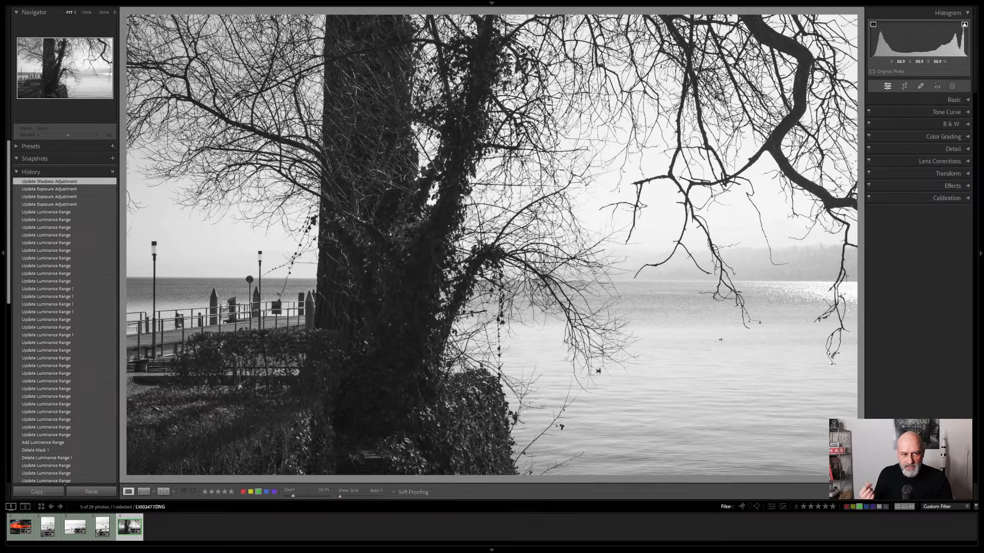
key(z)
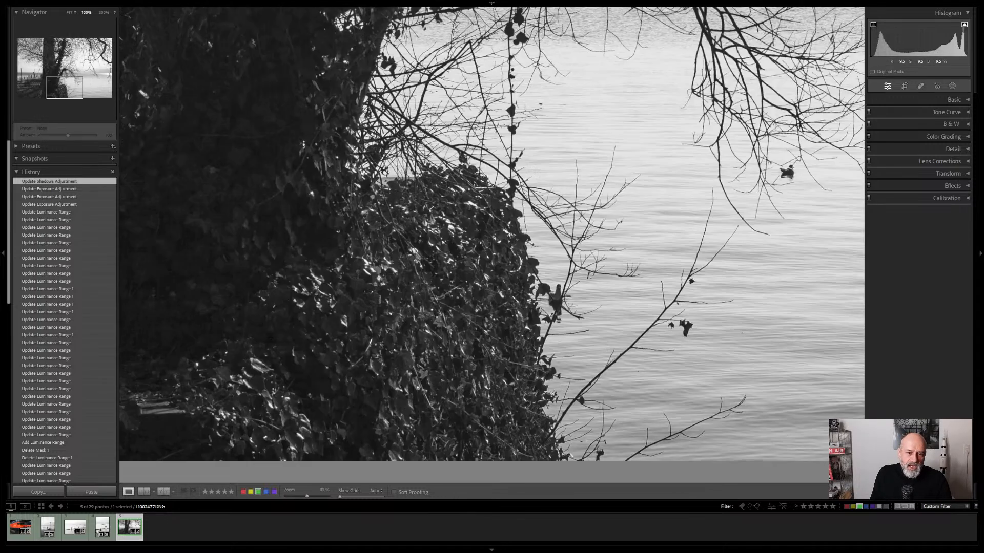
drag(718, 307, 308, 229)
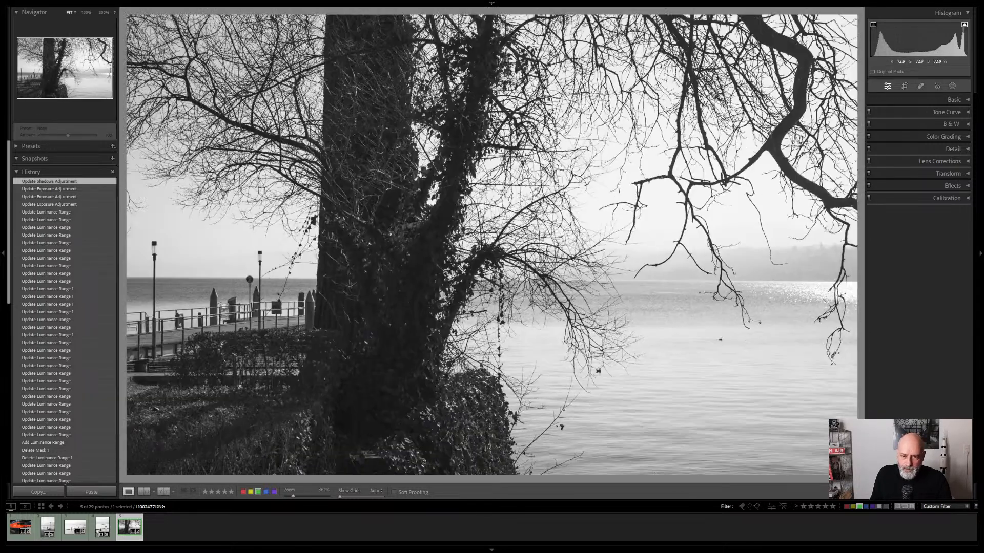
- Inspect the lake water in the tree photo at 100%, and review the green keepers backwards to the red train photo
click(660, 369)
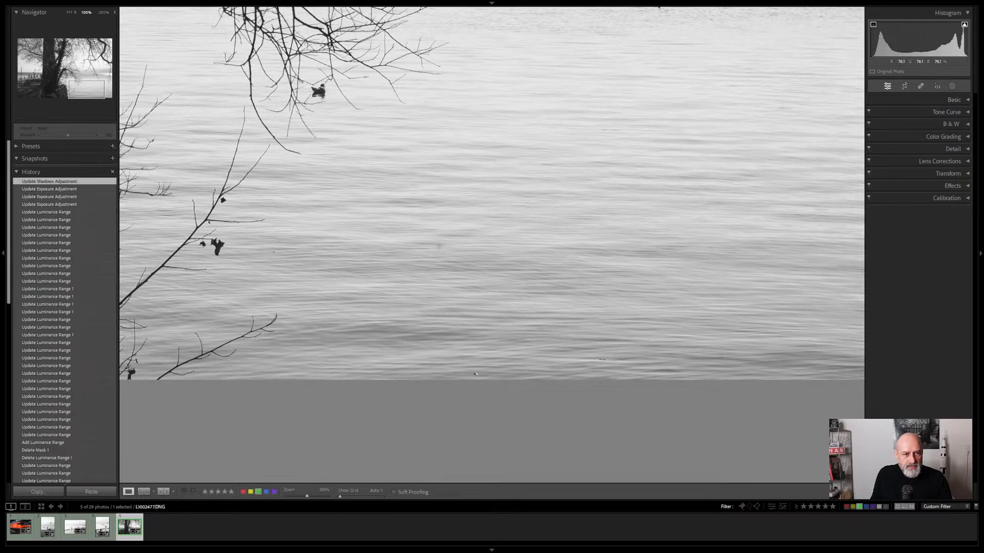
mouse_move(475, 374)
mouse_down()
mouse_move(469, 355)
mouse_move(483, 370)
mouse_up()
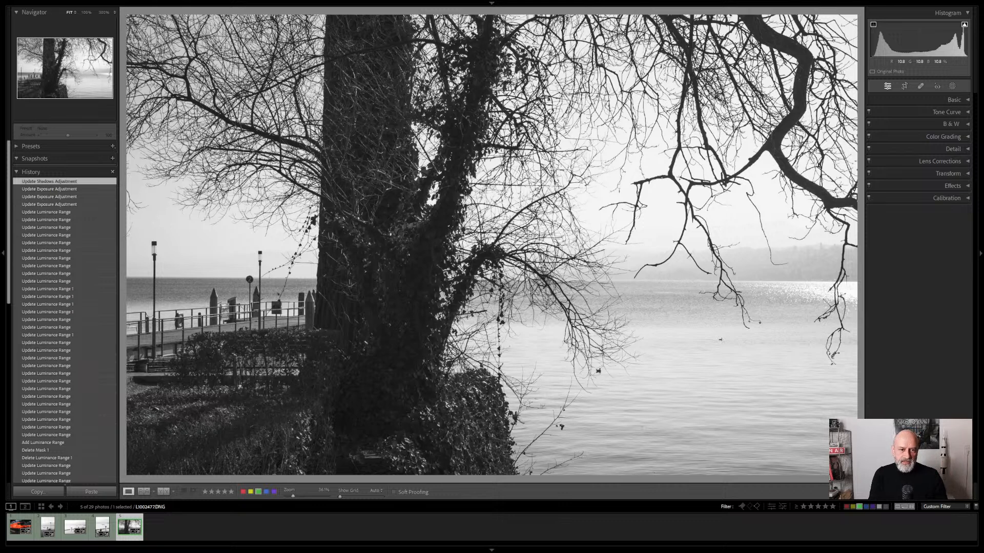
key(Left)
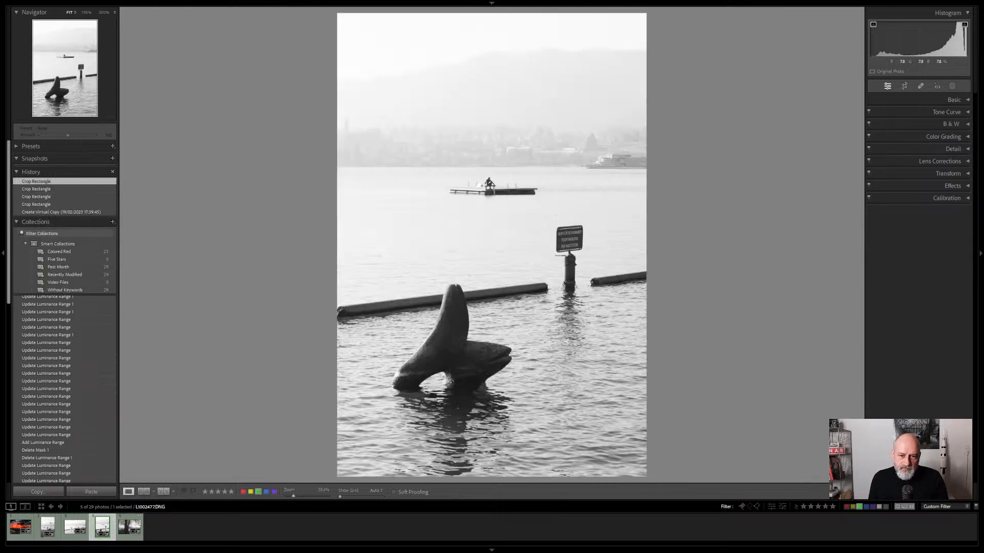
key(Left)
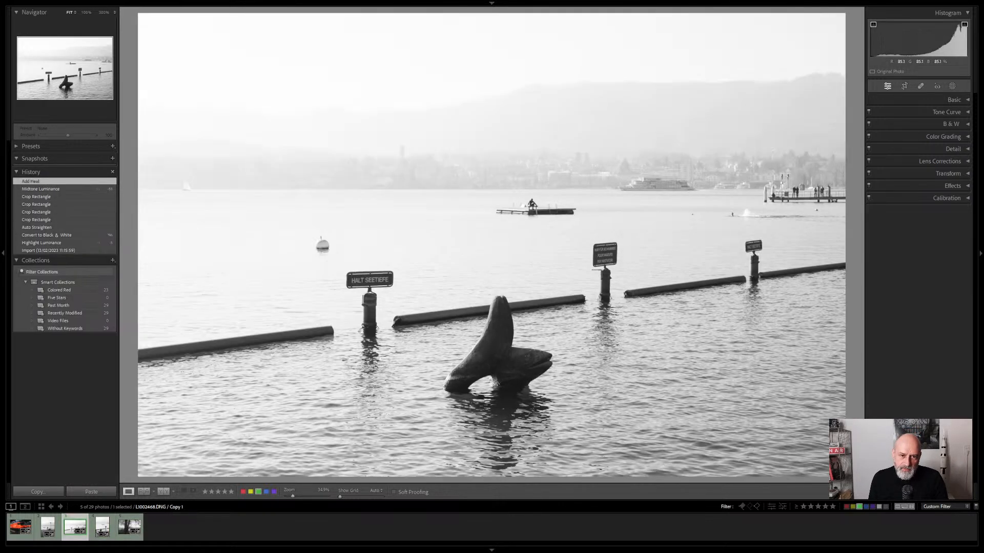
key(Left)
key(Left)
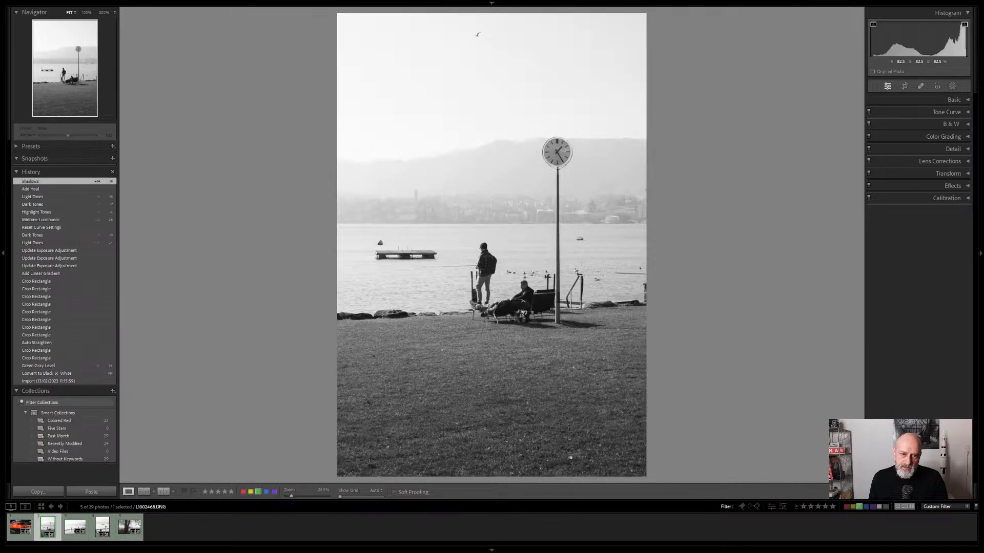
key(Left)
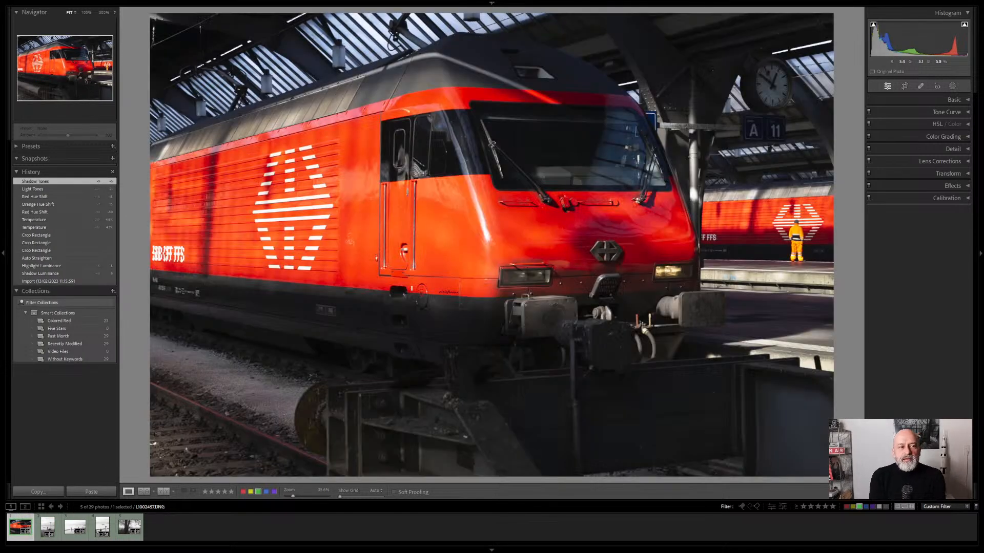